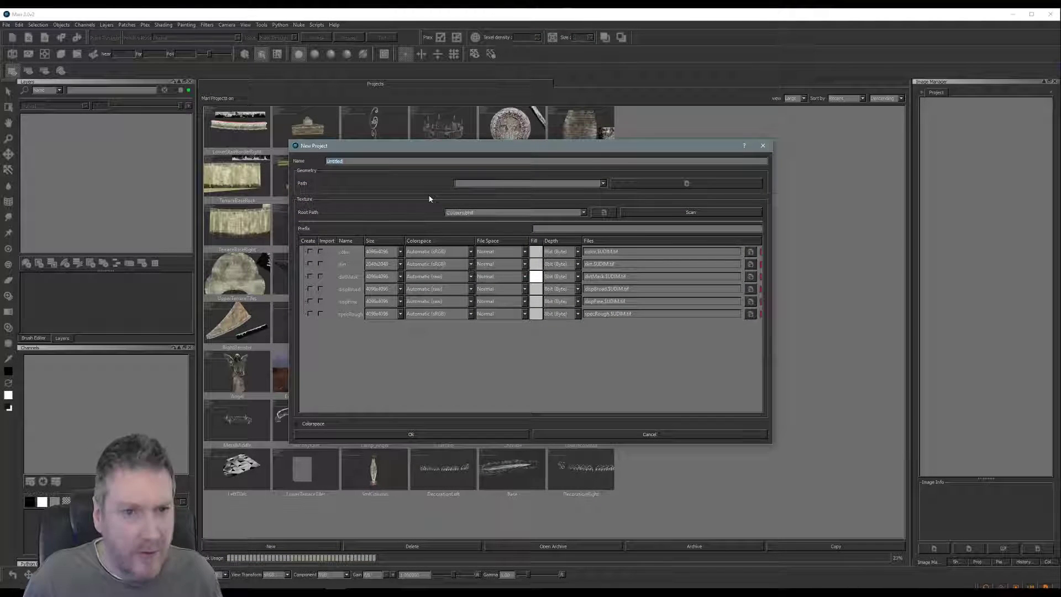
type("I will be going live on Twitch at #PhilDoes3D in 15 MIN doing some 3d work #supportsmallstreamers @TwitchSharer - https://www.twitch.tv/phildoes3d")
left_click_drag(635, 161, 257, 171)
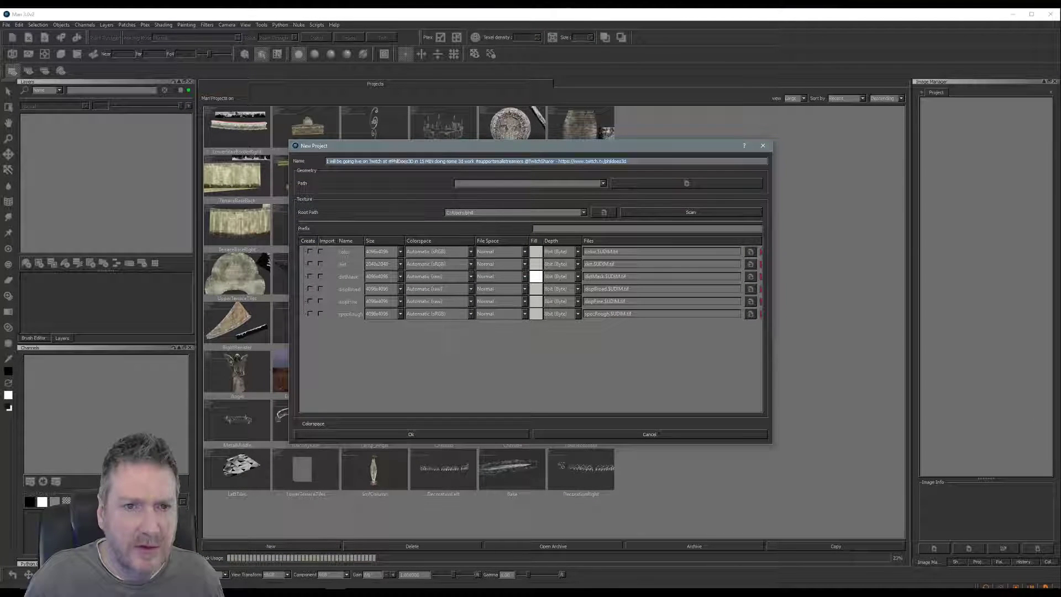
key("BackSpace")
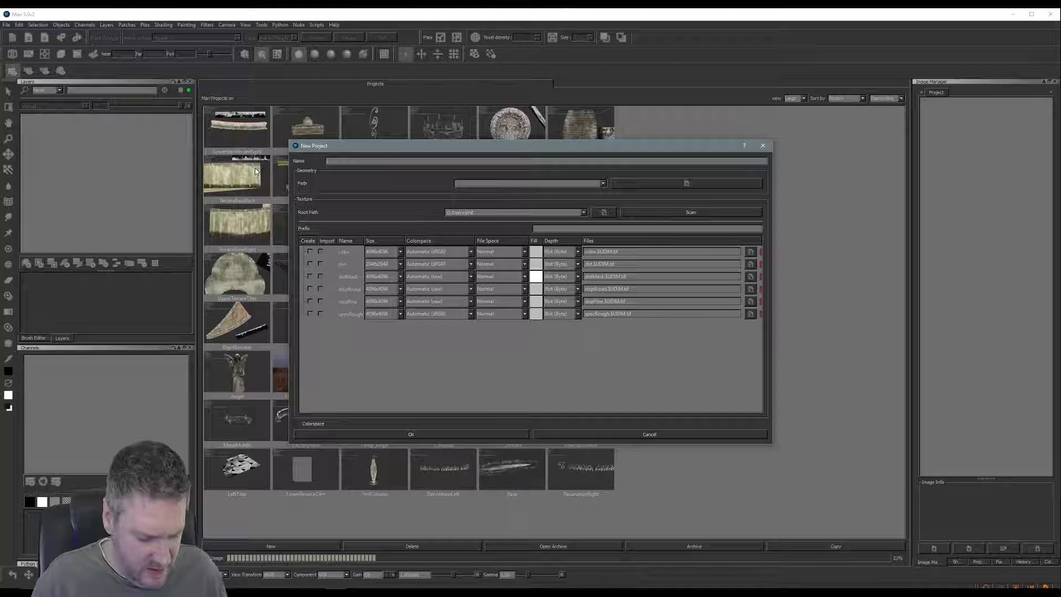
- Name the new project Stairs_rework and choose Stairs_Rework.obj from F:/Stairs as its geometry
type("Stairs_rework")
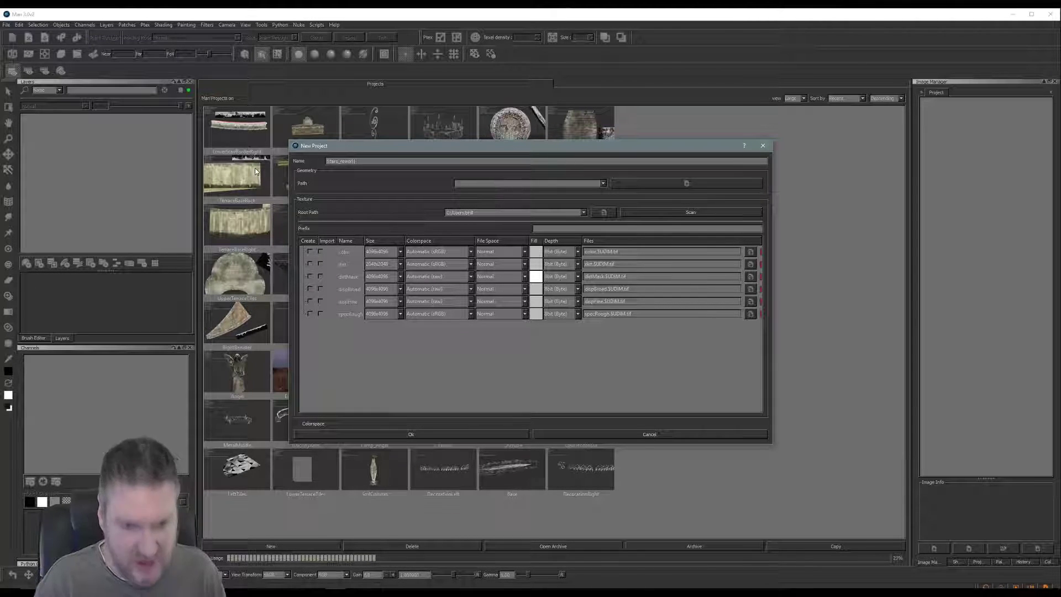
left_click(677, 185)
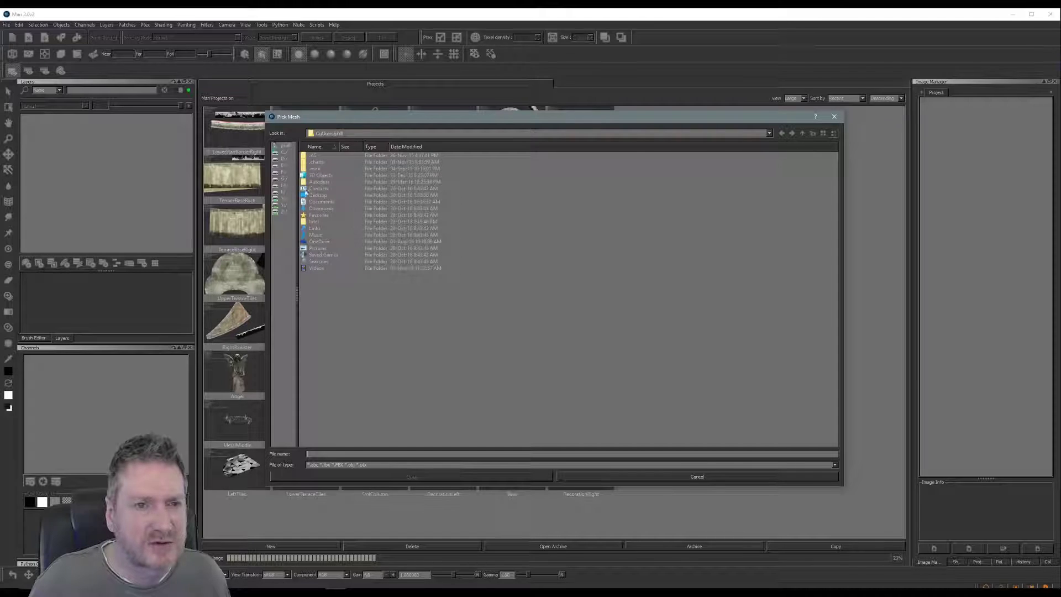
left_click(281, 172)
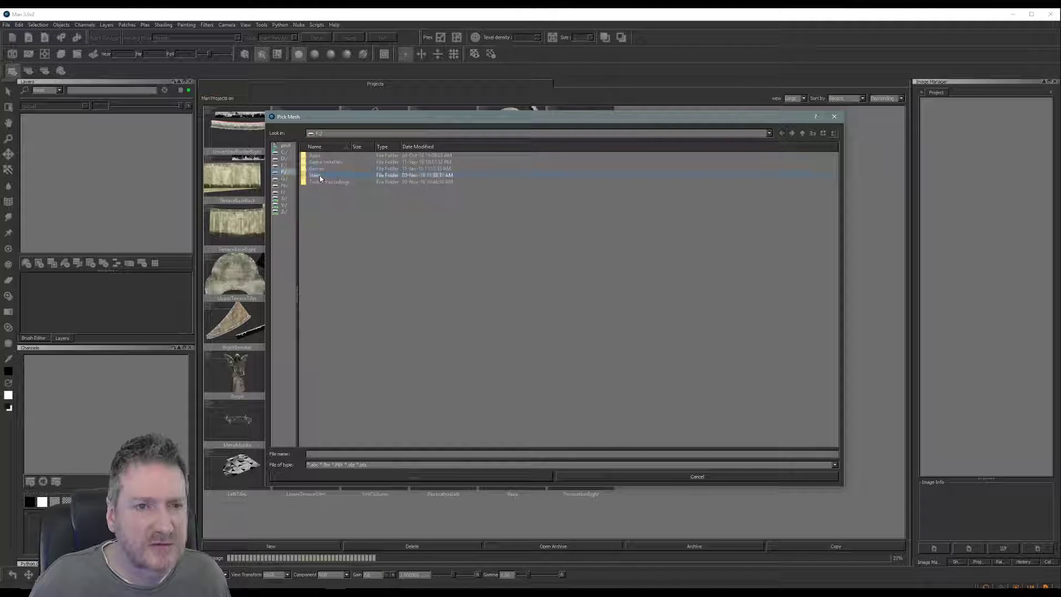
double_click(331, 176)
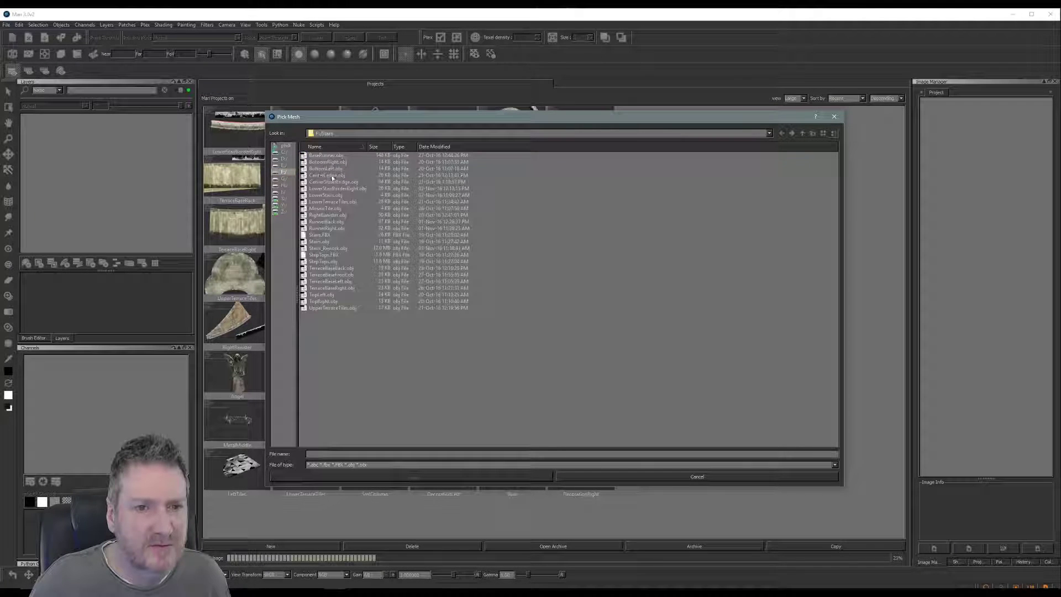
left_click(329, 249)
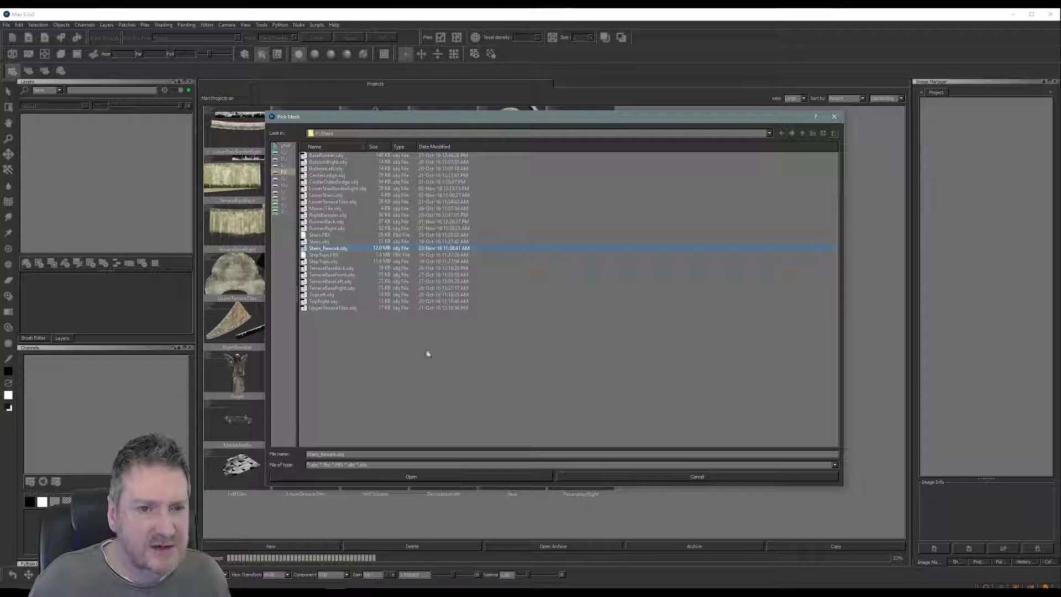
left_click(426, 477)
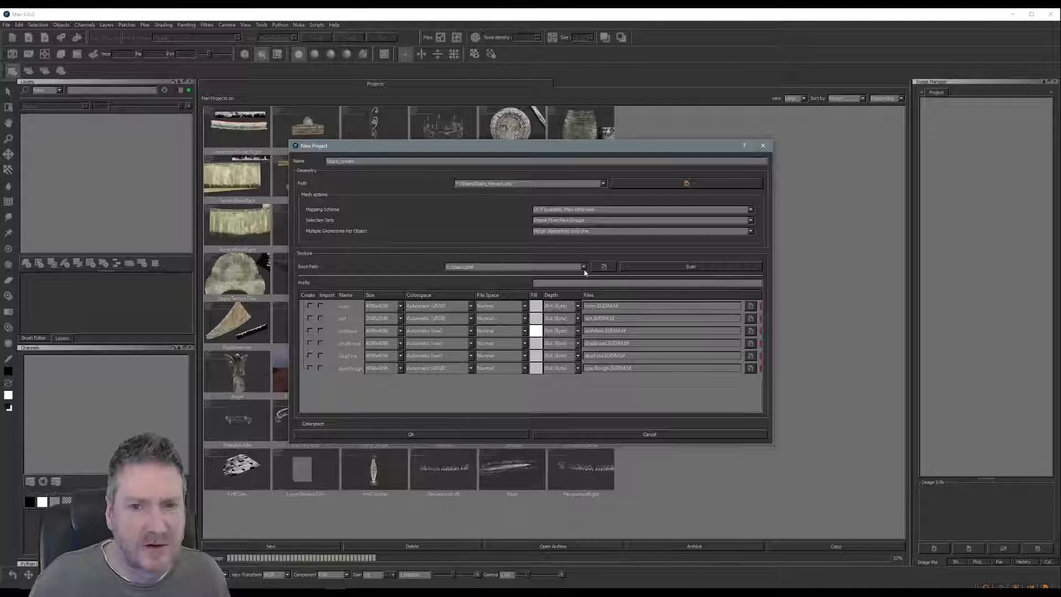
- Set the project's texture root path to the Temp folder
left_click(498, 267)
left_click(498, 278)
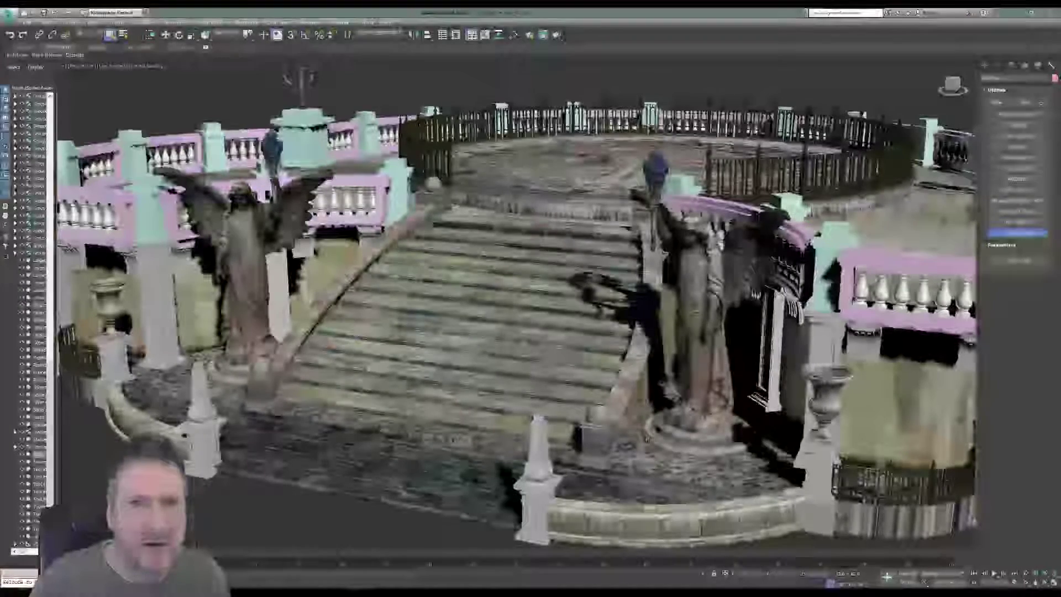
- Switch to 3ds Max, view the Steps3_DIFF.tga bitmap assigned to the stair material, and close the material editor
key("m")
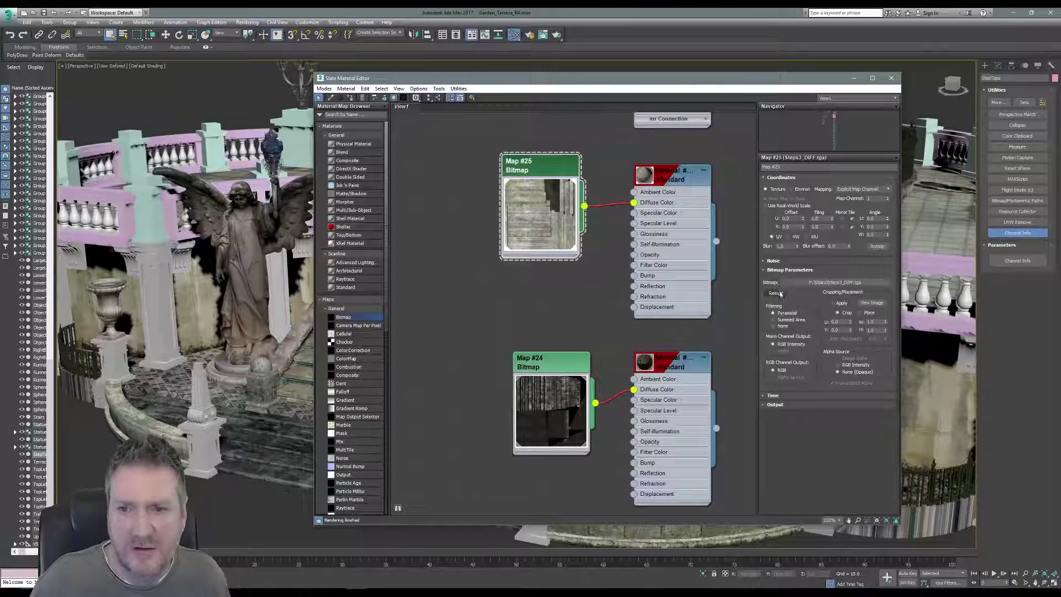
left_click(872, 303)
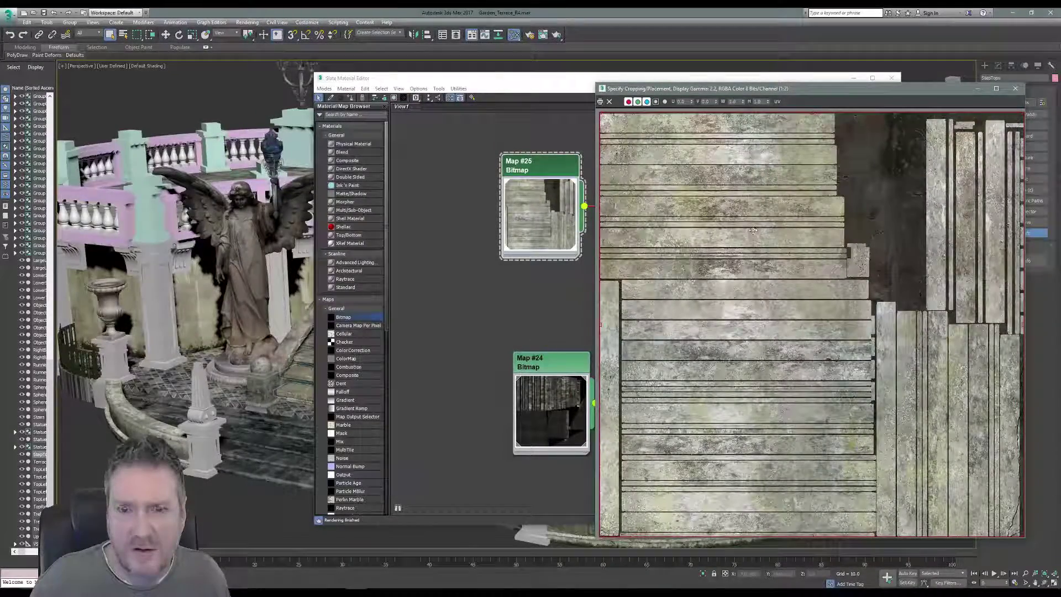
left_click(1017, 89)
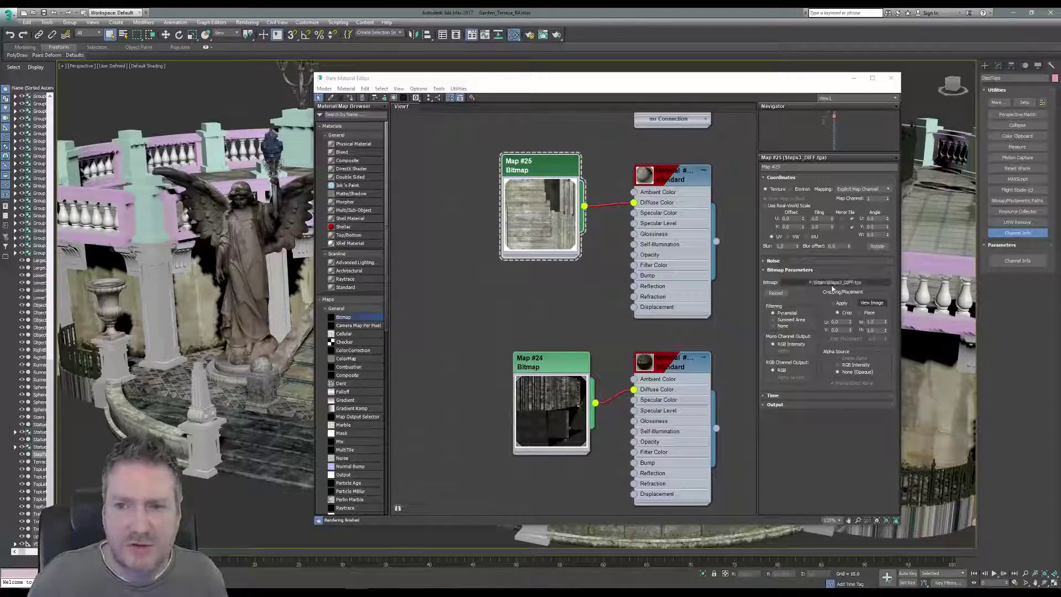
left_click(891, 77)
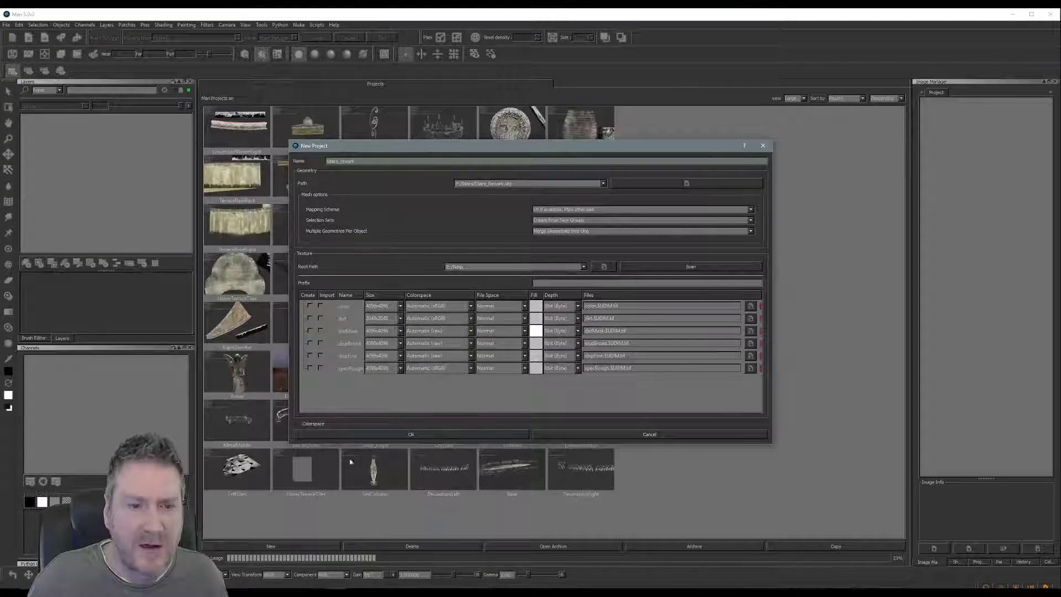
- Switch to File Explorer and open the Stairs folder on the Assorted (F:) drive
key("super")
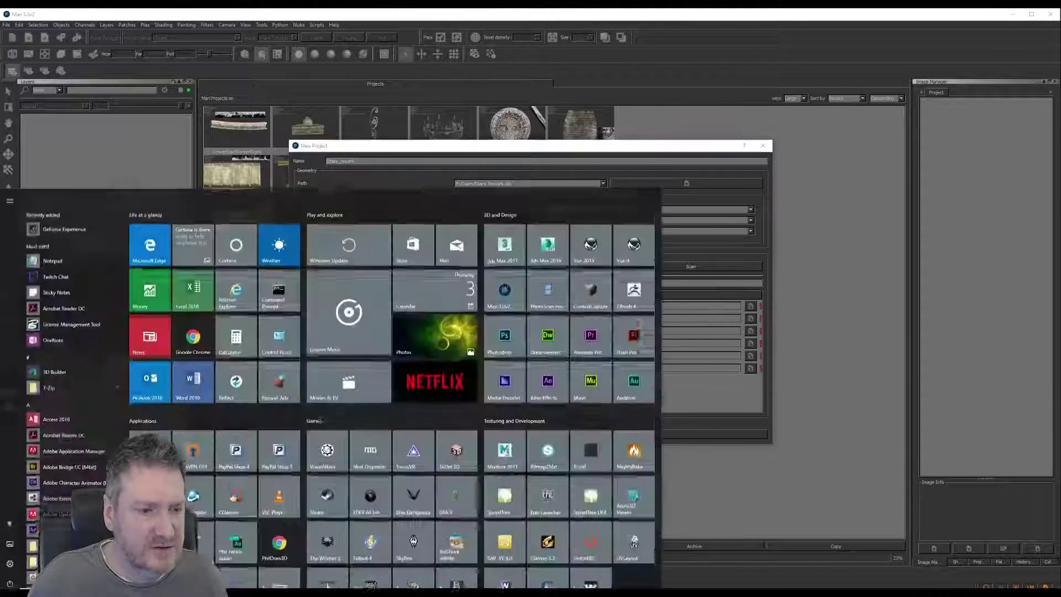
key("super")
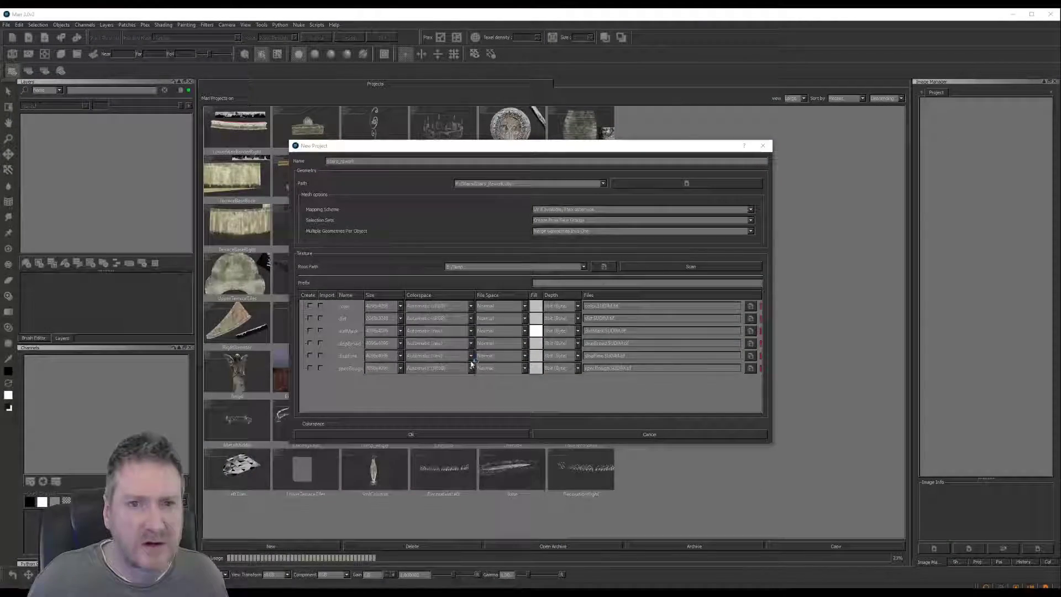
key("super+e")
double_click(551, 147)
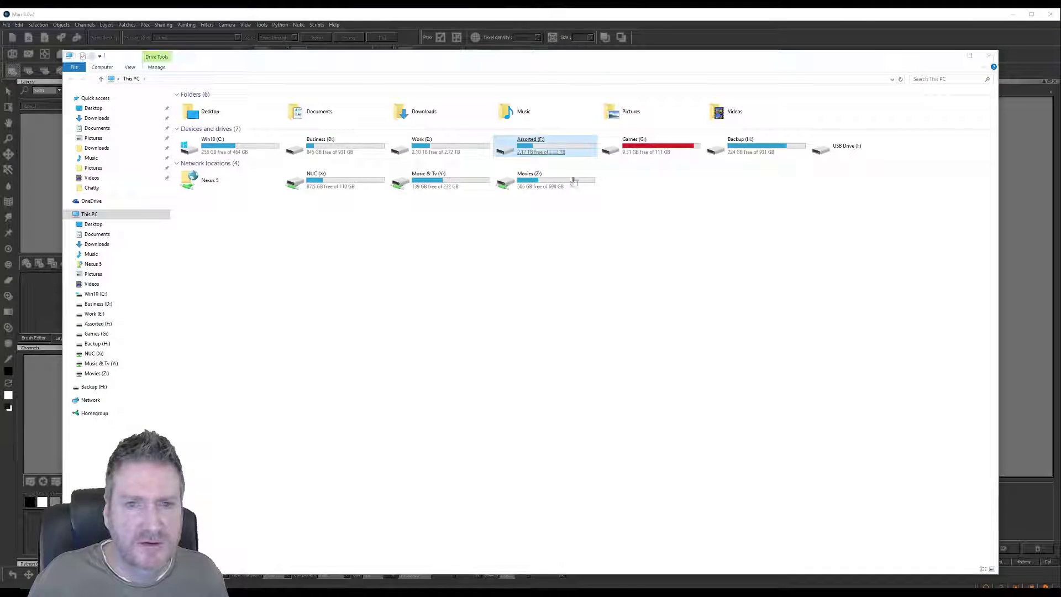
double_click(287, 102)
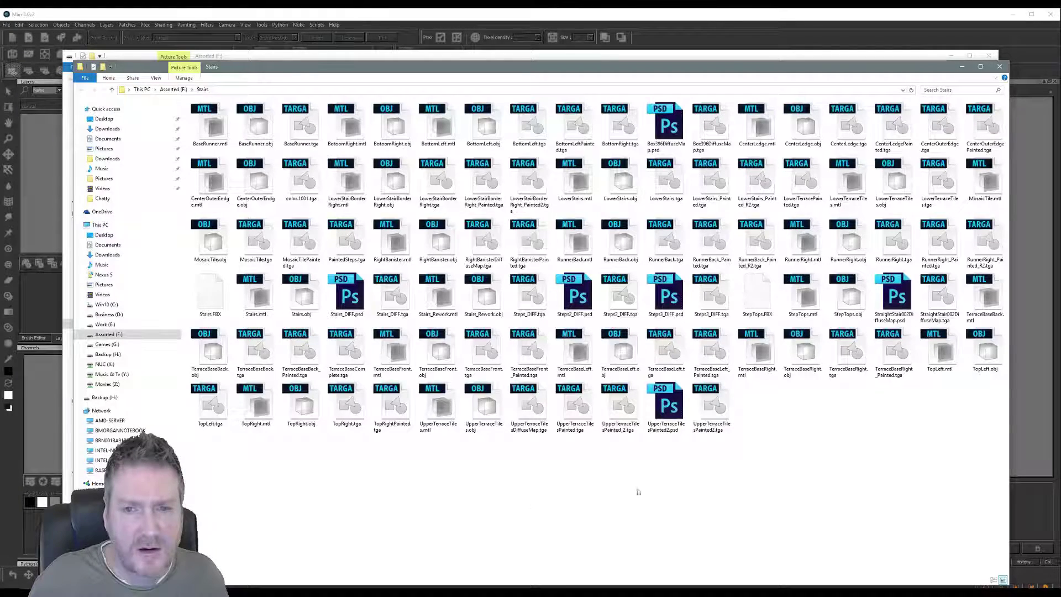
- Check the general and detailed properties of Steps3_DIFF.tga, and close the folder windows
right_click(709, 302)
left_click(634, 499)
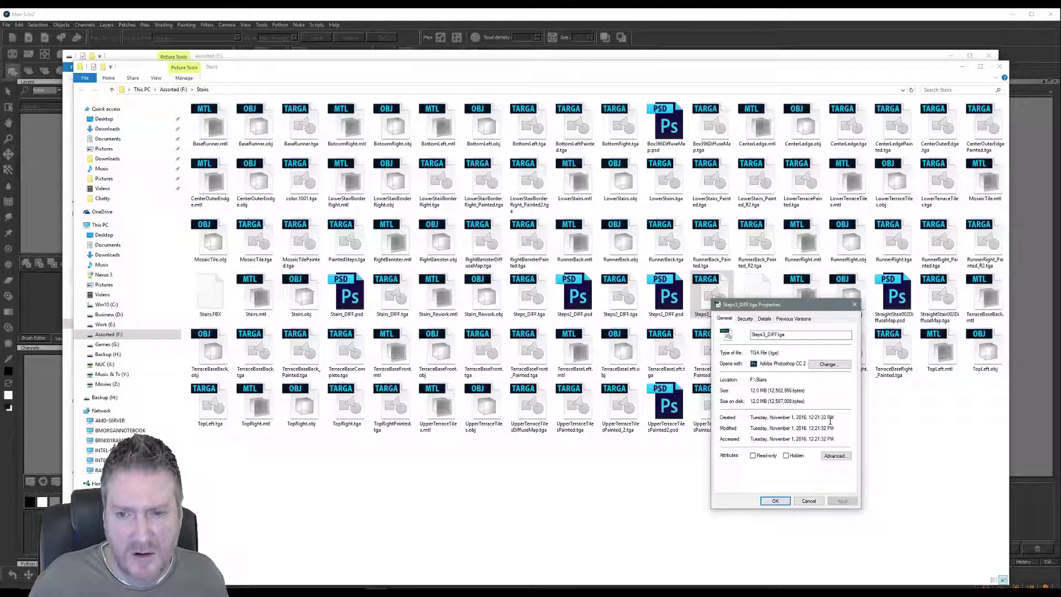
left_click(765, 319)
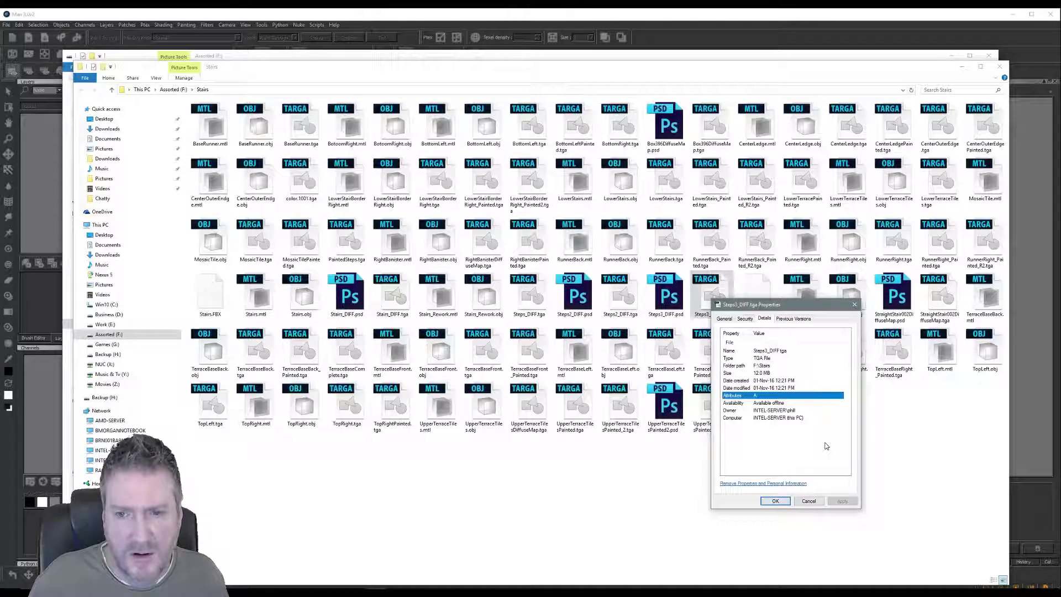
left_click(724, 318)
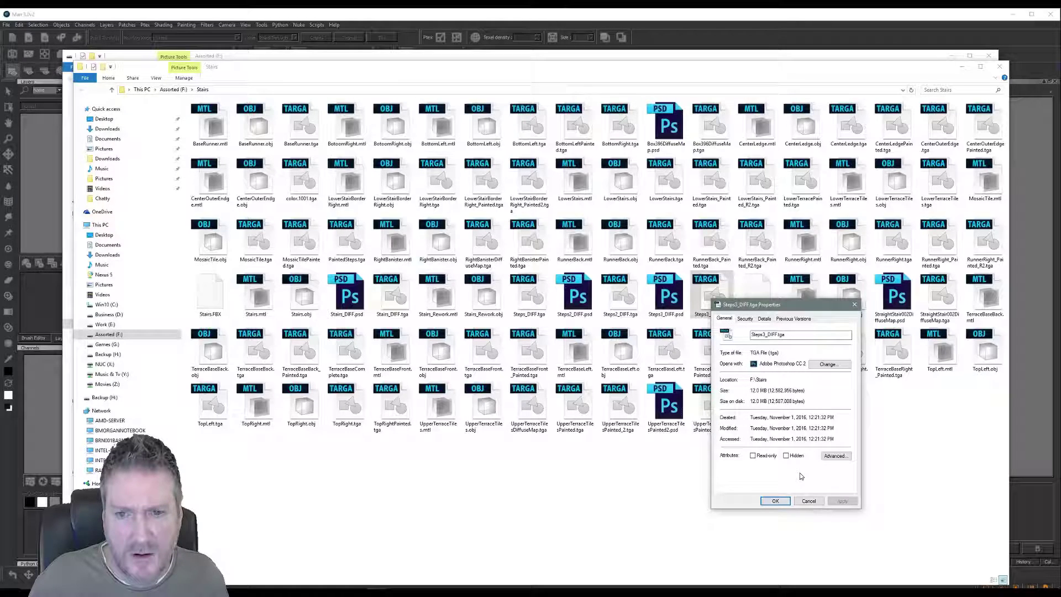
left_click(809, 502)
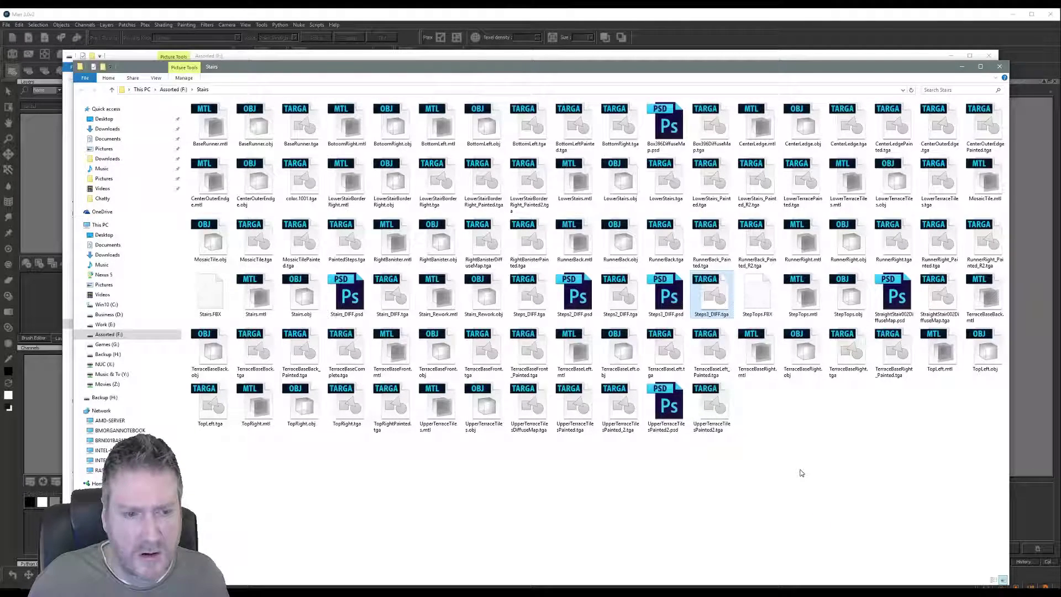
left_click(966, 68)
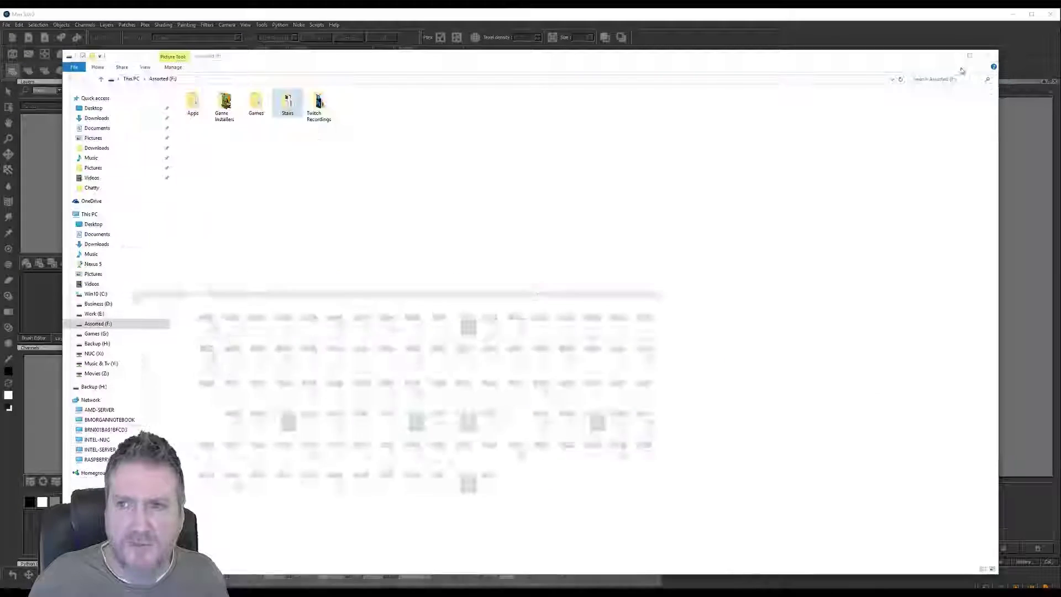
left_click(990, 56)
left_click(991, 57)
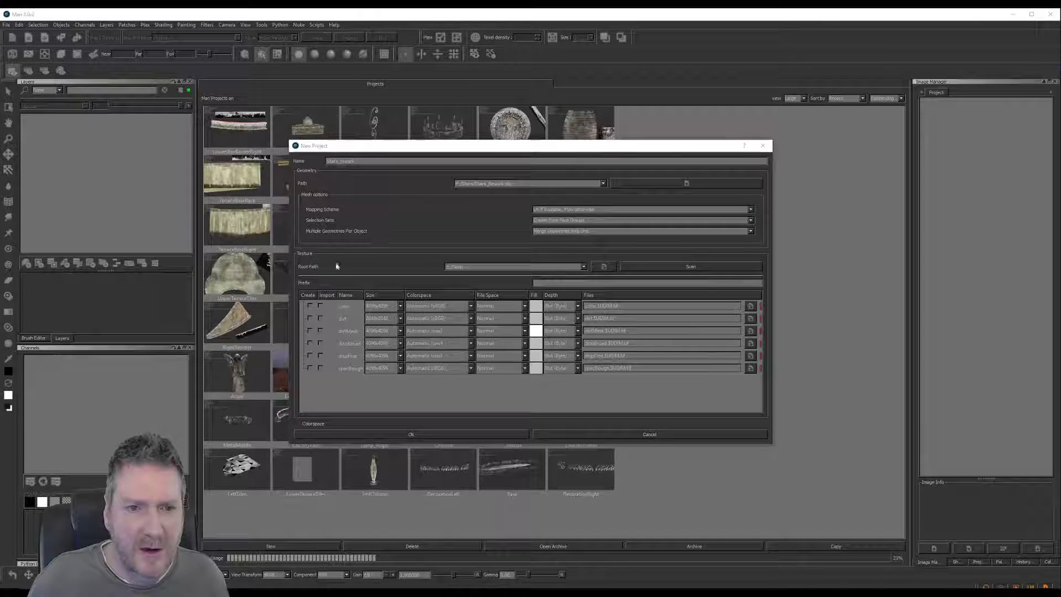
- Enable the color channel at 2048x2048 and create the project
left_click(310, 307)
left_click(400, 306)
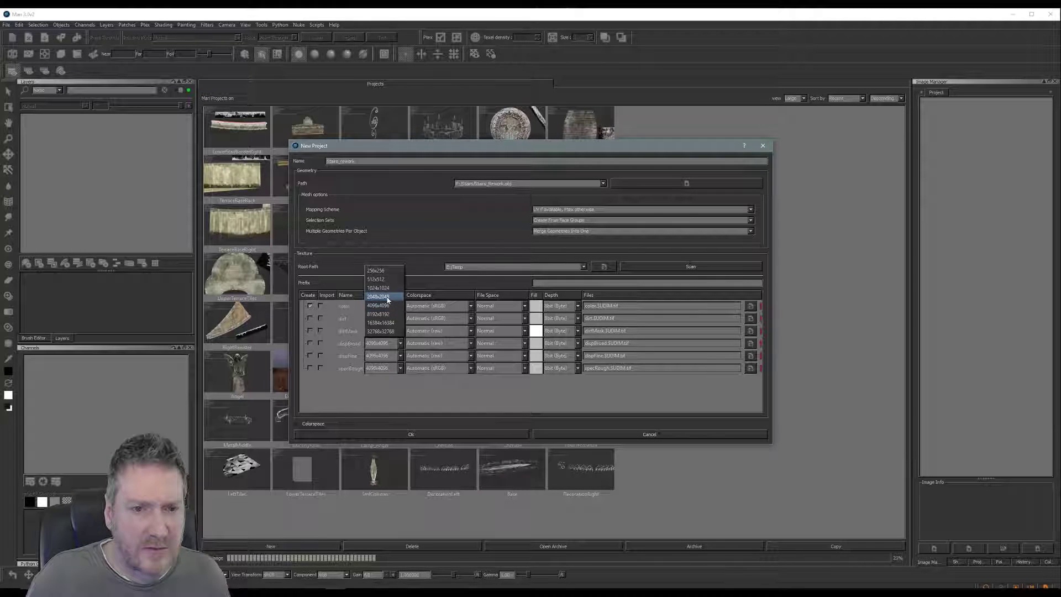
left_click(382, 296)
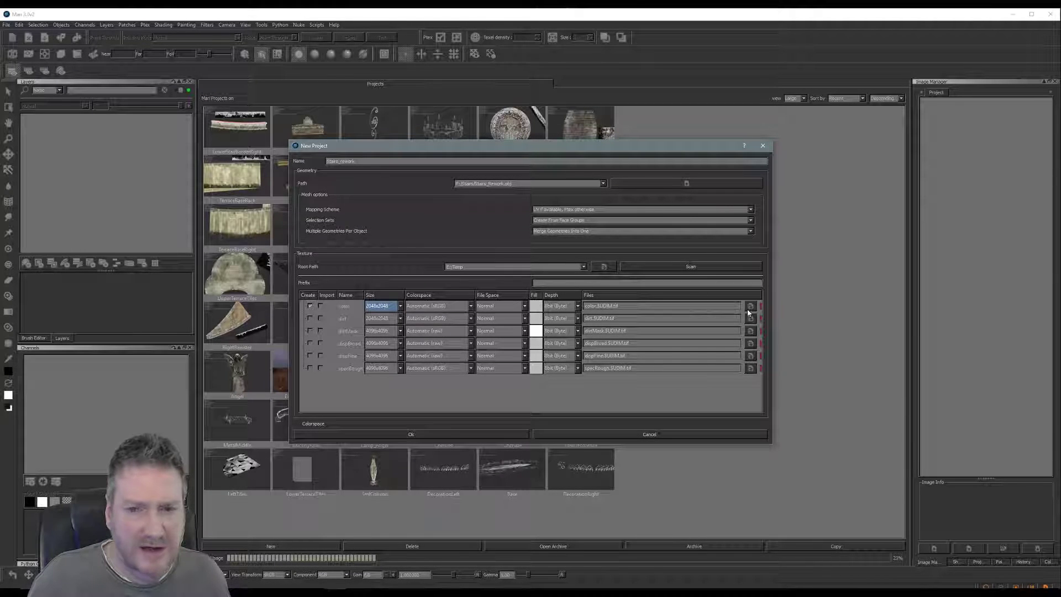
left_click(402, 435)
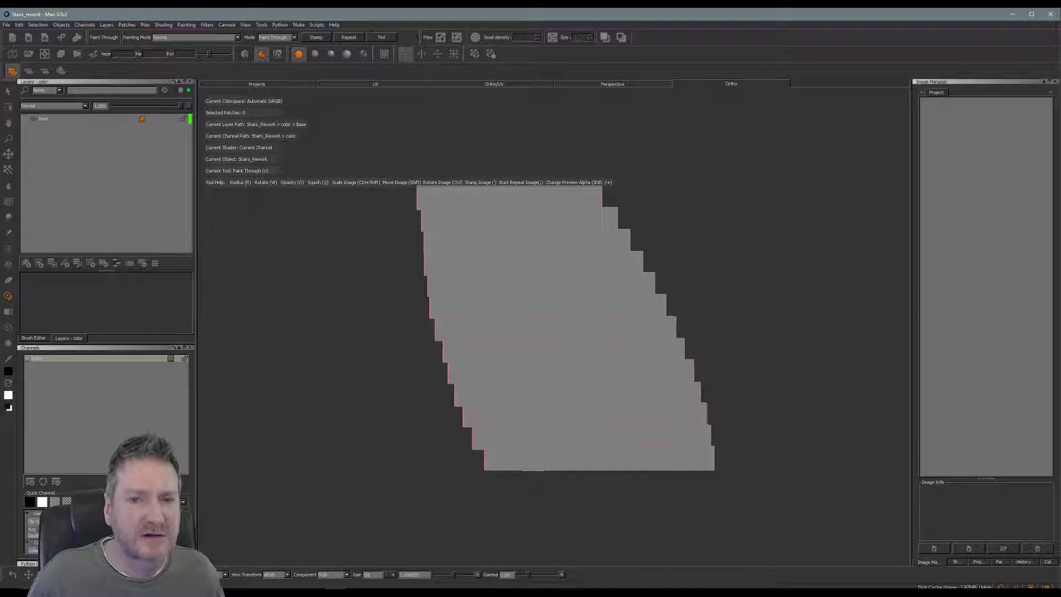
- Start importing an image sequence into the stairs' color channel and browse to the F:/Stairs folder
left_click_drag(557, 99, 730, 168, "alt")
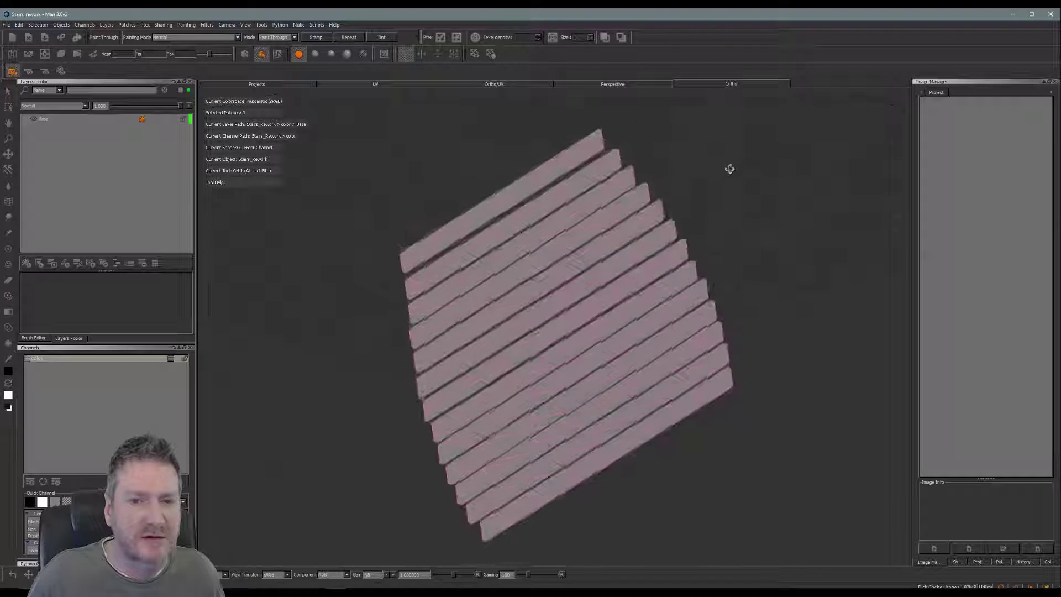
right_click(61, 359)
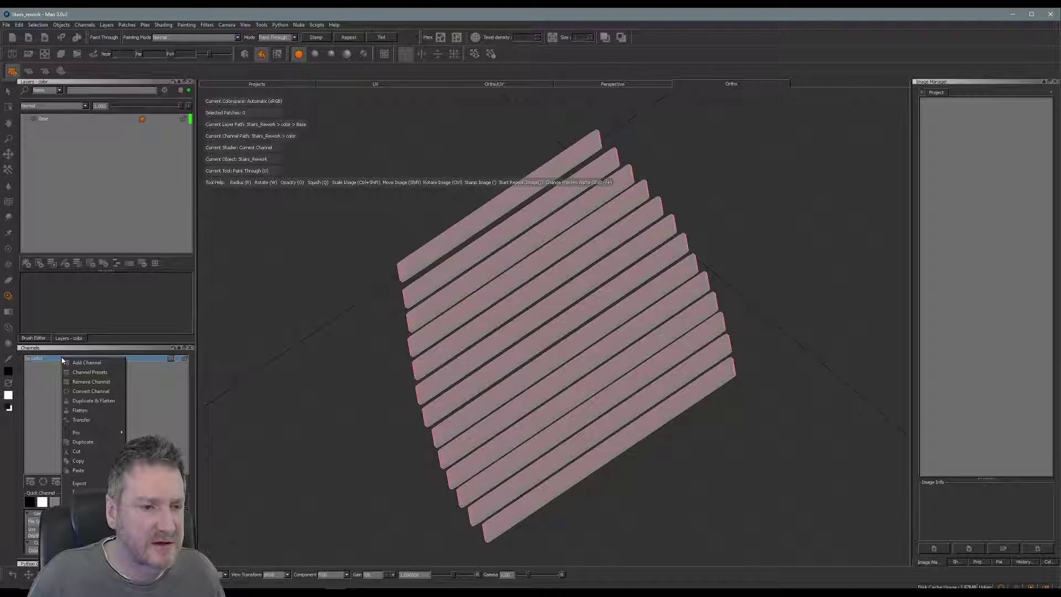
mouse_move(99, 483)
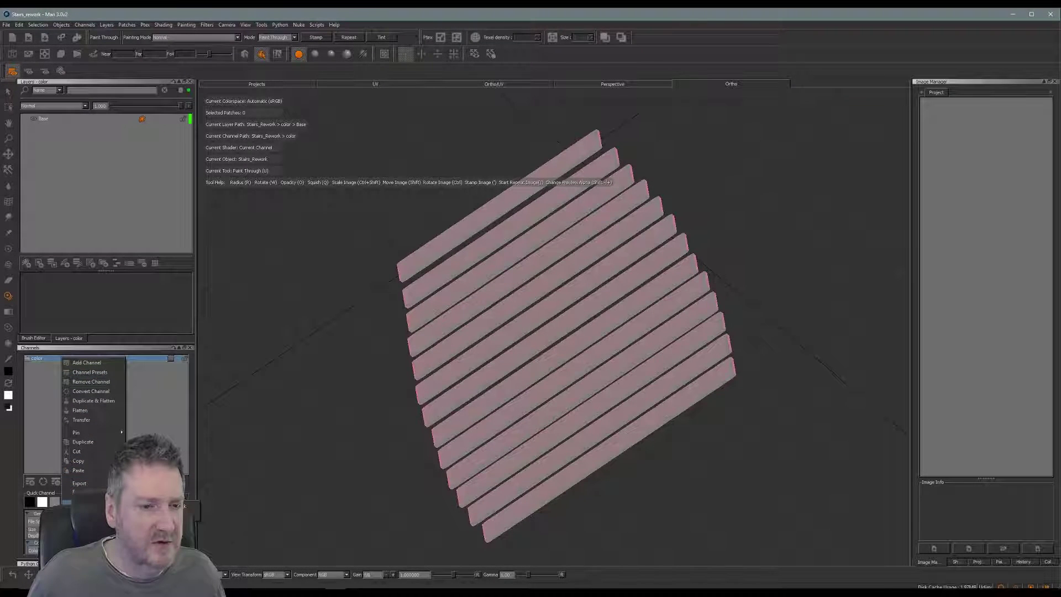
left_click(161, 507)
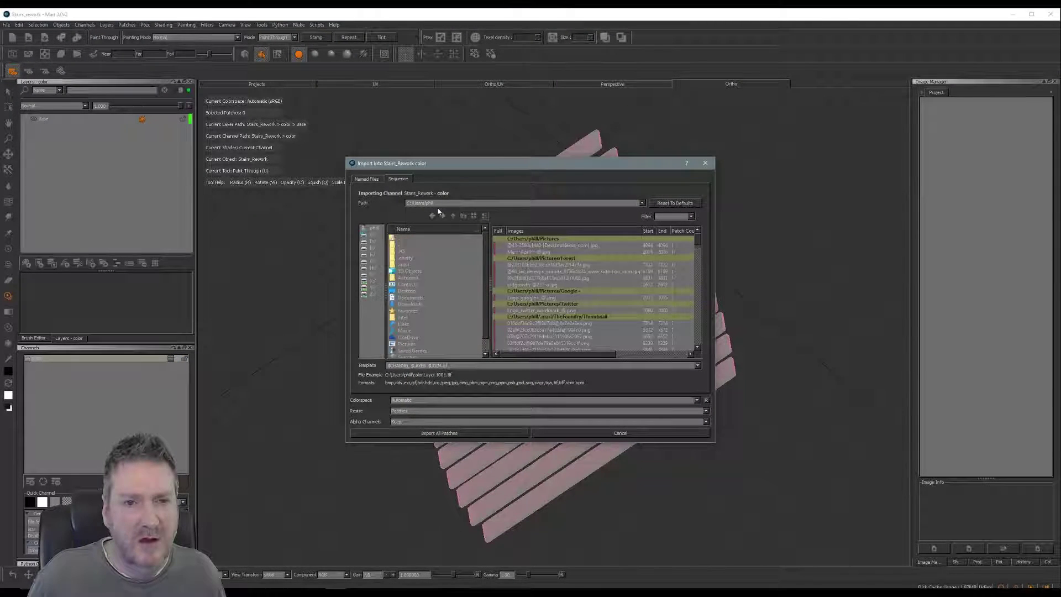
left_click(371, 254)
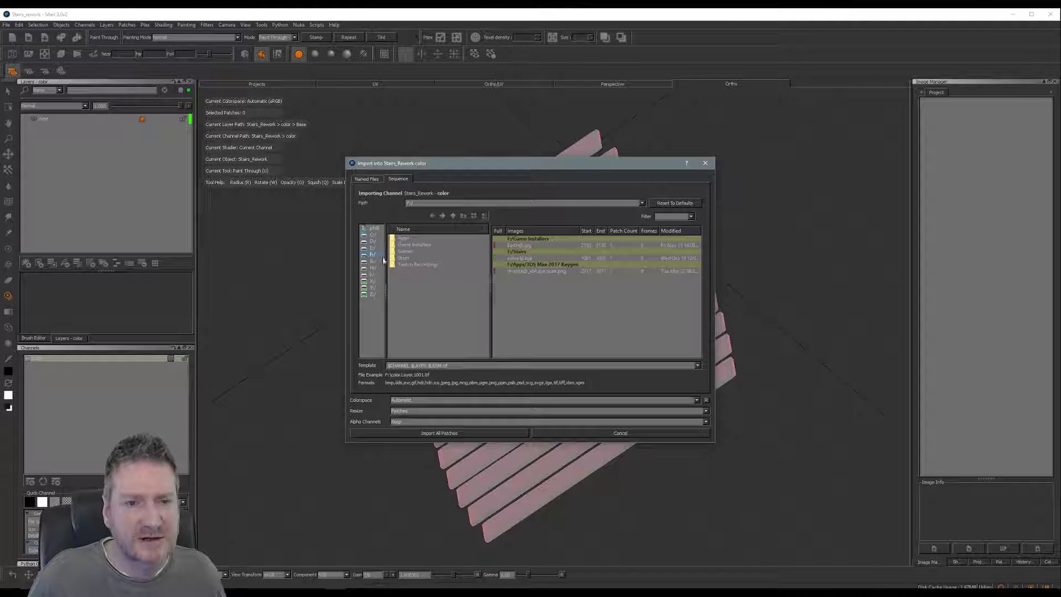
double_click(403, 258)
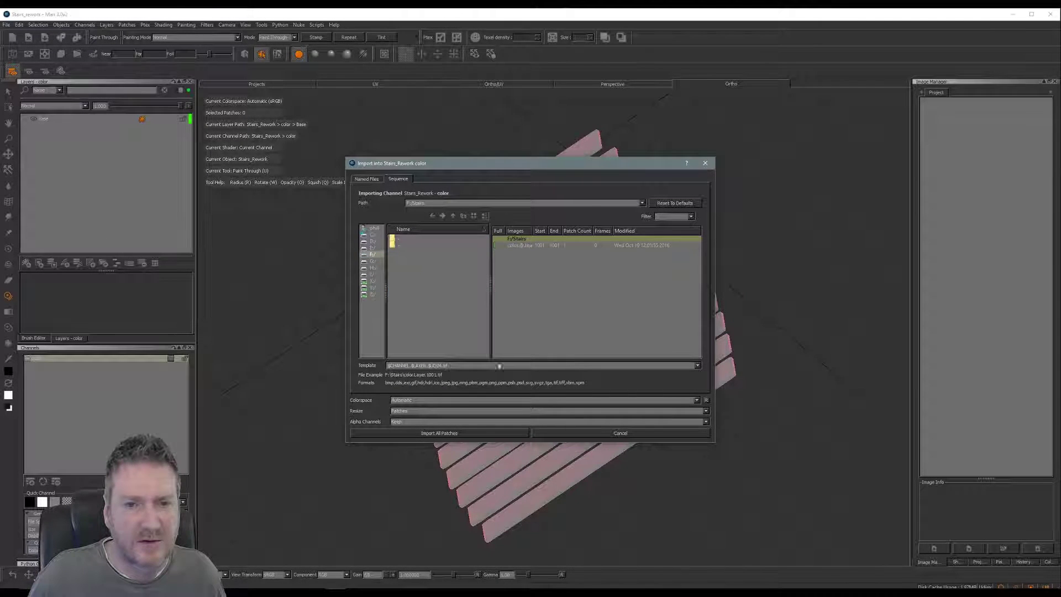
- Widen the file template to *, select Steps3_DIFF.tga in F:/Stairs and import it into all patches of the color channel
left_click_drag(461, 366, 325, 382)
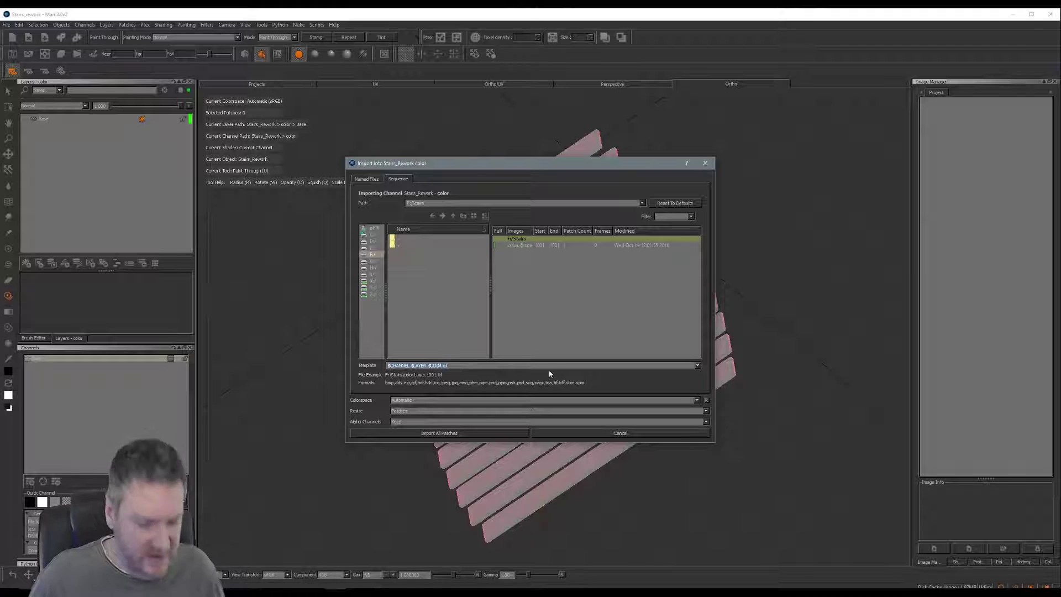
type("*")
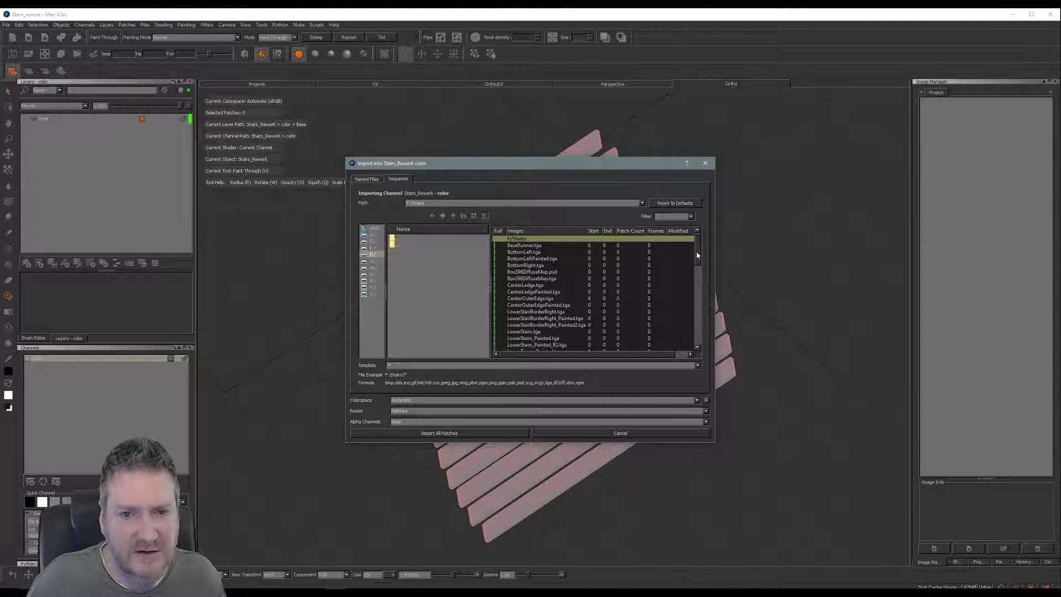
left_click_drag(698, 255, 696, 296)
left_click(520, 333)
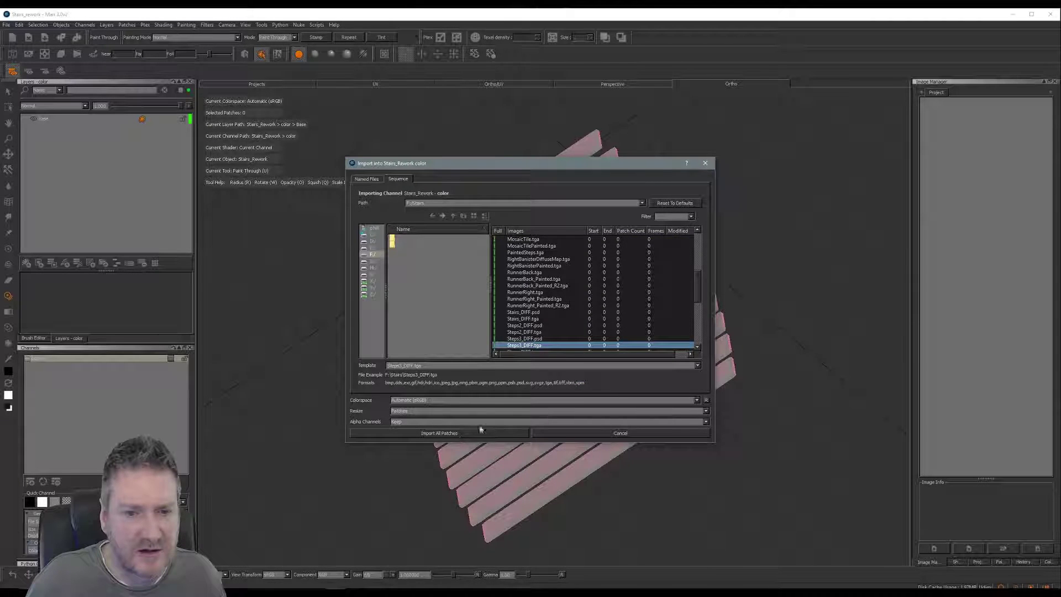
left_click(442, 433)
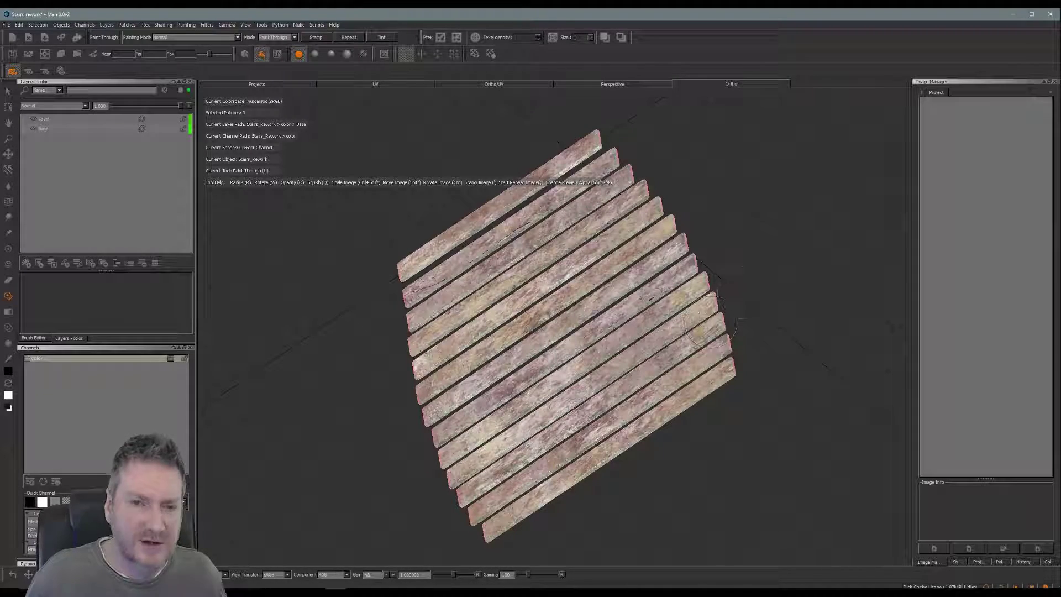
- Show the projection settings and disable projection masking so the stairs appear without the red mask preview
mouse_move(741, 194)
left_mouse_down("alt")
mouse_move(786, 250)
mouse_move(453, 182)
mouse_move(462, 135)
mouse_move(310, 267)
mouse_move(320, 243)
left_mouse_up("alt")
mouse_move(568, 309)
left_mouse_down("alt")
mouse_move(514, 381)
mouse_move(473, 326)
mouse_move(451, 382)
mouse_move(500, 385)
mouse_move(522, 323)
left_mouse_up("alt")
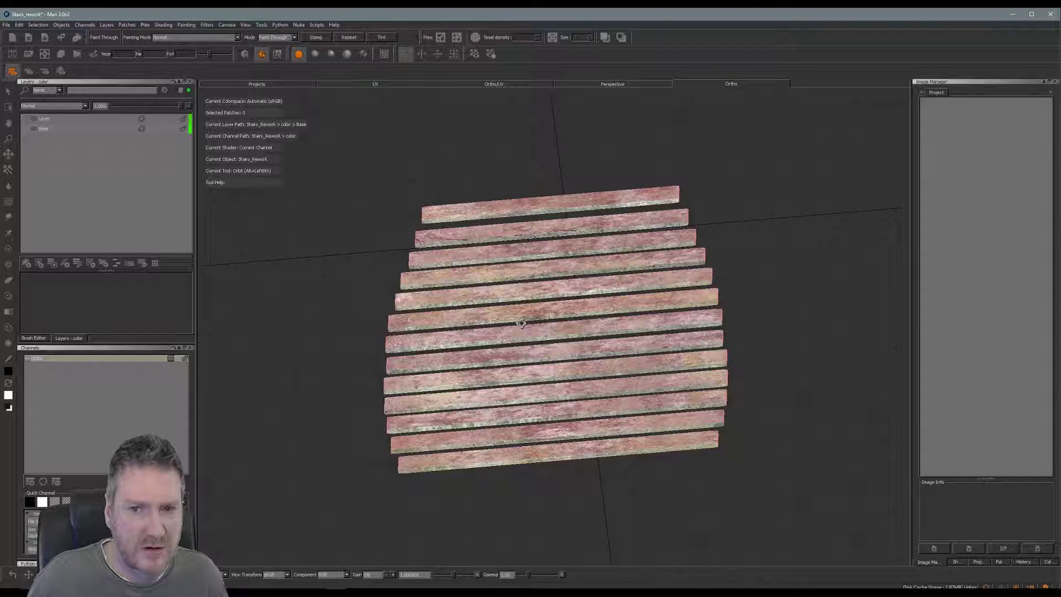
key("u")
left_click(977, 561)
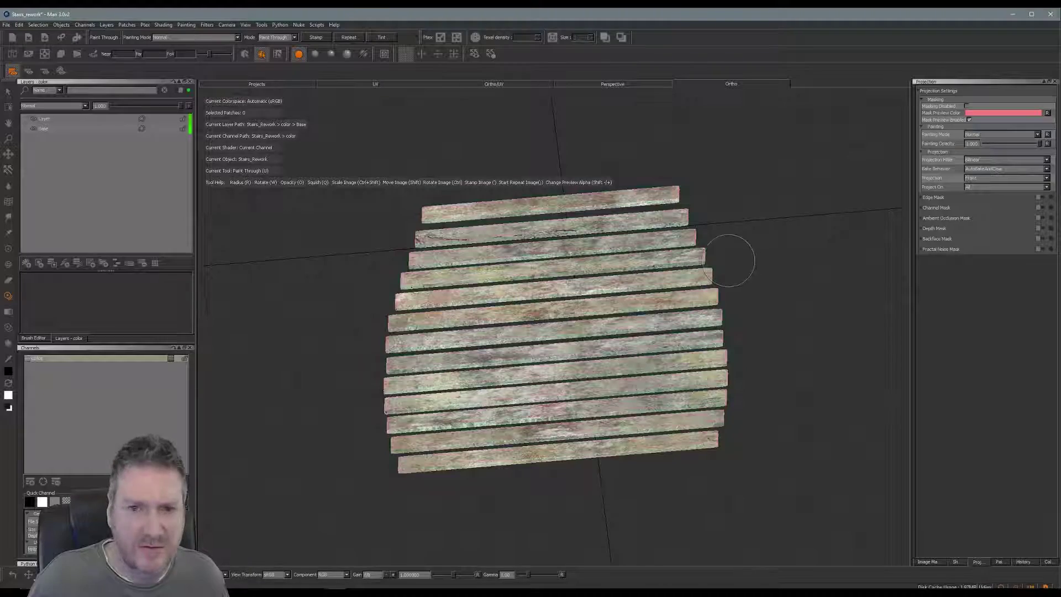
right_click_drag(514, 310, 550, 319, "alt")
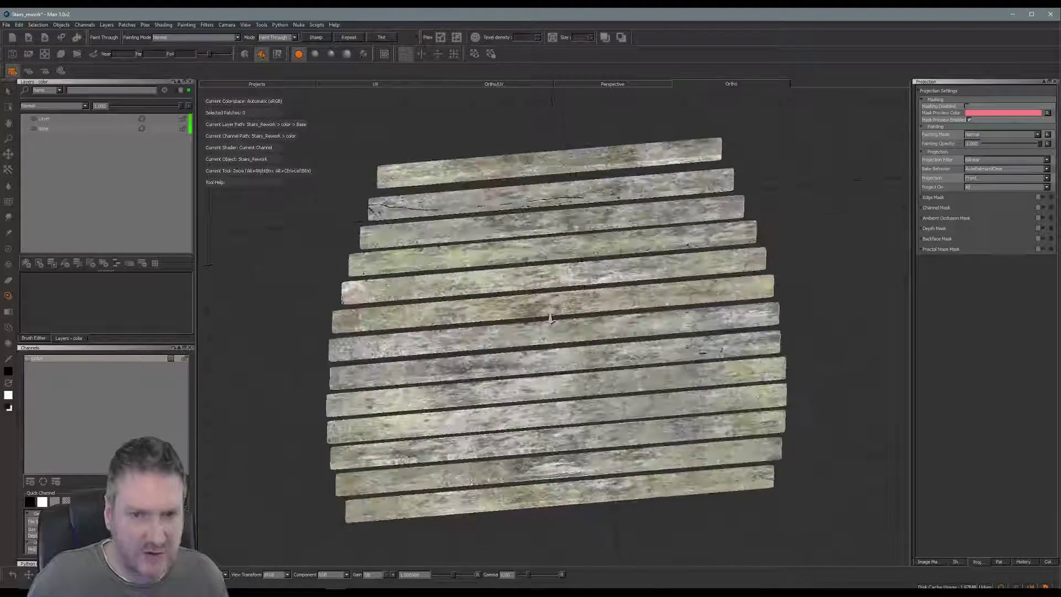
mouse_move(551, 319)
left_mouse_down("alt")
mouse_move(526, 368)
mouse_move(530, 400)
left_mouse_up("alt")
key("u")
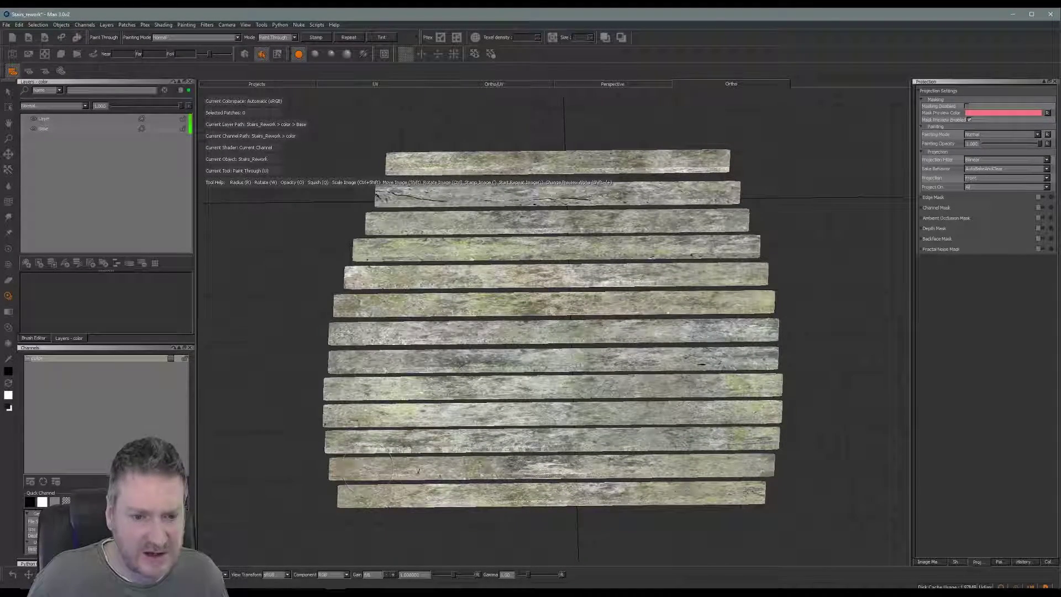
- Add a new paint layer above the imported texture in the color channel's layer stack
mouse_move(506, 381)
left_mouse_down("alt")
mouse_move(508, 335)
mouse_move(473, 376)
mouse_move(468, 405)
mouse_move(484, 367)
mouse_move(482, 376)
left_mouse_up("alt")
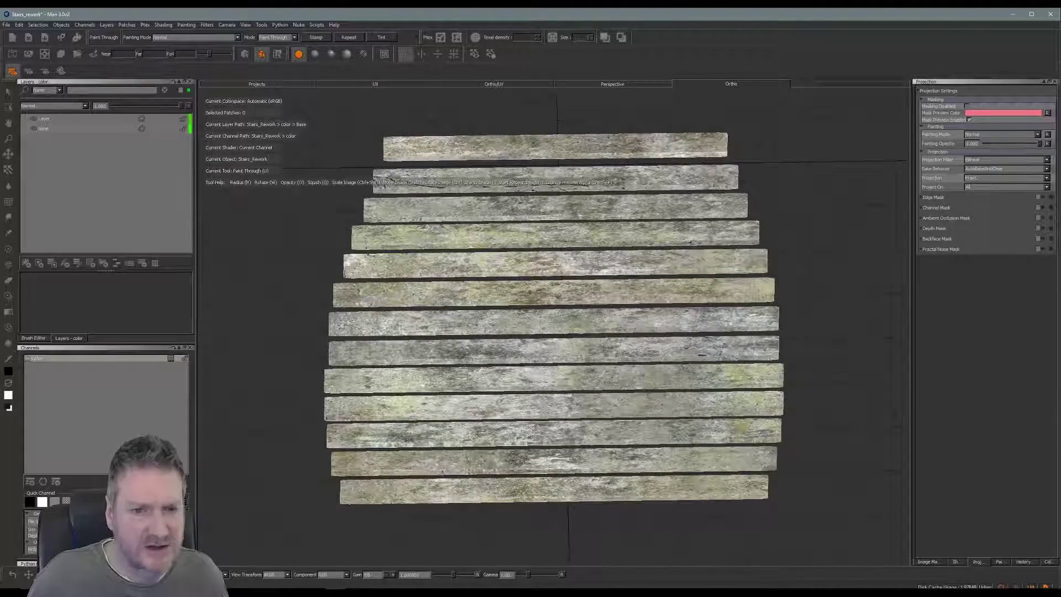
right_click_drag(475, 374, 493, 371, "alt")
mouse_move(502, 314)
middle_mouse_down("alt")
mouse_move(504, 349)
mouse_move(499, 330)
middle_mouse_up("alt")
right_click_drag(499, 331, 499, 327, "alt")
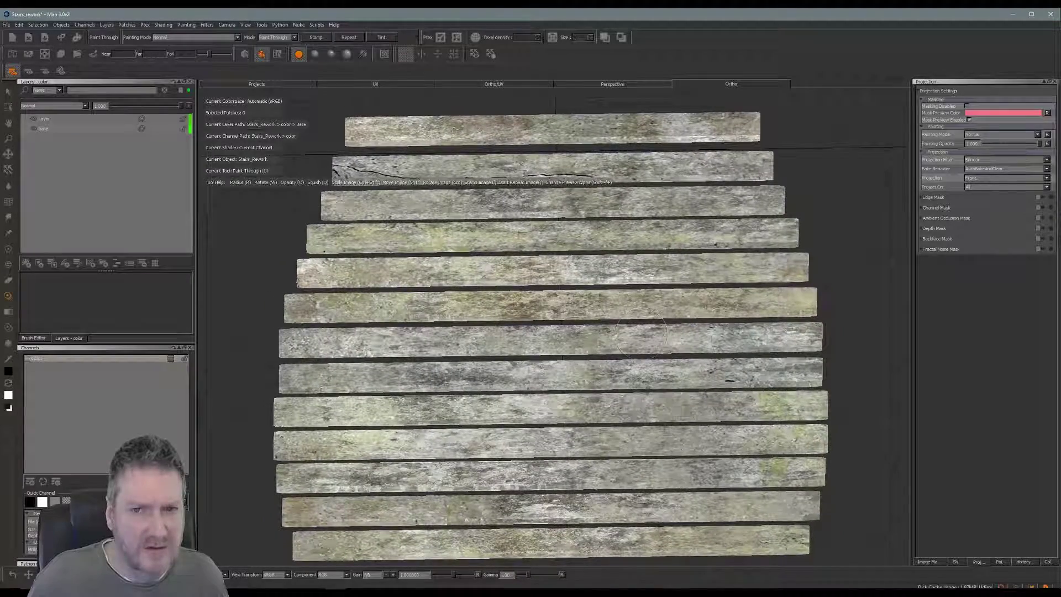
left_click_drag(642, 335, 742, 336, "alt")
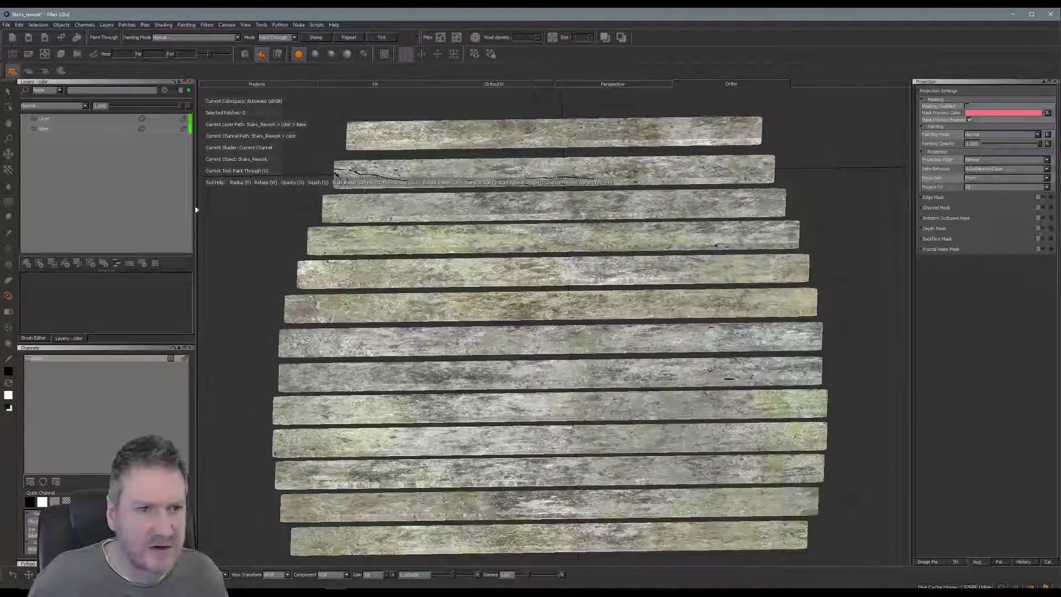
left_click(26, 264)
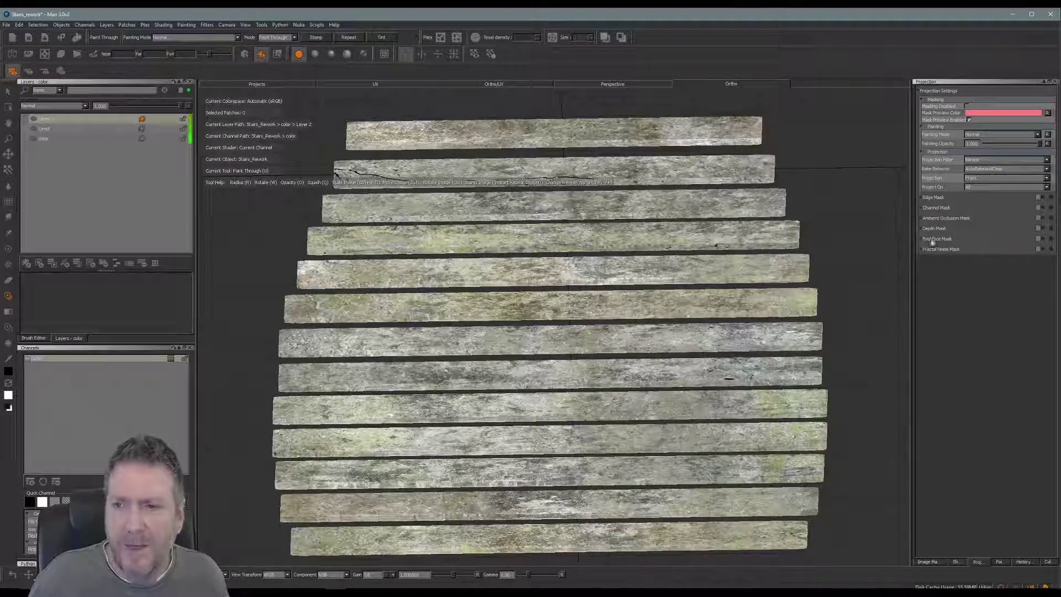
- Load all the JPG images from the dirt and graffiti texture collection on the E: drive into the Image Manager
left_click(930, 562)
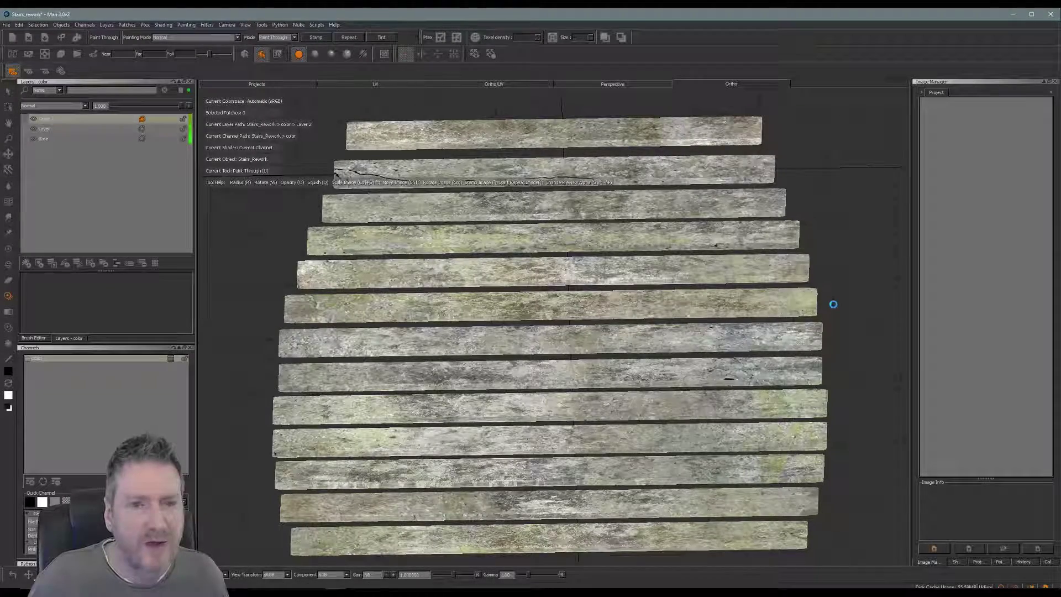
key("ctrl+o")
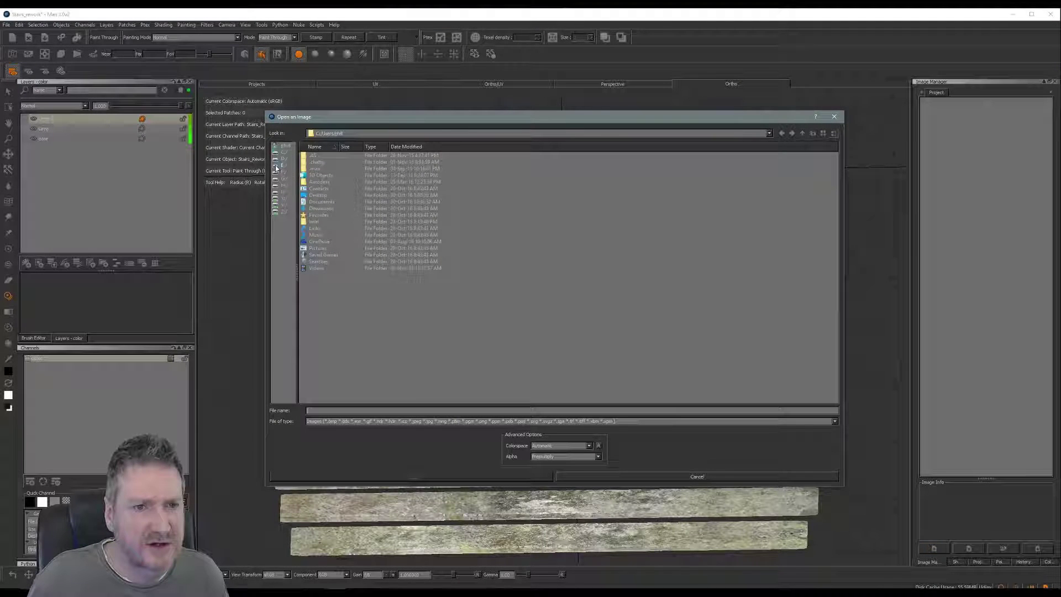
left_click(278, 165)
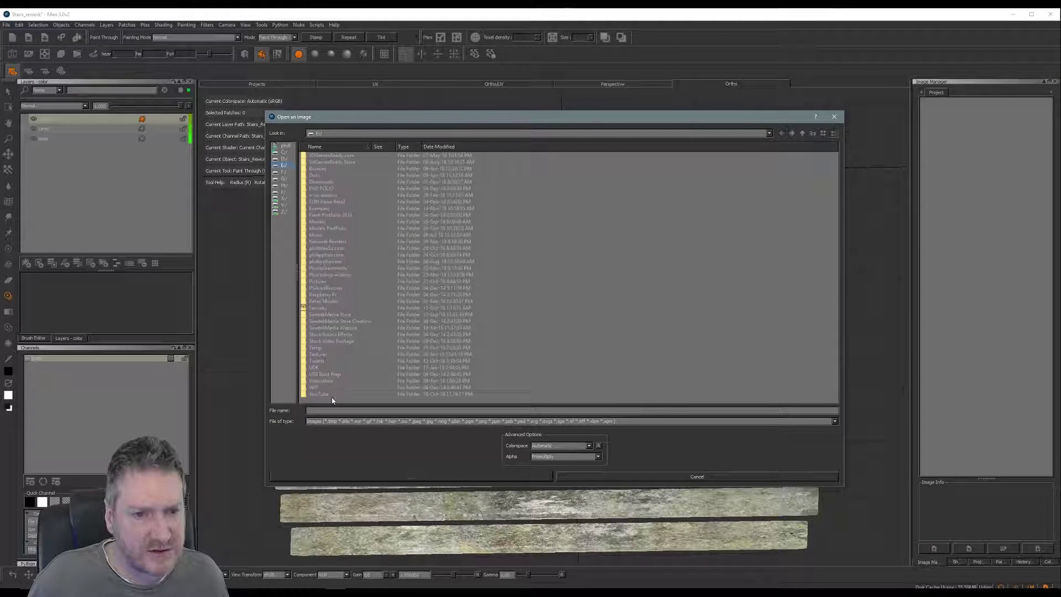
double_click(328, 354)
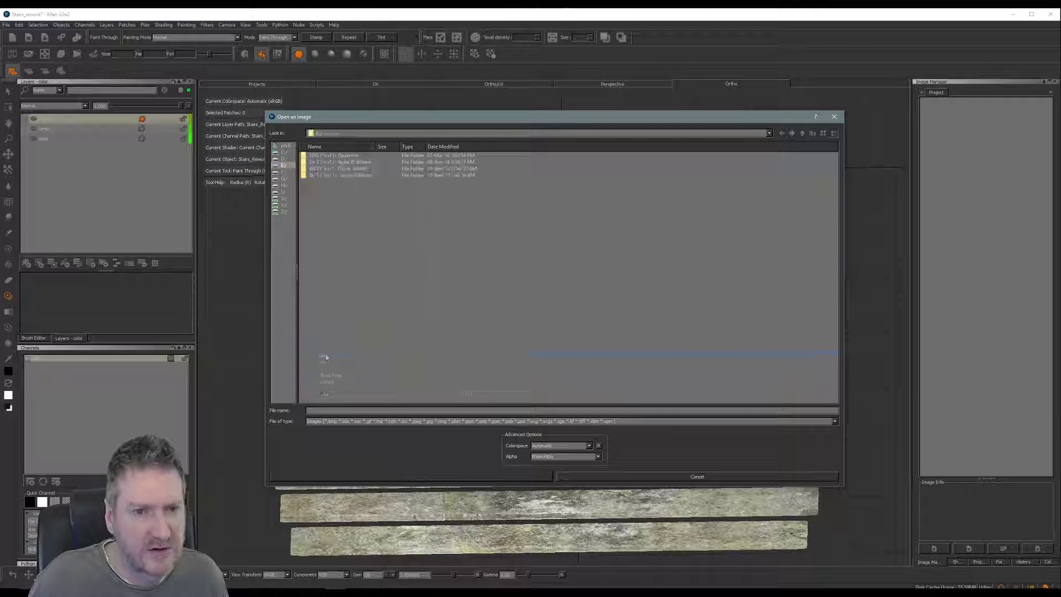
double_click(357, 182)
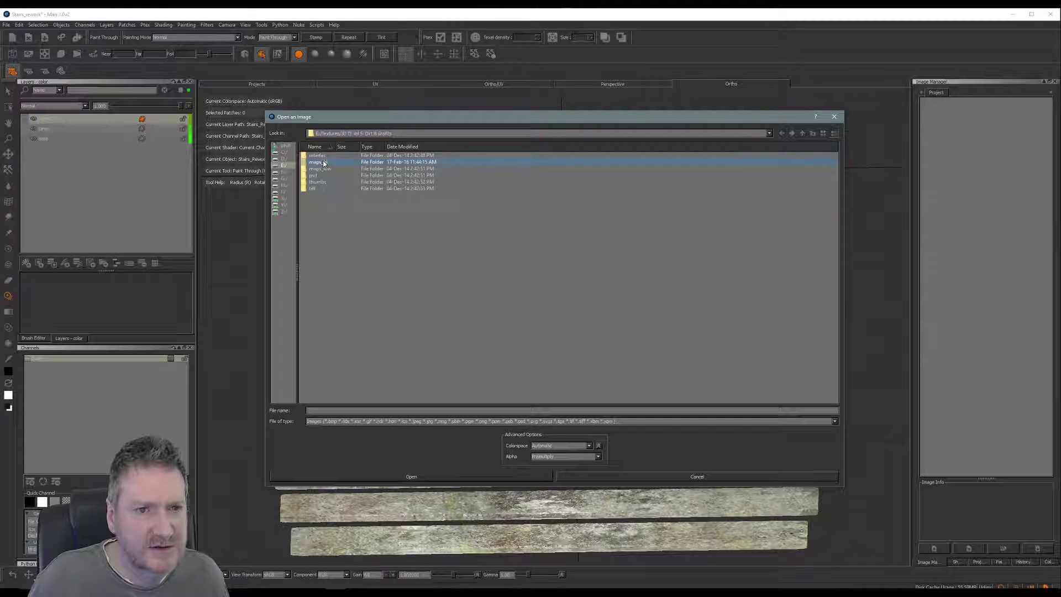
double_click(320, 162)
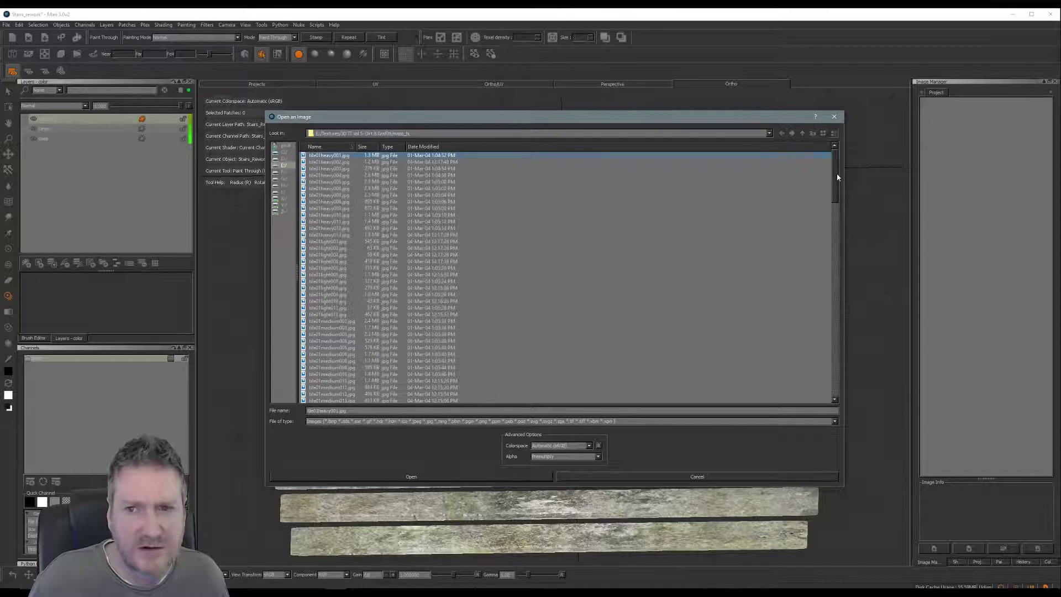
left_click_drag(838, 177, 850, 372)
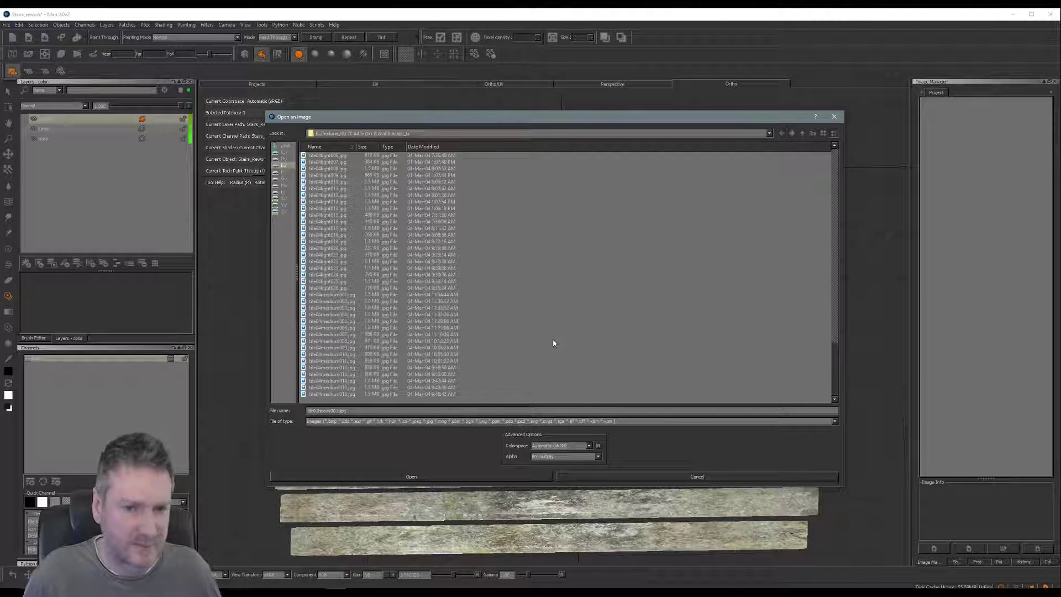
key("ctrl+a")
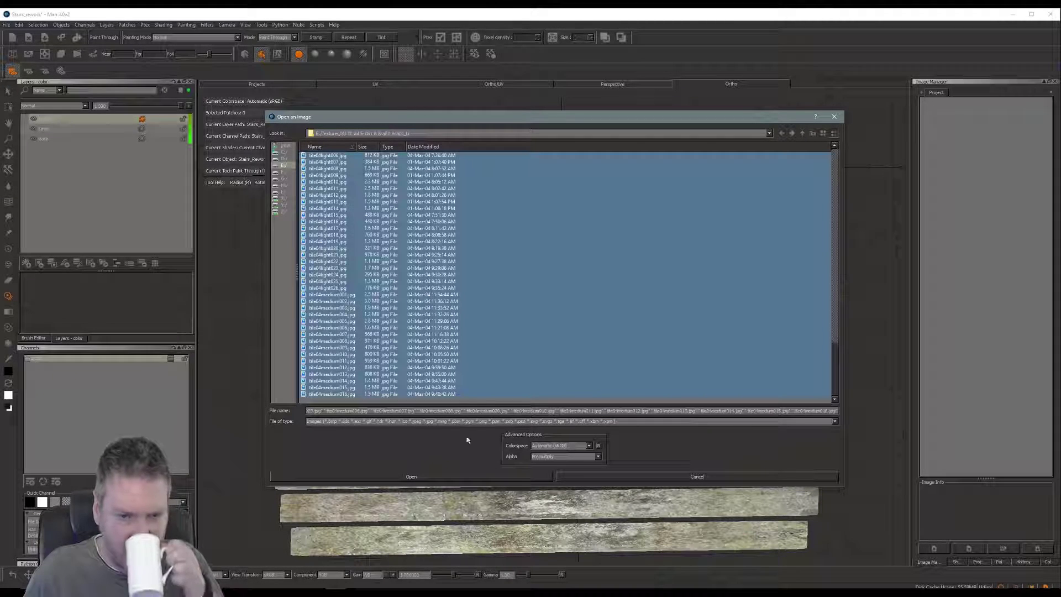
left_click(411, 476)
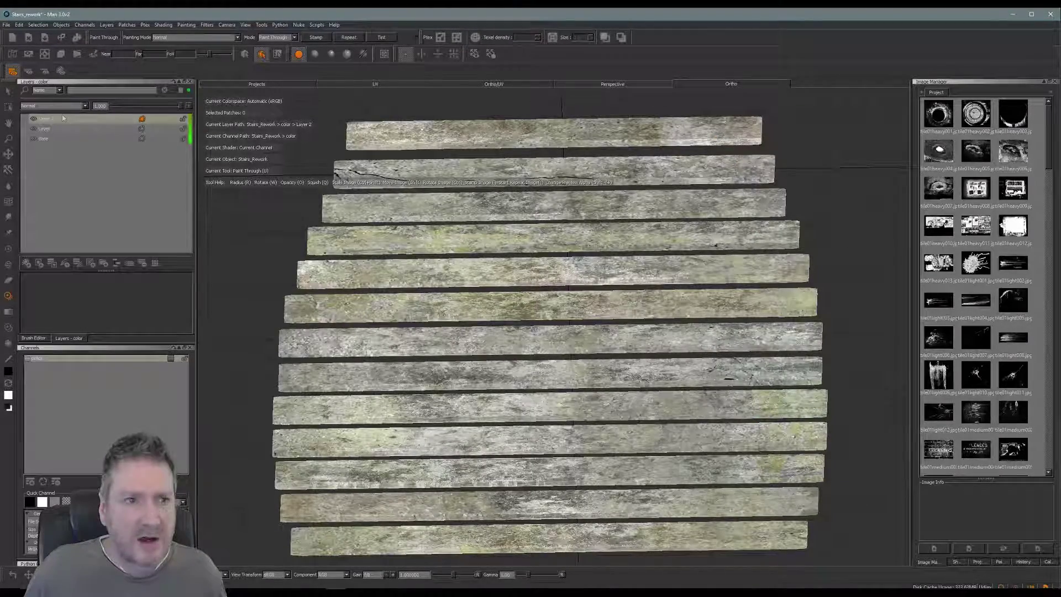
- Use tile01heavy001.jpg as the paint-through image, scaled, rotated and placed so its ring overlaps the left side of the stairs
left_click(943, 120)
left_click_drag(943, 120, 803, 160)
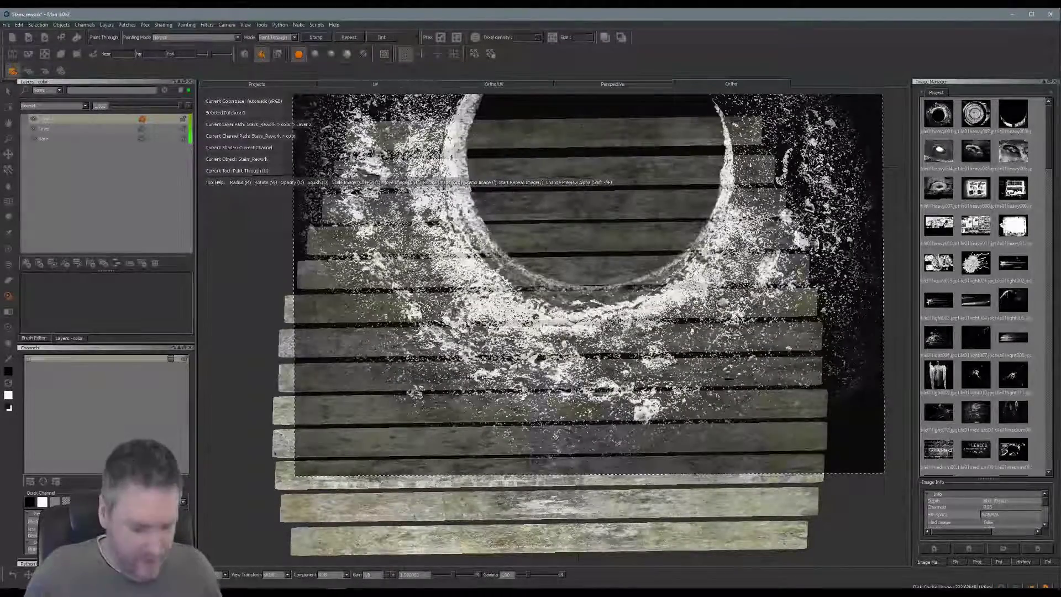
mouse_move(704, 271)
left_mouse_down("ctrl+shift")
mouse_move(627, 288)
mouse_move(537, 435)
mouse_move(592, 442)
left_mouse_up("ctrl+shift")
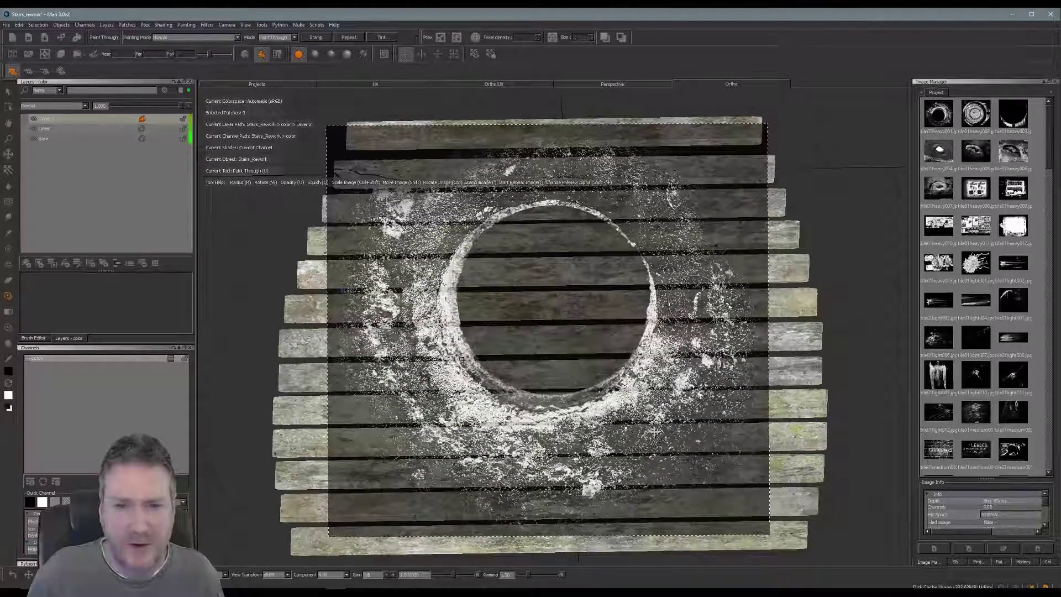
mouse_move(694, 301)
left_mouse_down("shift")
mouse_move(410, 299)
mouse_move(388, 287)
left_mouse_up("shift")
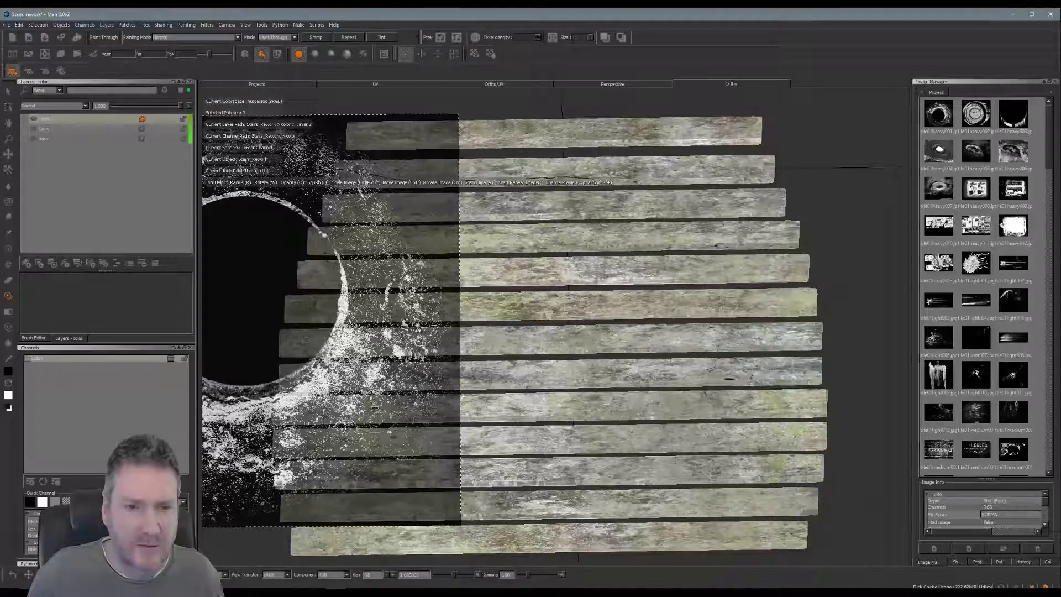
mouse_move(421, 396)
left_mouse_down("ctrl+shift")
mouse_move(440, 406)
mouse_move(416, 406)
left_mouse_up("ctrl+shift")
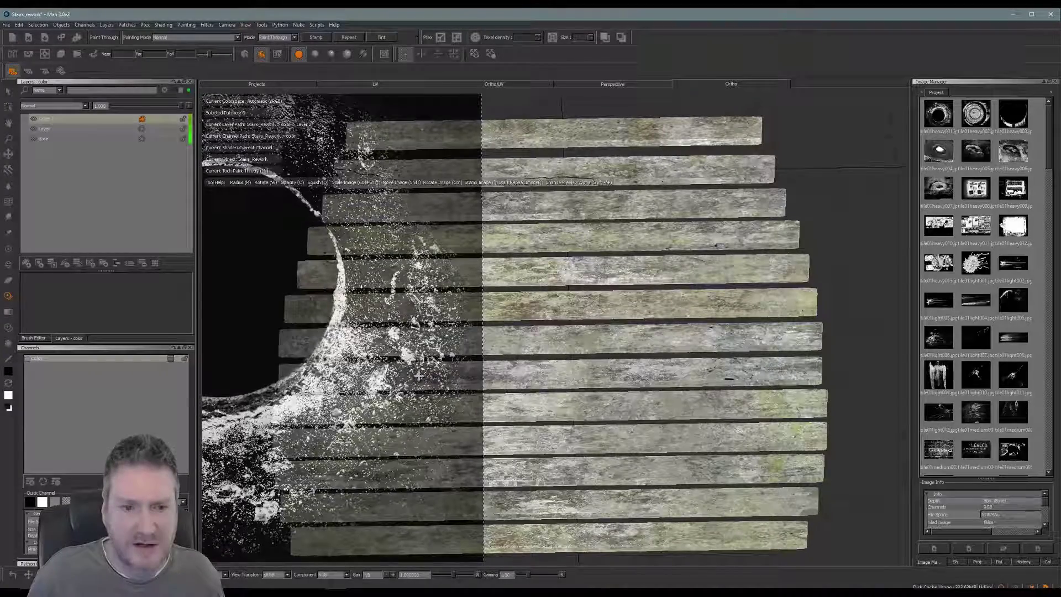
mouse_move(419, 376)
left_mouse_down("shift")
mouse_move(428, 330)
mouse_move(417, 364)
mouse_move(450, 371)
left_mouse_up("shift")
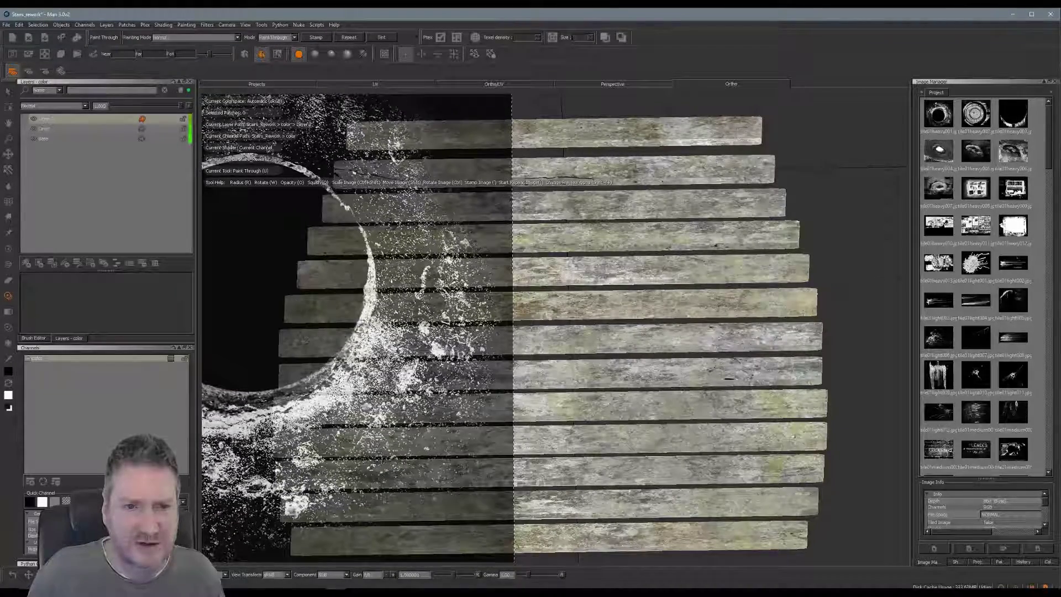
mouse_move(449, 366)
left_mouse_down("ctrl+shift")
mouse_move(396, 403)
mouse_move(383, 369)
mouse_move(365, 369)
mouse_move(396, 396)
left_mouse_up("ctrl+shift")
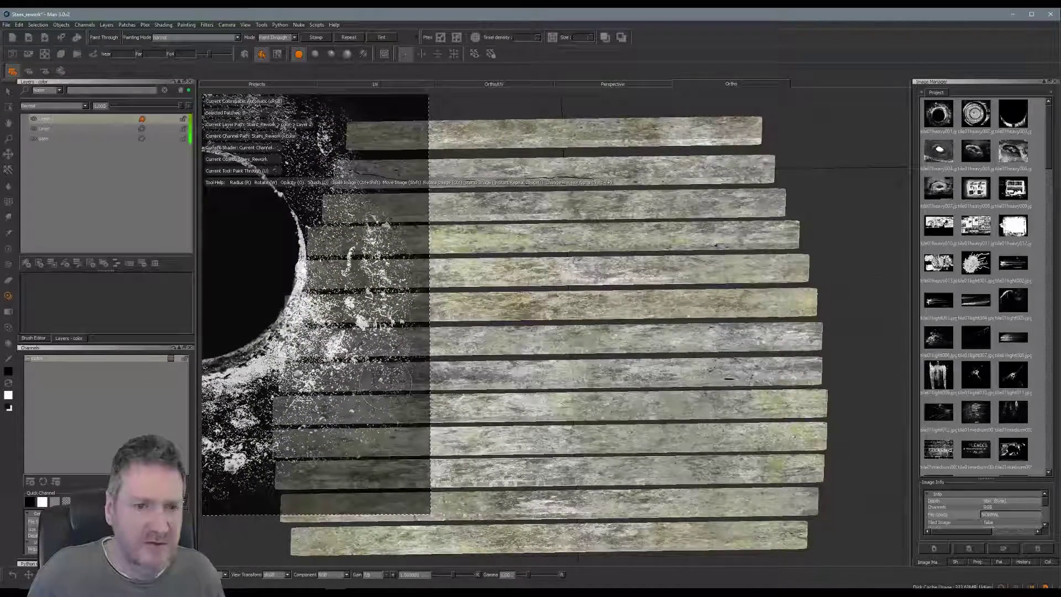
left_click_drag(395, 316, 419, 308, "shift")
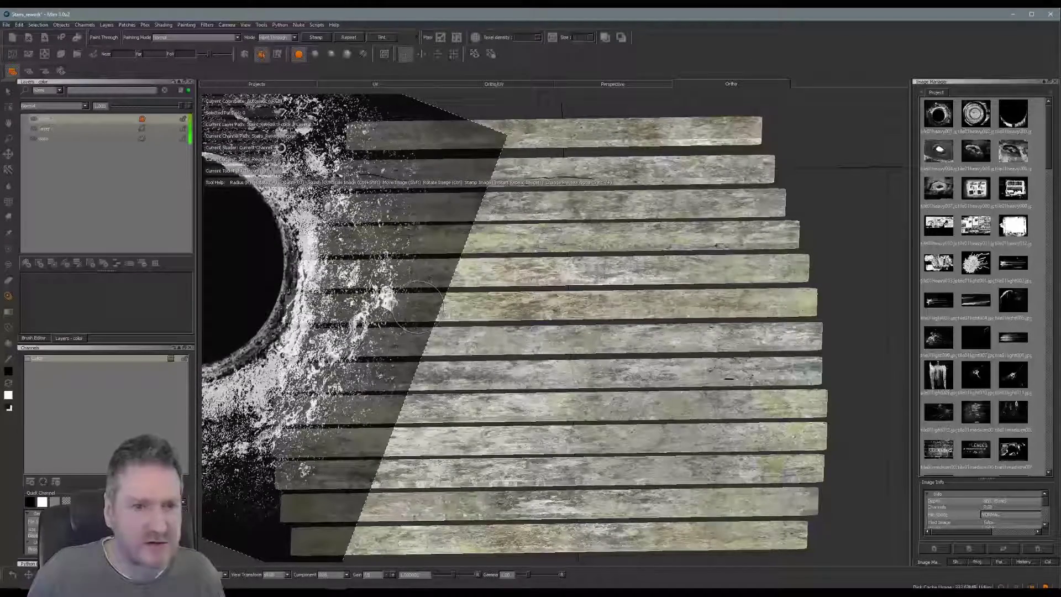
left_click_drag(287, 259, 341, 310, "shift")
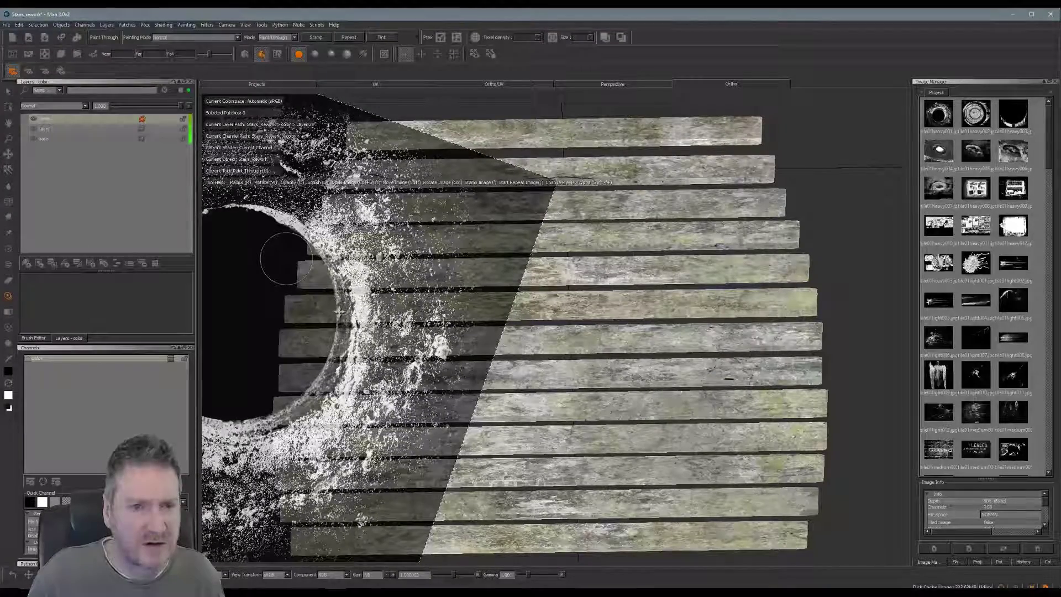
- Paint the grunge image through onto the left side of the stairs from the upper to the lowest boards, and bake the paint
mouse_move(369, 218)
left_mouse_down()
mouse_move(359, 175)
mouse_move(406, 255)
mouse_move(346, 275)
left_mouse_up()
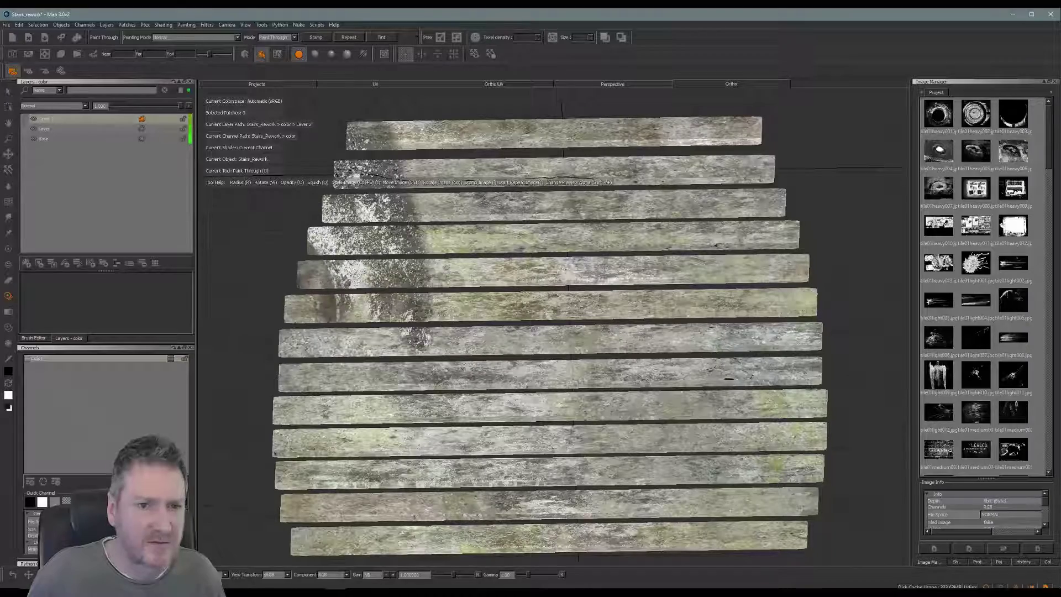
mouse_move(428, 301)
left_mouse_down()
mouse_move(441, 356)
mouse_move(384, 357)
mouse_move(381, 368)
left_mouse_up()
mouse_move(381, 415)
left_mouse_down()
mouse_move(435, 470)
mouse_move(404, 536)
mouse_move(376, 547)
mouse_move(320, 487)
mouse_move(331, 448)
left_mouse_up()
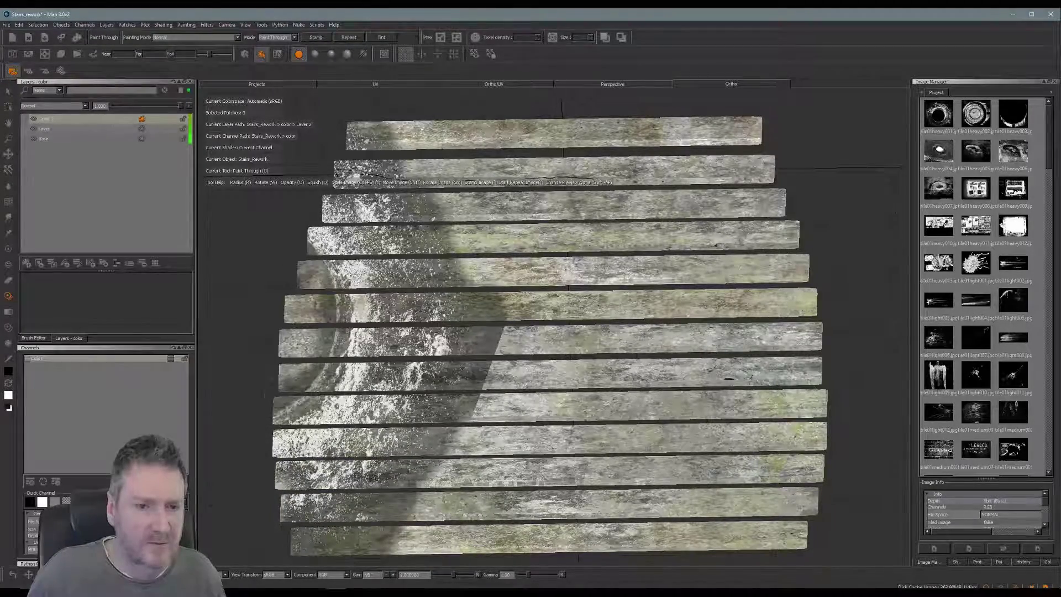
mouse_move(382, 476)
left_mouse_down()
mouse_move(338, 542)
mouse_move(362, 520)
left_mouse_up()
mouse_move(325, 550)
left_mouse_down()
mouse_move(310, 513)
mouse_move(304, 543)
mouse_move(406, 440)
mouse_move(394, 348)
mouse_move(403, 282)
mouse_move(339, 308)
mouse_move(354, 210)
mouse_move(381, 135)
mouse_move(337, 204)
mouse_move(436, 270)
mouse_move(425, 210)
mouse_move(462, 307)
mouse_move(445, 331)
mouse_move(417, 296)
mouse_move(442, 368)
mouse_move(449, 343)
mouse_move(345, 533)
left_mouse_up()
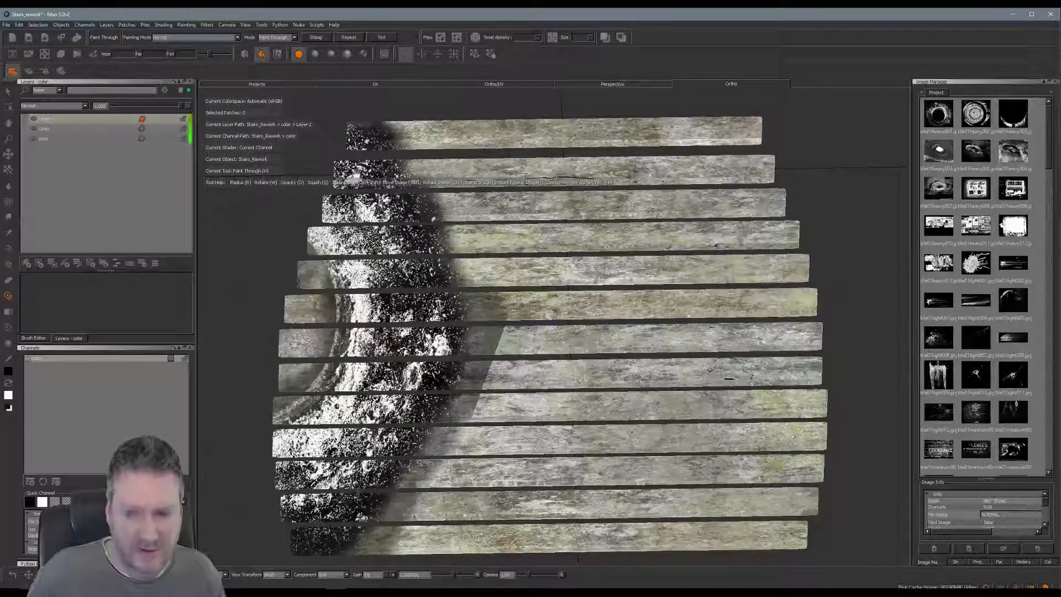
key("b")
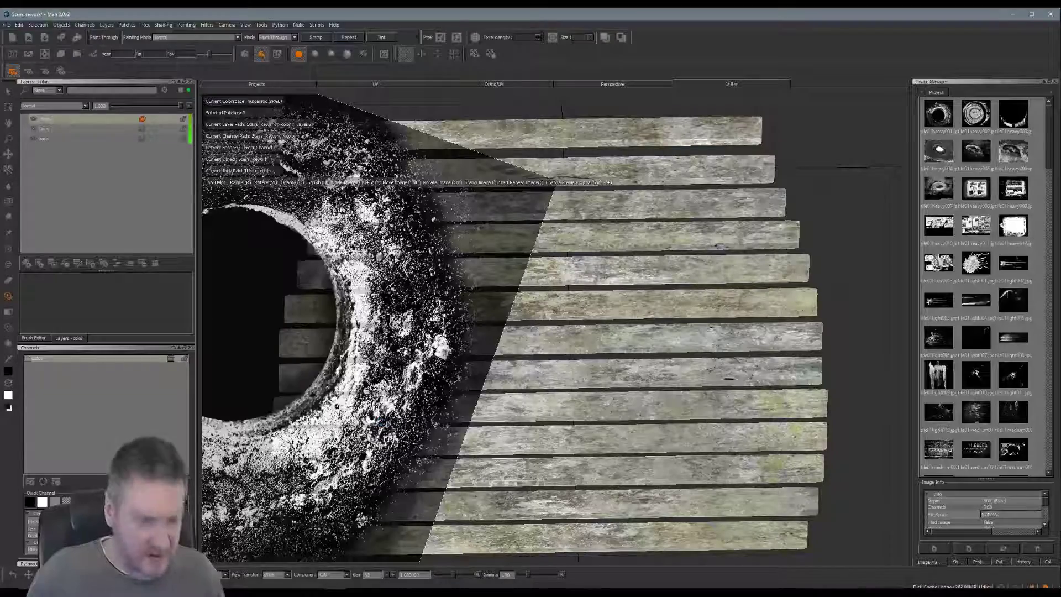
- Move and rotate the paint-through image over the left ends of the boards and paint grunge onto their bare areas
mouse_move(380, 390)
left_mouse_down("shift")
mouse_move(507, 276)
mouse_move(526, 302)
mouse_move(581, 322)
left_mouse_up("shift")
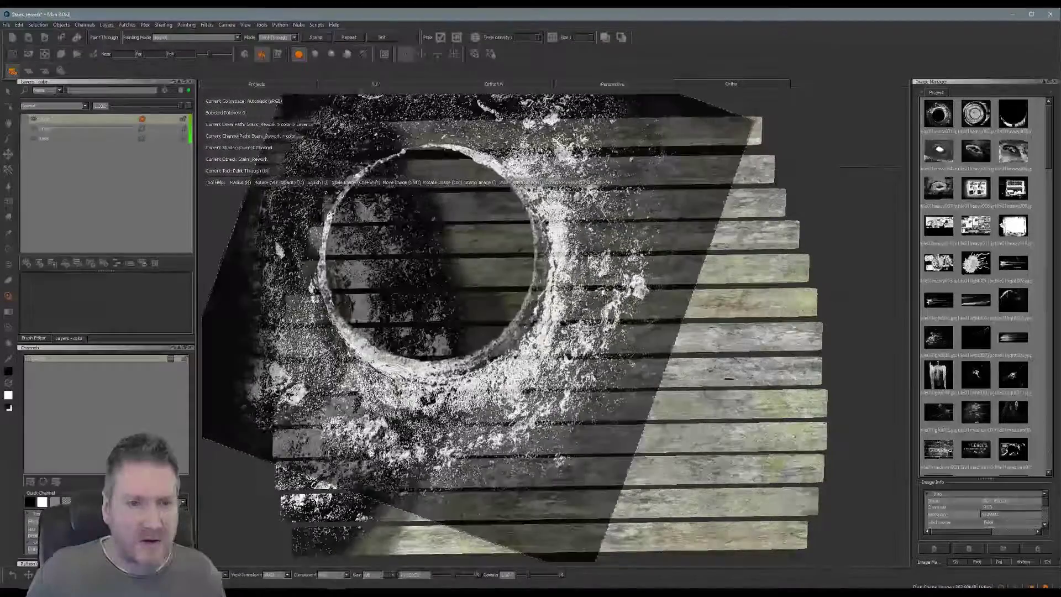
mouse_move(431, 252)
left_mouse_down("ctrl")
mouse_move(489, 287)
mouse_move(222, 320)
left_mouse_up("ctrl")
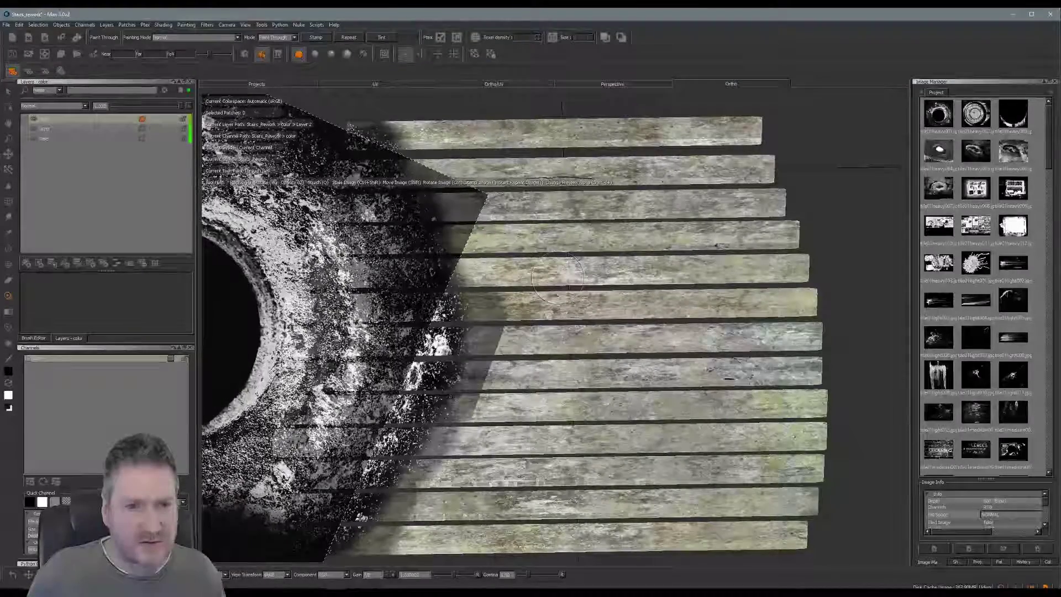
key("shift+a")
mouse_move(342, 326)
left_mouse_down()
mouse_move(328, 276)
mouse_move(312, 406)
mouse_move(320, 343)
left_mouse_up()
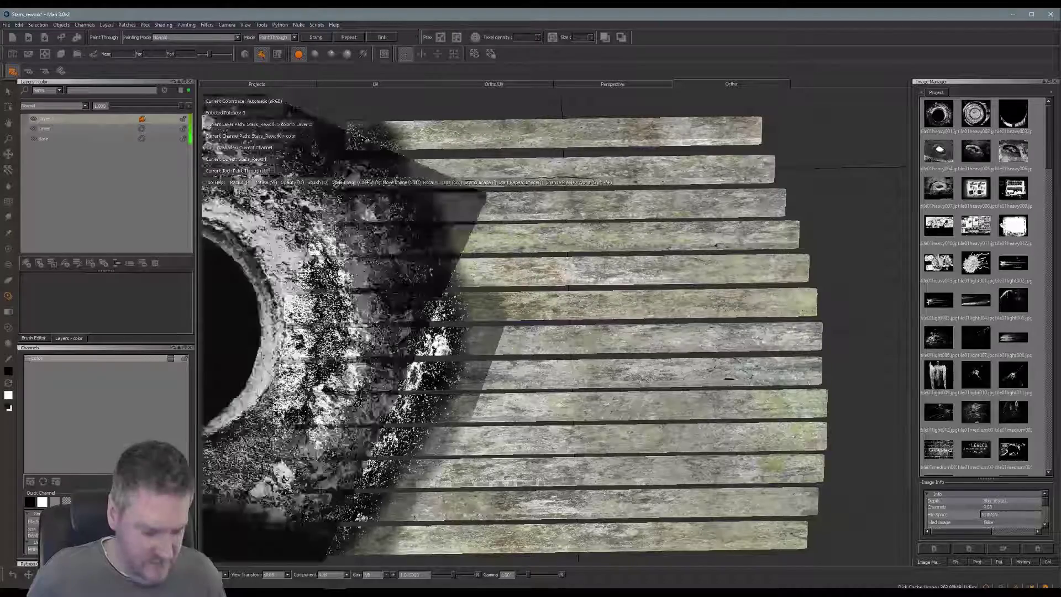
left_click_drag(283, 379, 278, 382)
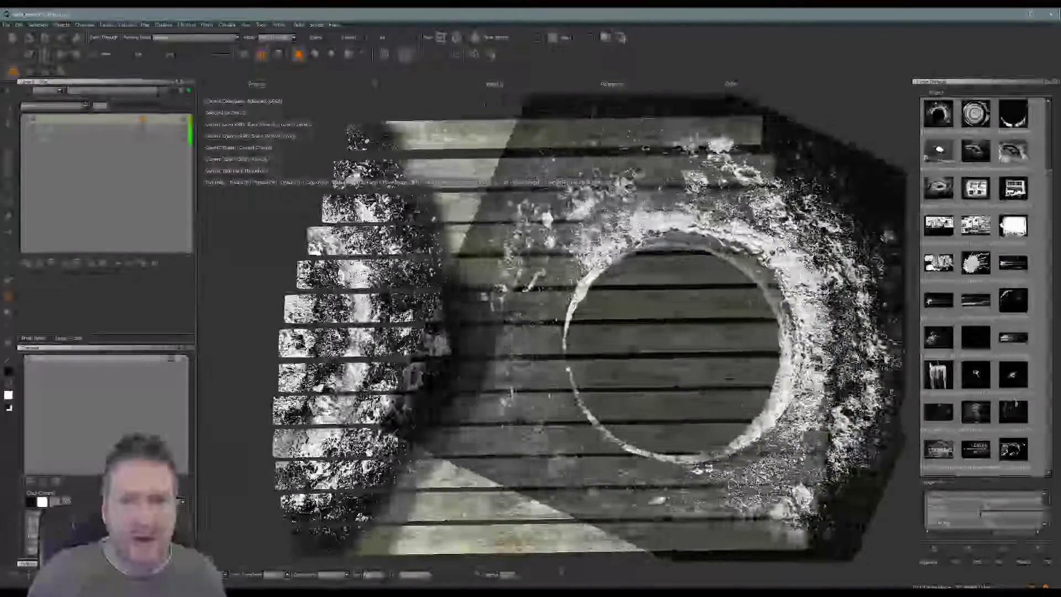
- Rotate and reposition the paint-through image so the left half of its ring overlaps the right side of the stairs
left_click_drag(486, 104, 592, 104, "ctrl")
mouse_move(548, 224)
left_mouse_down("shift")
mouse_move(620, 247)
mouse_move(599, 221)
mouse_move(652, 217)
left_mouse_up("shift")
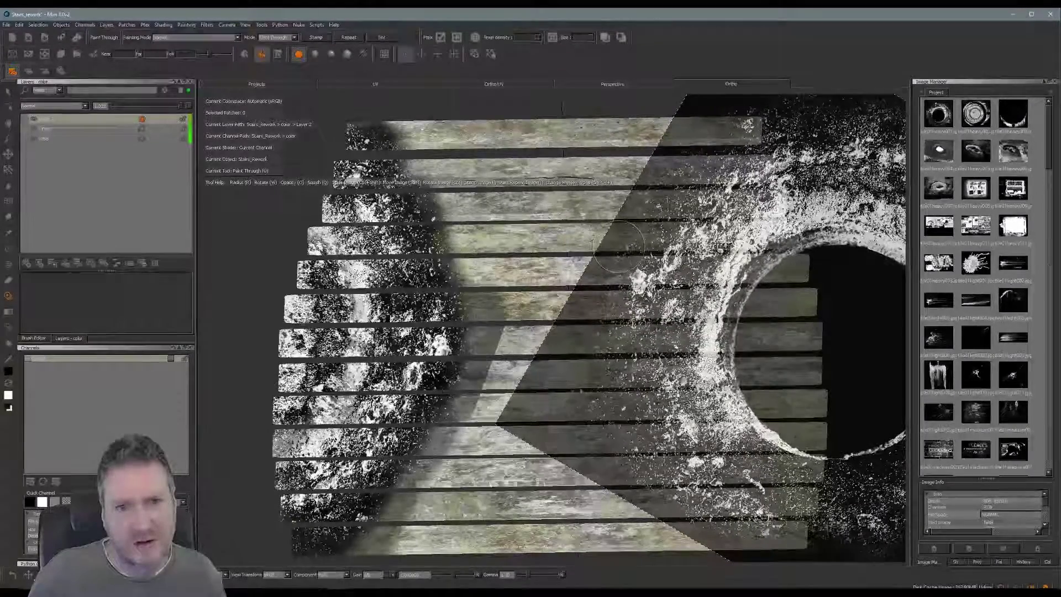
left_click_drag(618, 247, 624, 249, "shift")
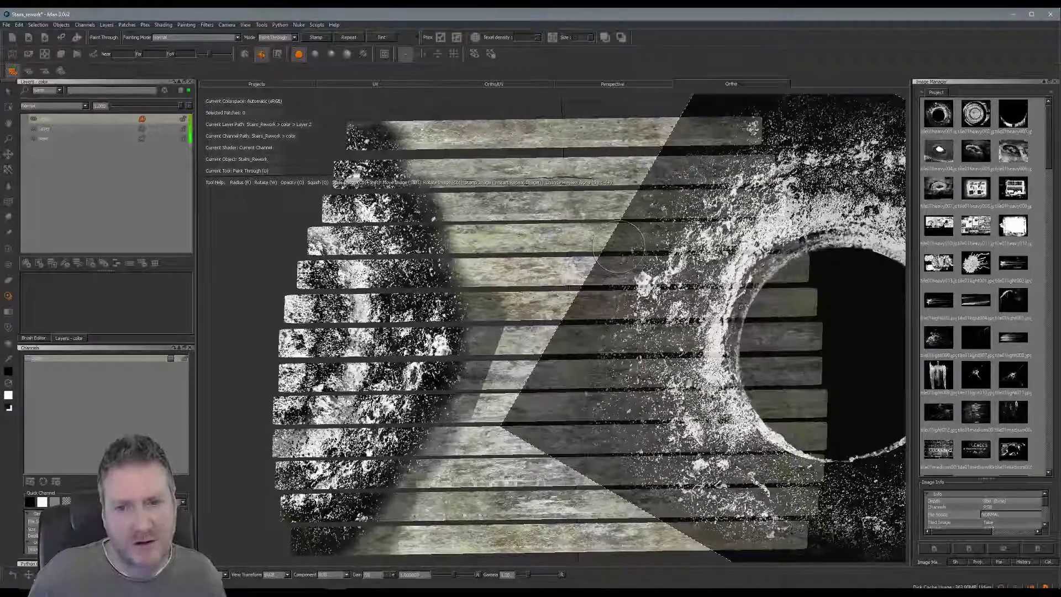
left_click_drag(619, 247, 607, 190, "shift")
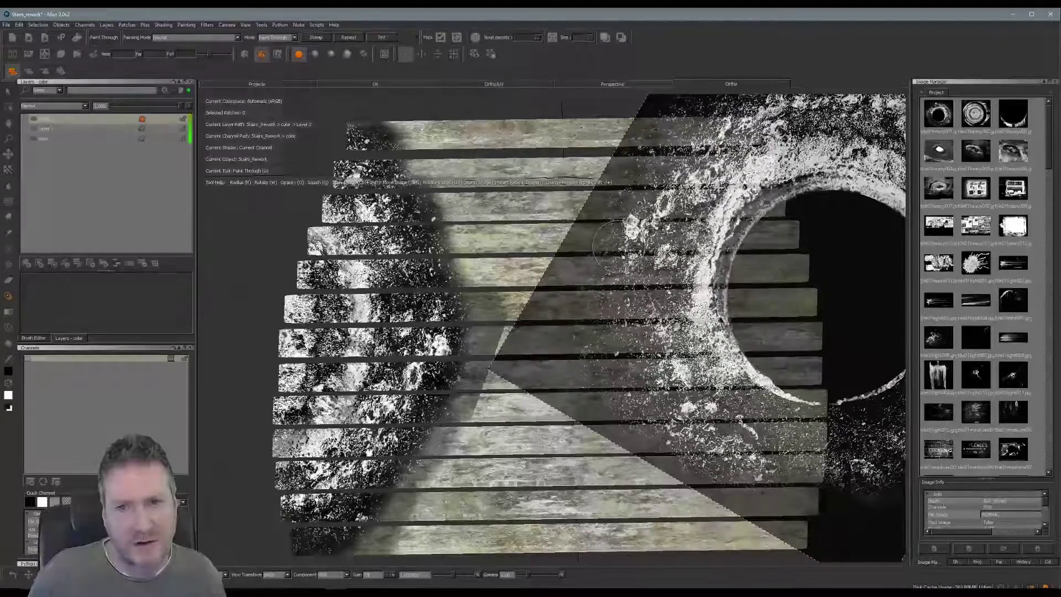
left_click_drag(618, 246, 618, 246, "shift")
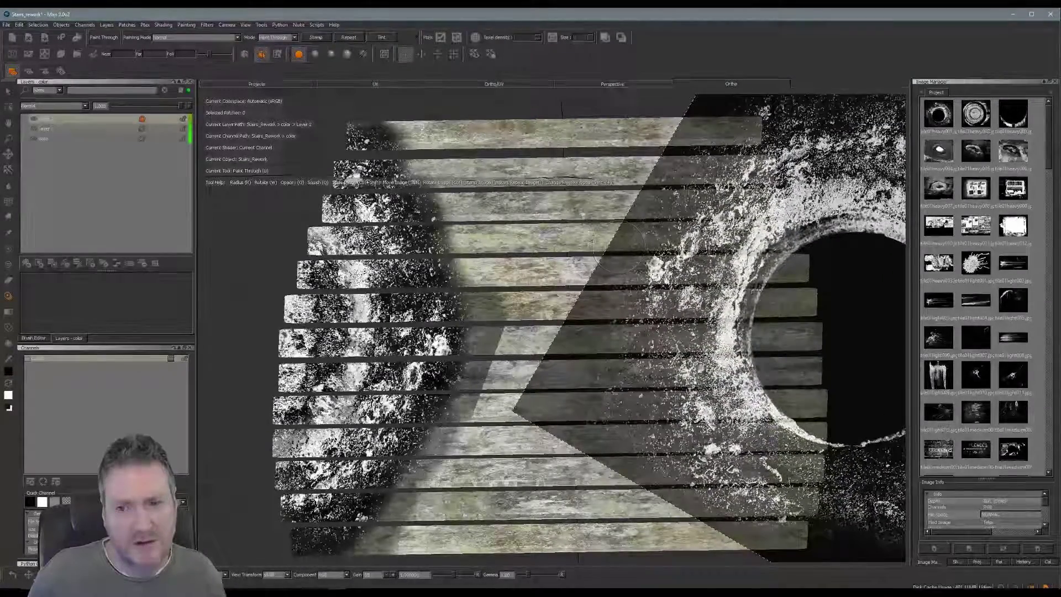
- Paint the grunge image through onto the right side of the stairs from the upper to the lowest boards, and bake the paint
mouse_move(743, 130)
left_mouse_down()
mouse_move(750, 168)
mouse_move(698, 230)
mouse_move(667, 341)
left_mouse_up()
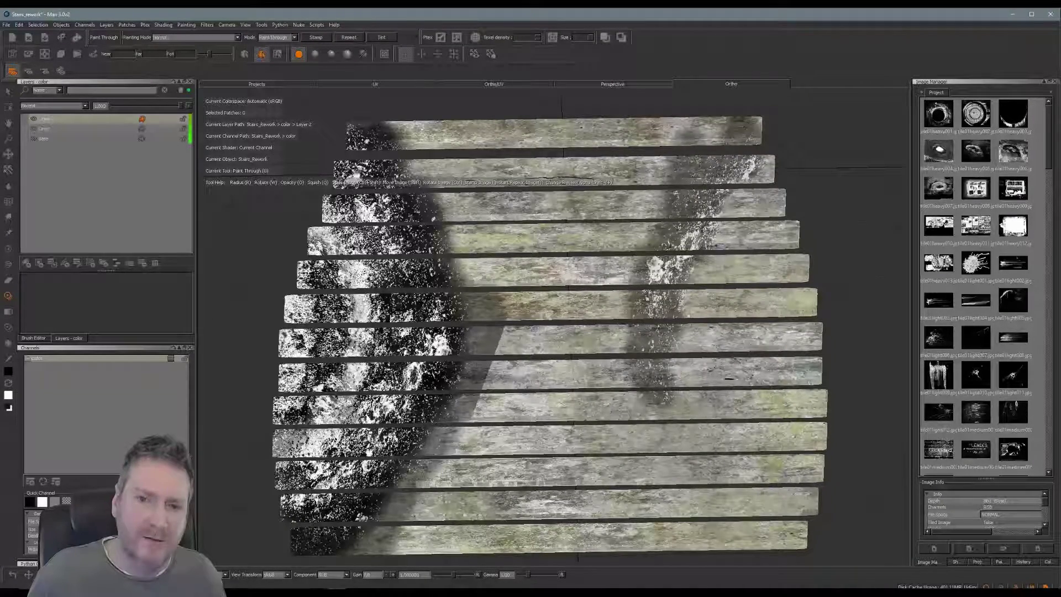
left_click_drag(710, 514, 792, 535)
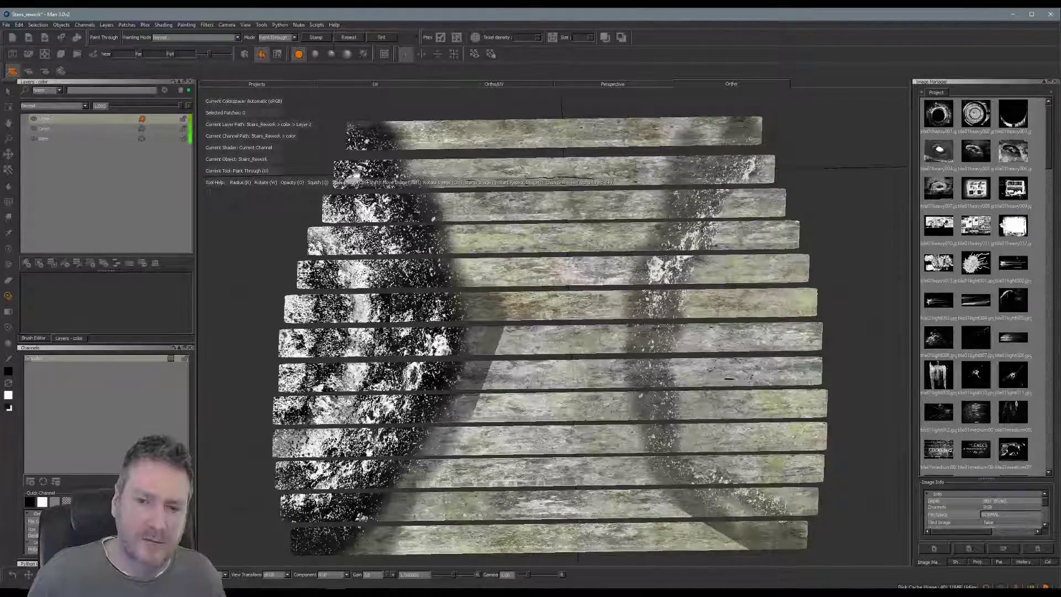
left_click_drag(749, 414, 691, 348)
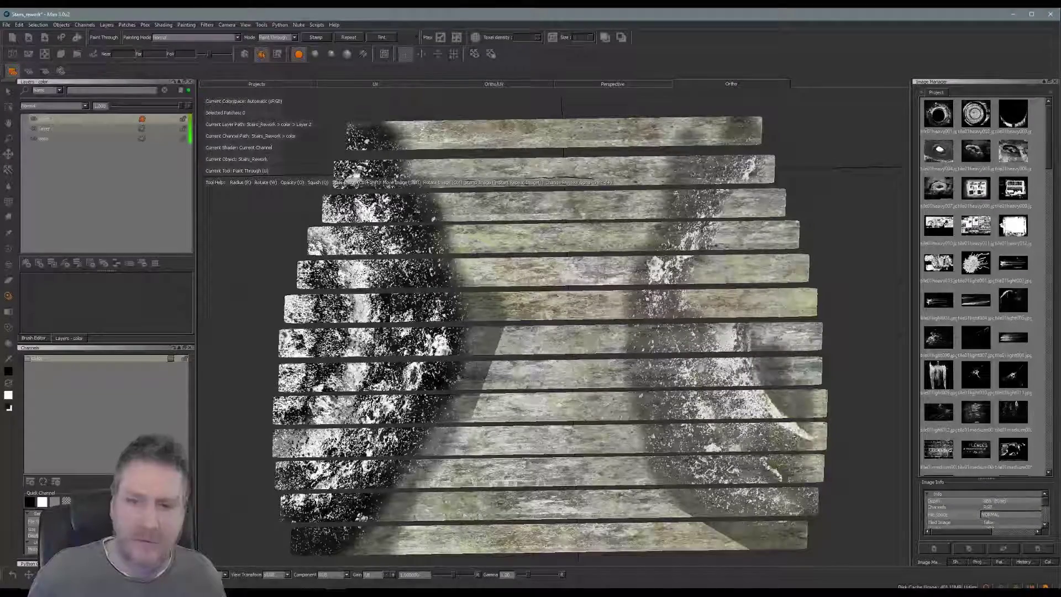
left_click_drag(756, 357, 723, 224)
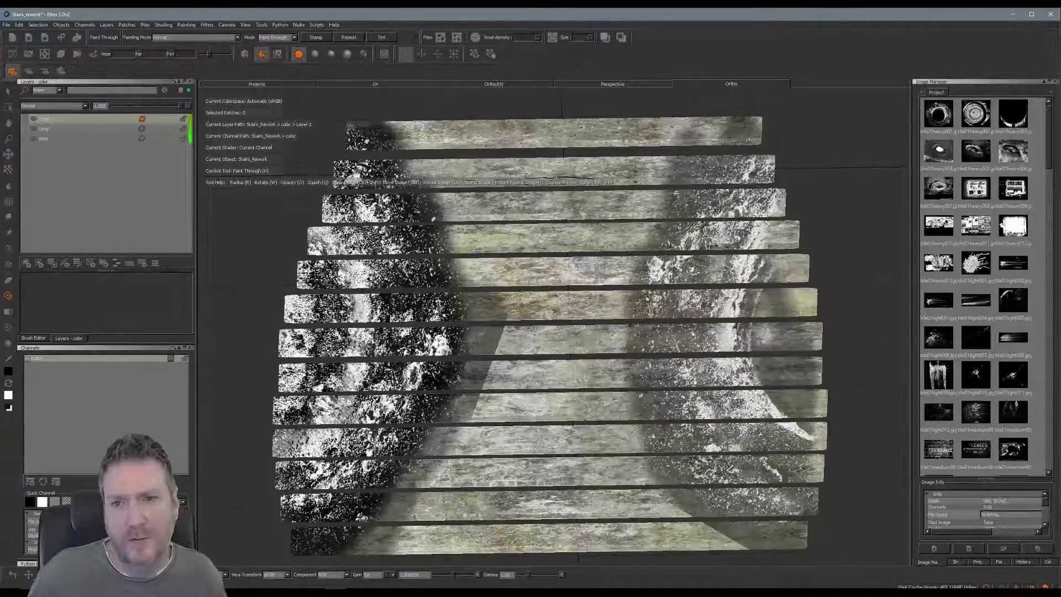
left_click_drag(774, 254, 763, 204)
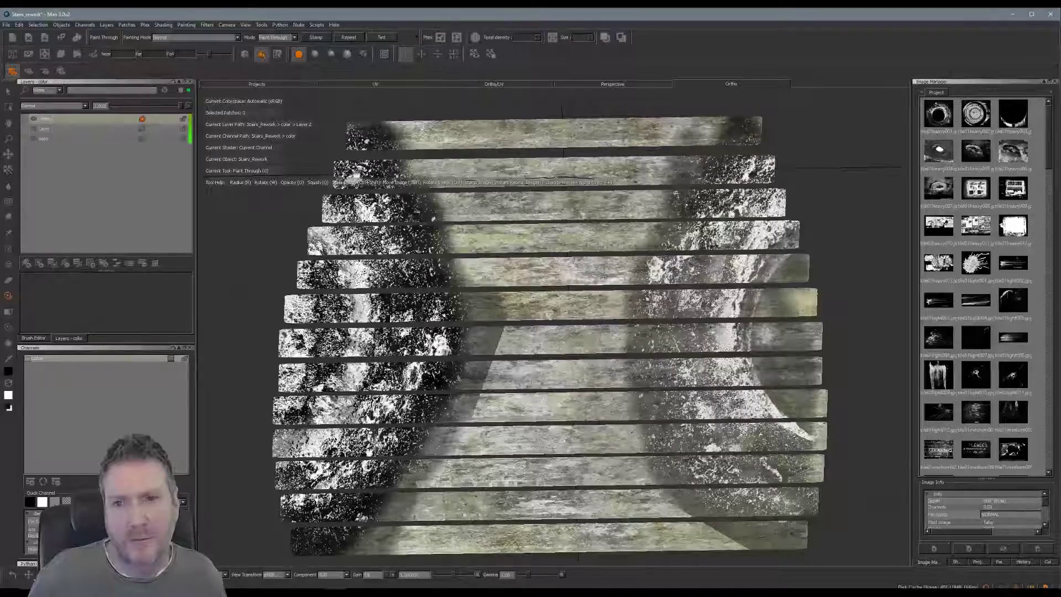
left_click_drag(699, 168, 680, 166)
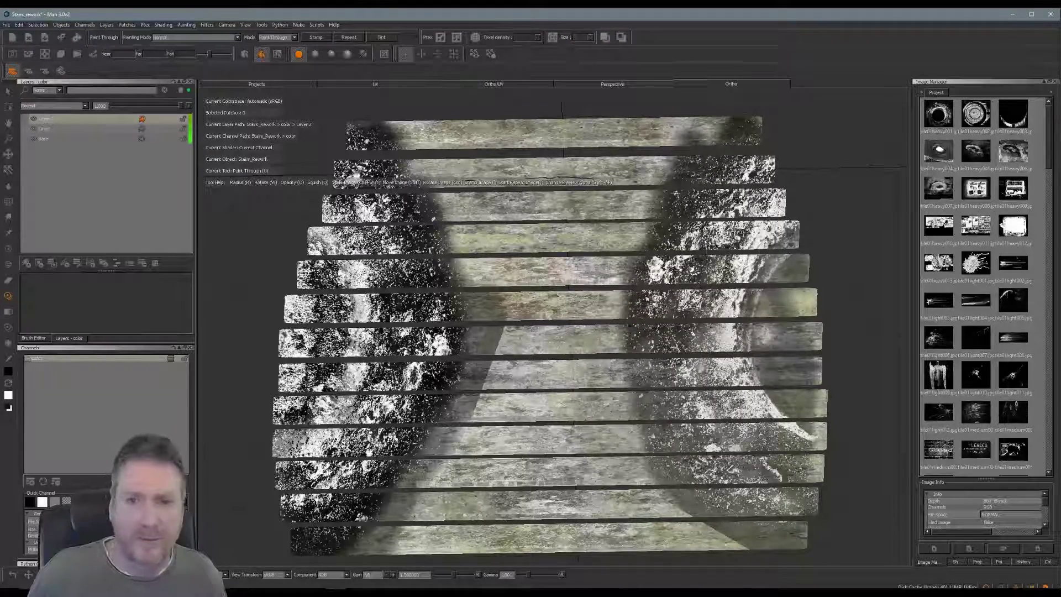
left_click_drag(755, 135, 732, 132)
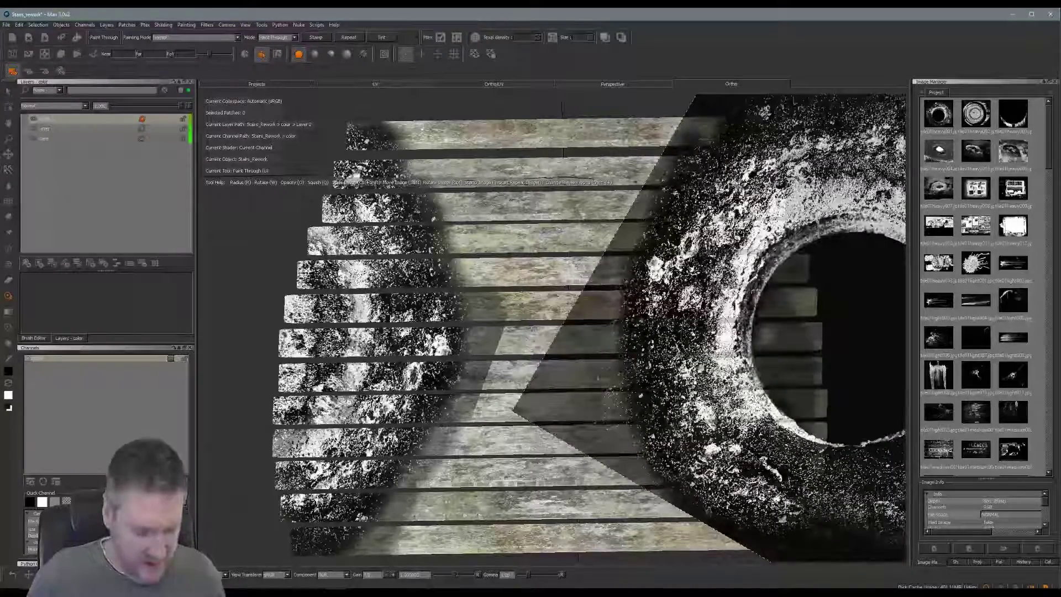
key("b")
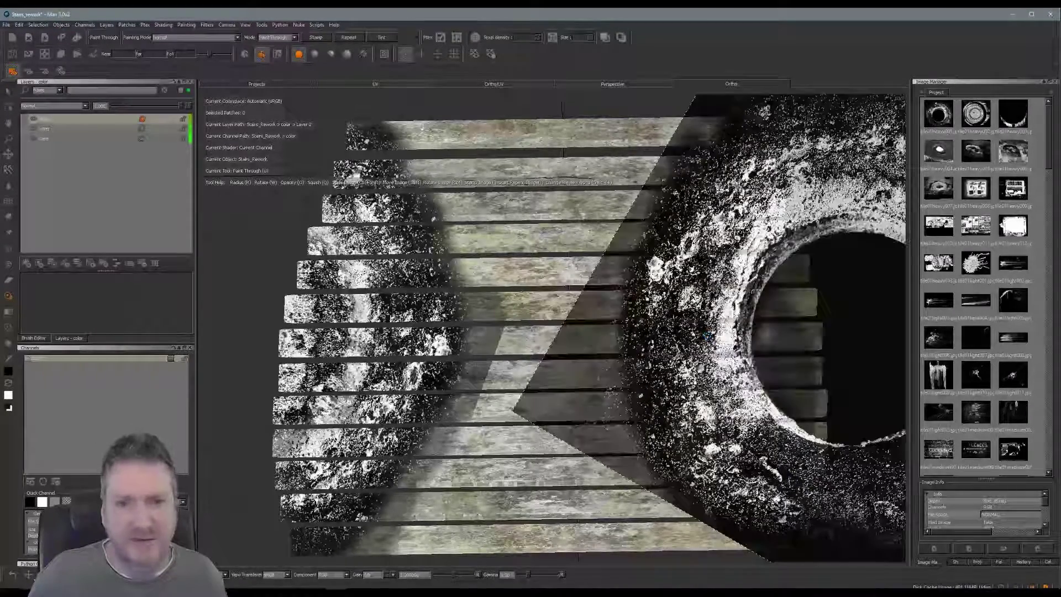
- Fill the sparse right ends of the boards using the rotated and repositioned grunge image, and move the image away from the painted area
mouse_move(708, 335)
left_mouse_down("shift")
mouse_move(733, 363)
mouse_move(691, 282)
mouse_move(694, 251)
left_mouse_up("shift")
mouse_move(766, 449)
left_mouse_down("ctrl")
mouse_move(617, 337)
mouse_move(645, 124)
mouse_move(777, 64)
mouse_move(868, 85)
left_mouse_up("ctrl")
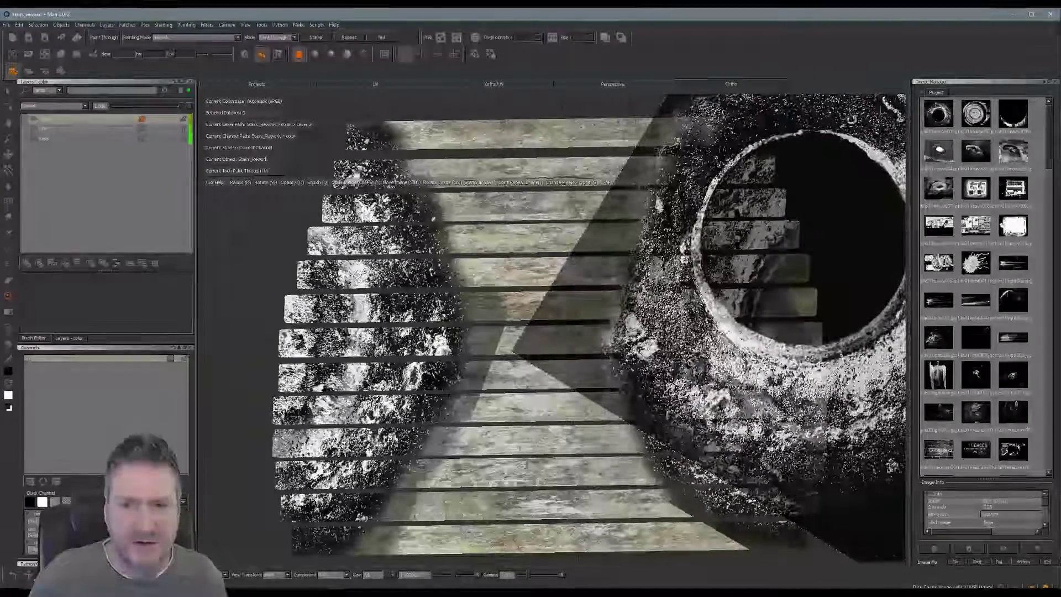
mouse_move(796, 331)
left_mouse_down("shift")
mouse_move(791, 237)
mouse_move(772, 225)
left_mouse_up("shift")
mouse_move(569, 164)
left_mouse_down("ctrl")
mouse_move(570, 152)
mouse_move(603, 228)
mouse_move(692, 296)
left_mouse_up("ctrl")
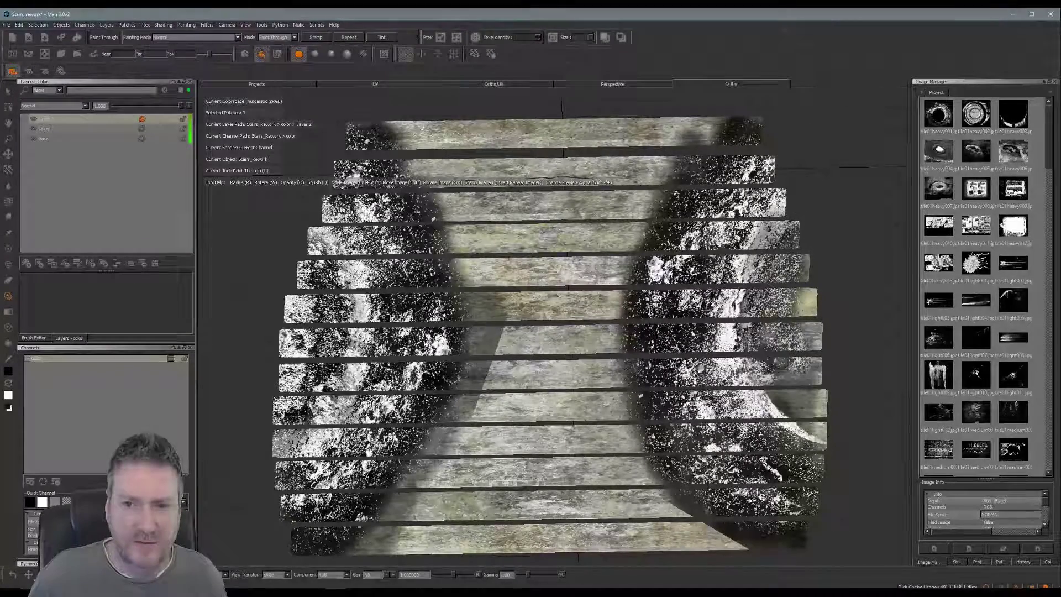
mouse_move(808, 304)
left_mouse_down()
mouse_move(814, 354)
mouse_move(788, 396)
left_mouse_up()
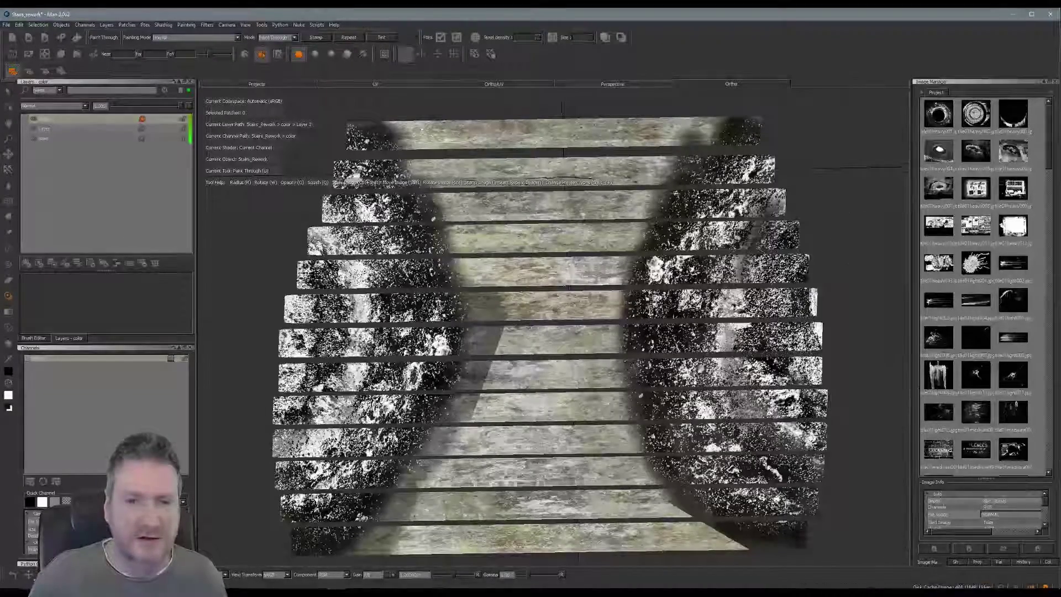
mouse_move(680, 329)
right_mouse_down("alt")
mouse_move(622, 327)
mouse_move(644, 327)
right_mouse_up("alt")
left_click_drag(684, 332, 745, 282, "shift")
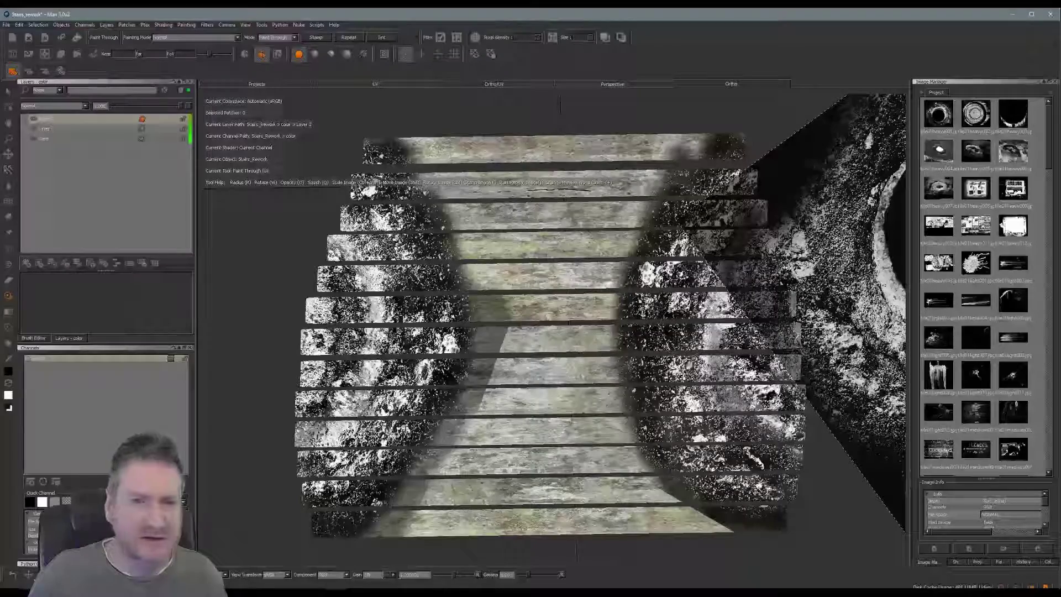
- Try the Darken, Add and Multiply blend modes on the painted grunge layer, Layer 2
left_click(85, 106)
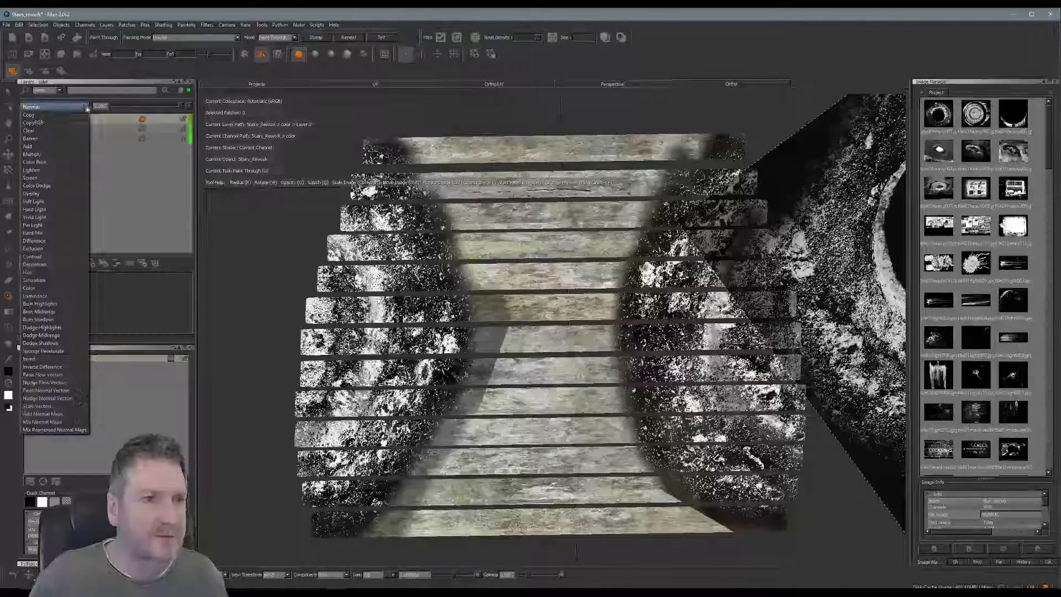
left_click(38, 139)
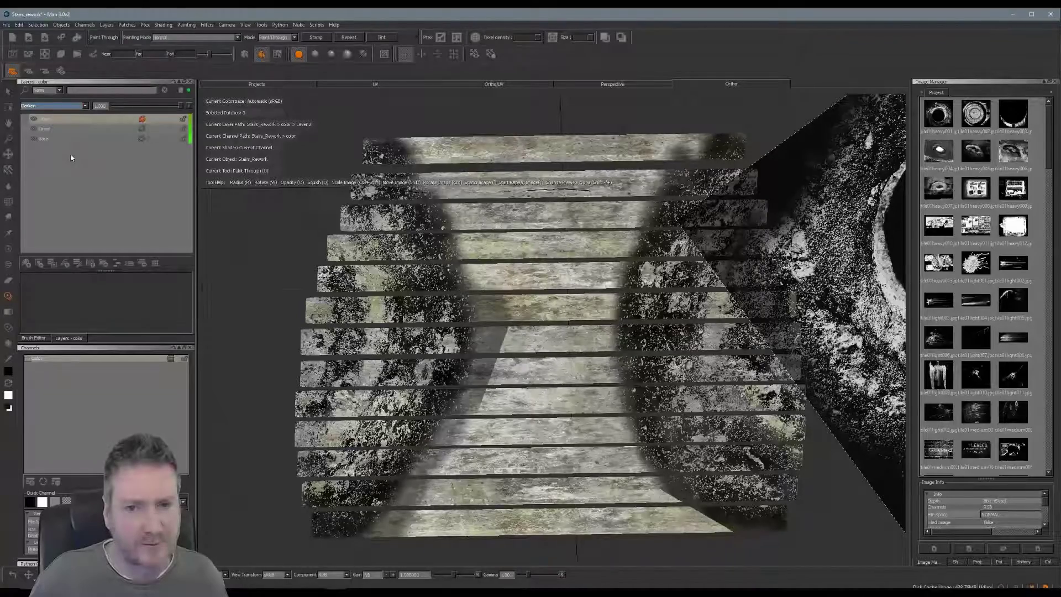
left_click(67, 106)
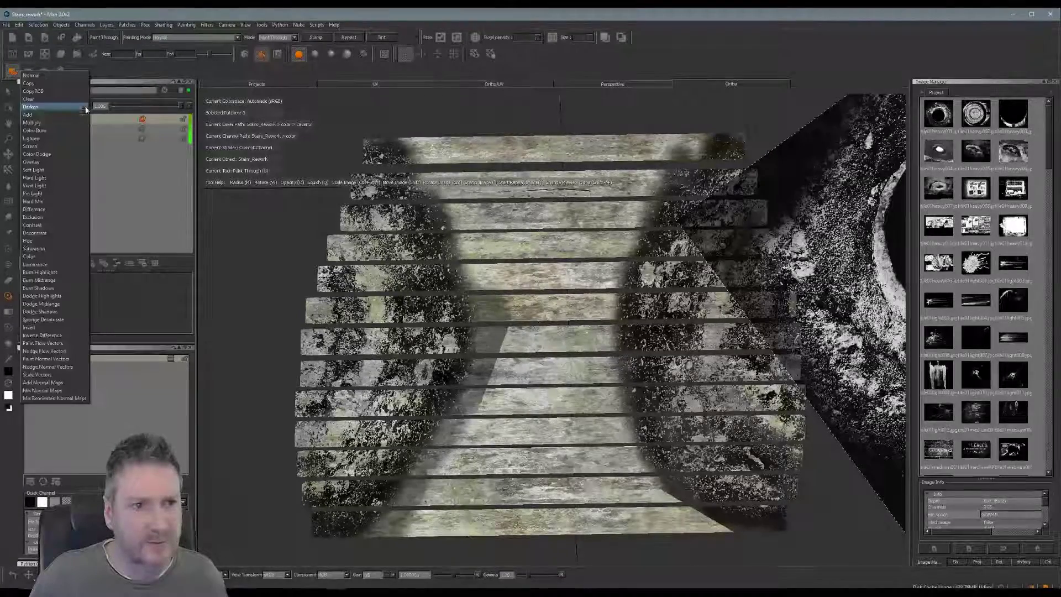
left_click(69, 116)
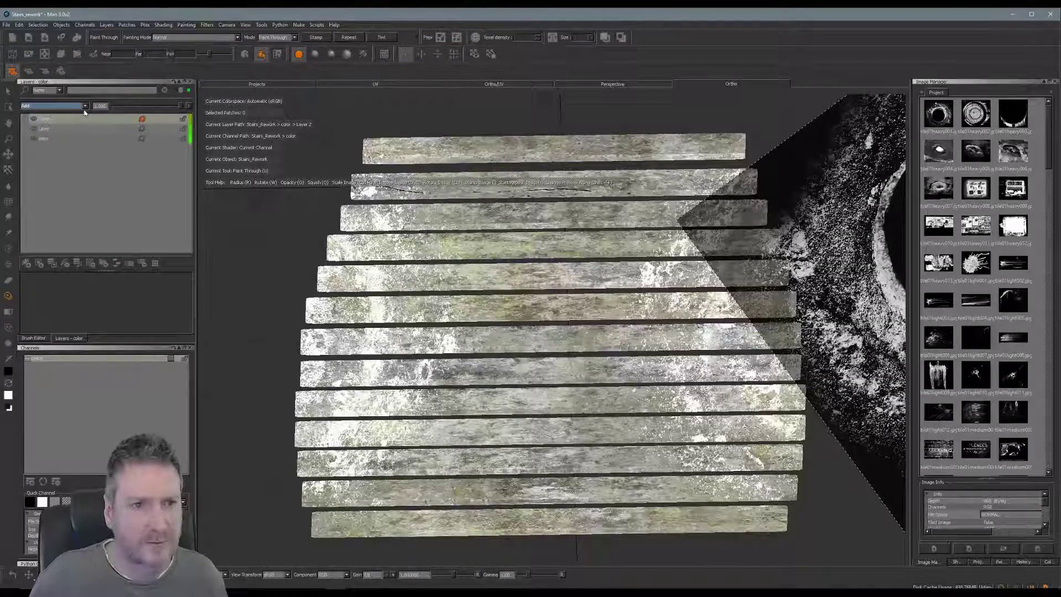
left_click(84, 107)
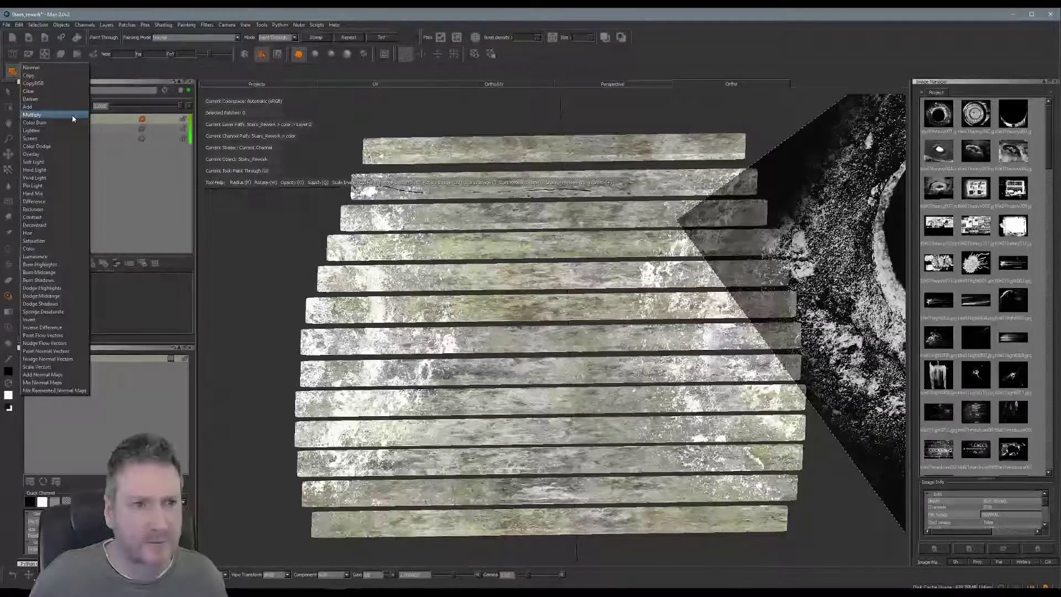
left_click(73, 115)
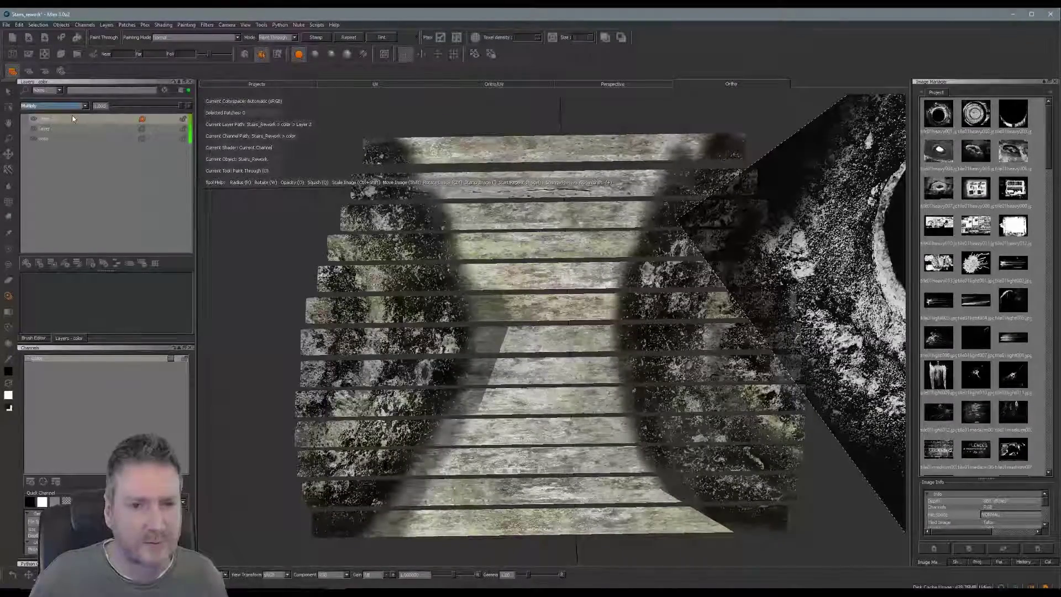
- Add an adjustment stack with an Invert adjustment to the grunge layer, Layer 2
right_click(72, 119)
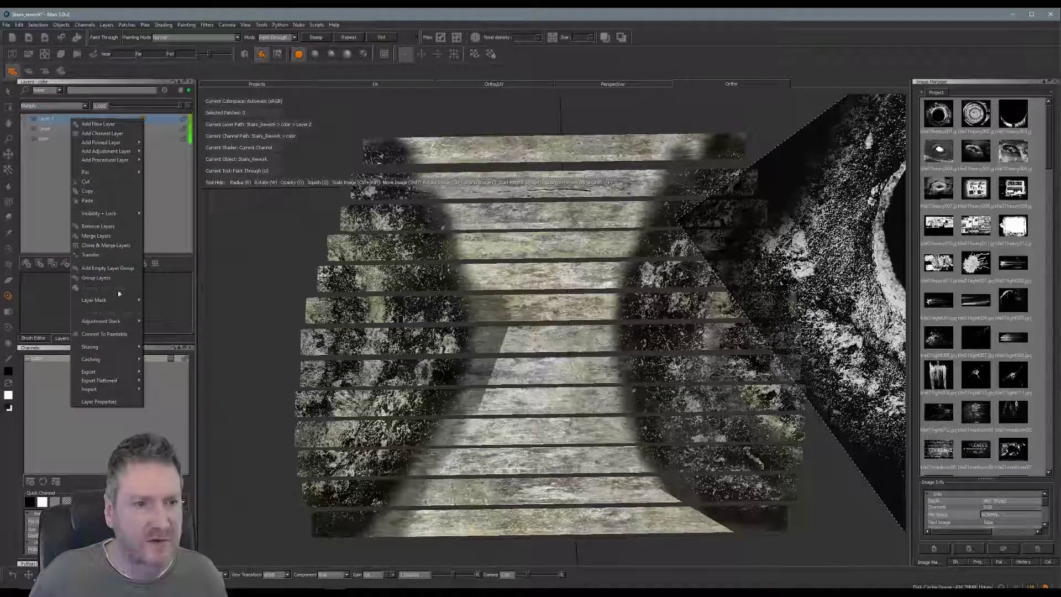
mouse_move(103, 322)
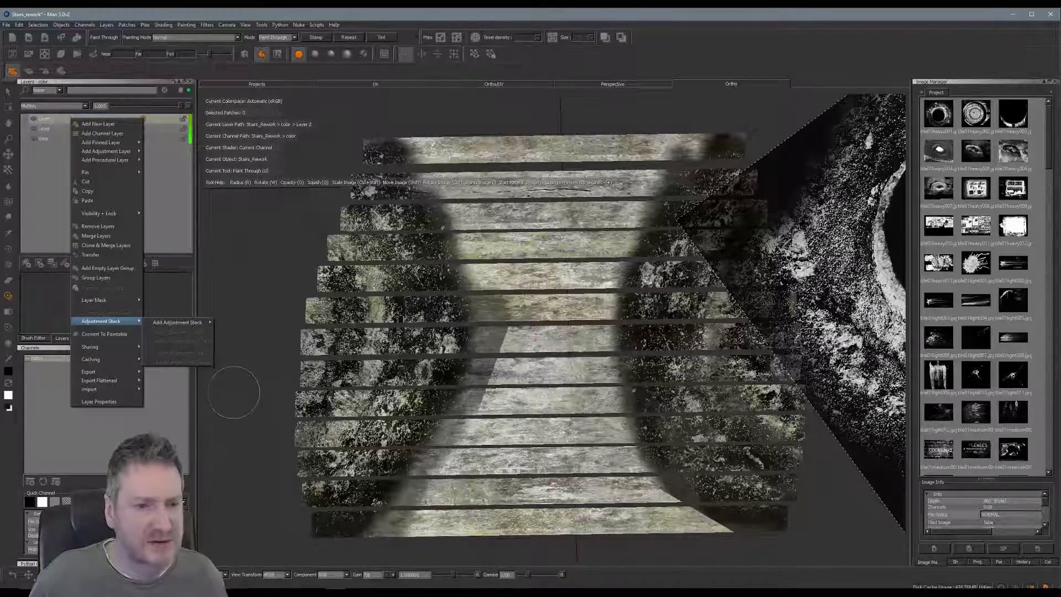
mouse_move(180, 323)
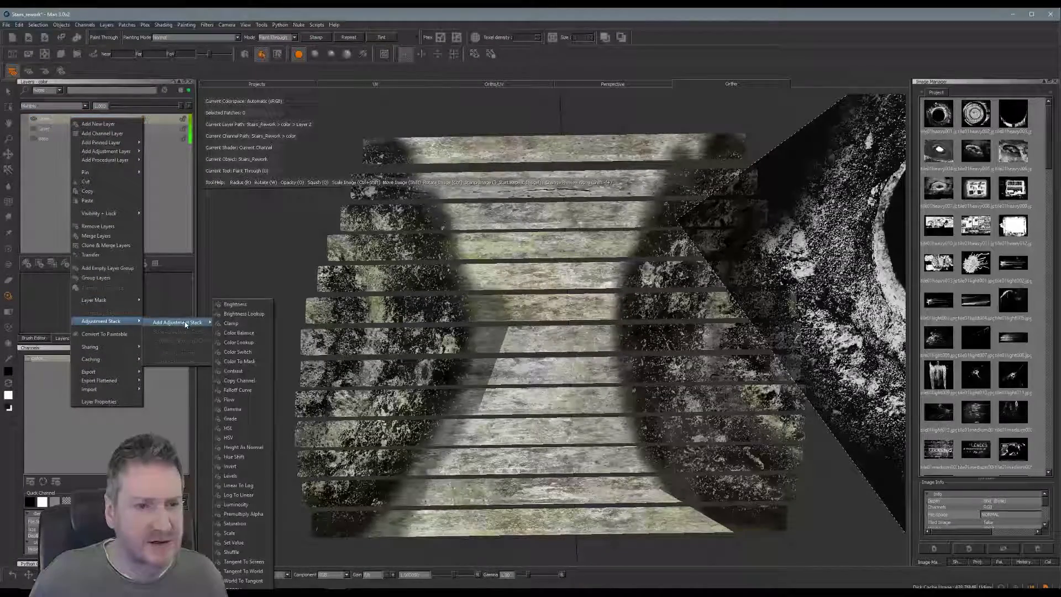
left_click(237, 469)
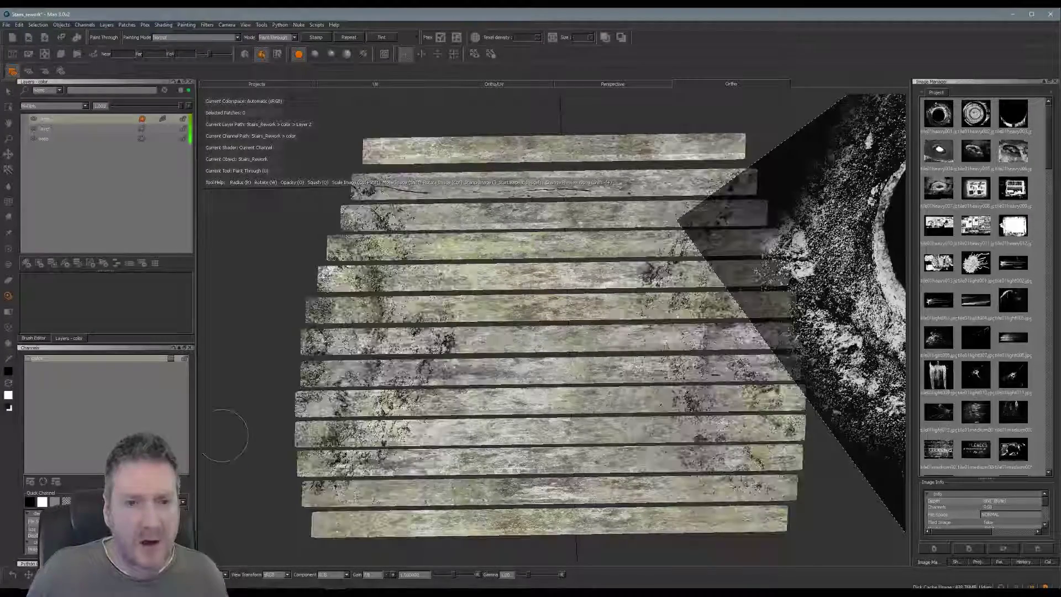
- Try the Darken and Screen blend modes on the inverted grunge layer, and set its blend mode to Overlay
left_click(87, 106)
left_click(49, 96)
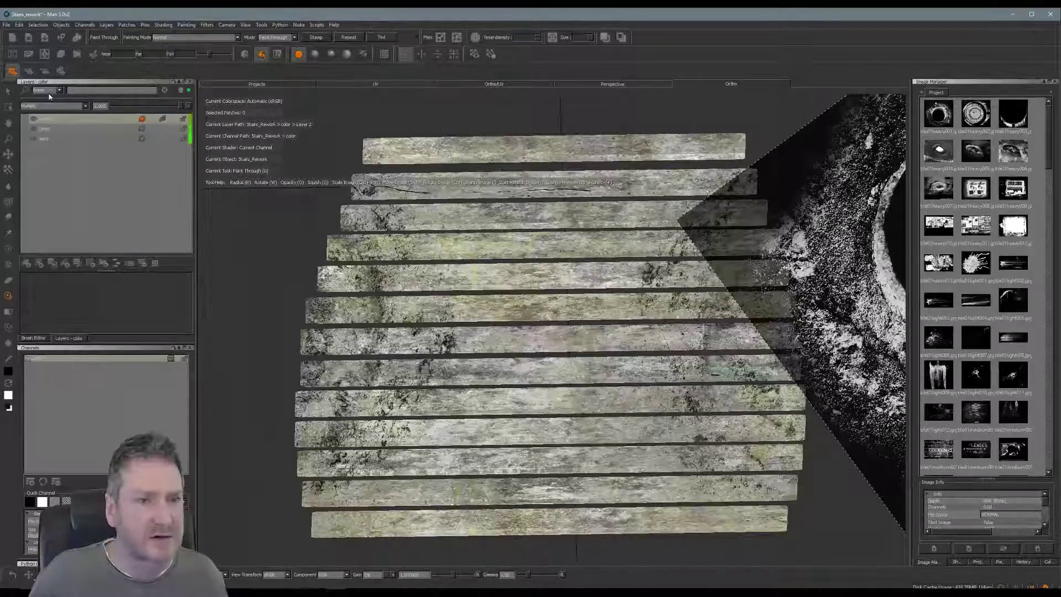
left_click(83, 107)
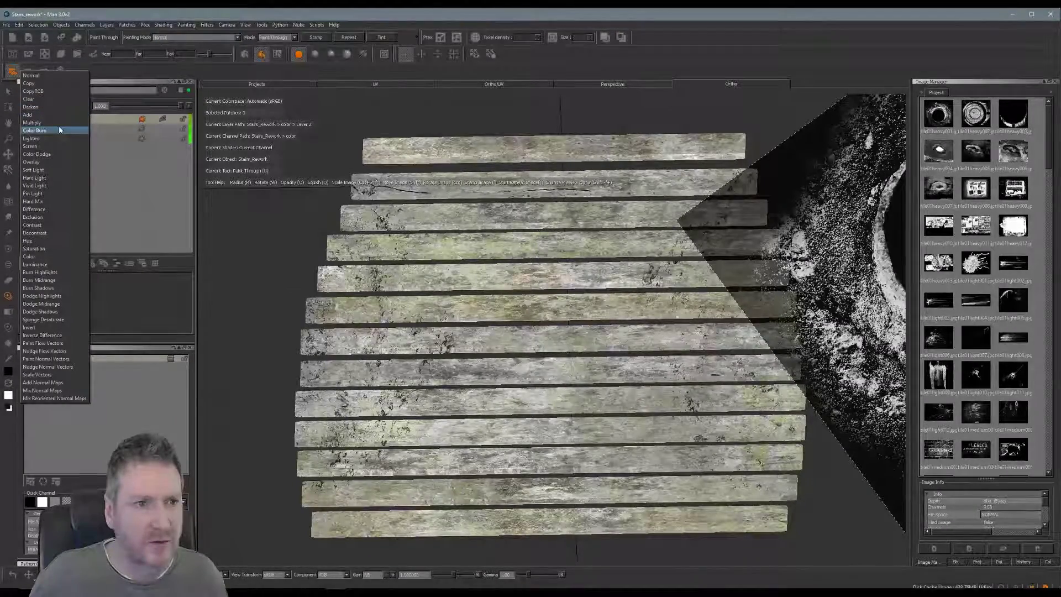
left_click(43, 147)
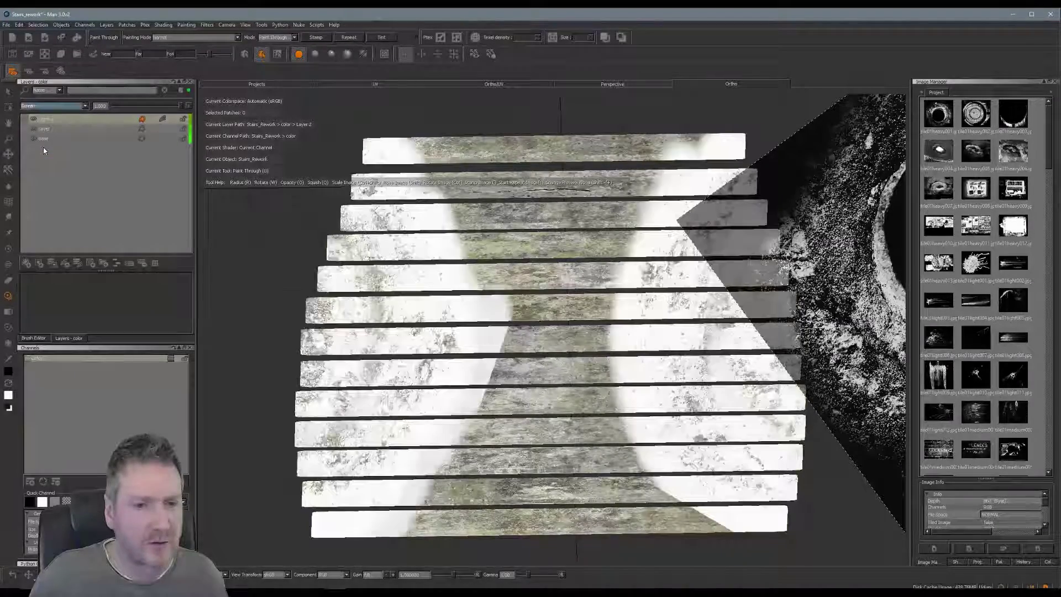
left_click(84, 105)
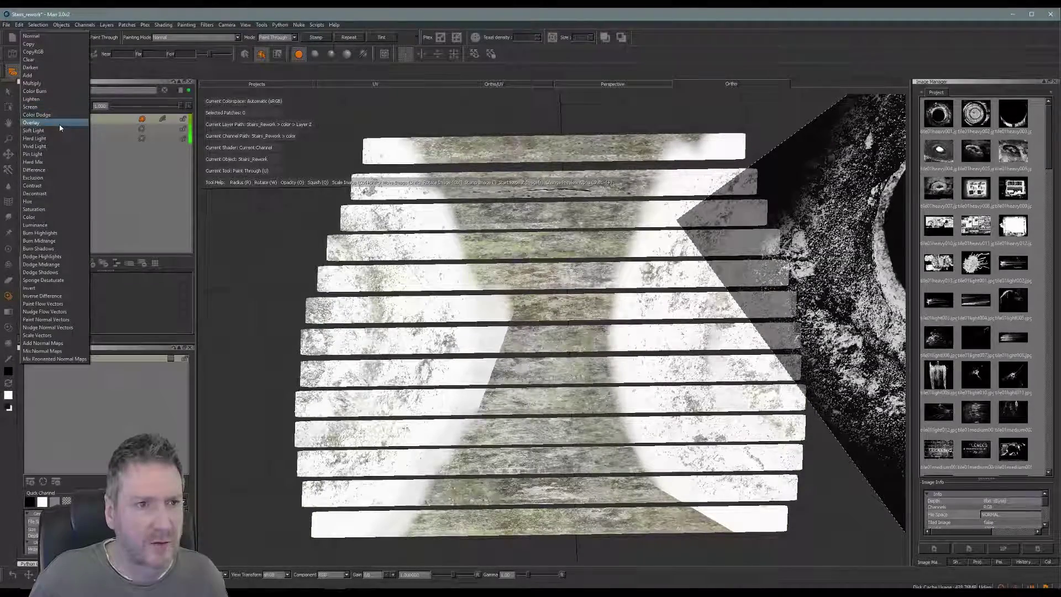
left_click(59, 126)
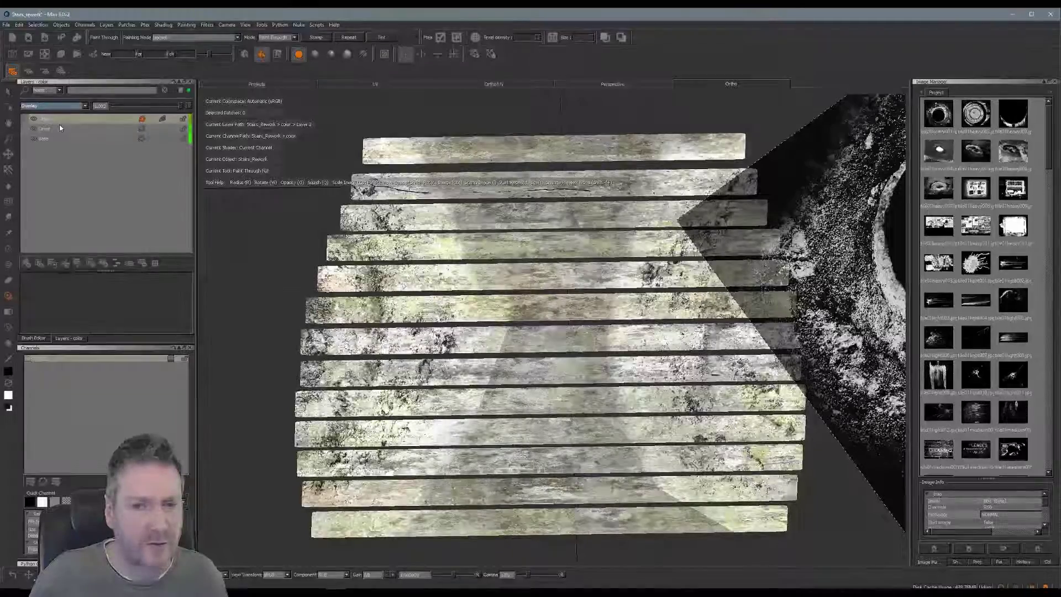
- Try the Hard Light, Pin Light and Hard Mix blend modes on the inverted grunge layer, Layer 2
left_click(83, 106)
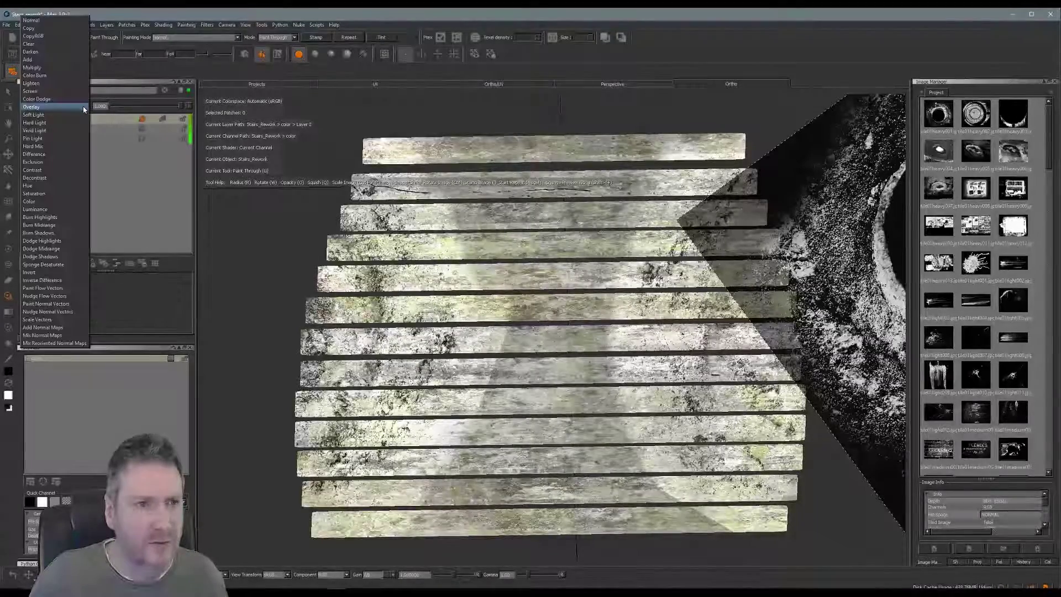
left_click(58, 125)
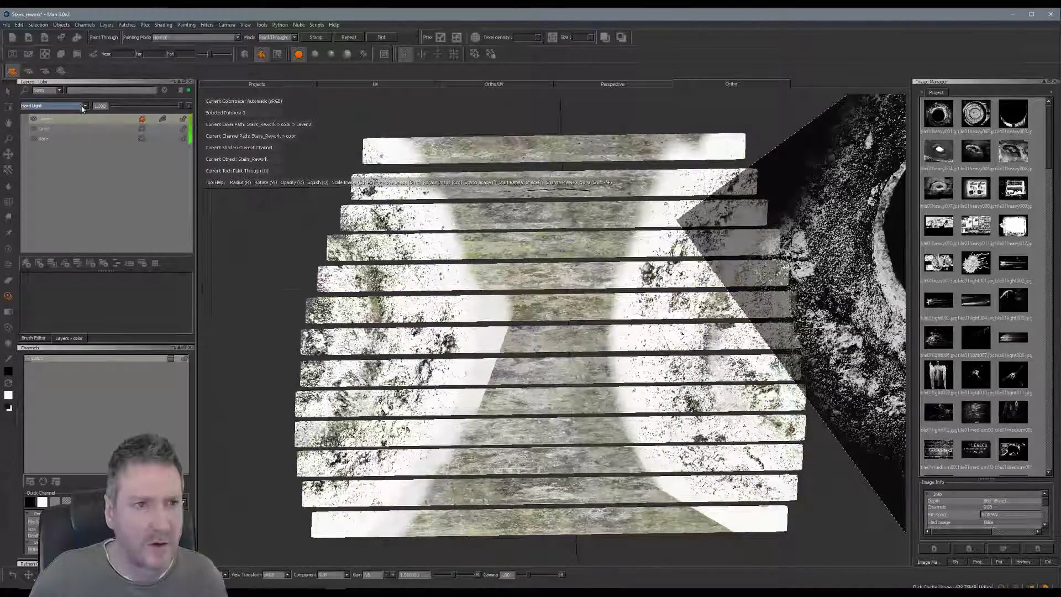
left_click(82, 106)
left_click(52, 131)
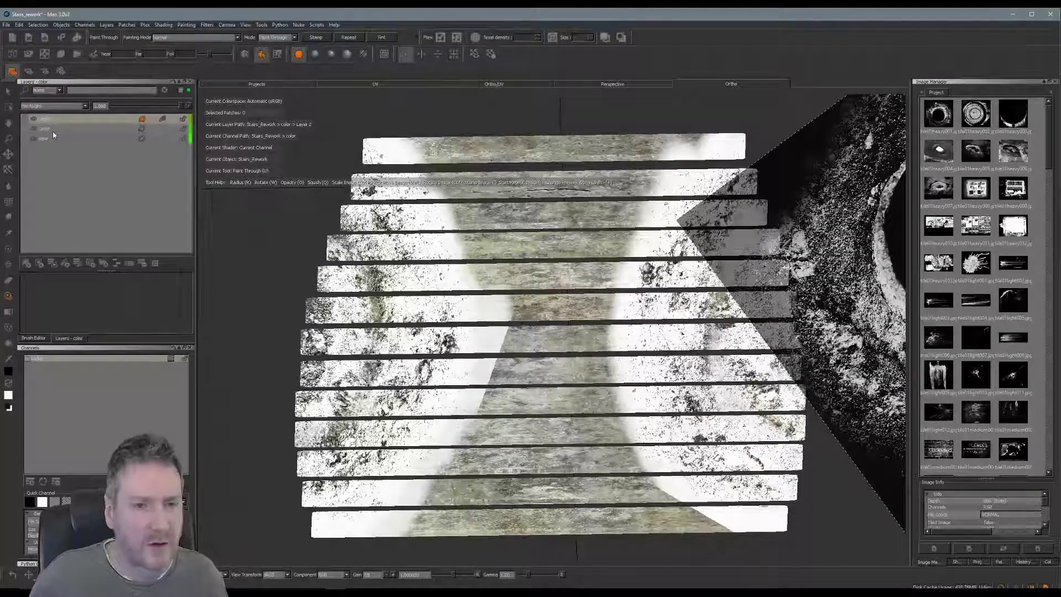
left_click(67, 106)
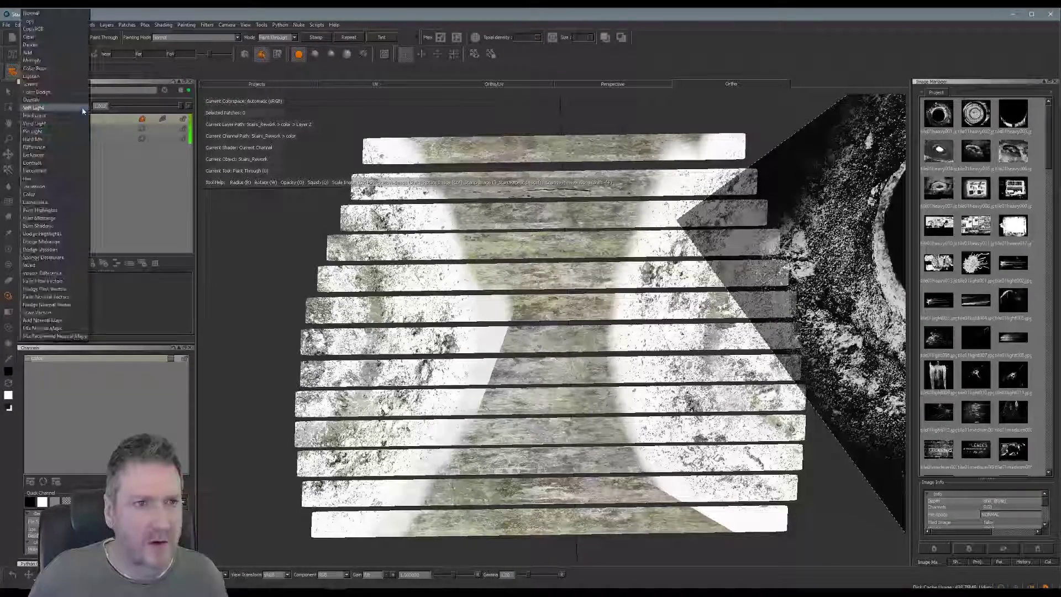
left_click(54, 139)
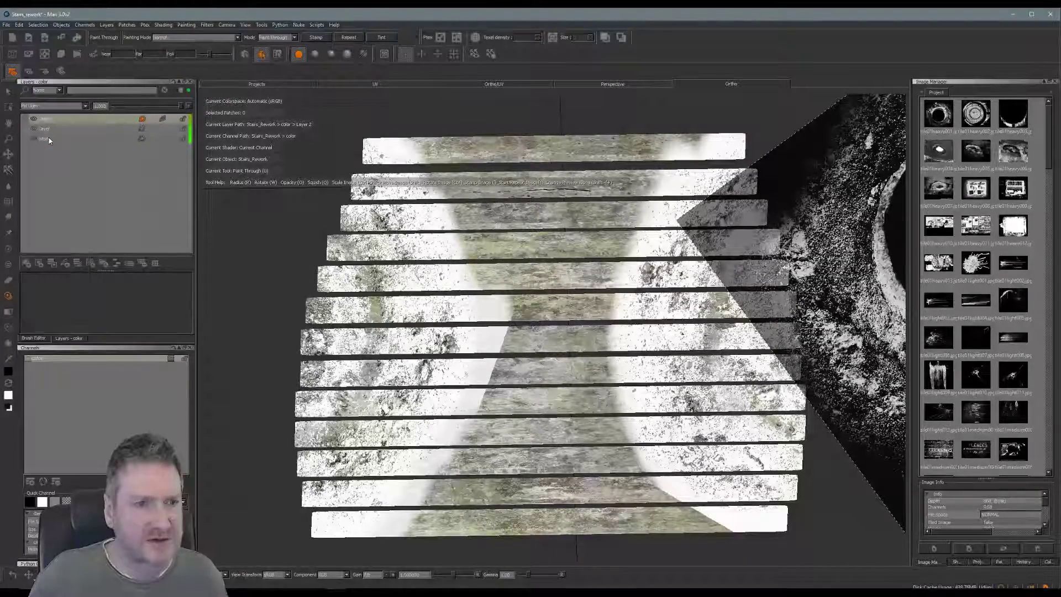
- Try the Difference, Contrast and Decontrast blend modes on the inverted grunge layer, Layer 2
left_click(86, 106)
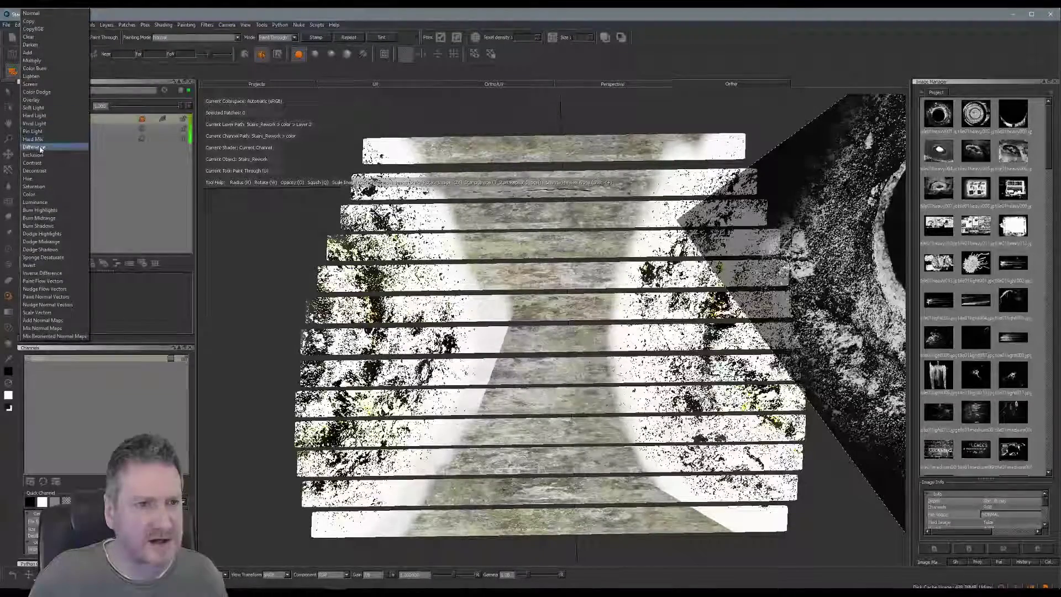
left_click(40, 148)
left_click(85, 106)
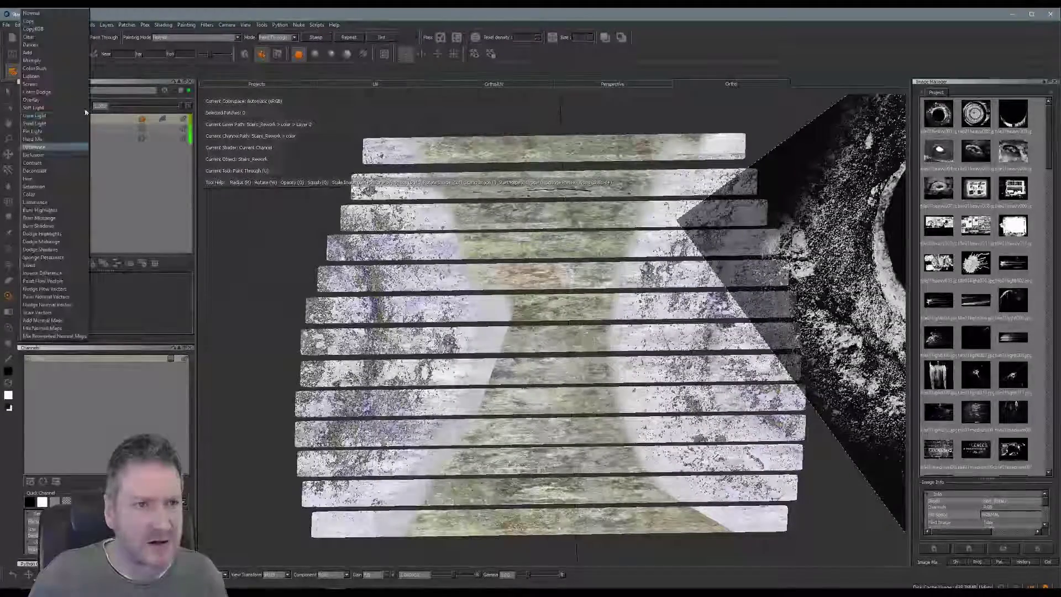
left_click(40, 154)
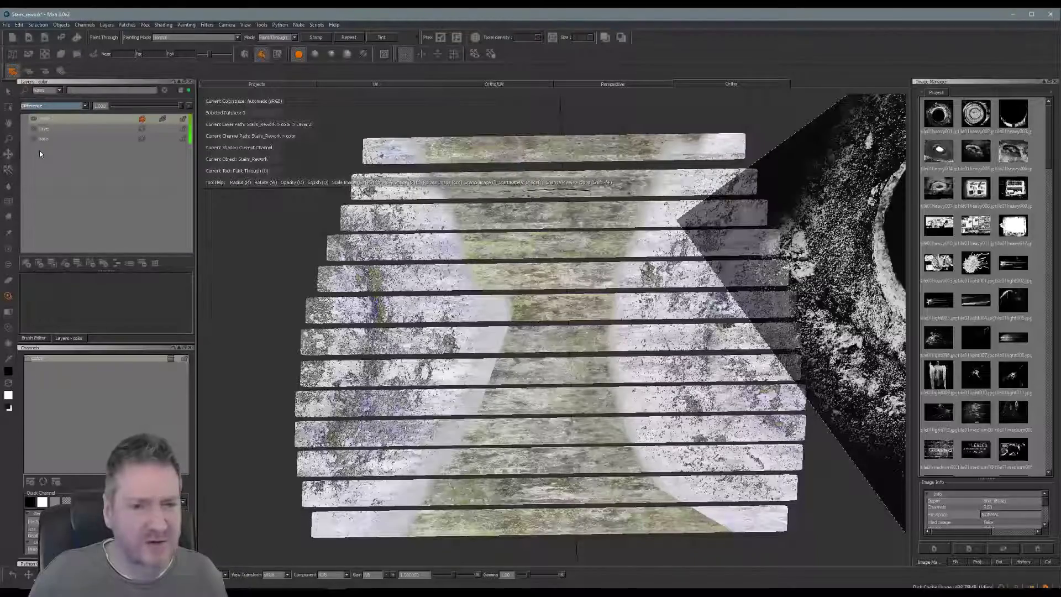
left_click(85, 106)
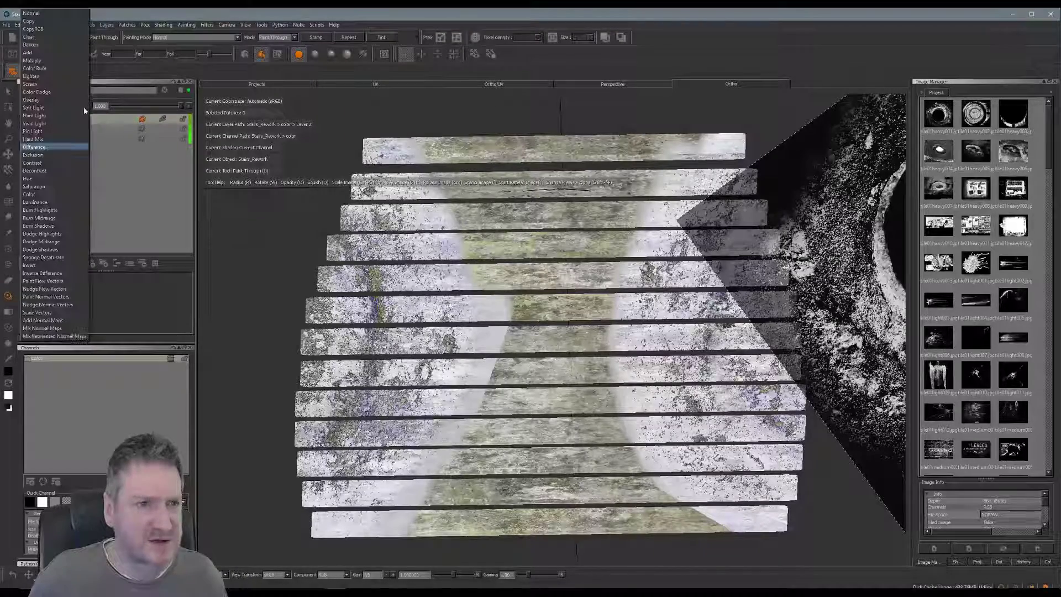
left_click(40, 162)
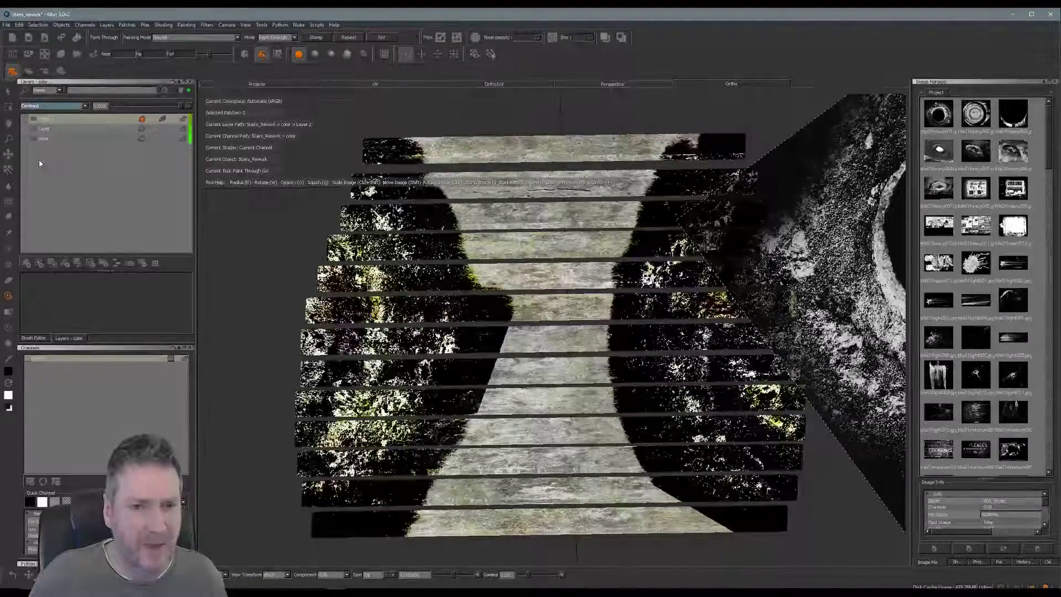
left_click(86, 107)
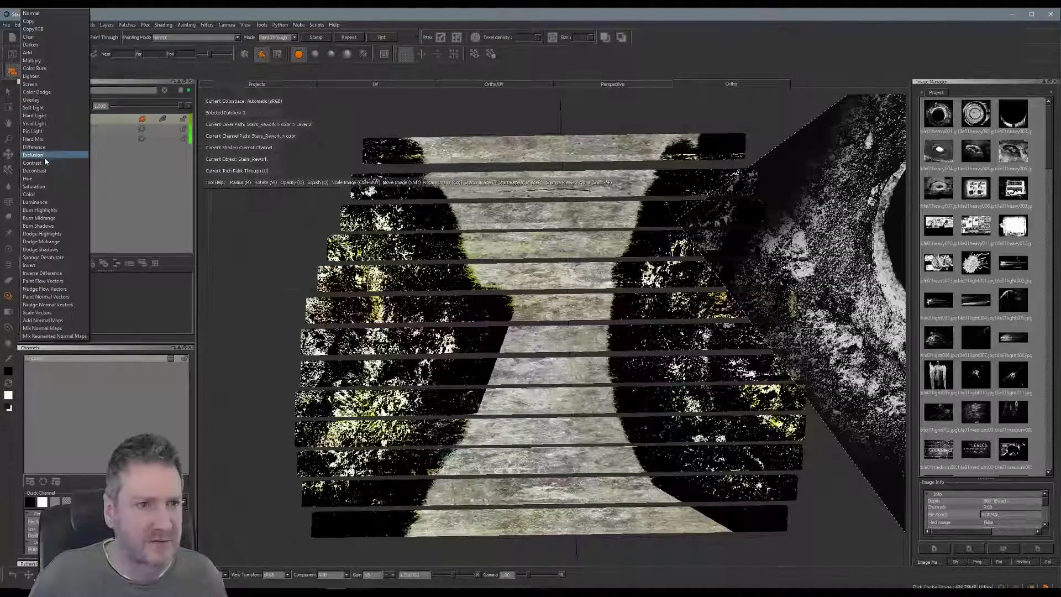
left_click(39, 172)
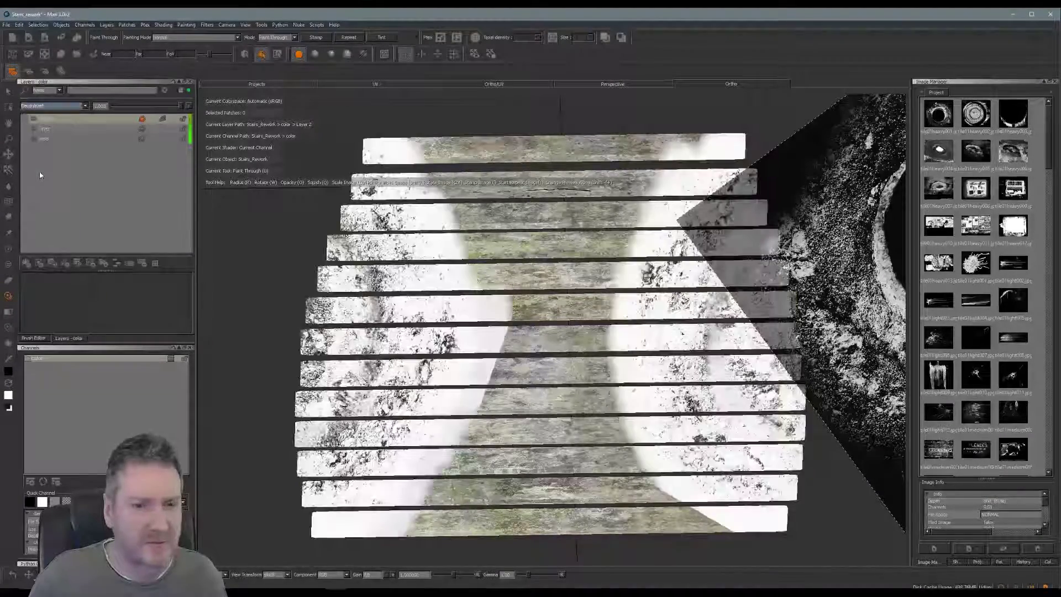
- Try the Hue, Darken and Add blend modes on the inverted grunge layer, Layer 2
left_click(85, 106)
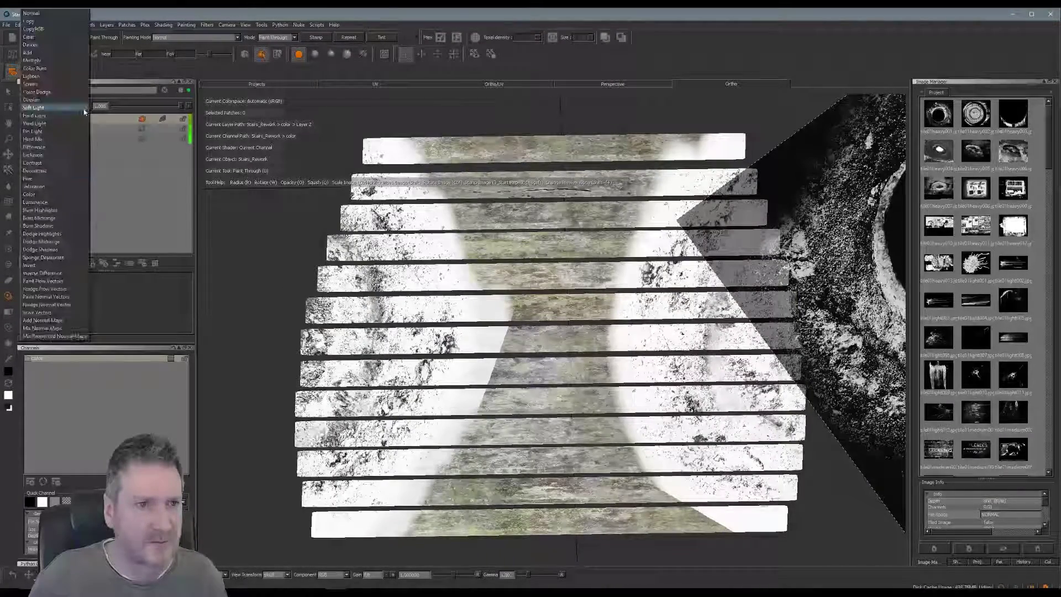
left_click(45, 181)
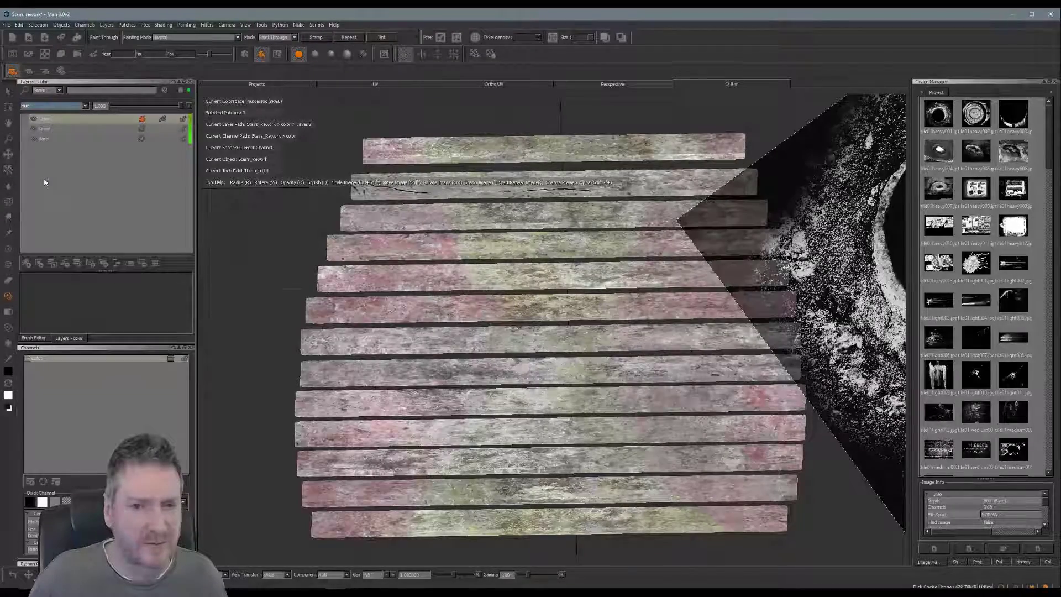
left_click(85, 106)
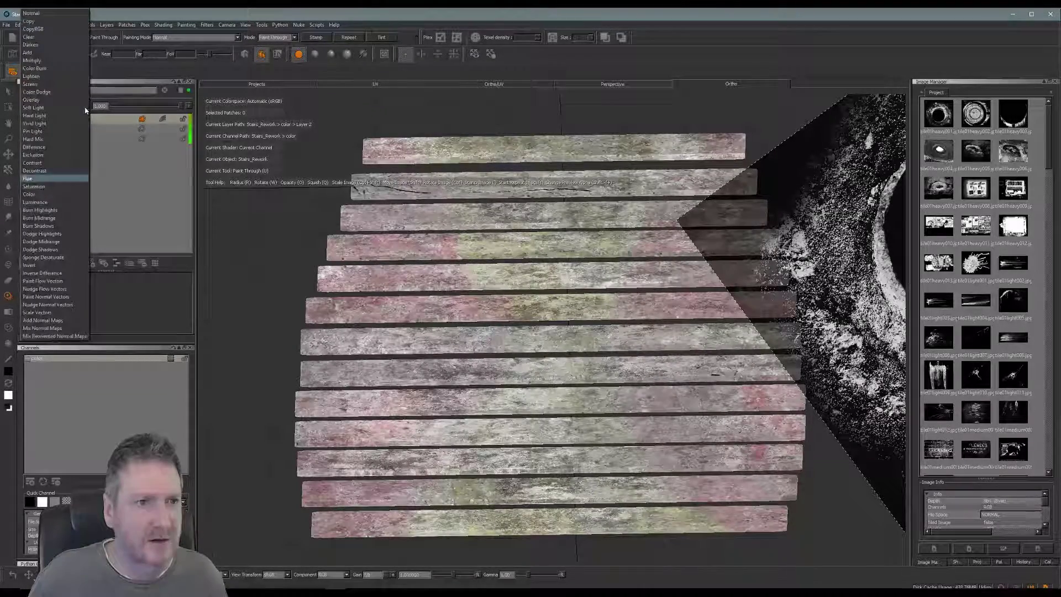
left_click(44, 45)
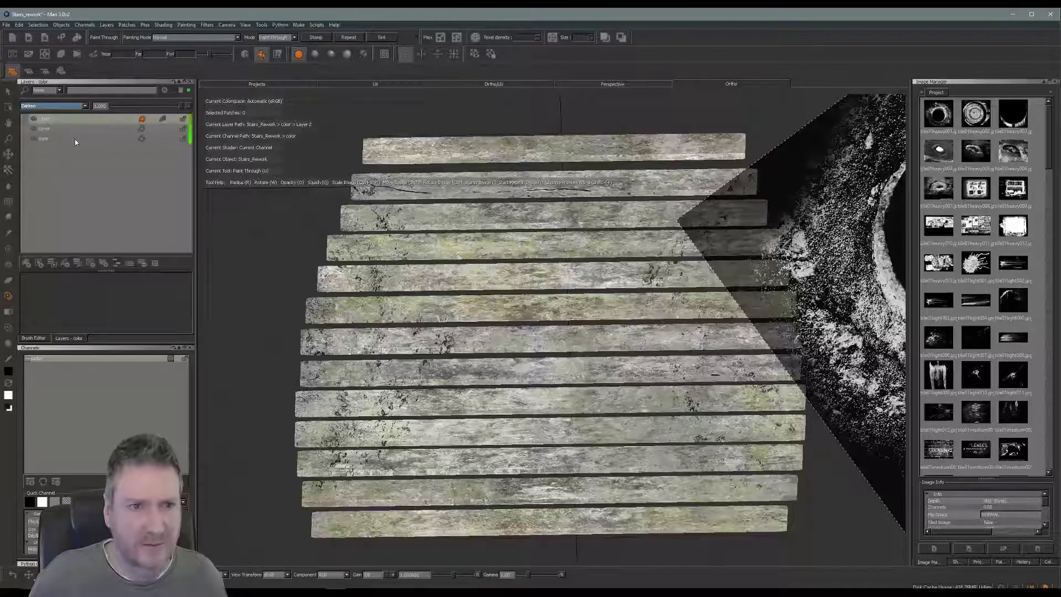
left_click(86, 106)
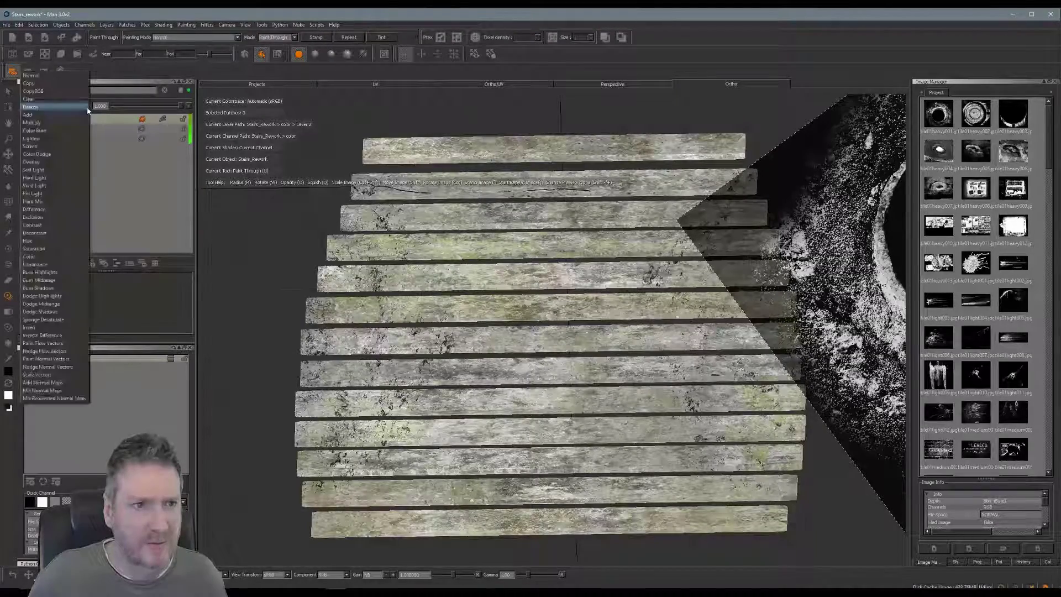
left_click(73, 117)
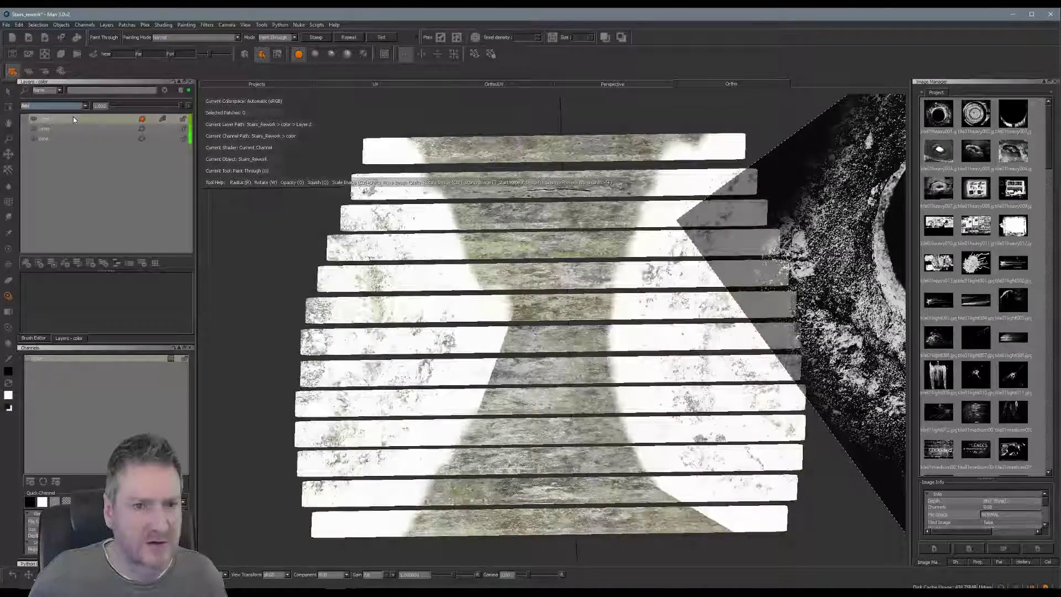
- Remove the adjustment stack with the Invert adjustment from the grunge layer, Layer 2
right_click(79, 121)
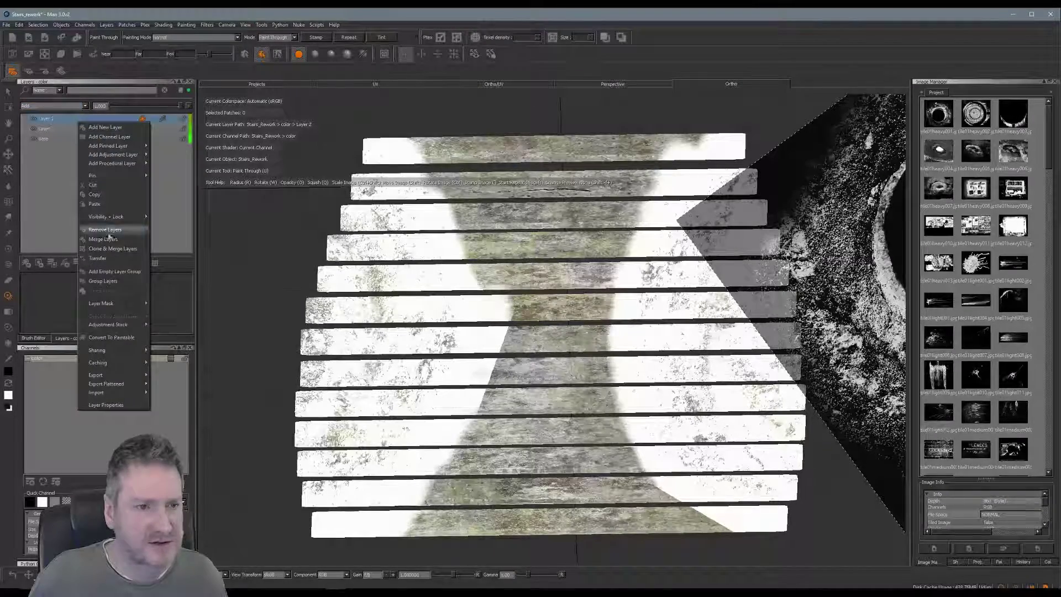
mouse_move(132, 326)
left_click(191, 345)
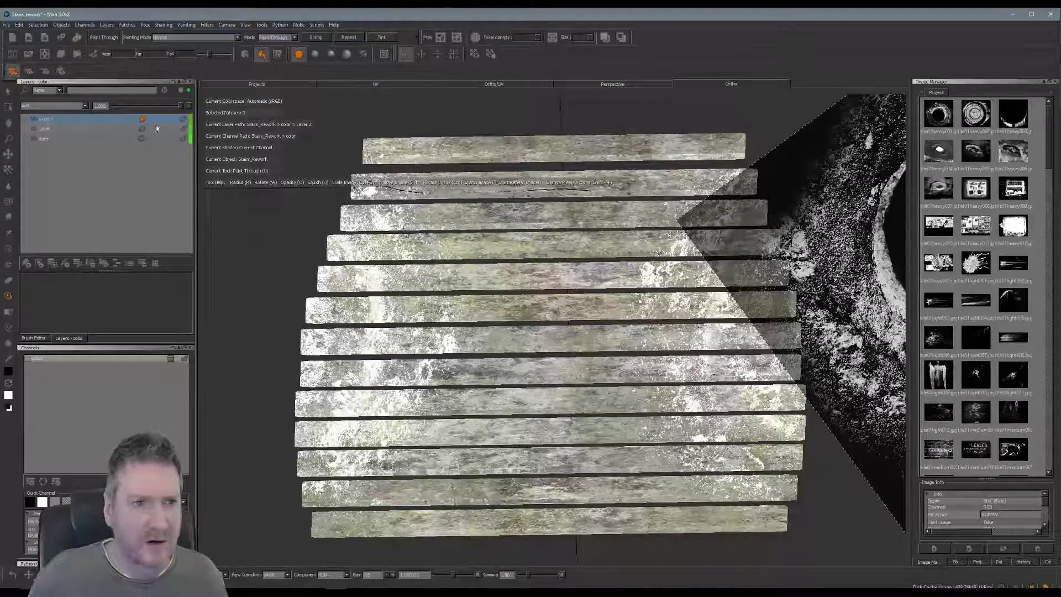
- Try the Lighten blend mode on Layer 2, set its blend mode to Screen, and lower the layer's opacity
left_click(84, 108)
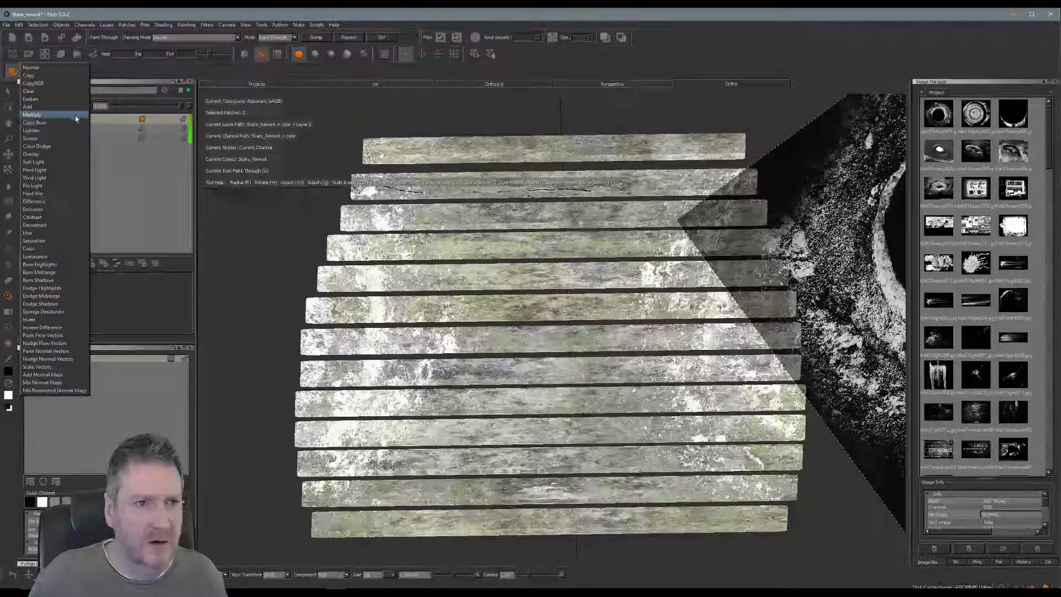
left_click(61, 130)
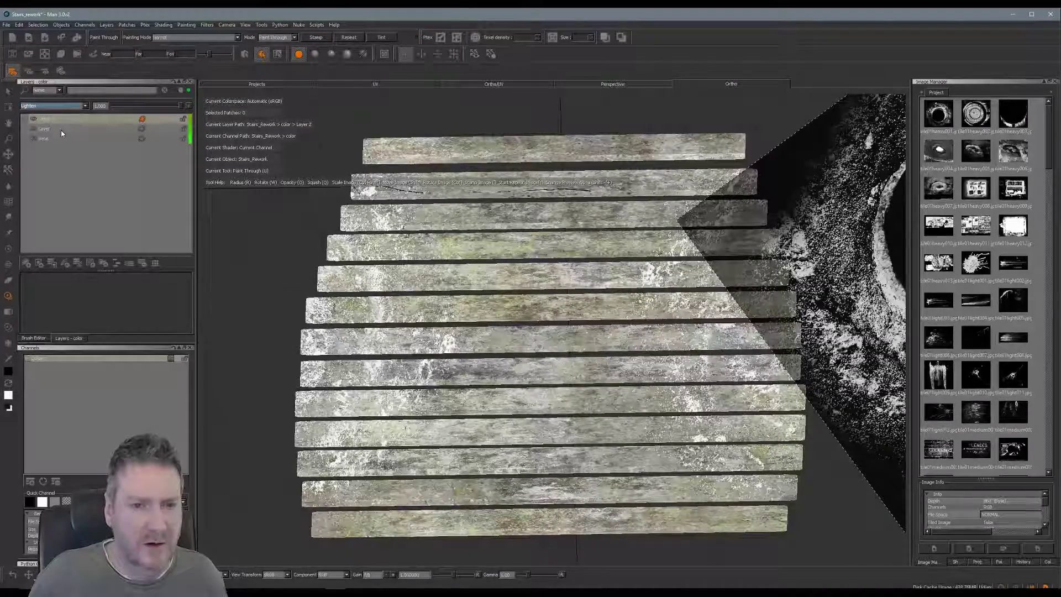
left_click(86, 107)
left_click(74, 117)
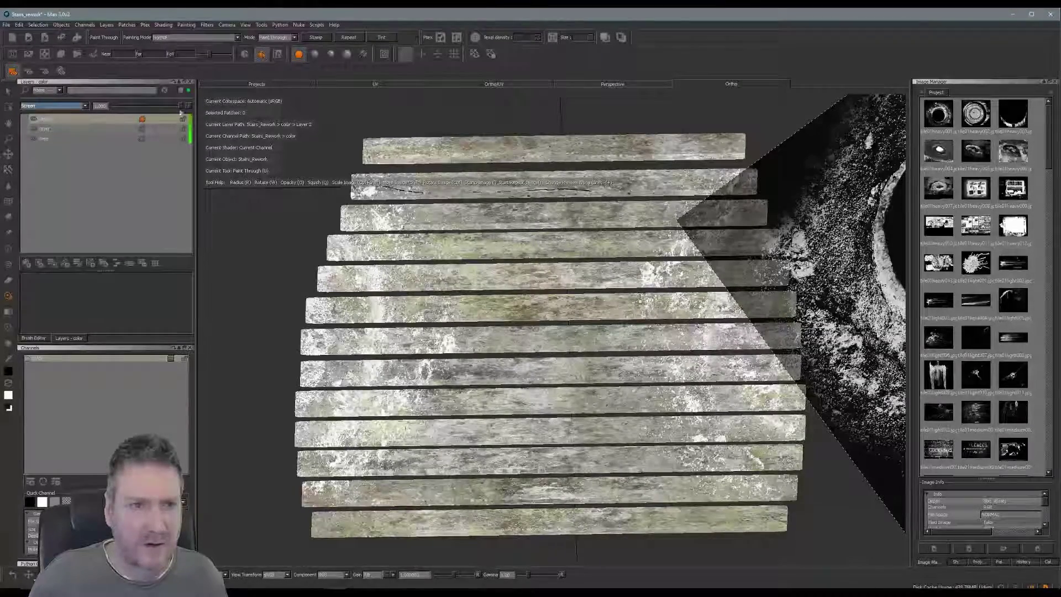
left_click_drag(181, 107, 156, 111)
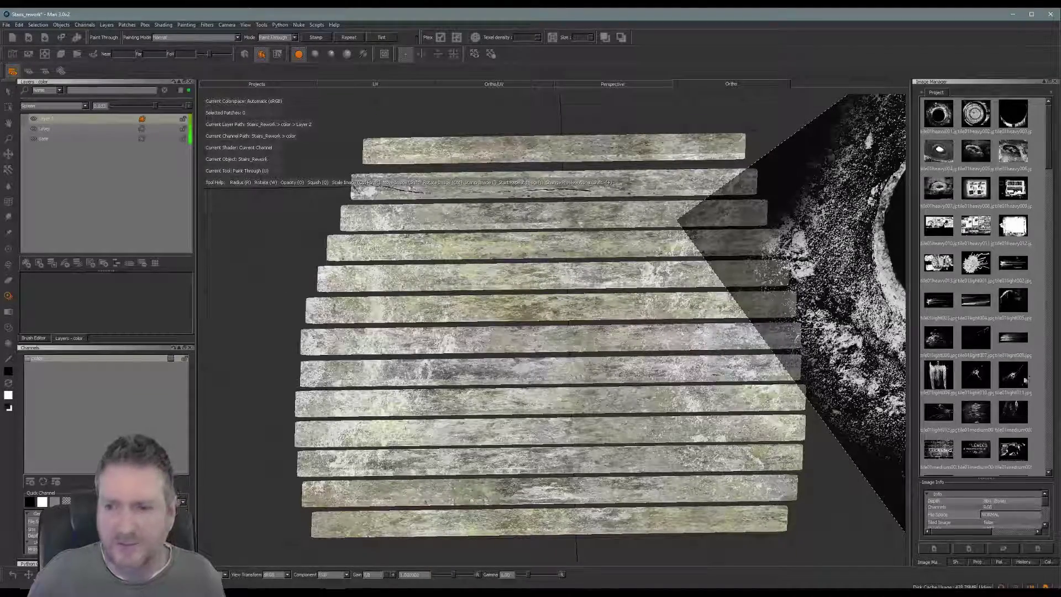
- Add a new layer above Layer 2 and load a black-and-white streaked grunge image onto the stairs for painting through
left_click(27, 263)
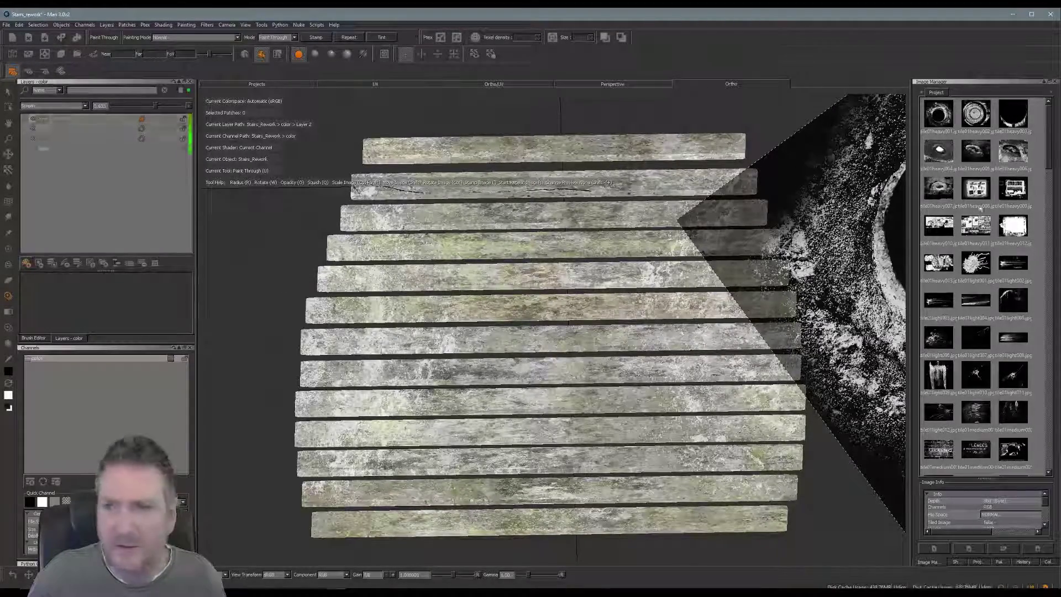
left_click_drag(1053, 147, 1030, 208)
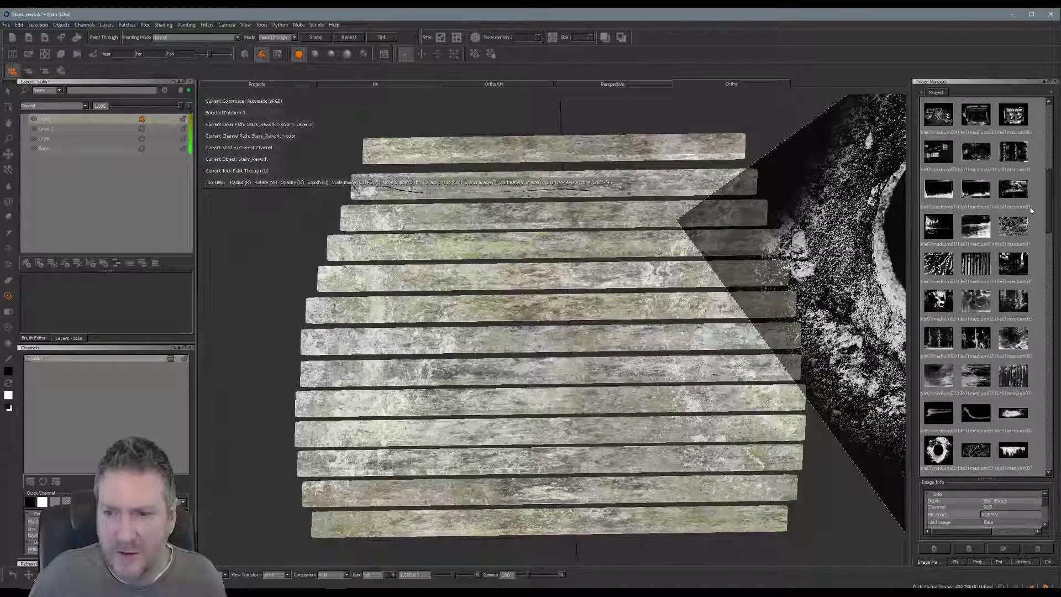
left_click_drag(1032, 209, 1016, 252)
left_click_drag(938, 458, 680, 334)
- Rotate and move the streaked grunge image so its streaks run along the boards over their left half
left_click_drag(832, 297, 548, 275, "shift")
mouse_move(686, 284)
left_mouse_down("shift")
mouse_move(708, 286)
mouse_move(497, 335)
left_mouse_up("shift")
left_click_drag(744, 208, 612, 299, "shift")
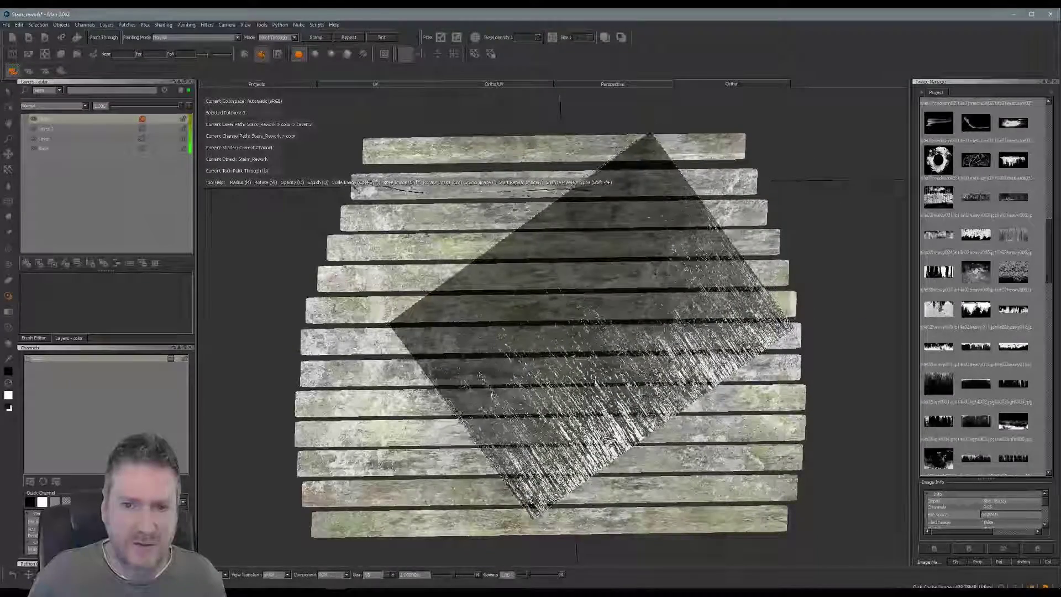
mouse_move(697, 349)
left_mouse_down("ctrl")
mouse_move(671, 235)
mouse_move(661, 230)
left_mouse_up("ctrl")
left_click_drag(818, 353, 634, 333, "shift")
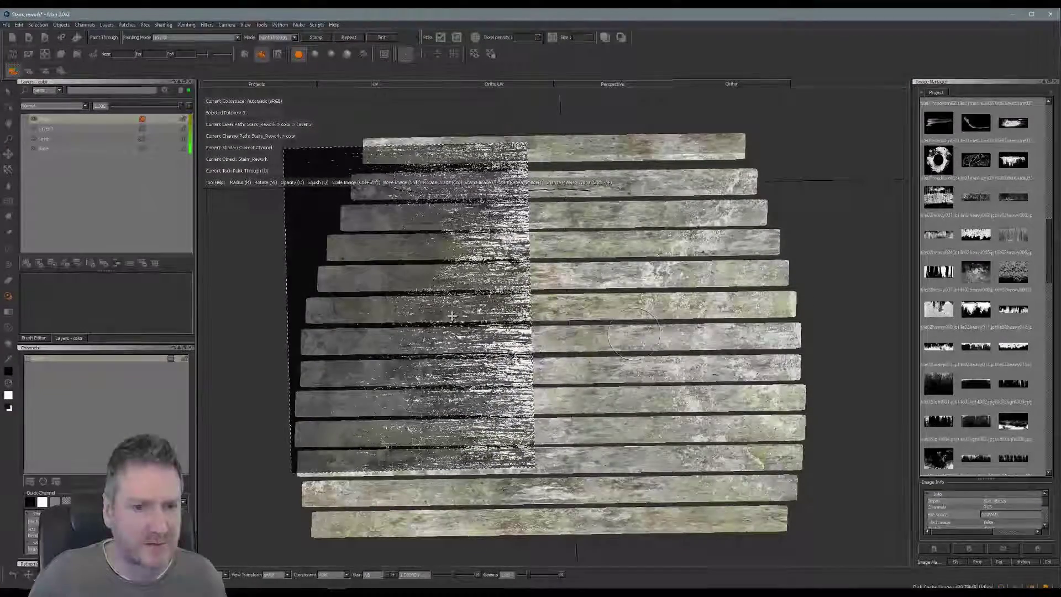
- Paint the streaked grunge image through onto the left ends of the boards on Layer 3, building up solid coverage
mouse_move(406, 219)
left_mouse_down()
mouse_move(420, 177)
mouse_move(369, 195)
mouse_move(359, 221)
mouse_move(473, 238)
mouse_move(343, 275)
mouse_move(310, 382)
mouse_move(353, 467)
mouse_move(308, 408)
left_mouse_up()
mouse_move(376, 456)
left_mouse_down()
mouse_move(318, 449)
mouse_move(315, 381)
mouse_move(354, 276)
mouse_move(403, 227)
left_mouse_up()
left_click_drag(412, 169, 354, 183)
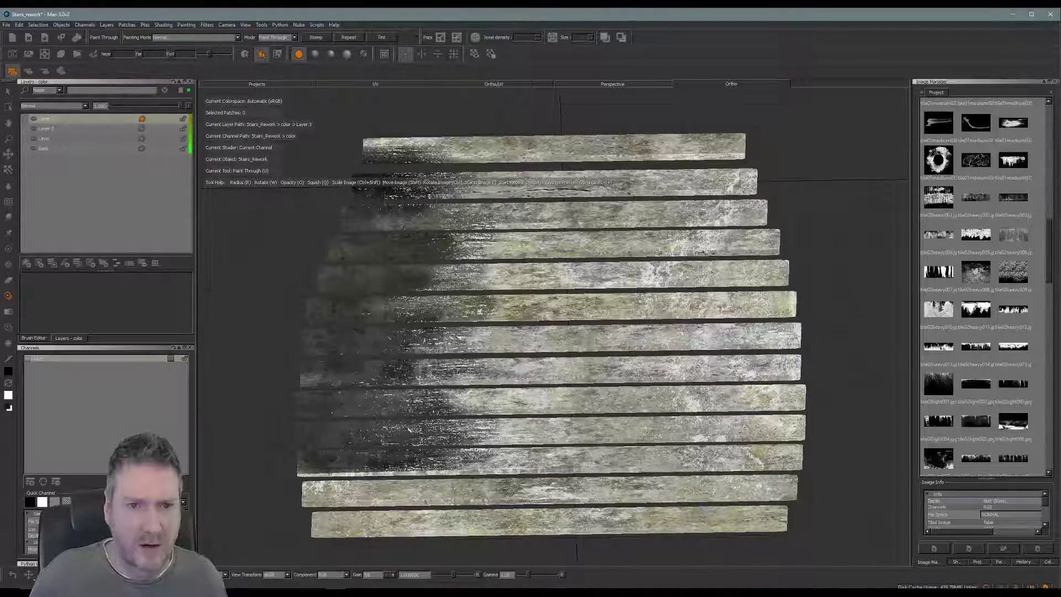
mouse_move(387, 213)
left_mouse_down()
mouse_move(358, 226)
mouse_move(336, 315)
mouse_move(325, 461)
mouse_move(357, 257)
left_mouse_up()
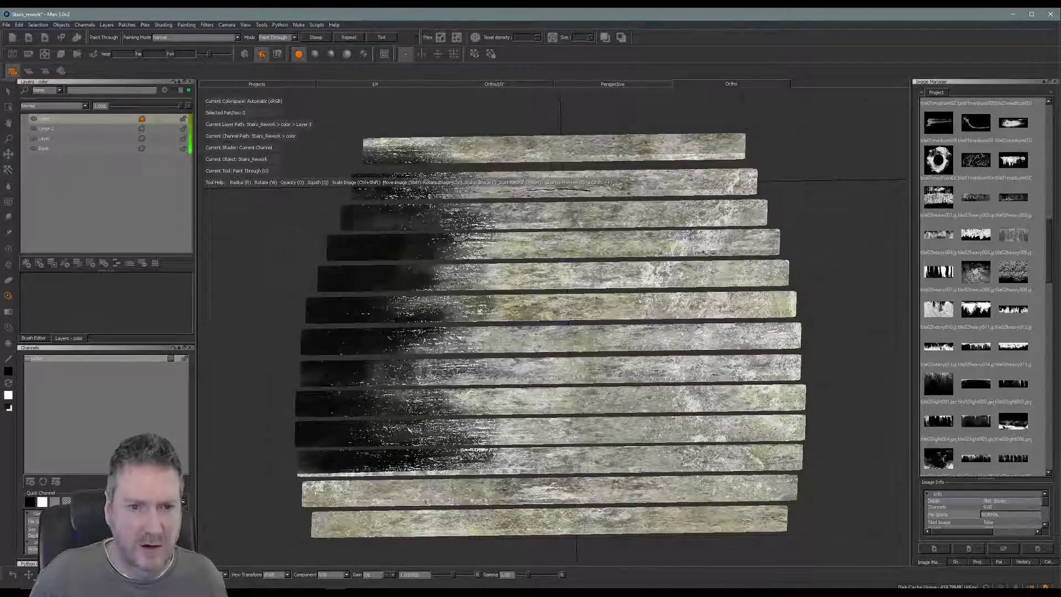
mouse_move(371, 206)
left_mouse_down()
mouse_move(362, 204)
mouse_move(345, 284)
left_mouse_up()
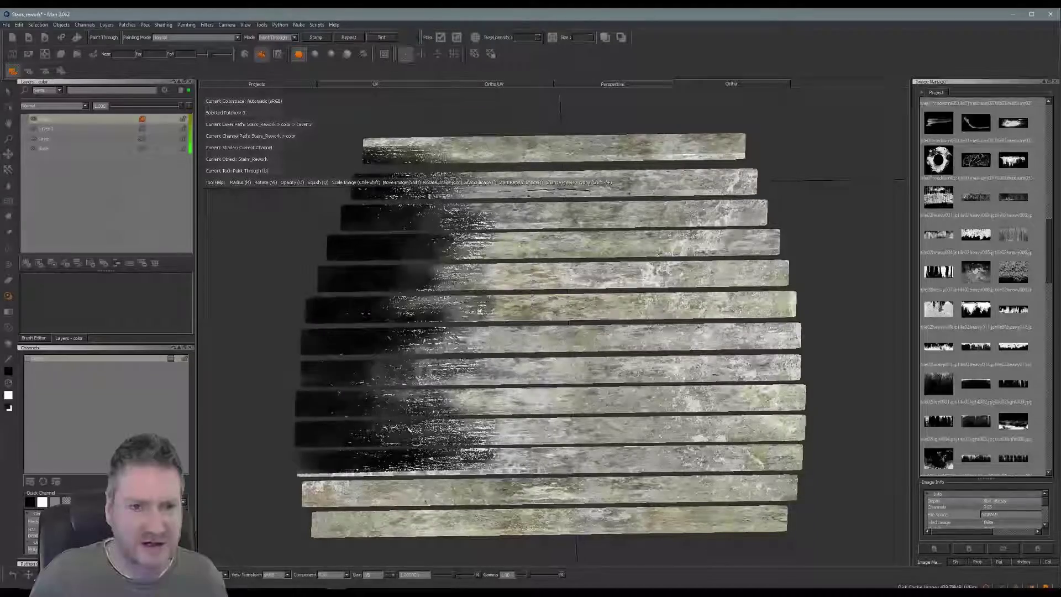
left_click_drag(309, 398, 321, 420)
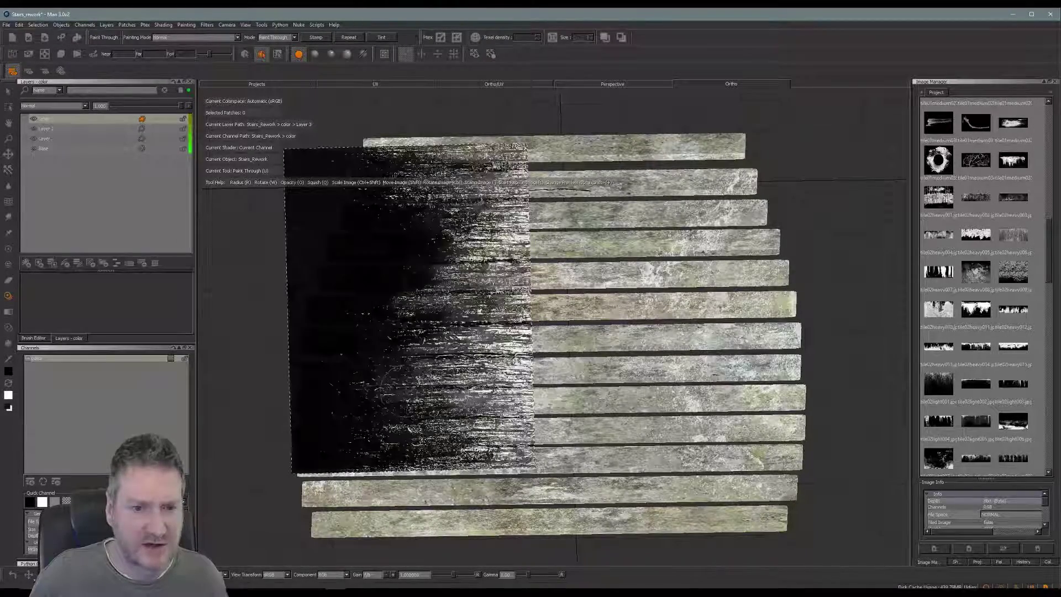
key("b")
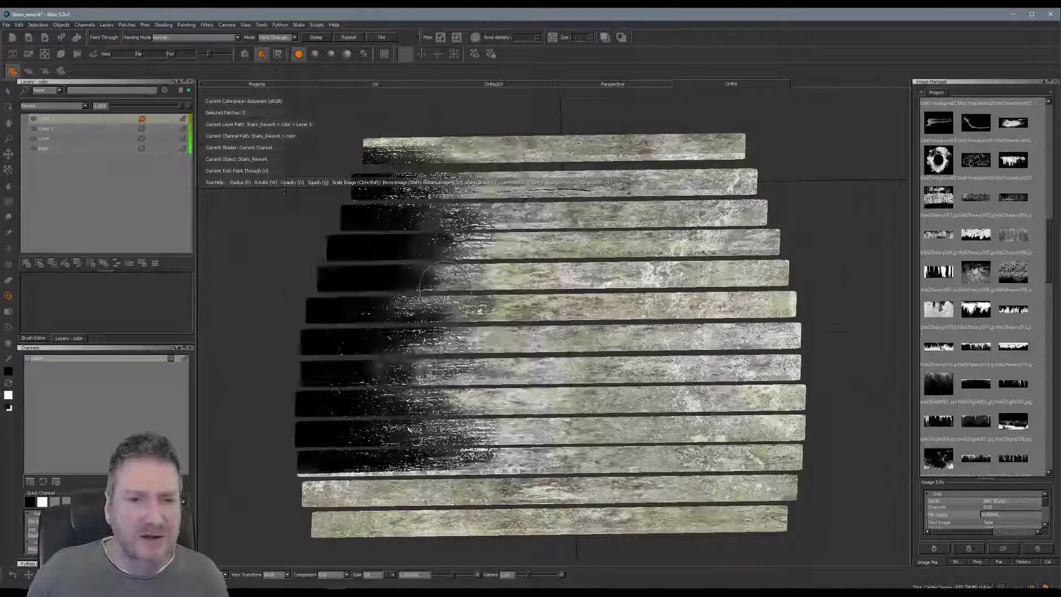
- Rotate the streaked grunge image over the right half of the boards and paint a first pass through onto their right ends
mouse_move(476, 227)
left_mouse_down("ctrl")
mouse_move(383, 470)
mouse_move(322, 460)
mouse_move(289, 439)
mouse_move(521, 513)
mouse_move(597, 496)
left_mouse_up("ctrl")
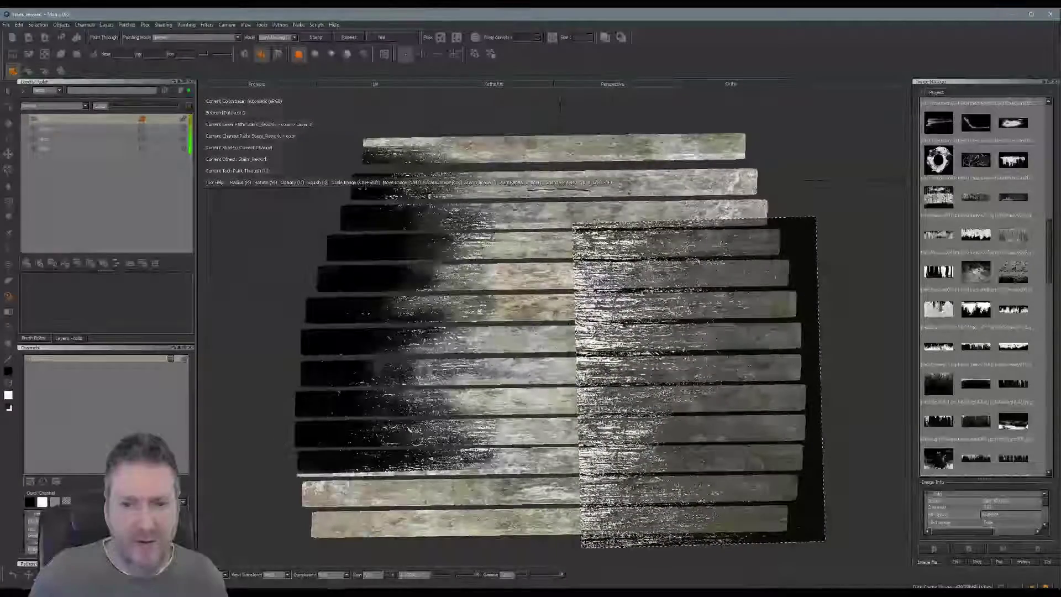
left_click_drag(796, 533, 765, 515)
mouse_move(696, 528)
left_mouse_down()
mouse_move(658, 520)
mouse_move(763, 437)
mouse_move(785, 387)
mouse_move(774, 249)
mouse_move(779, 271)
left_mouse_up()
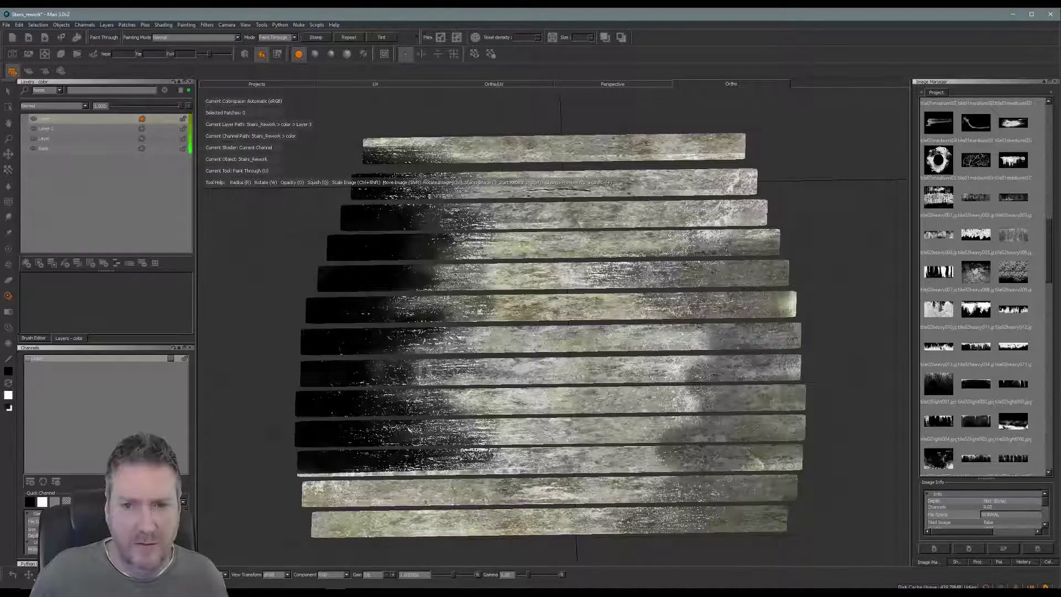
mouse_move(774, 369)
left_mouse_down()
mouse_move(652, 402)
mouse_move(670, 430)
left_mouse_up()
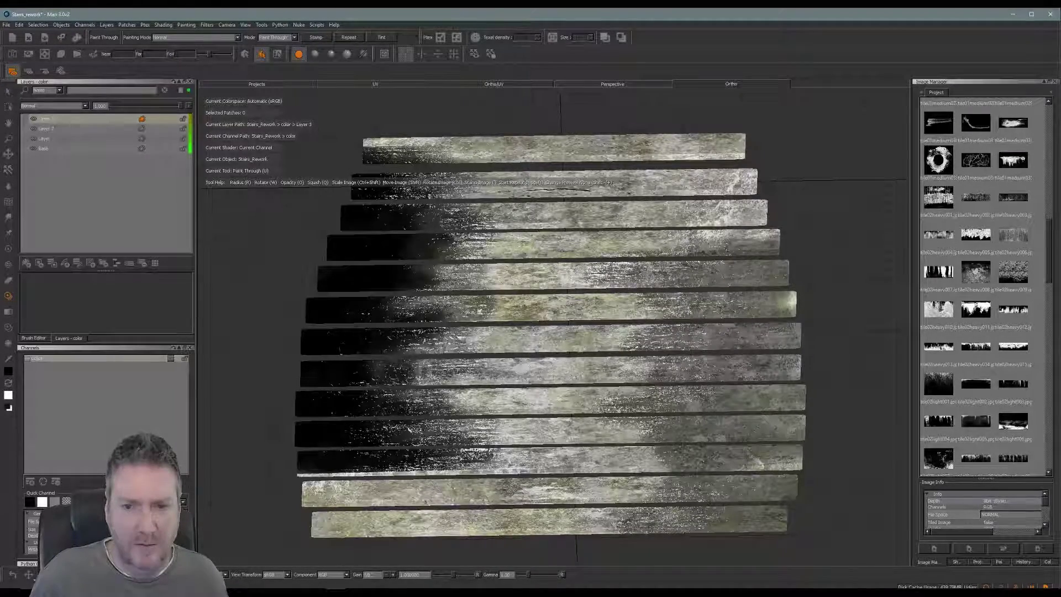
mouse_move(774, 450)
left_mouse_down()
mouse_move(768, 467)
mouse_move(635, 495)
left_mouse_up()
key("b")
- Build up solid streaked coverage on the right ends of the boards below the top three on Layer 3 and bake the paint
mouse_move(773, 525)
left_mouse_down()
mouse_move(757, 514)
mouse_move(755, 437)
mouse_move(696, 442)
mouse_move(779, 381)
mouse_move(757, 293)
left_mouse_up()
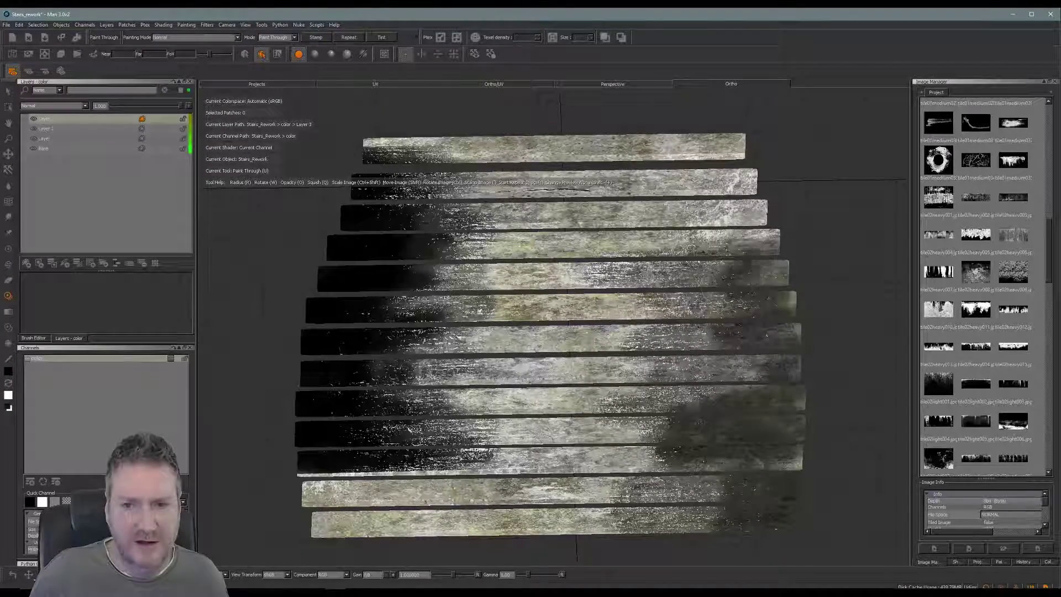
mouse_move(754, 255)
left_mouse_down()
mouse_move(774, 359)
mouse_move(796, 395)
mouse_move(682, 368)
mouse_move(782, 378)
mouse_move(788, 368)
mouse_move(766, 525)
mouse_move(691, 520)
mouse_move(713, 492)
mouse_move(773, 340)
mouse_move(730, 309)
mouse_move(768, 275)
mouse_move(716, 323)
mouse_move(732, 331)
mouse_move(777, 302)
left_mouse_up()
mouse_move(770, 241)
left_mouse_down()
mouse_move(779, 453)
mouse_move(707, 456)
mouse_move(774, 487)
left_mouse_up()
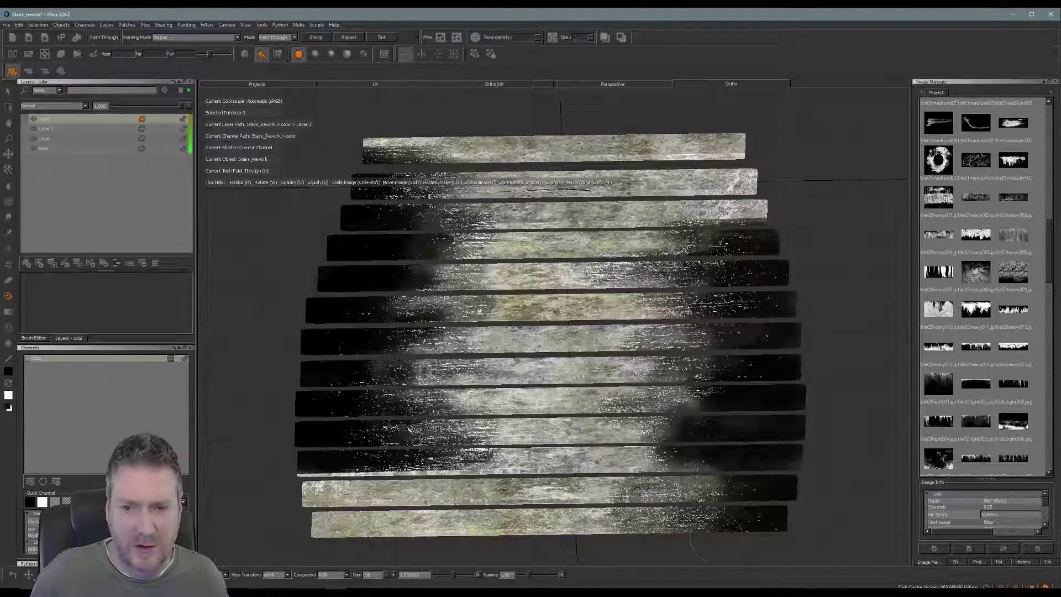
left_click_drag(717, 536, 782, 465)
left_click_drag(713, 414, 769, 473)
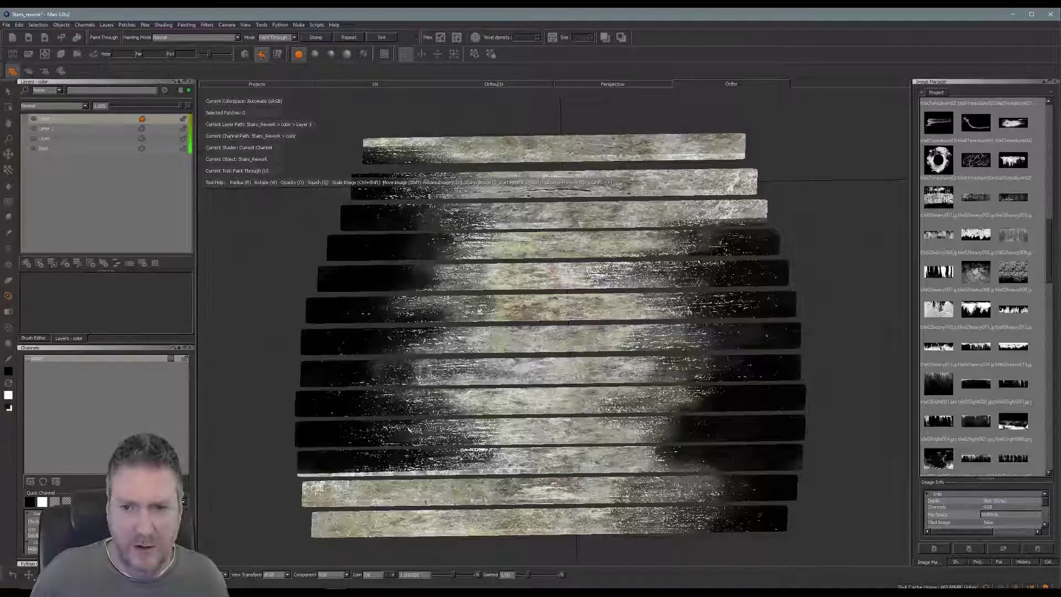
left_click_drag(739, 331, 746, 341)
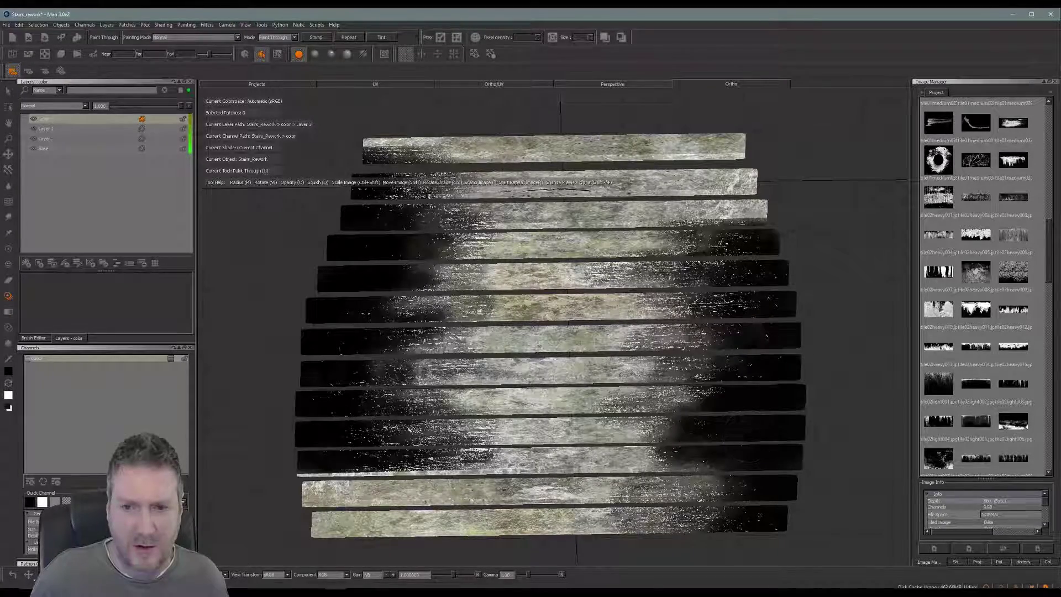
left_click_drag(785, 372, 802, 382)
key("b")
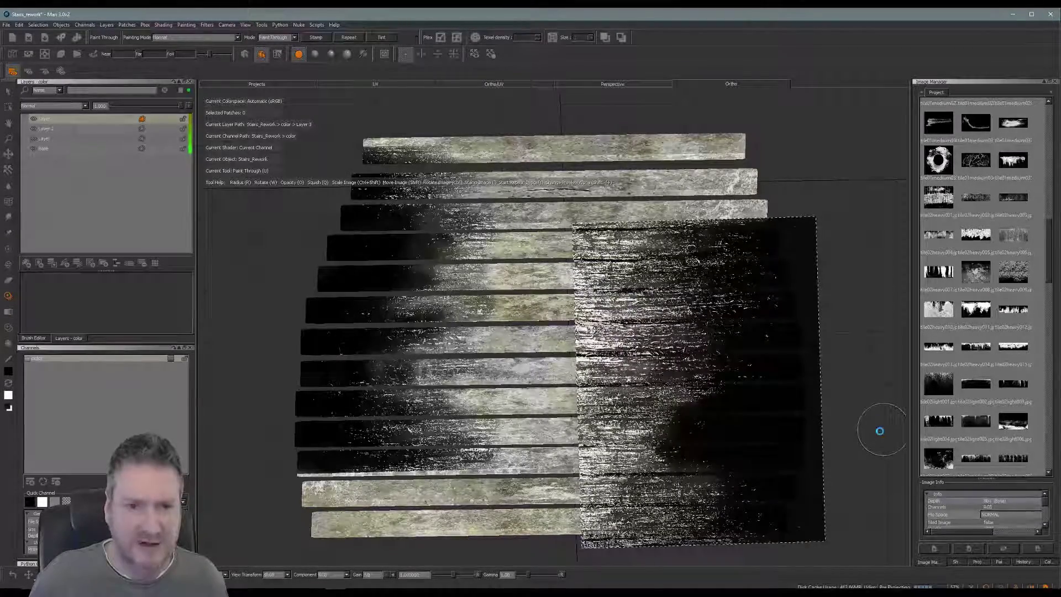
- Move the streaked image up over the top three boards, paint it through onto their right ends, and bake the paint
left_click_drag(747, 431, 783, 171, "shift")
mouse_move(786, 243)
left_mouse_down("shift")
mouse_move(772, 199)
mouse_move(802, 205)
left_mouse_up("shift")
left_click_drag(746, 183, 723, 152)
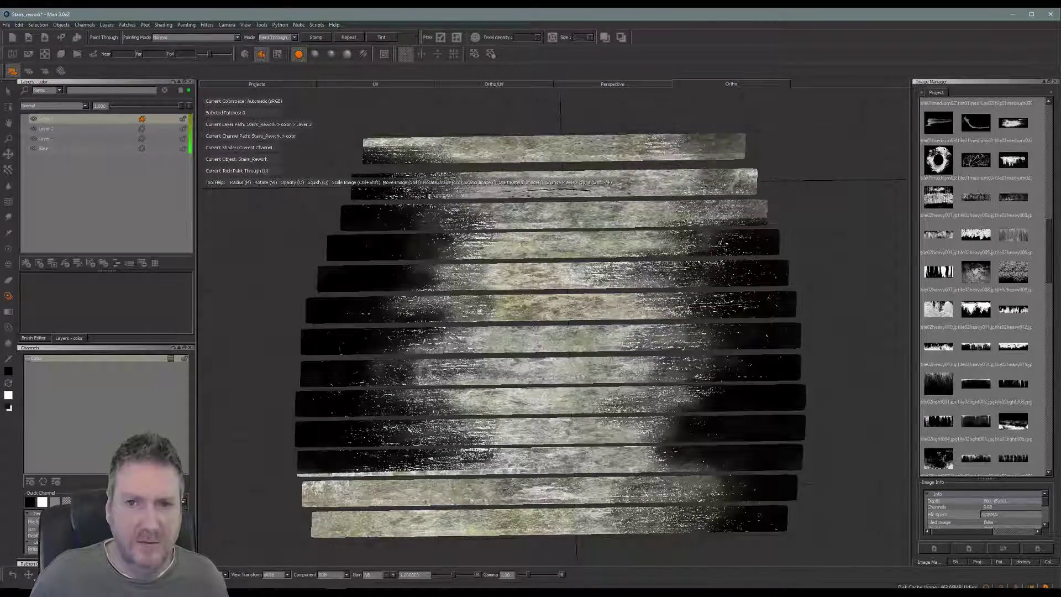
mouse_move(758, 190)
left_mouse_down()
mouse_move(753, 200)
mouse_move(718, 146)
left_mouse_up()
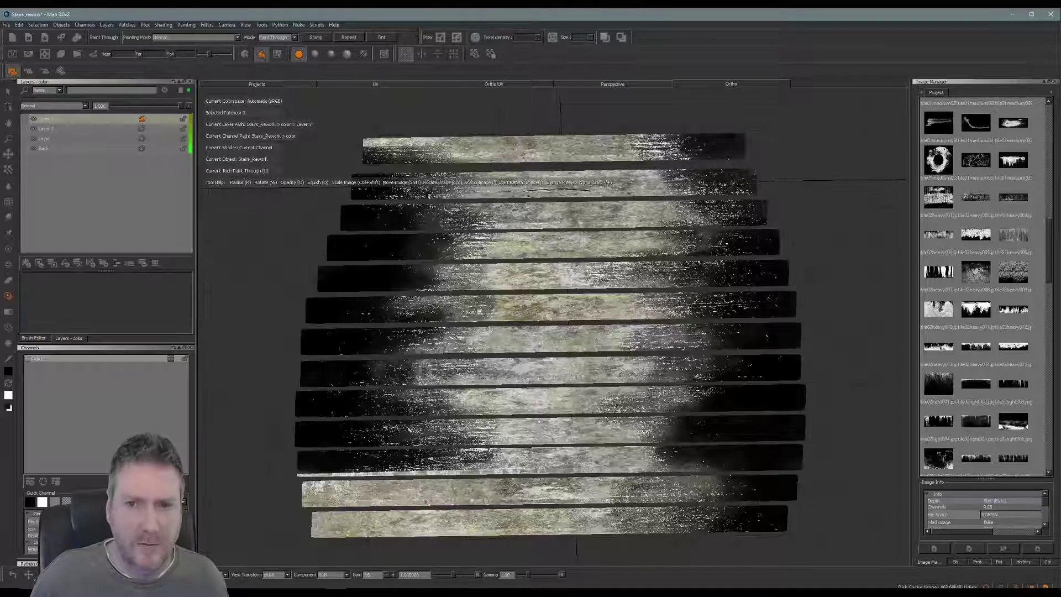
mouse_move(740, 188)
left_mouse_down()
mouse_move(790, 213)
mouse_move(757, 193)
mouse_move(829, 180)
left_mouse_up()
key("b")
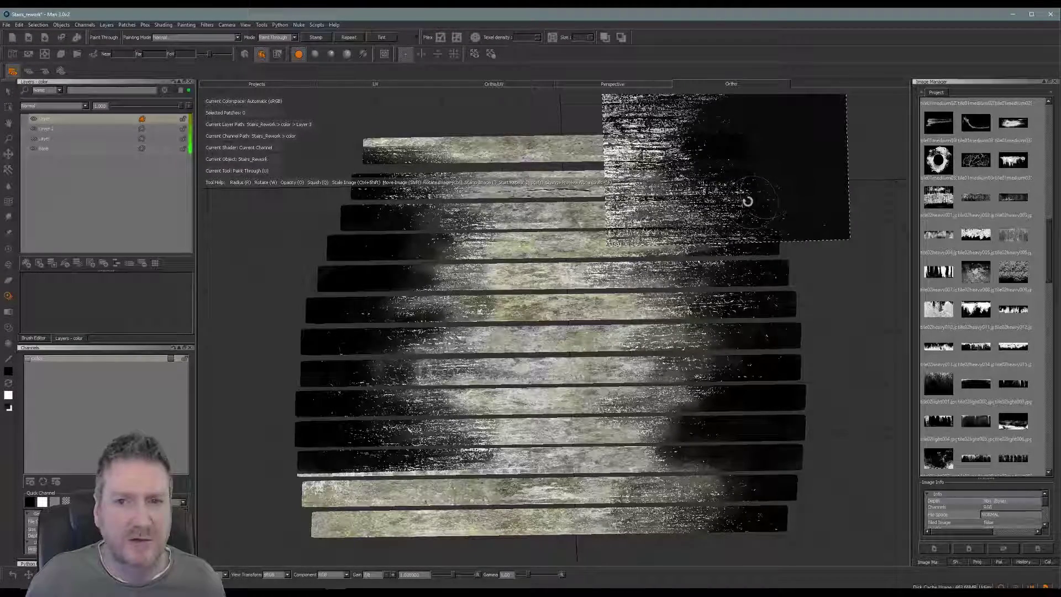
- Rotate and move the streaked image back over the left half and paint it through onto the left ends of the two bottom boards
mouse_move(747, 202)
left_mouse_down("ctrl")
mouse_move(621, 177)
mouse_move(597, 121)
left_mouse_up("ctrl")
mouse_move(844, 178)
left_mouse_down("ctrl")
mouse_move(834, 194)
mouse_move(624, 236)
mouse_move(599, 217)
left_mouse_up("ctrl")
mouse_move(695, 180)
left_mouse_down("shift")
mouse_move(403, 438)
mouse_move(414, 494)
mouse_move(385, 479)
left_mouse_up("shift")
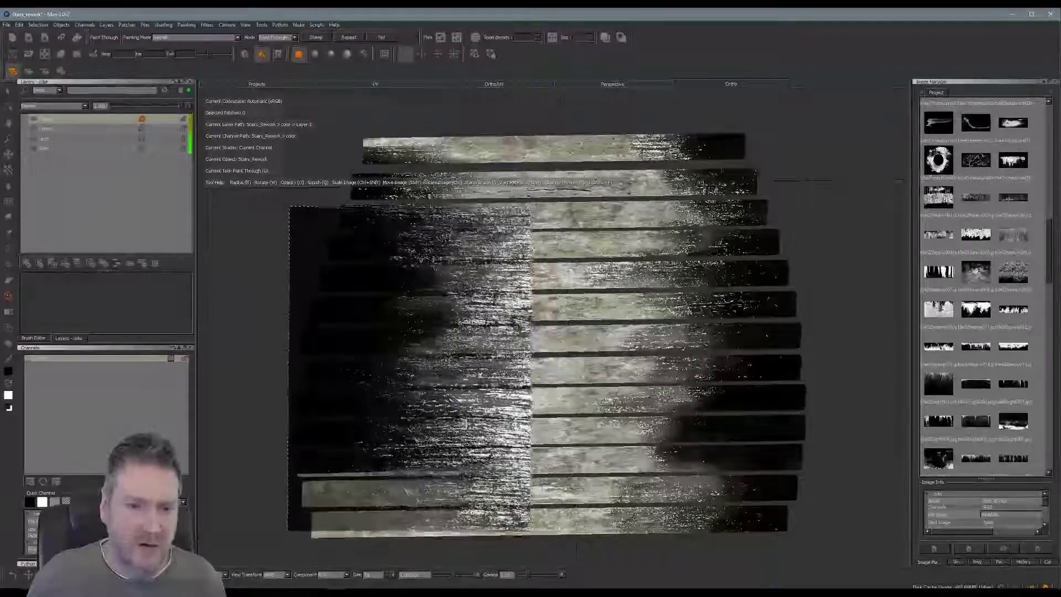
left_click_drag(526, 372, 529, 378, "shift")
mouse_move(337, 485)
left_mouse_down()
mouse_move(324, 489)
mouse_move(332, 528)
left_mouse_up()
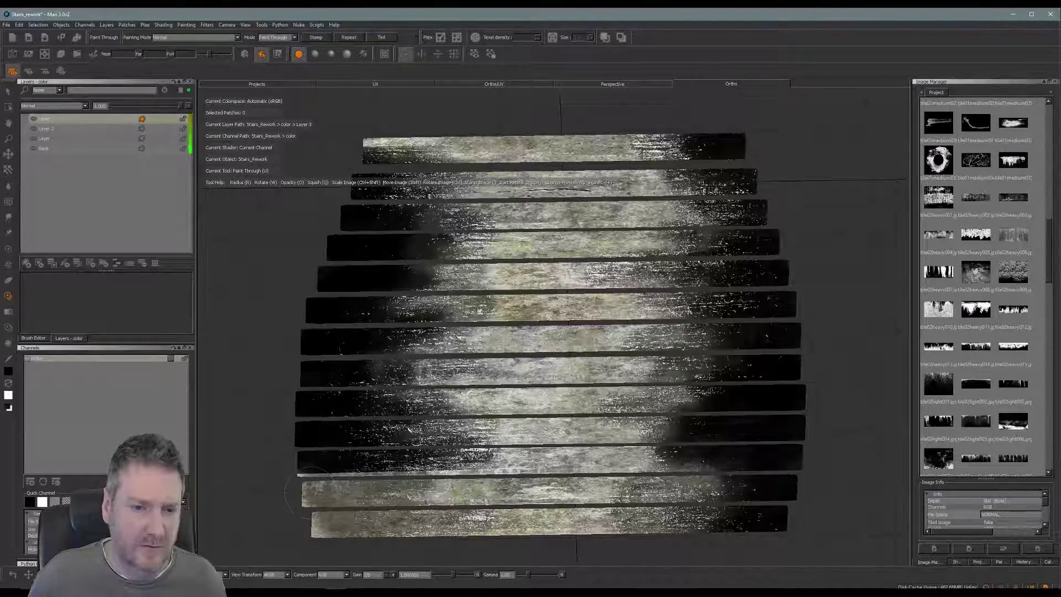
mouse_move(317, 490)
left_mouse_down()
mouse_move(317, 469)
mouse_move(328, 533)
mouse_move(318, 480)
left_mouse_up()
left_click_drag(317, 519, 332, 522)
- Move the streaked image up, paint and bake it onto the left ends of the top boards, and park the image beside the stairs
left_click_drag(389, 448, 393, 356, "shift")
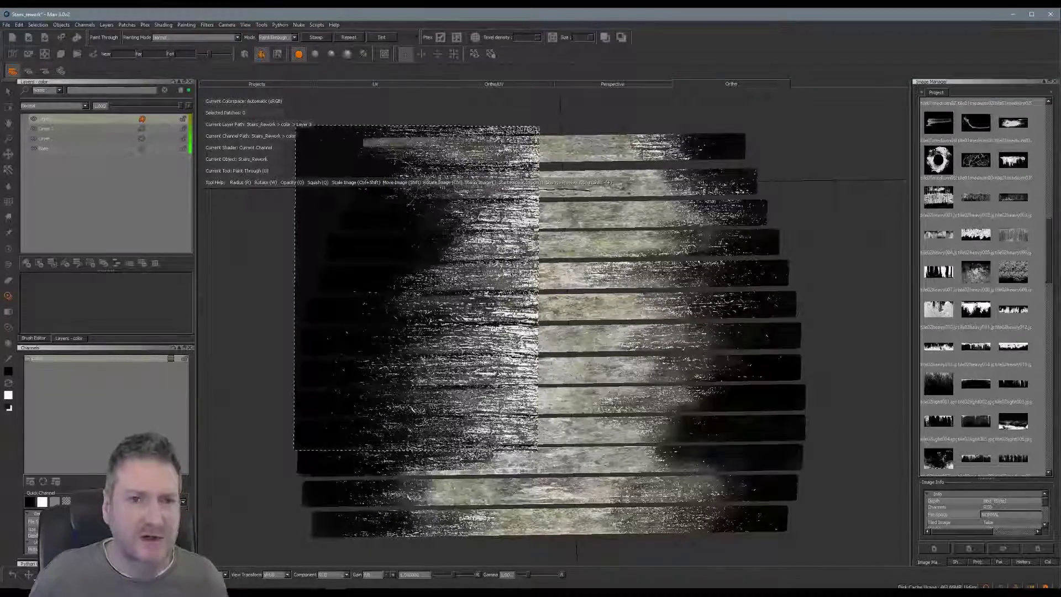
mouse_move(464, 141)
left_mouse_down()
mouse_move(369, 144)
mouse_move(382, 144)
mouse_move(376, 151)
left_mouse_up()
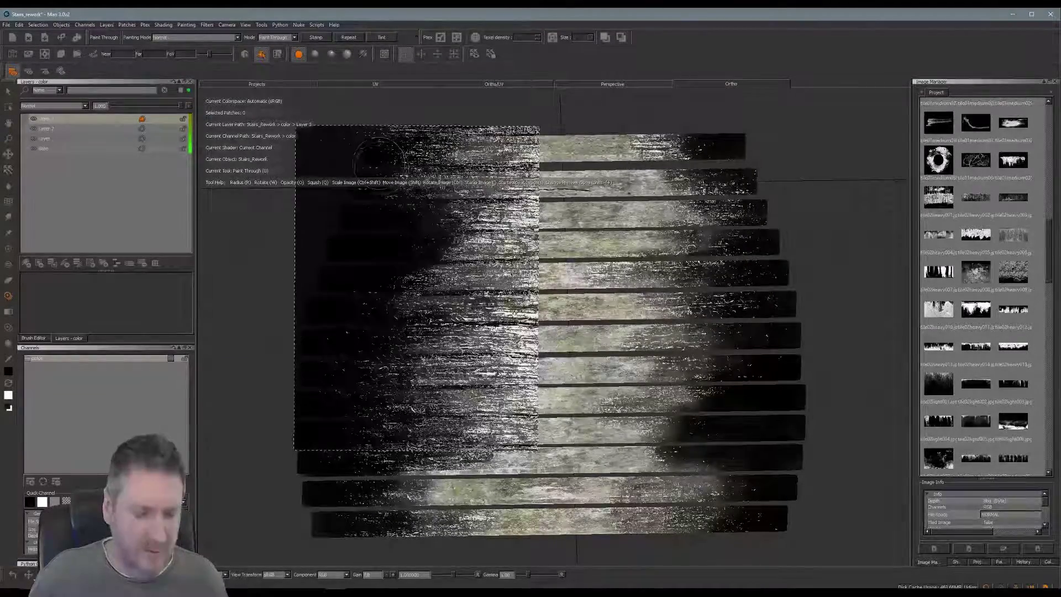
key("b")
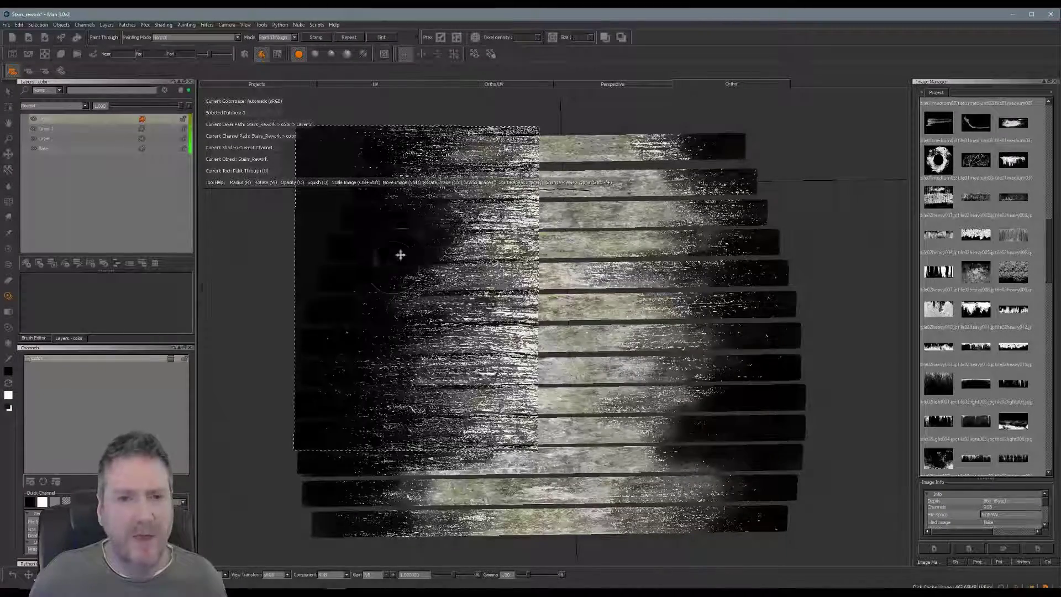
mouse_move(398, 253)
left_mouse_down("shift")
mouse_move(822, 265)
mouse_move(852, 255)
left_mouse_up("shift")
- Try the Darken blend mode on Layer 3, switch it to Multiply, and lower the layer's opacity
middle_click_drag(629, 355, 589, 349, "alt")
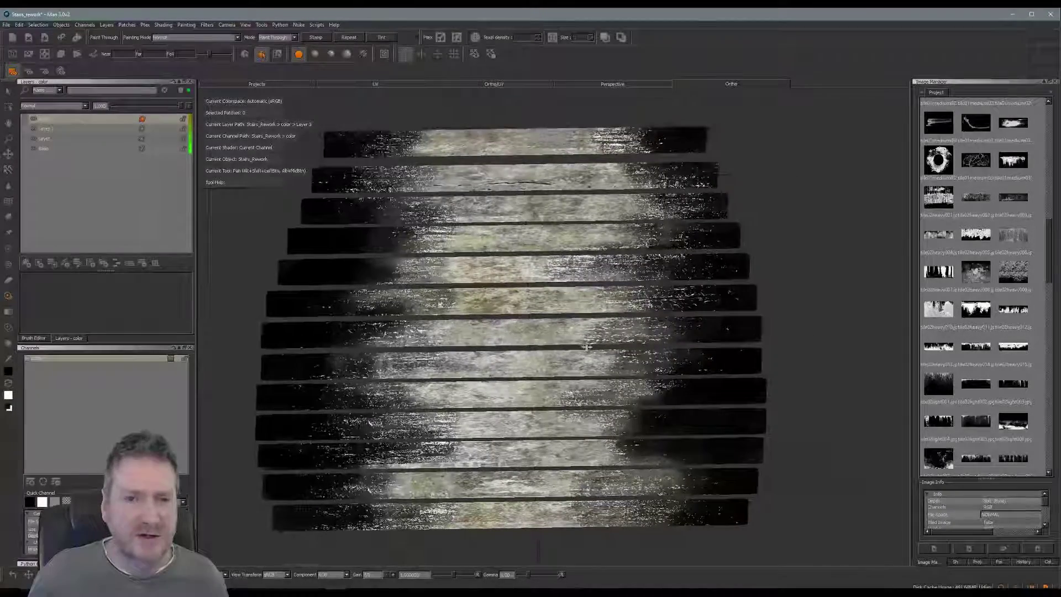
left_click(85, 106)
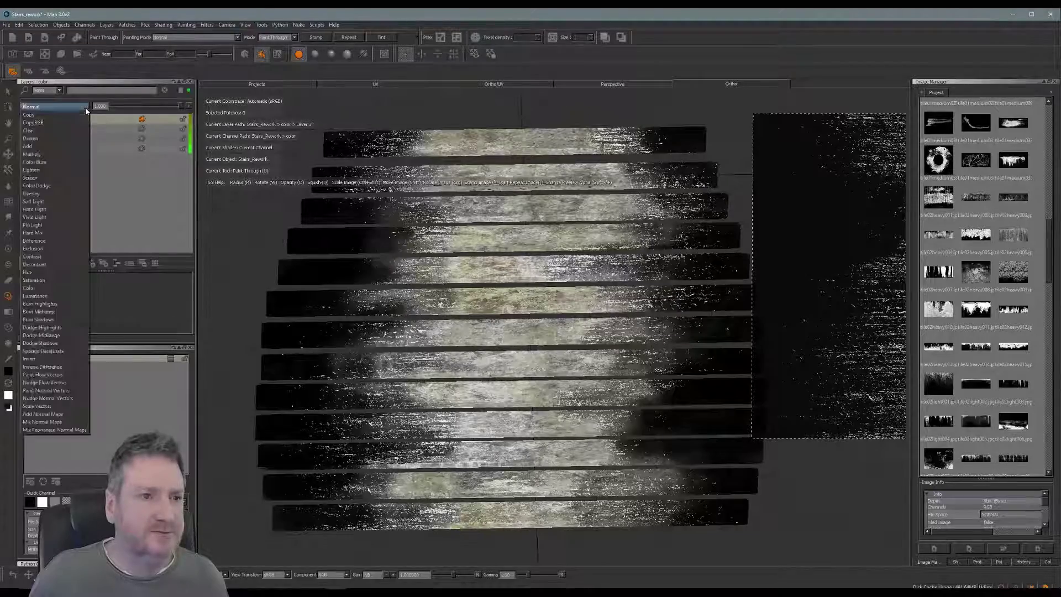
left_click(43, 140)
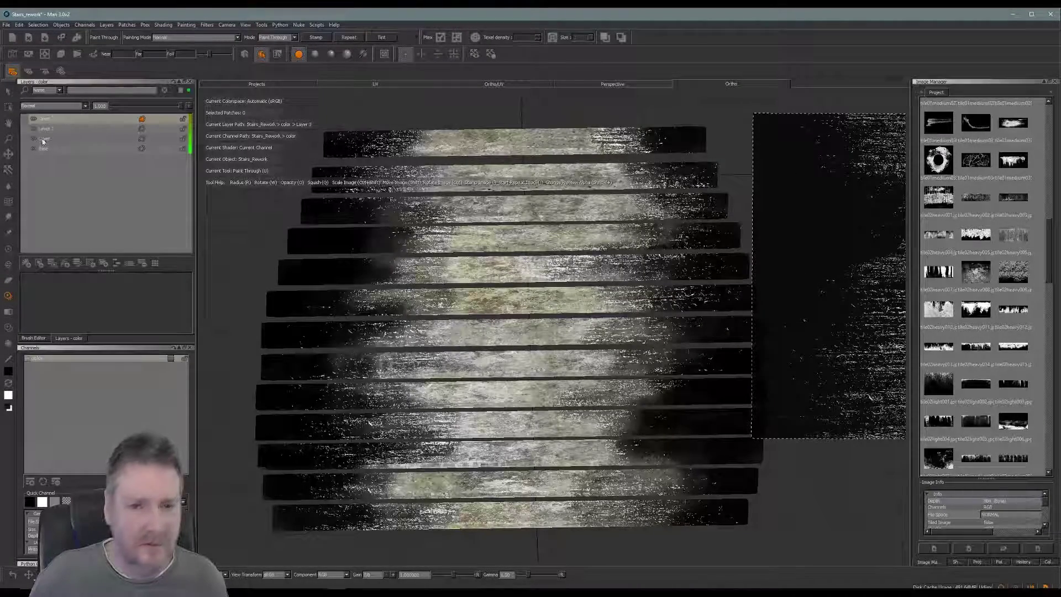
left_click(85, 106)
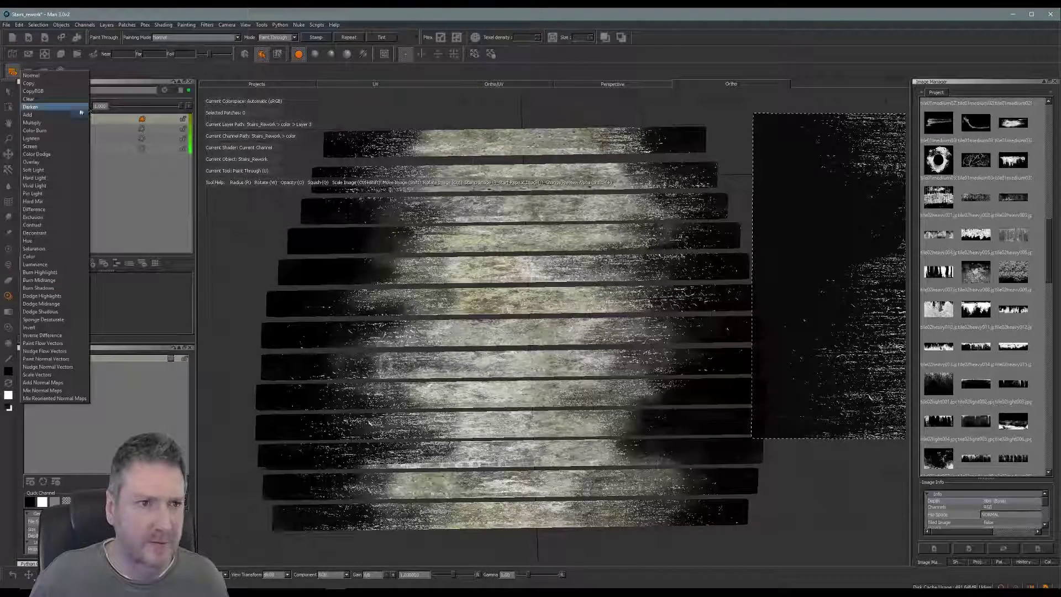
left_click(55, 122)
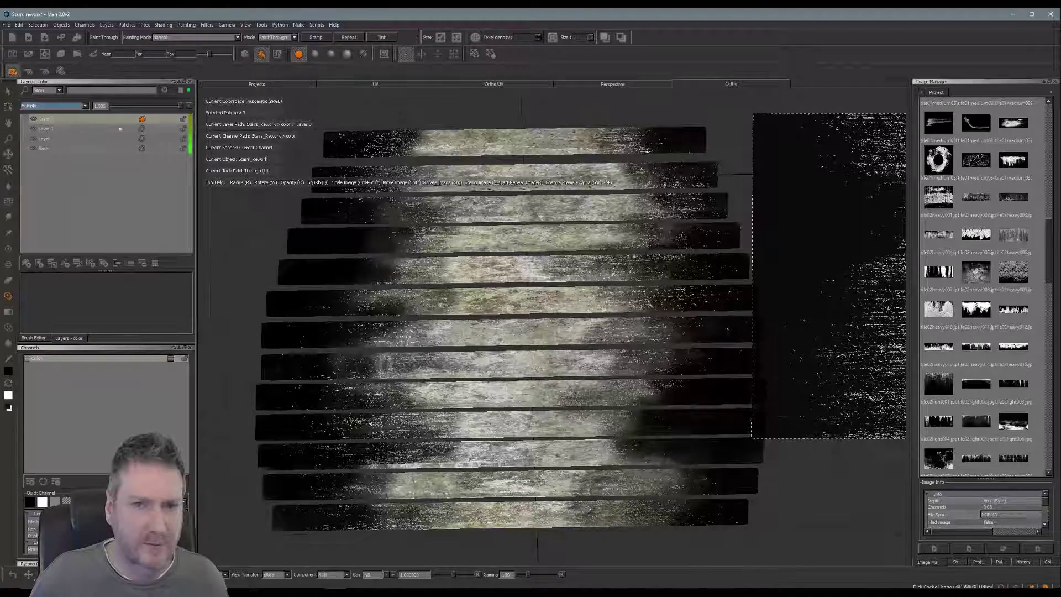
left_click_drag(182, 110, 163, 121)
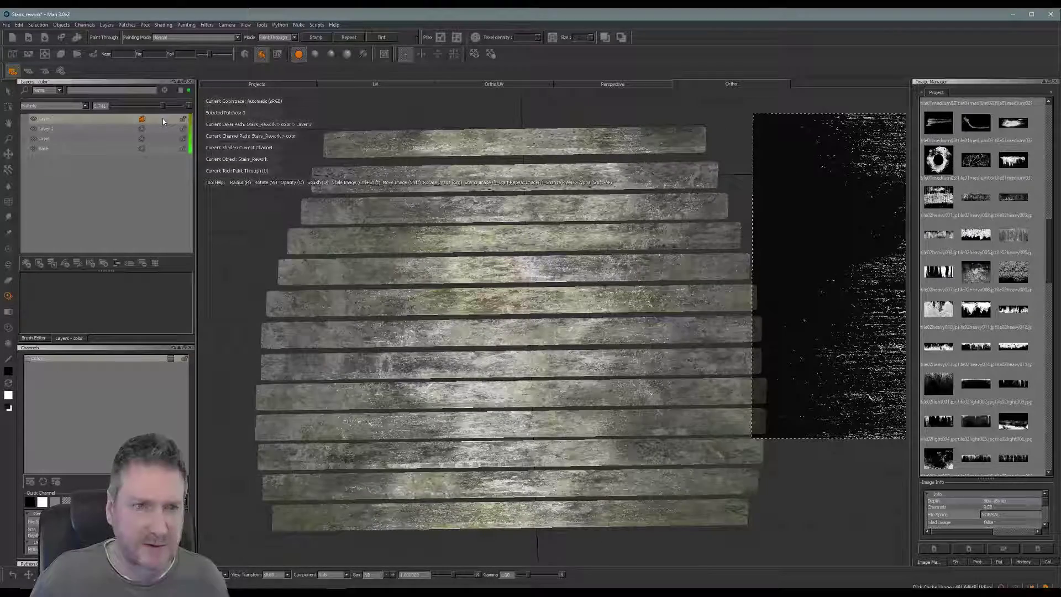
- Try the Add, Darken and Screen blend modes on Layer 3
left_click(86, 106)
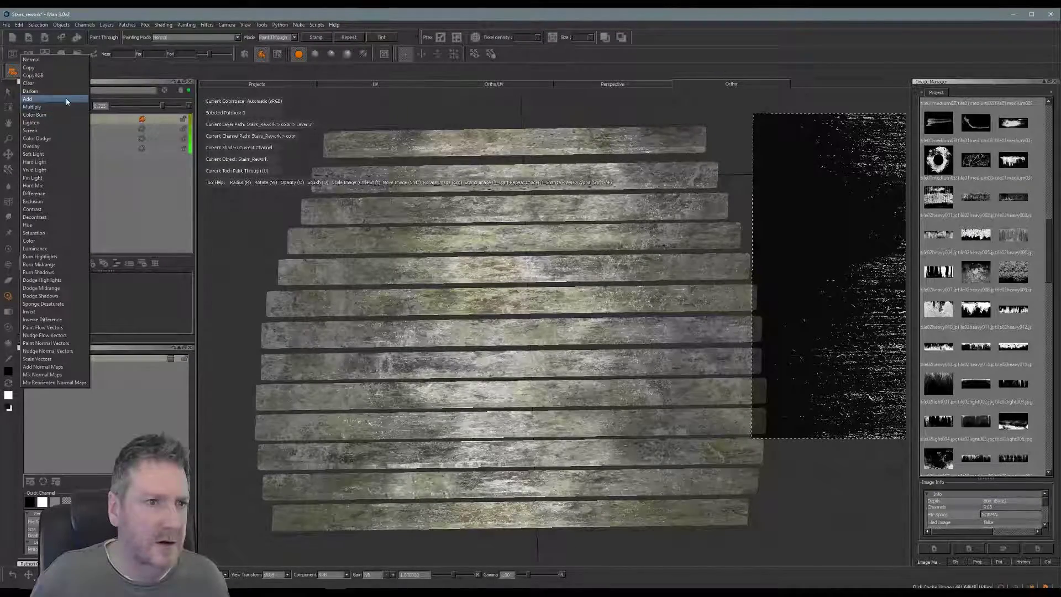
left_click(67, 100)
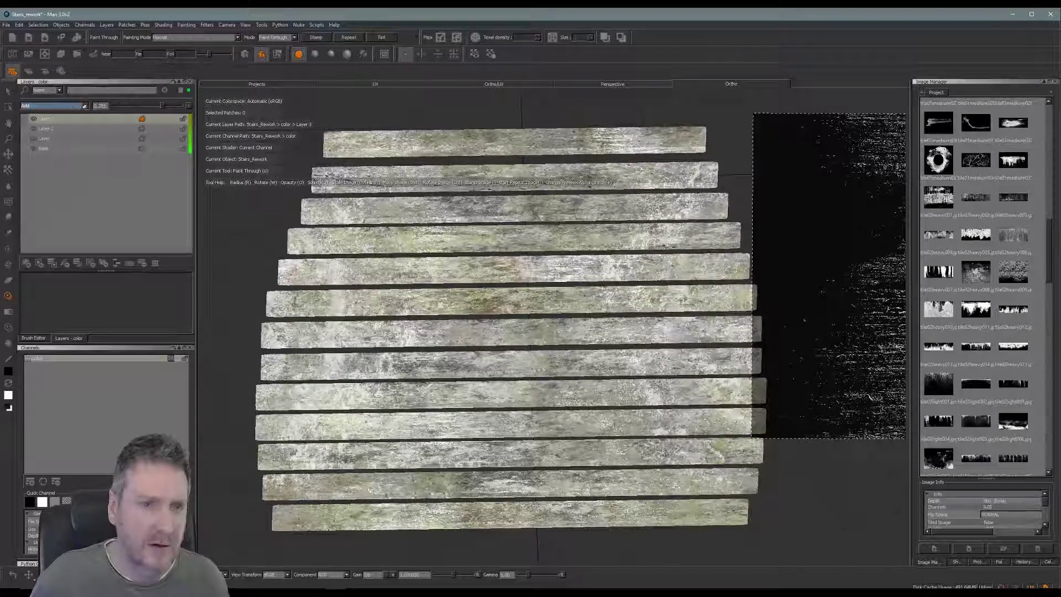
left_click(86, 107)
left_click(63, 103)
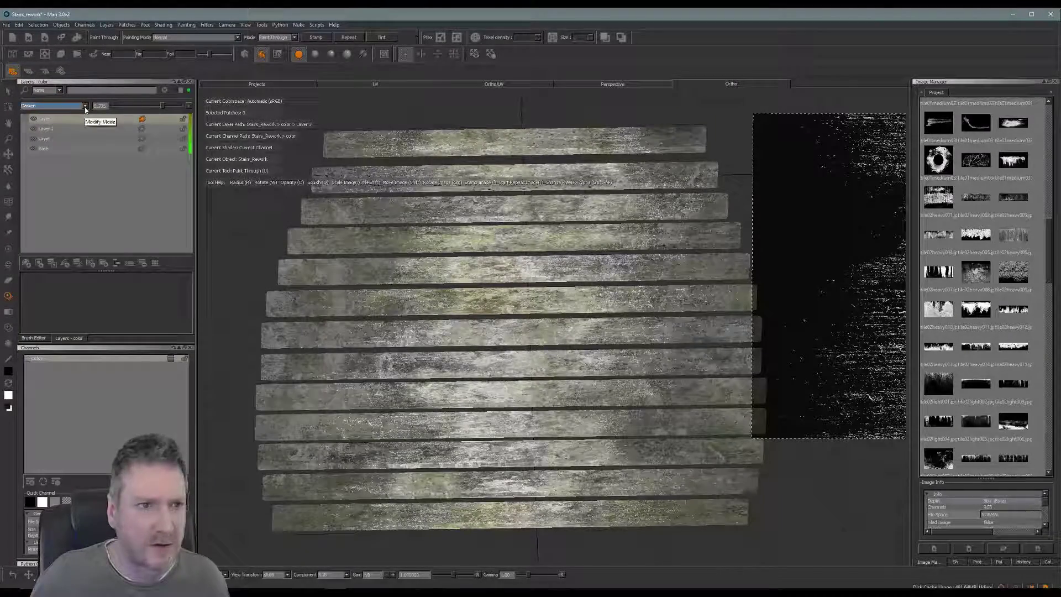
left_click(86, 107)
left_click(47, 148)
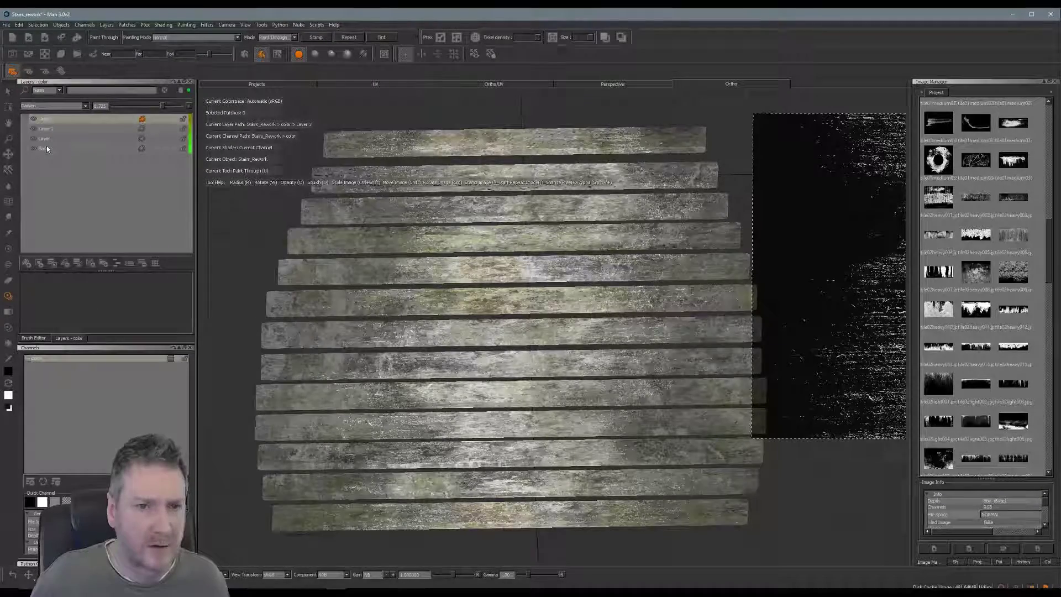
- Set Layer 3's blend mode to Overlay and fine-tune the layer's opacity
left_click(85, 106)
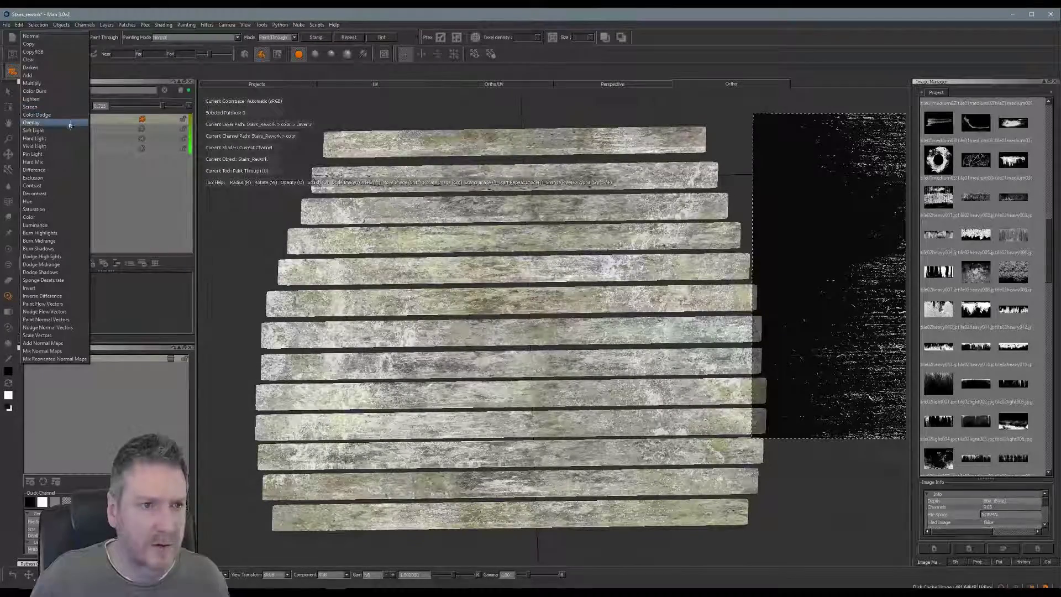
left_click(69, 123)
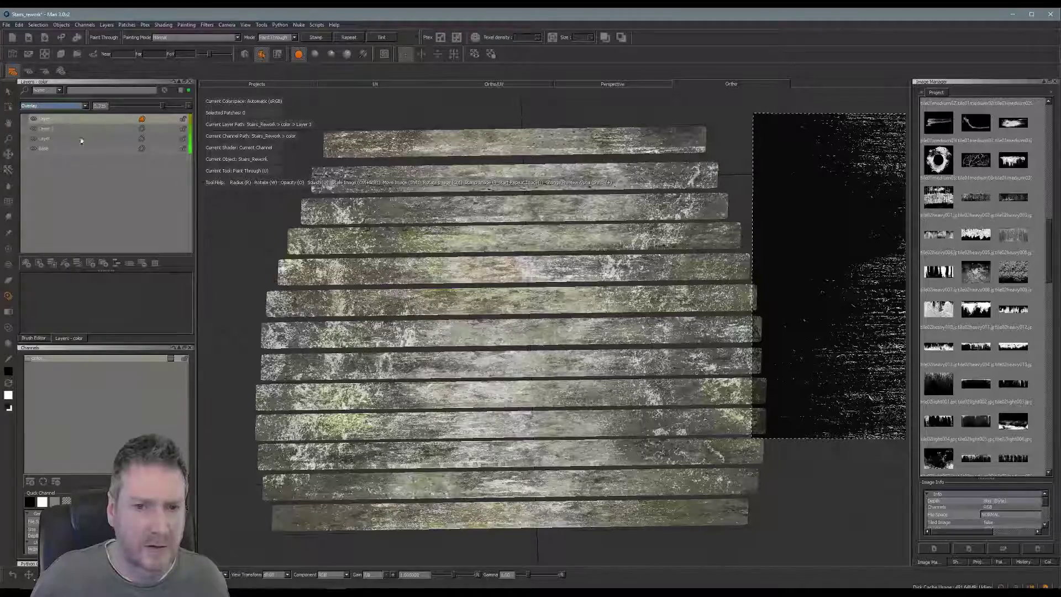
mouse_move(162, 109)
left_mouse_down()
mouse_move(152, 111)
mouse_move(162, 112)
left_mouse_up()
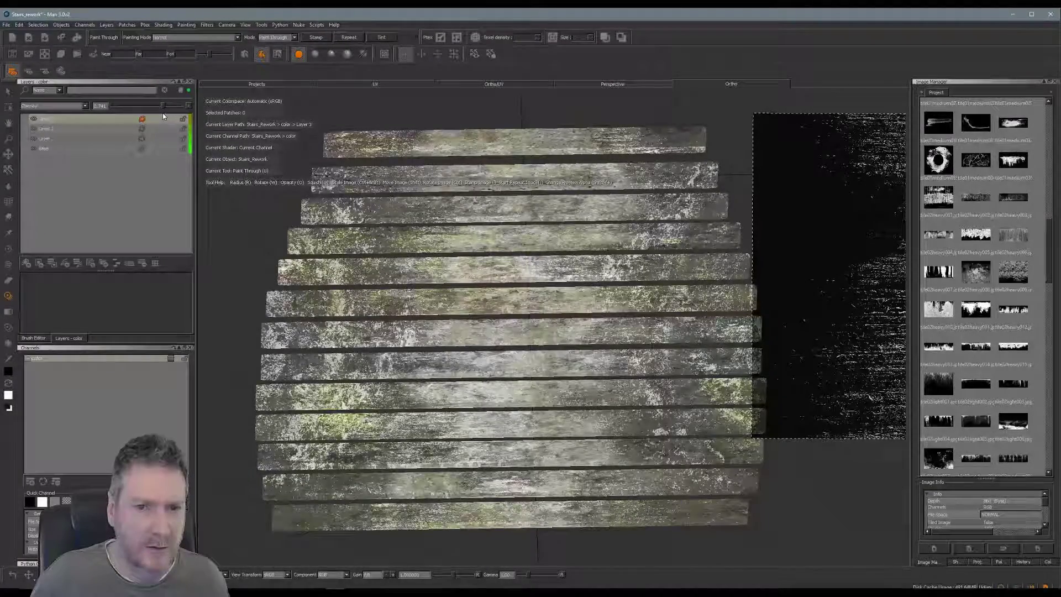
- Open the flattened export of all patches for the color channel
left_click(90, 360)
right_click(89, 362)
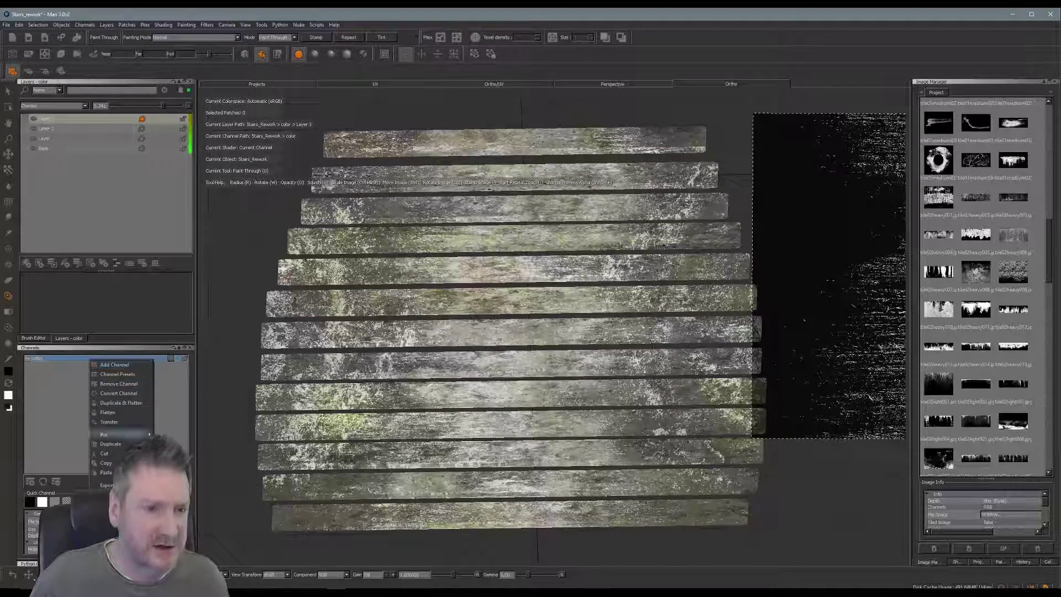
mouse_move(127, 485)
left_click(209, 529)
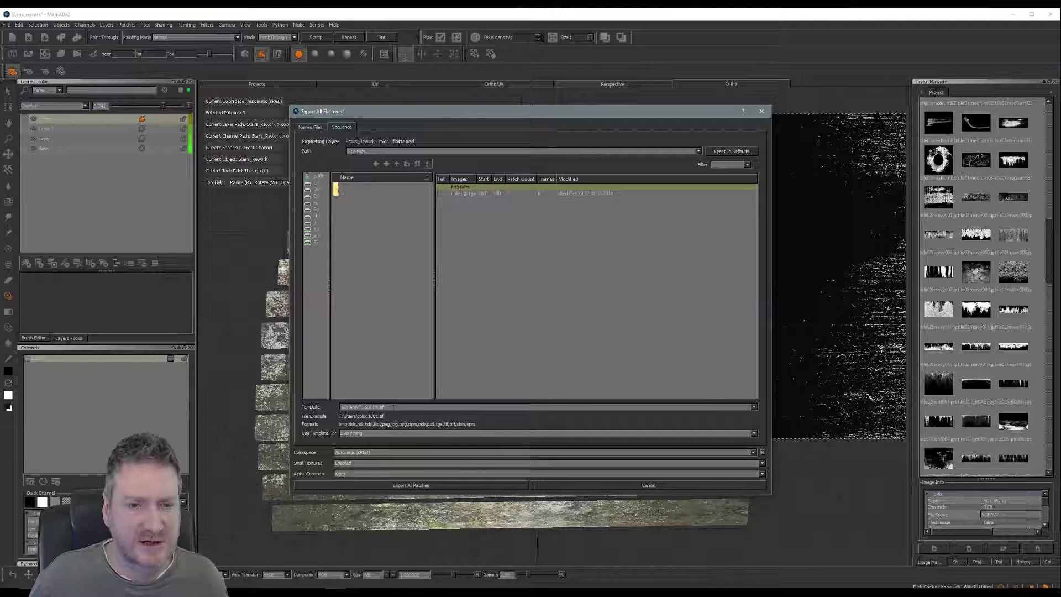
- Show all files in the export folder, name the output Steps3_DIFF_Painted.tga based on Steps3_DIFF.tga, and export all patches
type("*")
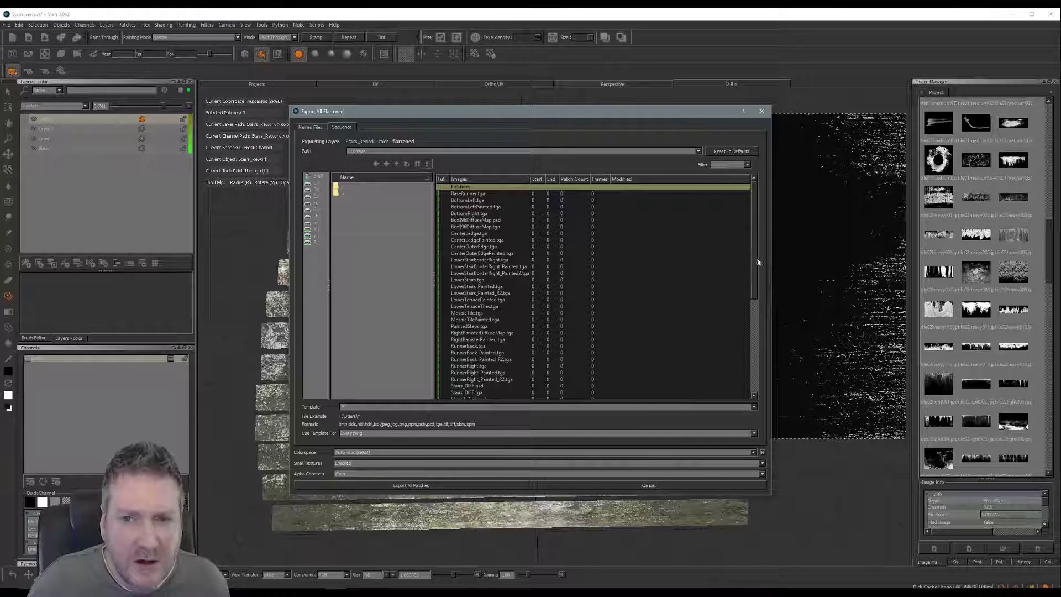
scroll(759, 310, "down", 4)
scroll(759, 310, "down", 1)
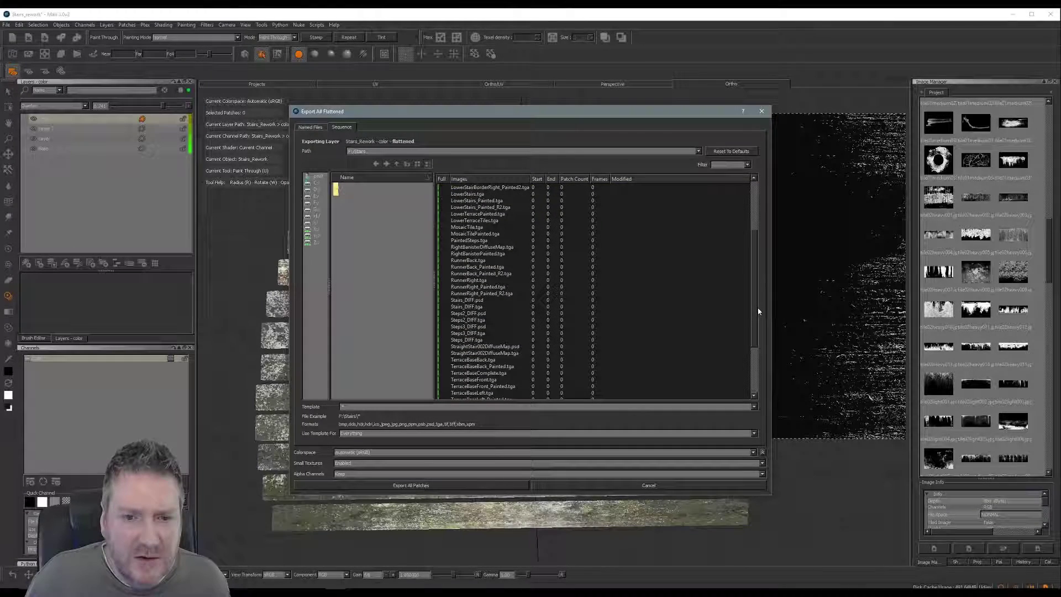
left_click(467, 333)
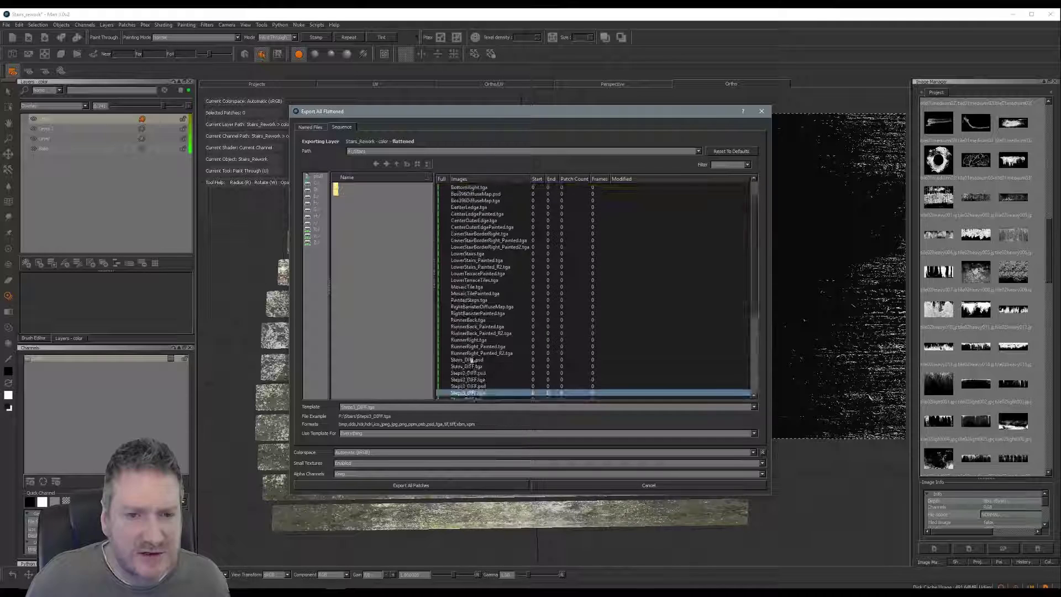
left_click(366, 407)
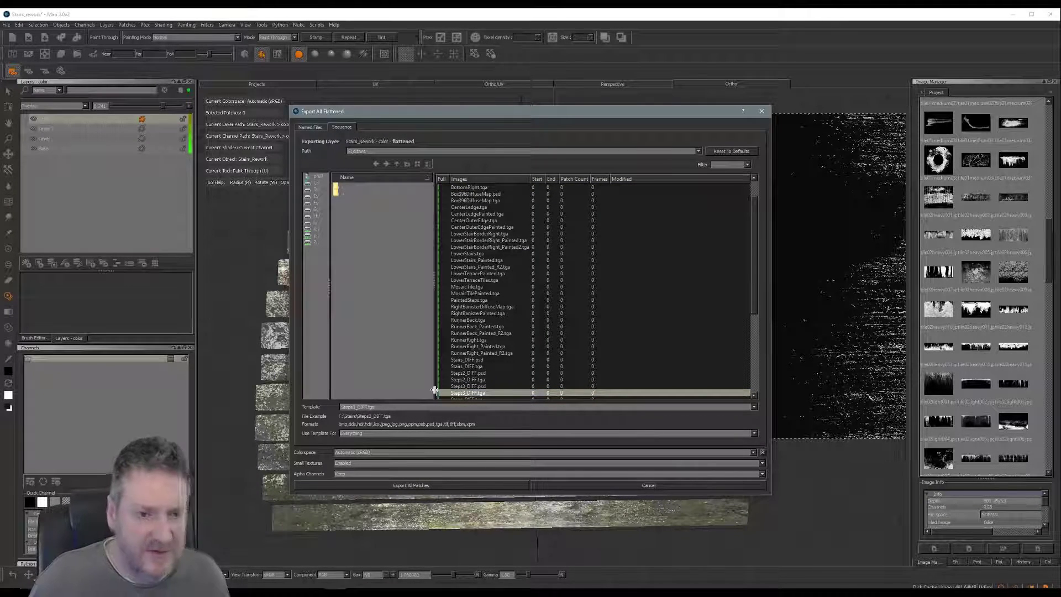
type("_Pa")
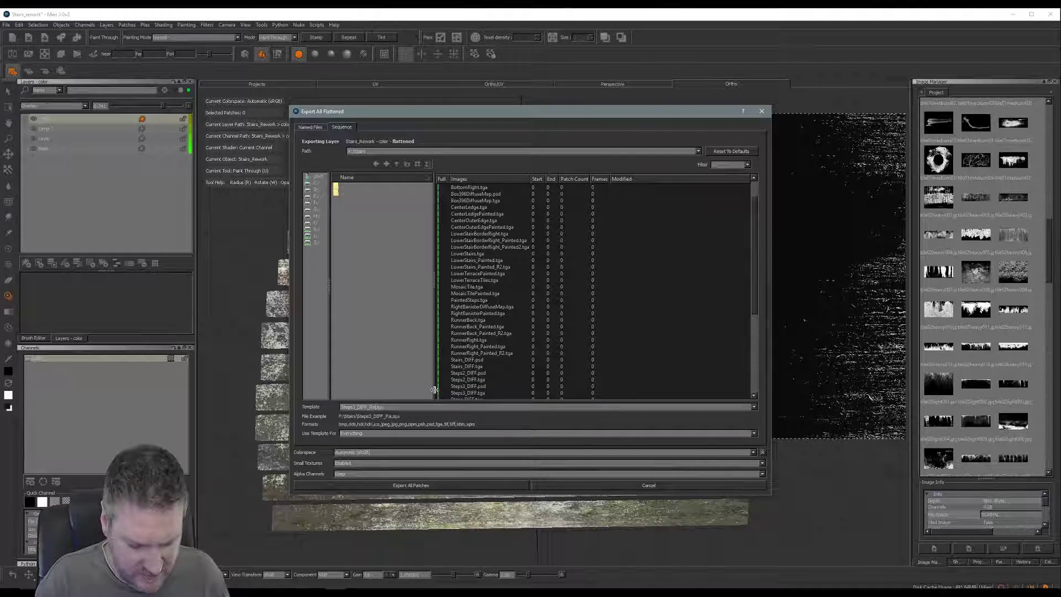
type("inted")
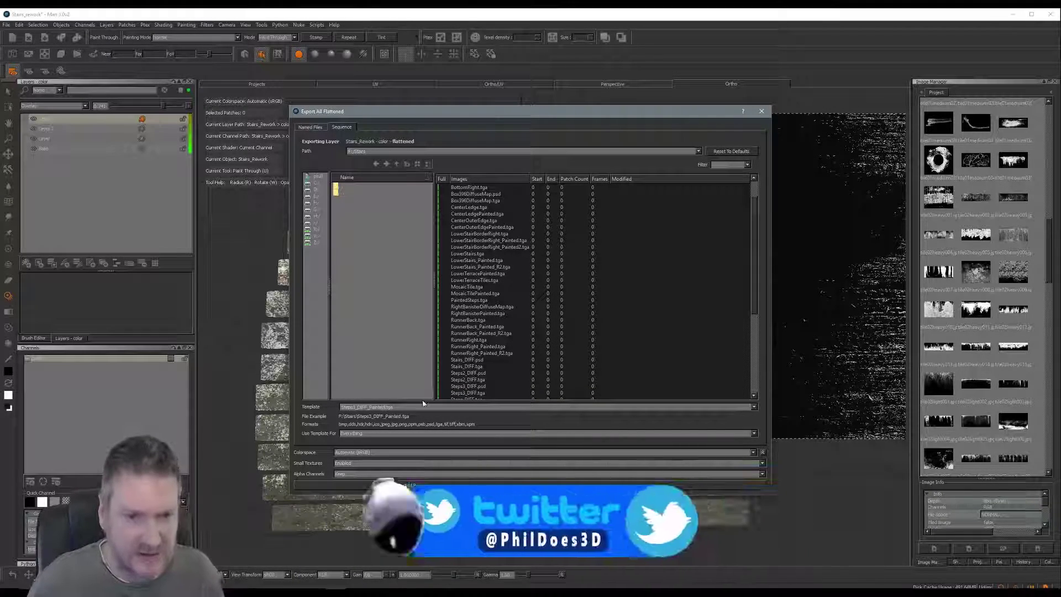
key("Return")
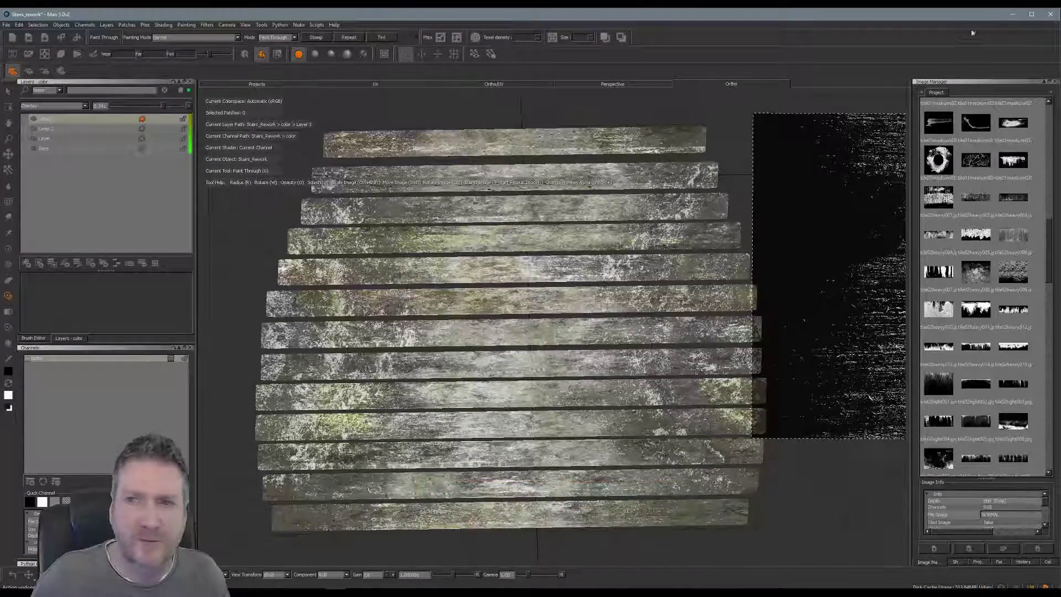
- Switch to the Garden_Terrace scene in 3ds Max and open the Slate Material Editor
left_click(1013, 14)
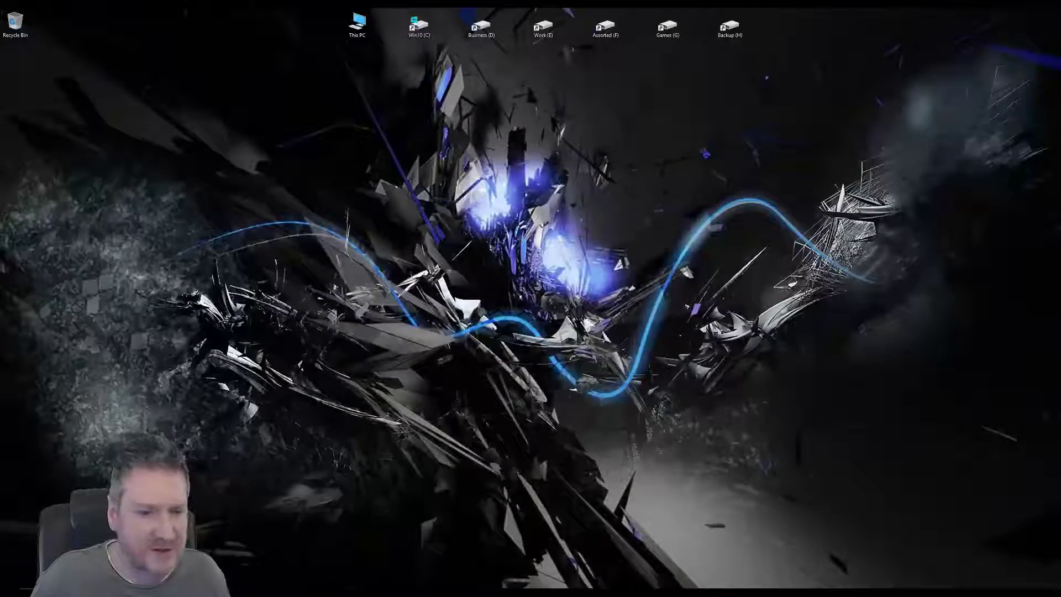
left_click(442, 592)
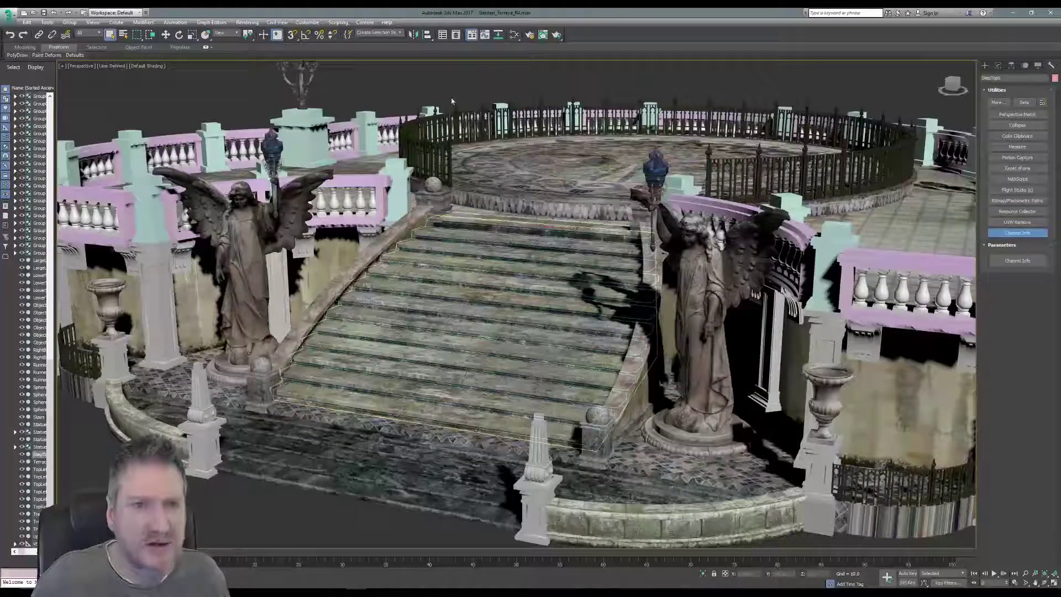
left_click(497, 35)
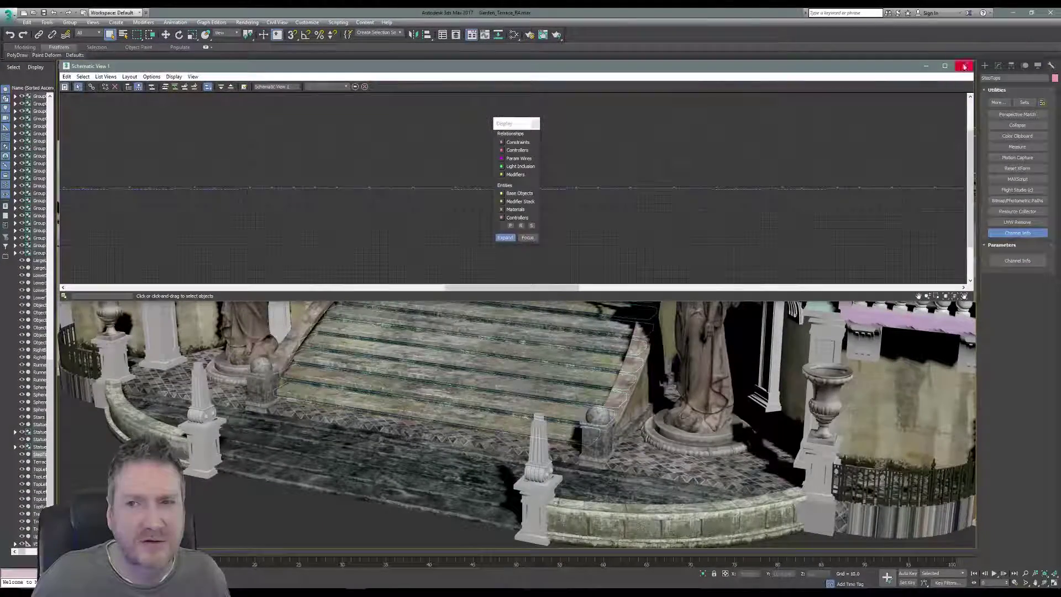
left_click(964, 66)
left_click(514, 34)
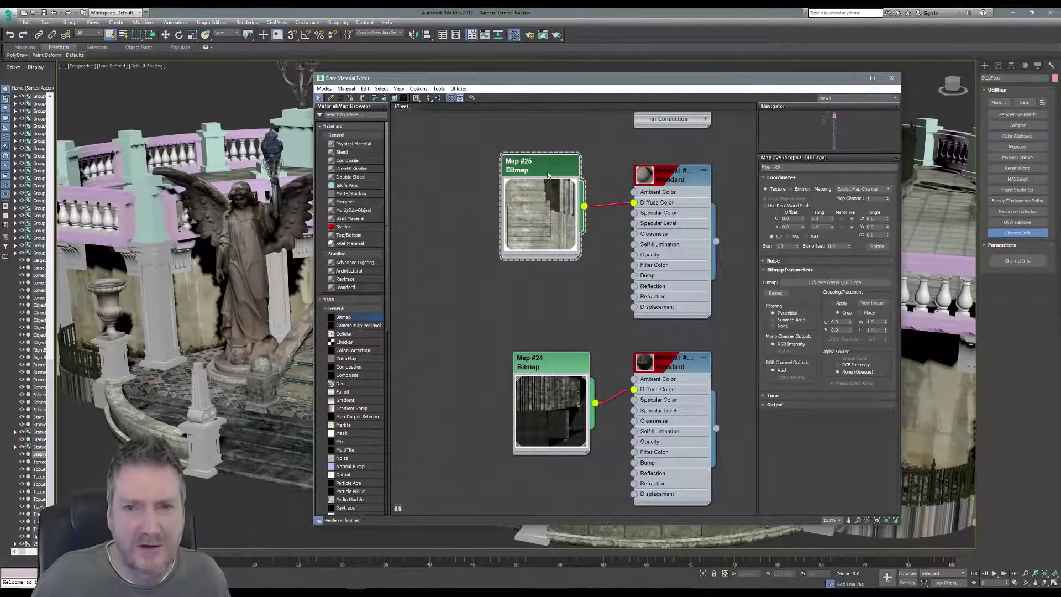
- Replace the image in the Map #25 bitmap with Steps3_DIFF_Painted.tga and close the material editor
left_click(834, 282)
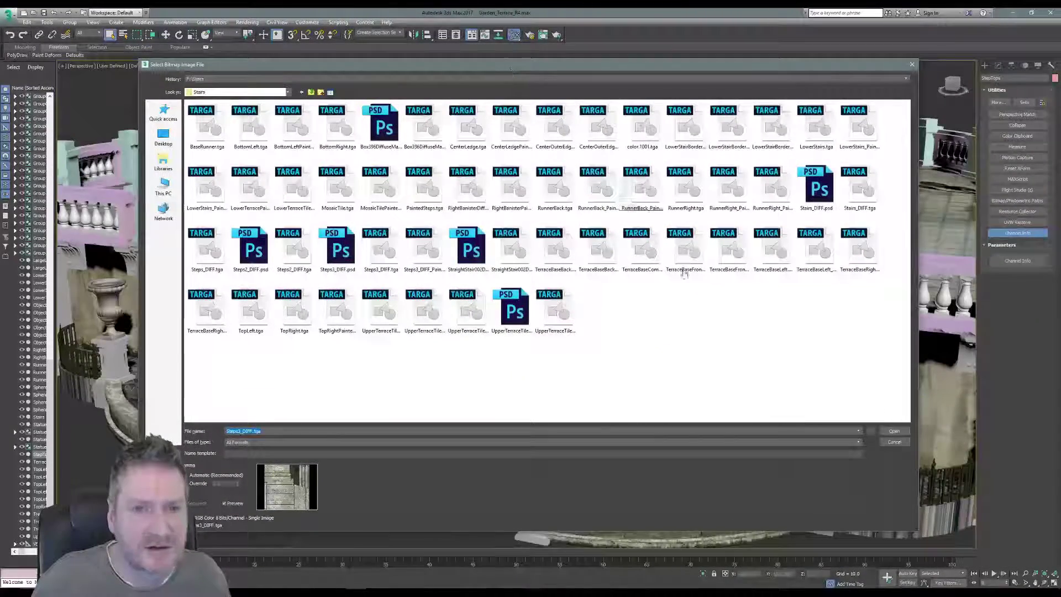
left_click(744, 342)
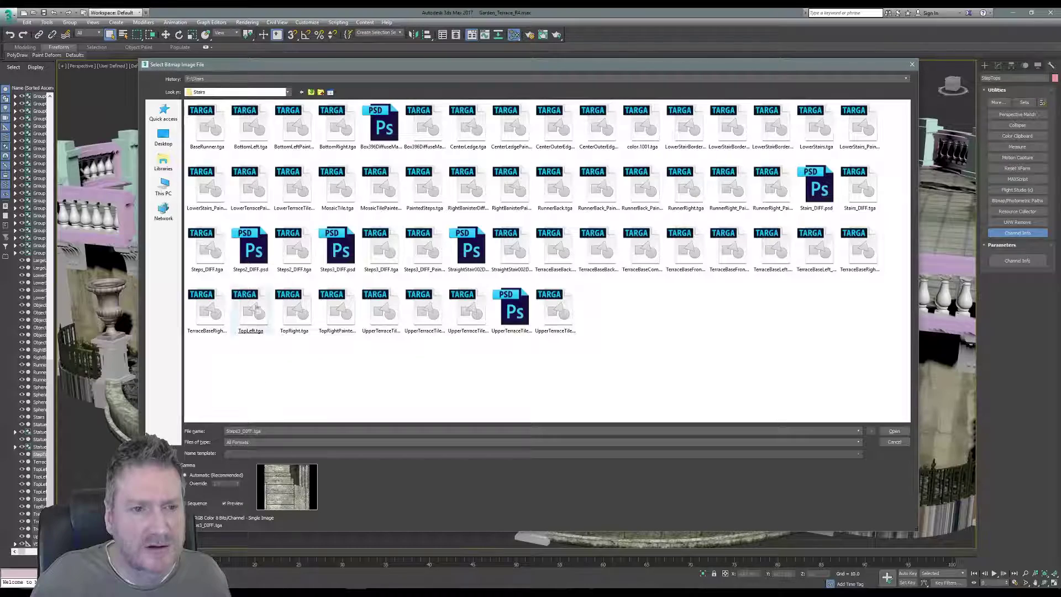
left_click(432, 252)
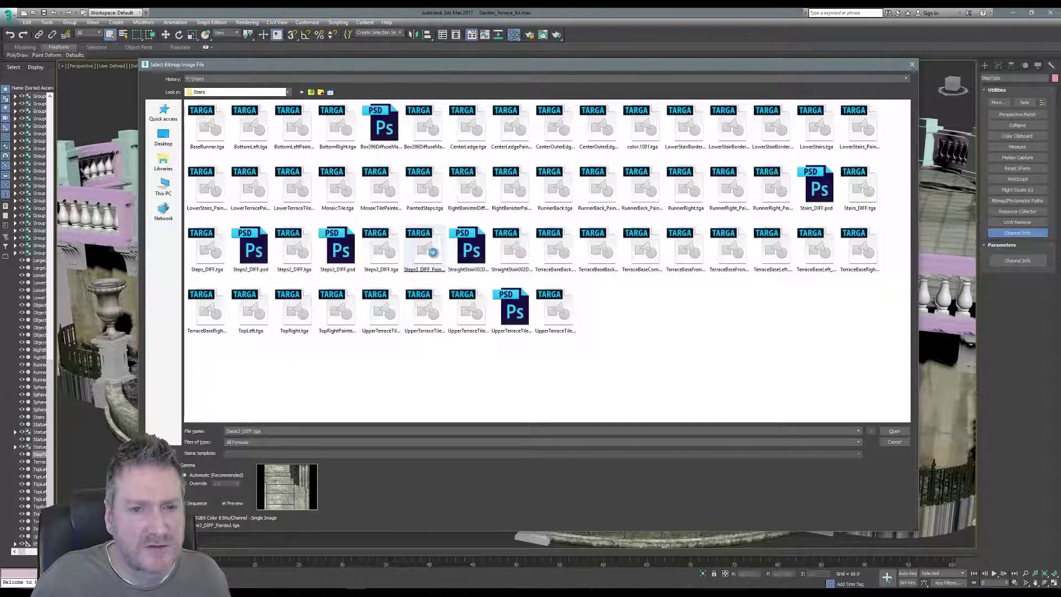
key("Return")
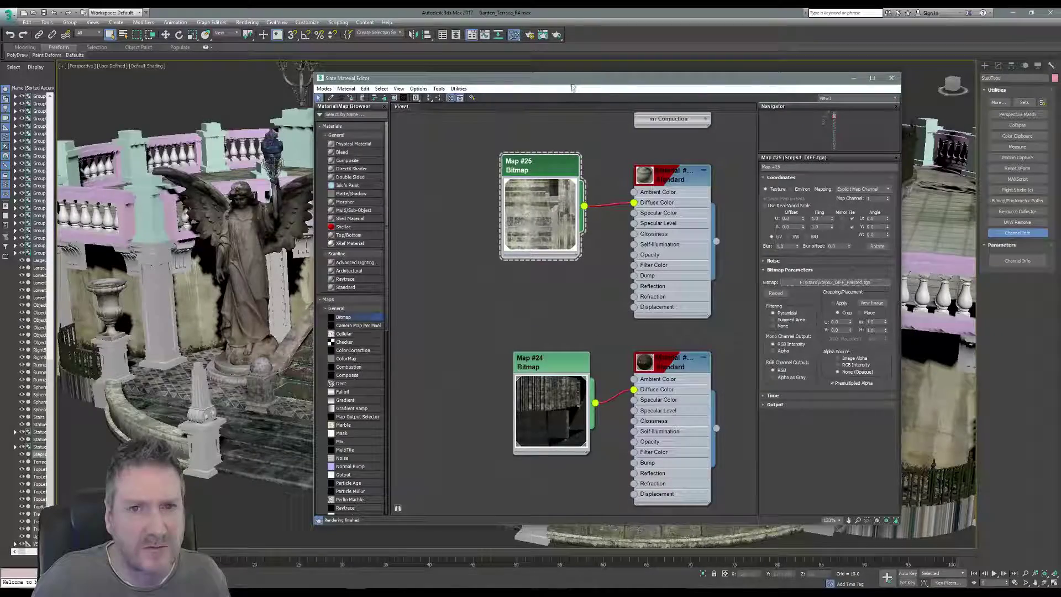
left_click(891, 78)
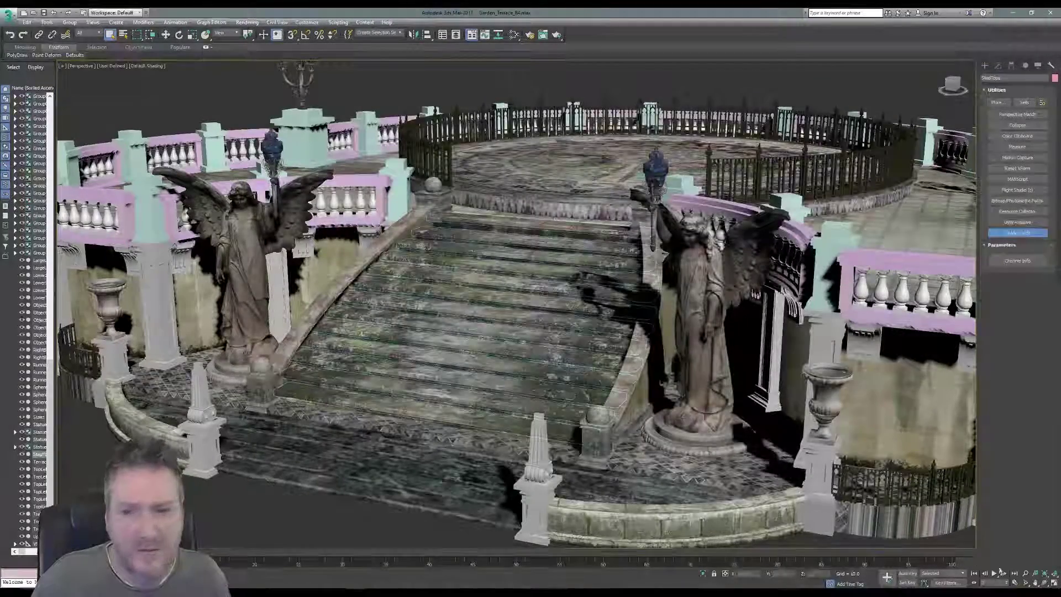
- Examine the painted stair texture from above, from the front and close up
mouse_move(547, 352)
middle_mouse_down("alt")
mouse_move(509, 348)
mouse_move(509, 398)
mouse_move(536, 381)
mouse_move(549, 314)
mouse_move(547, 331)
middle_mouse_up("alt")
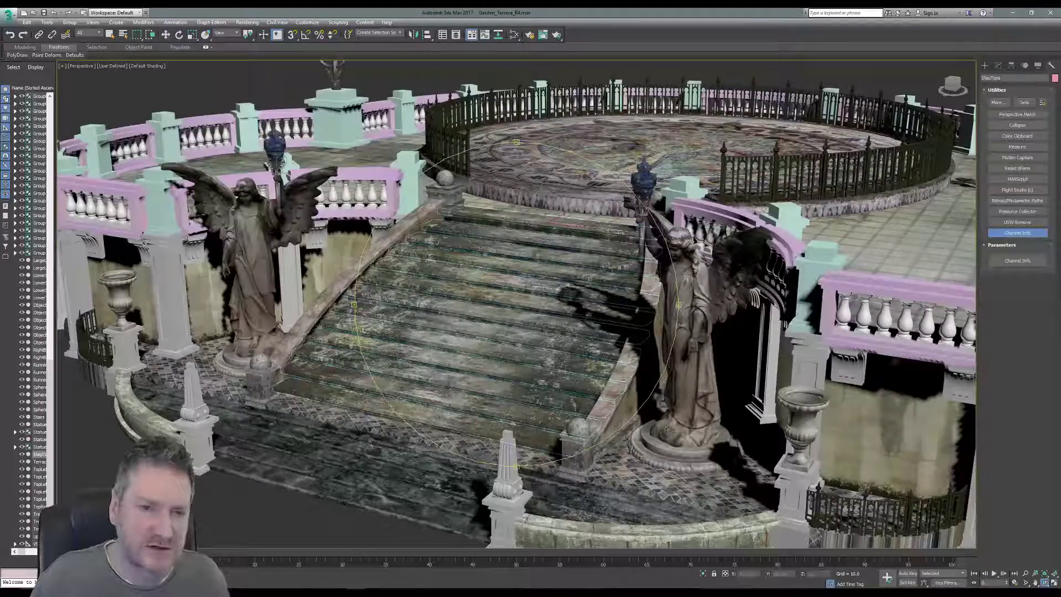
middle_click_drag(563, 215, 558, 281, "alt")
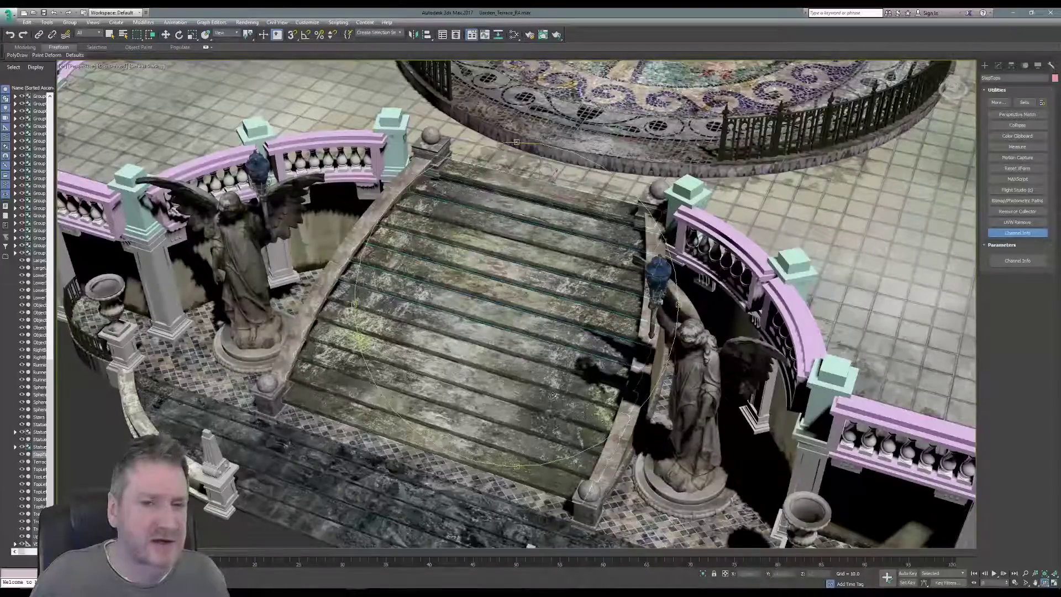
left_click_drag(552, 396, 524, 328)
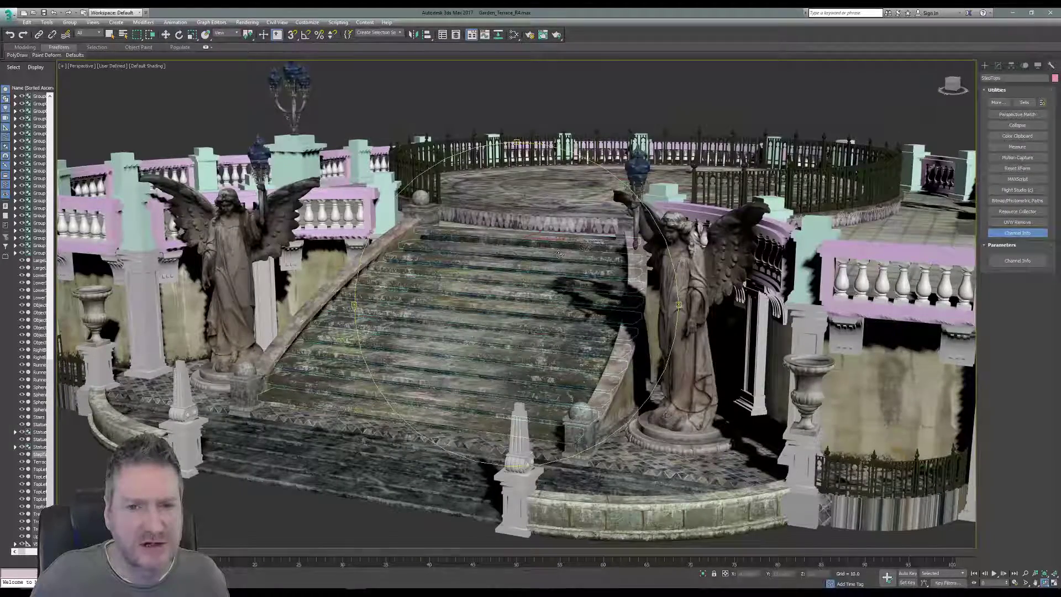
scroll(559, 254, "up", 10)
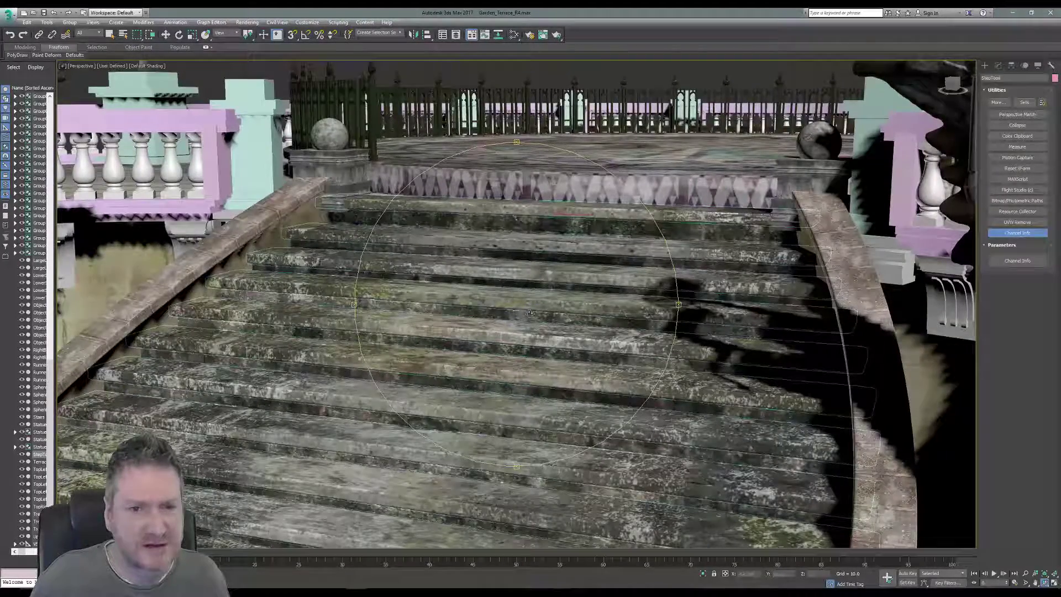
scroll(530, 317, "down", 12)
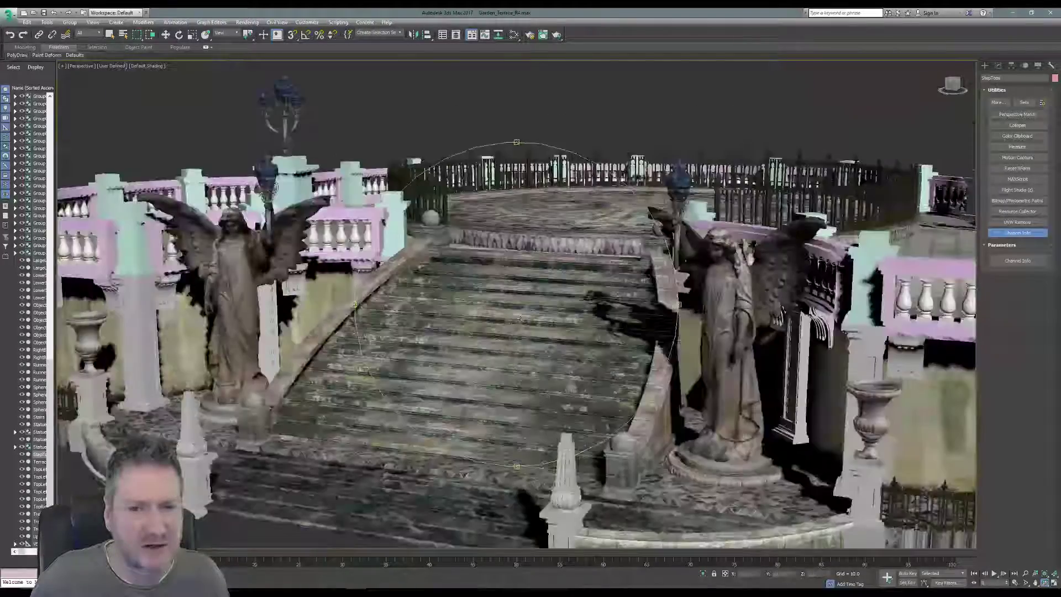
middle_click_drag(521, 318, 476, 271)
left_click_drag(625, 301, 609, 284)
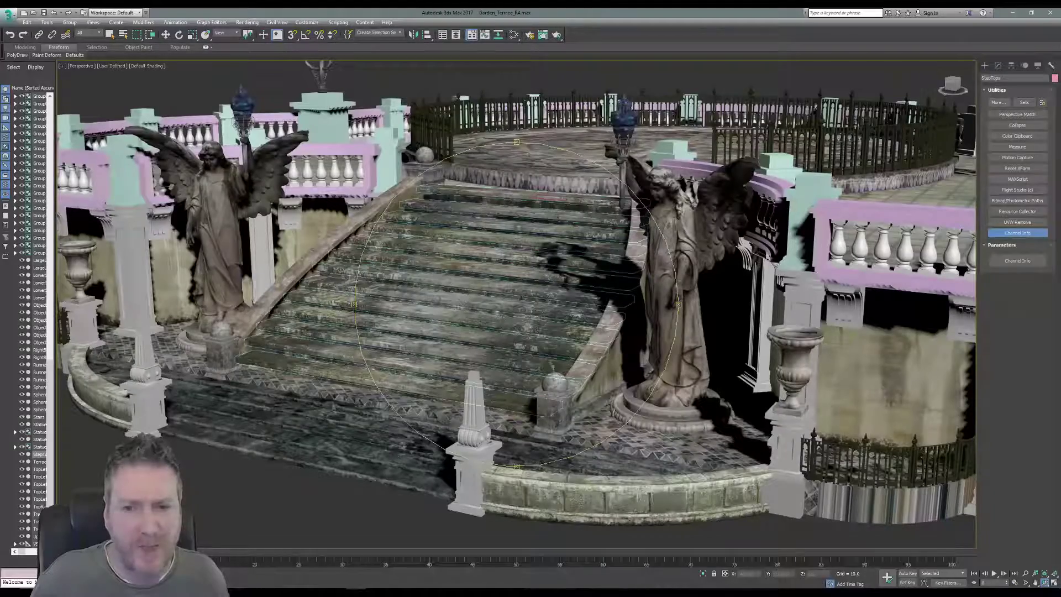
- Examine the whole terrace, including the angel statue, the walls behind it and the mosaic floor, for areas that still need texturing
middle_click_drag(514, 322, 278, 445)
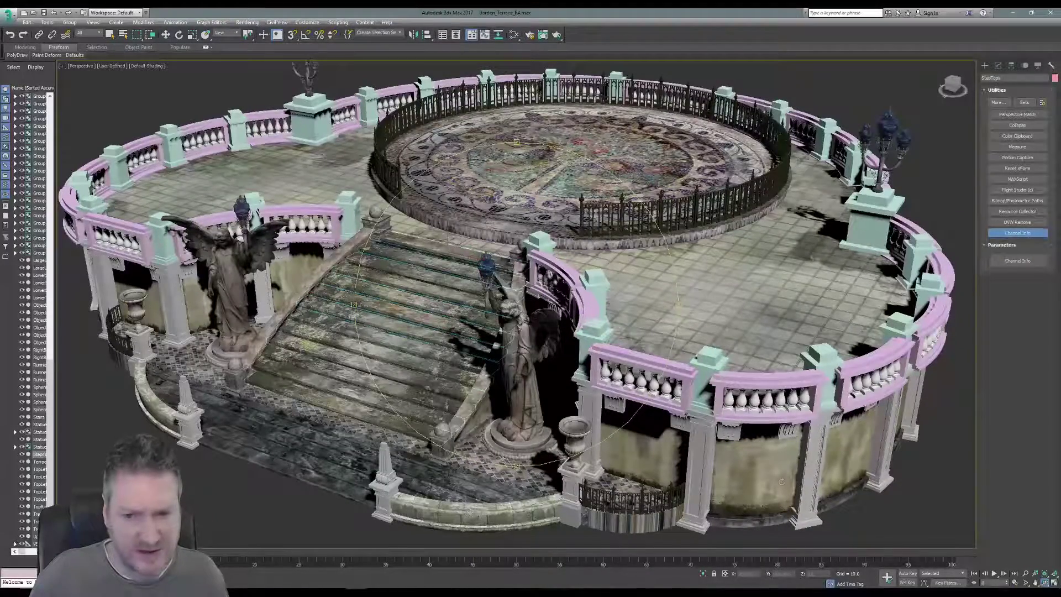
left_click_drag(301, 376, 255, 317)
scroll(255, 318, "up", 8)
middle_click_drag(255, 318, 559, 303)
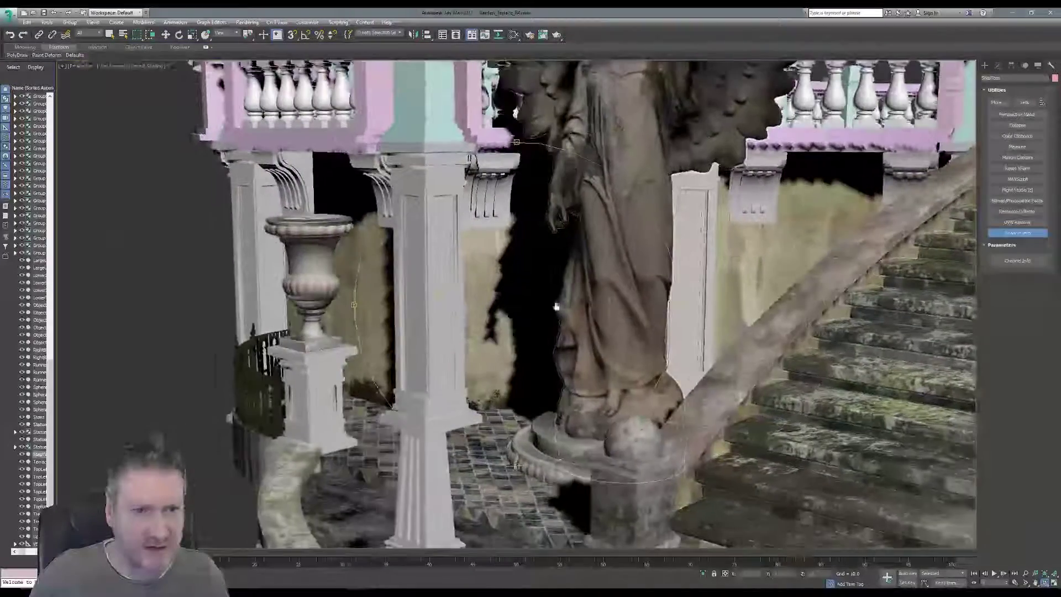
left_click_drag(559, 303, 497, 308)
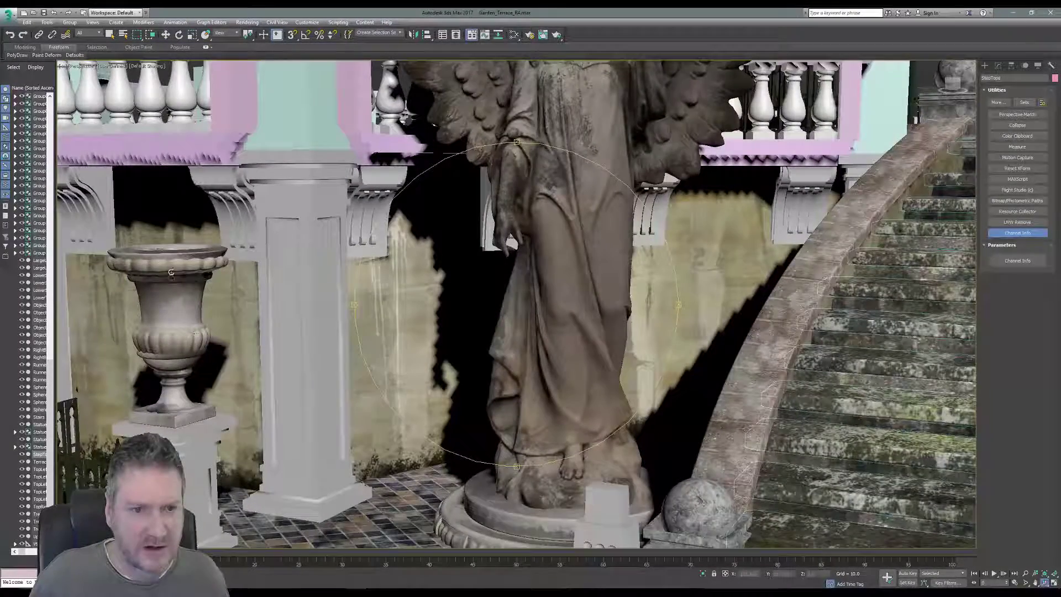
scroll(416, 312, "down", 7)
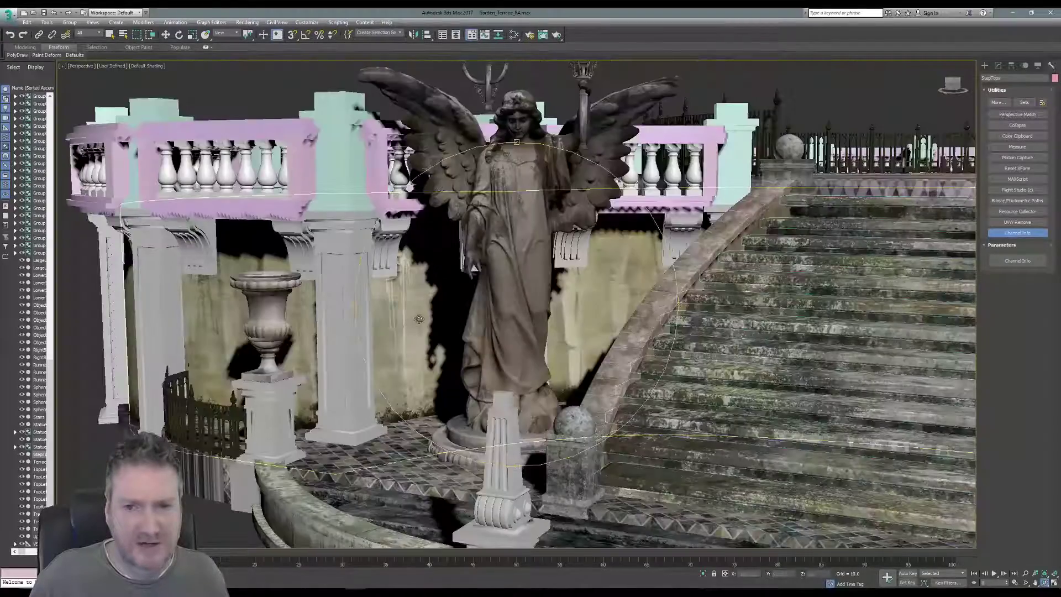
middle_click_drag(516, 318, 463, 294)
scroll(384, 321, "down", 5)
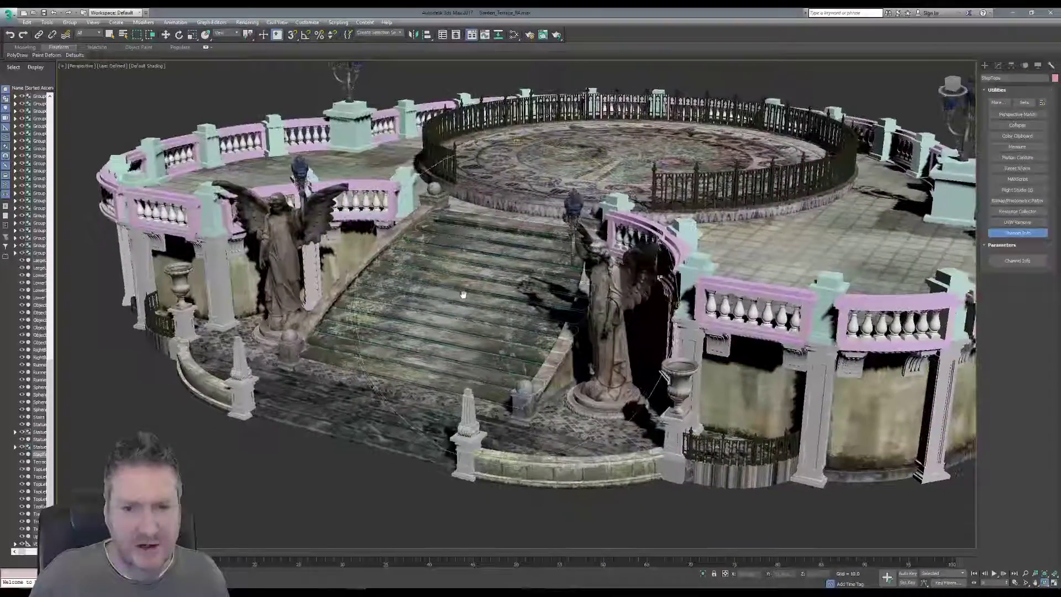
left_click_drag(527, 288, 464, 330)
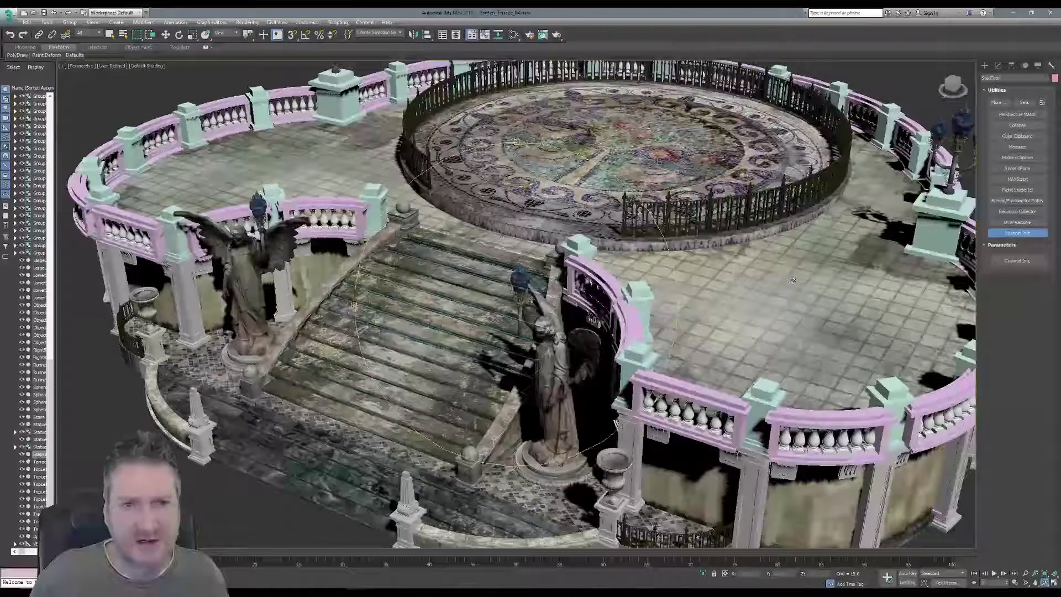
middle_click_drag(488, 102, 443, 134)
- Select the curved ledge beneath the iron fence around the mosaic floor and isolate it
left_click(111, 35)
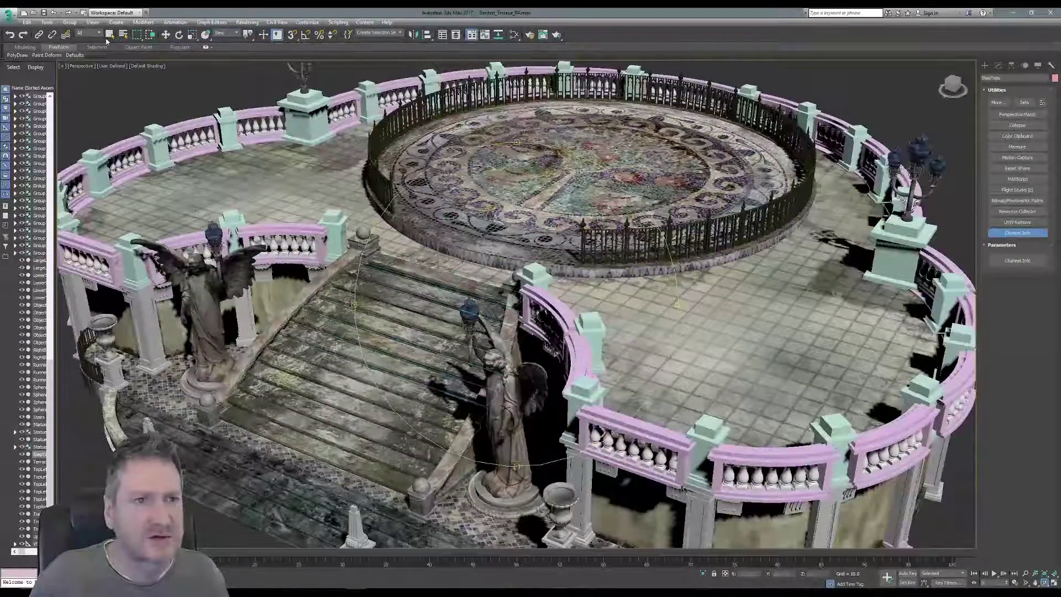
left_click(614, 265)
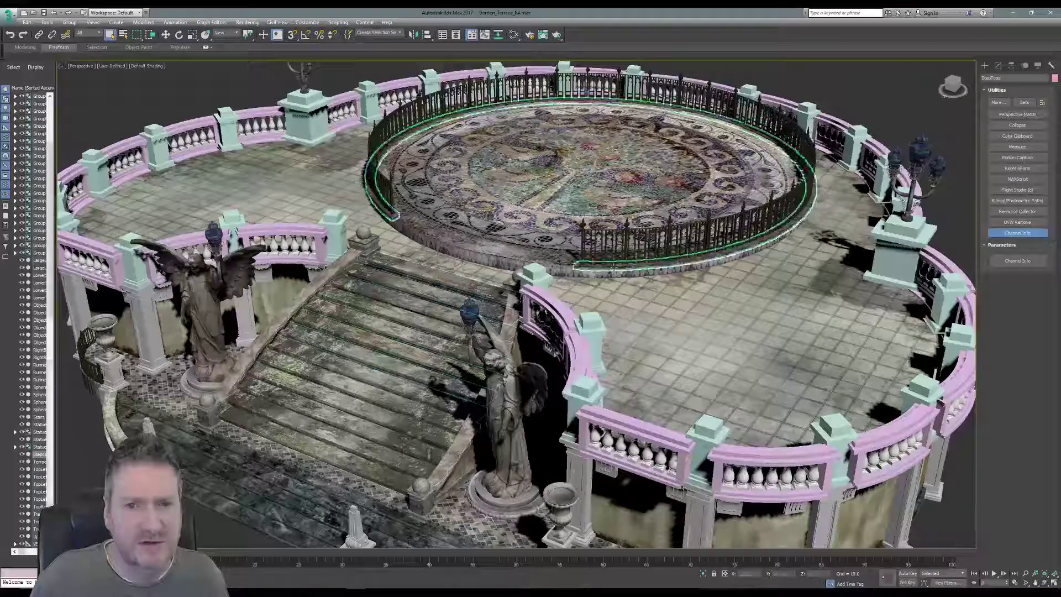
left_click(46, 22)
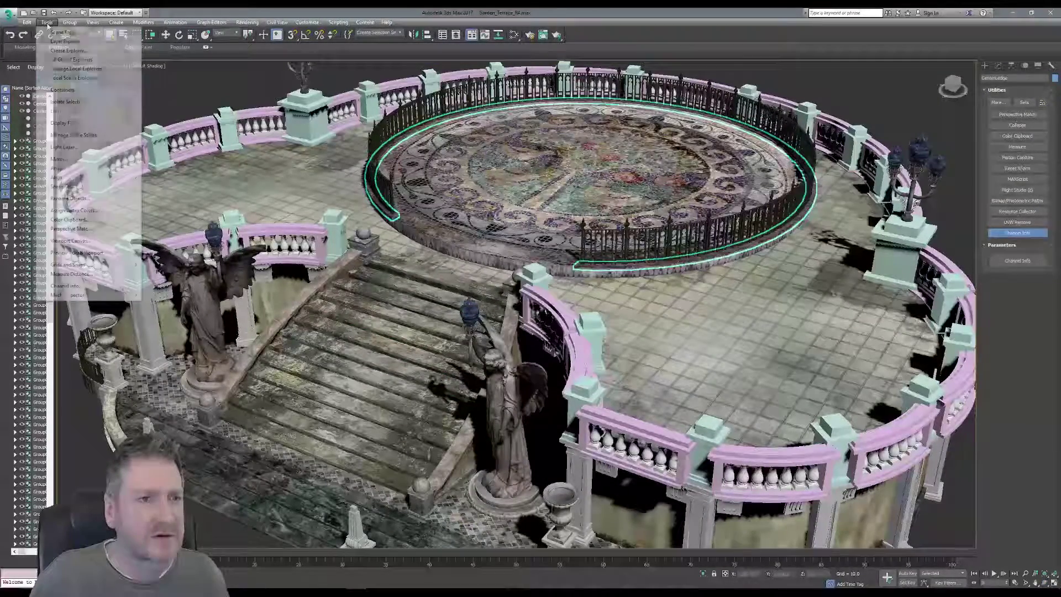
left_click(83, 104)
- Inspect the isolated ledge's texture along its end and full curve, and show its modifier stack
scroll(522, 287, "up", 8)
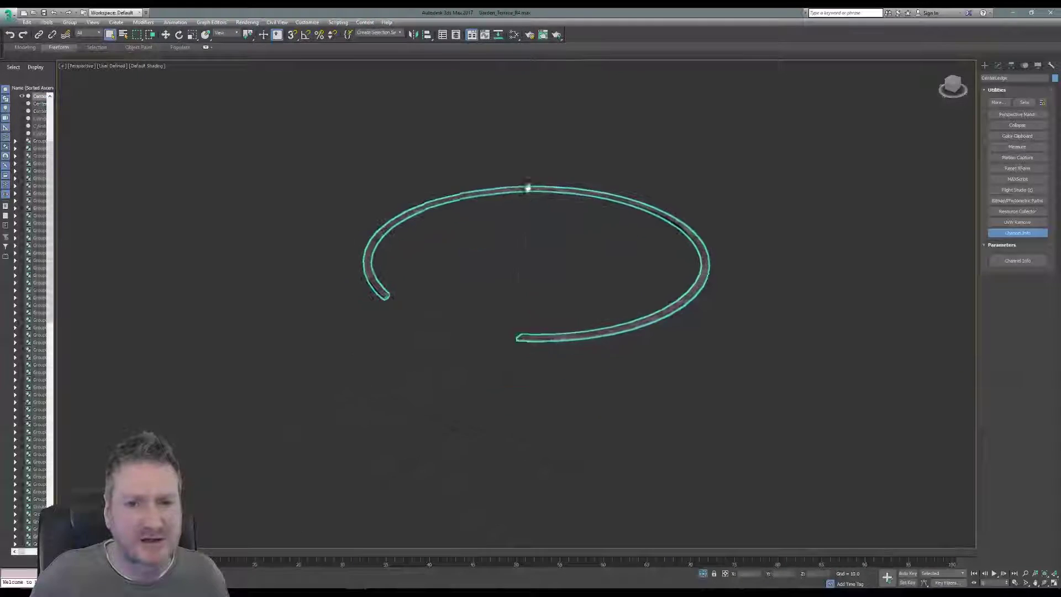
middle_click_drag(522, 302, 496, 286)
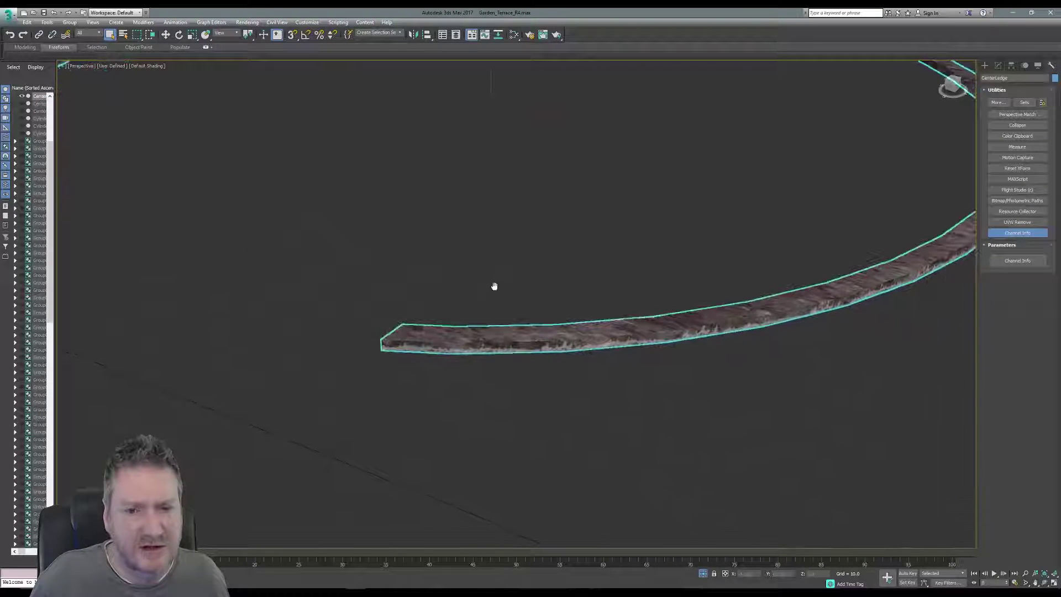
scroll(712, 244, "down", 4)
middle_click_drag(636, 197, 587, 259)
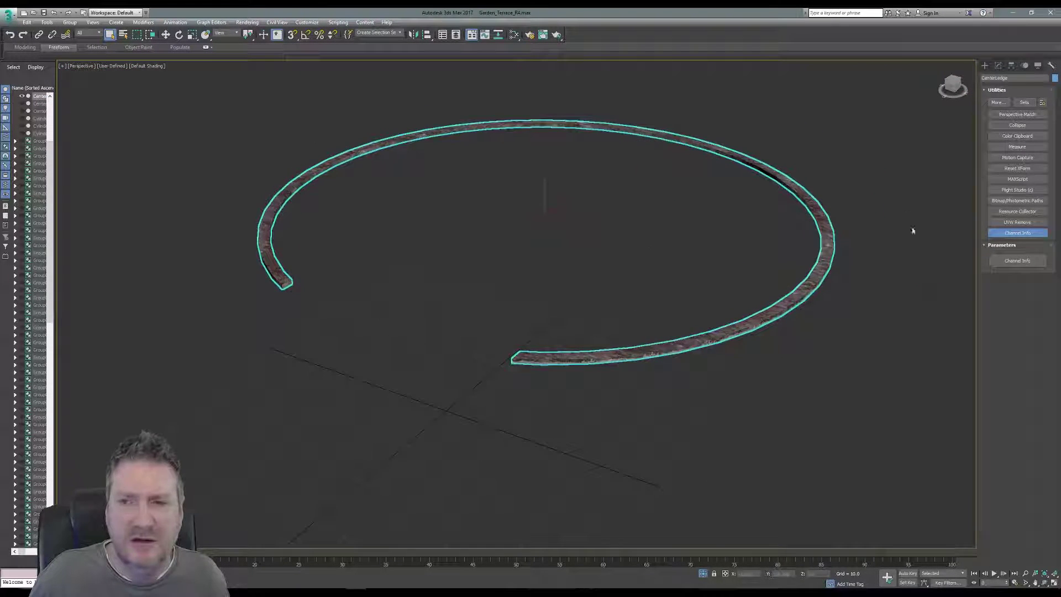
left_click(997, 65)
scroll(605, 359, "up", 2)
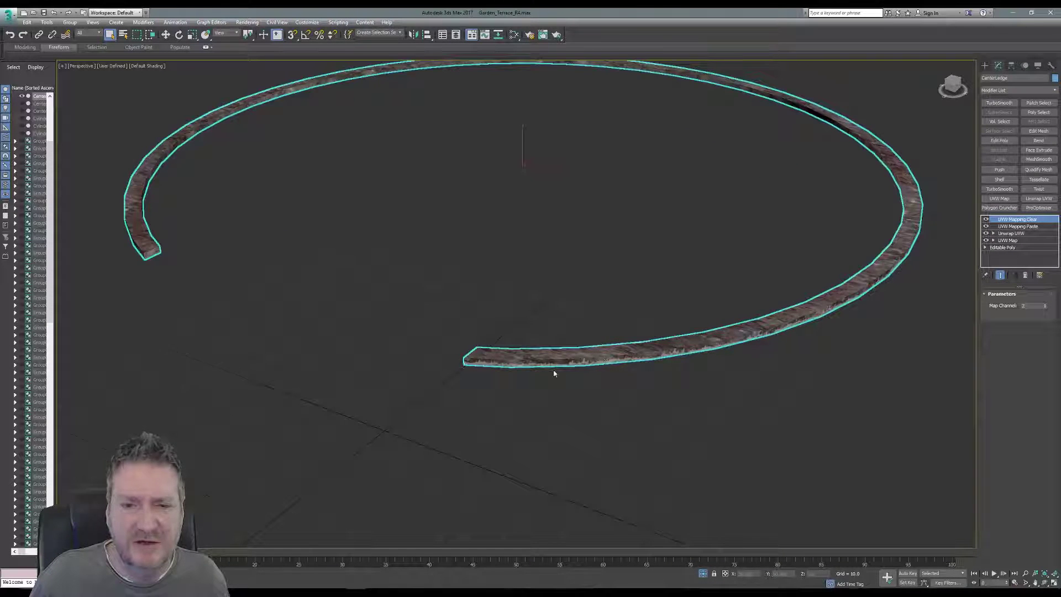
- Collapse the center ledge's entire modifier stack into an Editable Poly and switch to edge editing
scroll(554, 373, "up", 4)
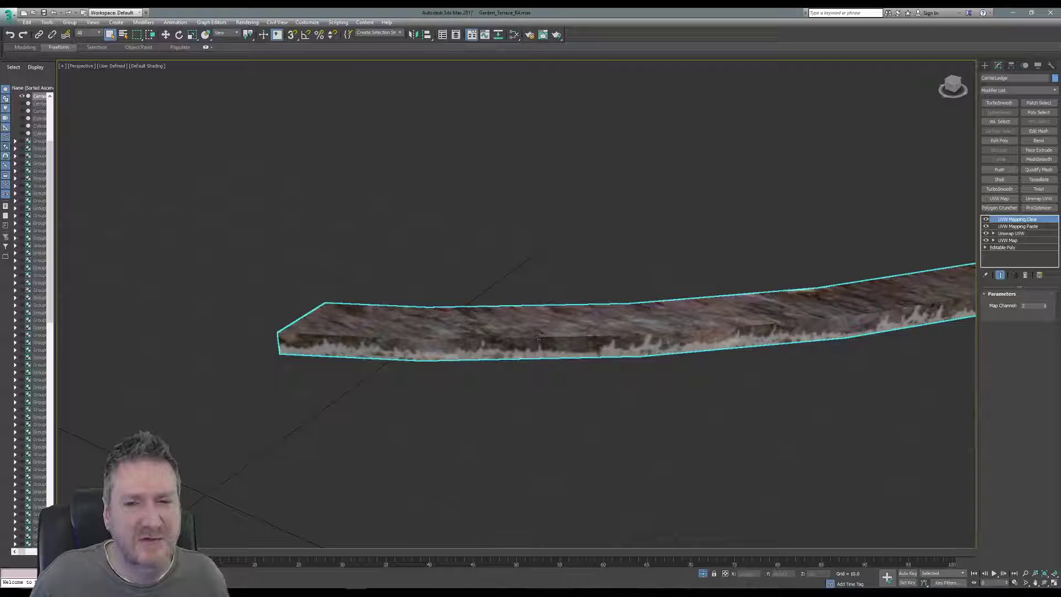
scroll(615, 345, "down", 2)
middle_click_drag(643, 313, 578, 304)
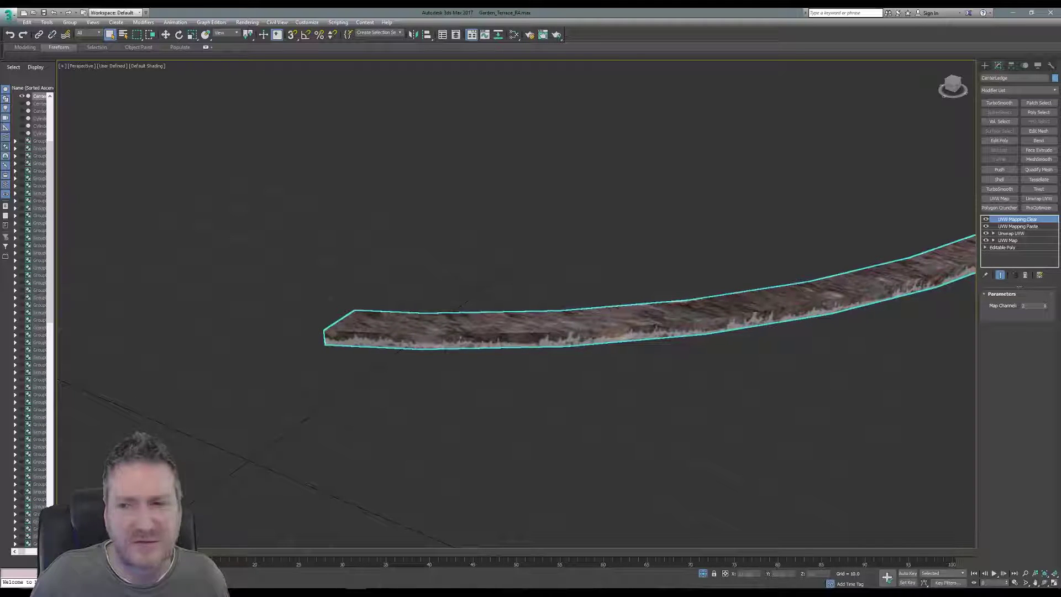
right_click(1013, 222)
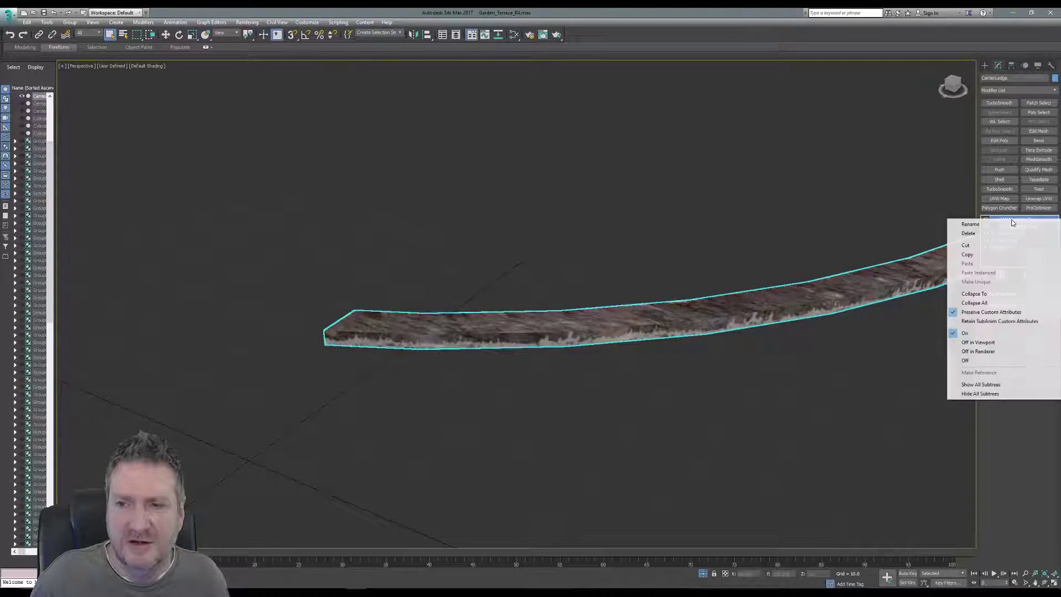
left_click(976, 303)
left_click(570, 325)
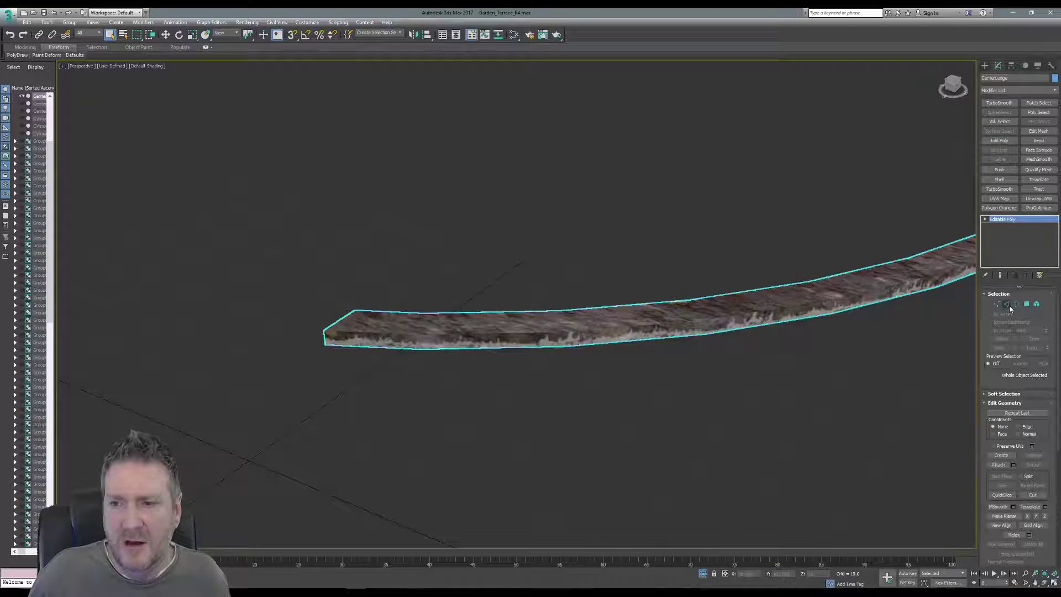
left_click(1007, 304)
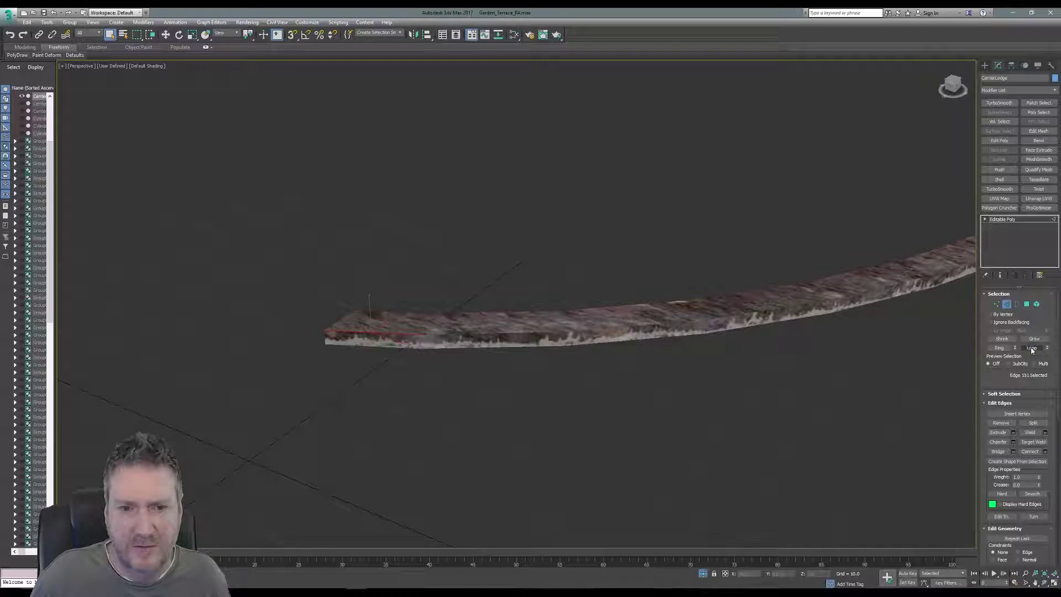
- Select all of the ledge's edges in the maximized Top view
left_click(1000, 348)
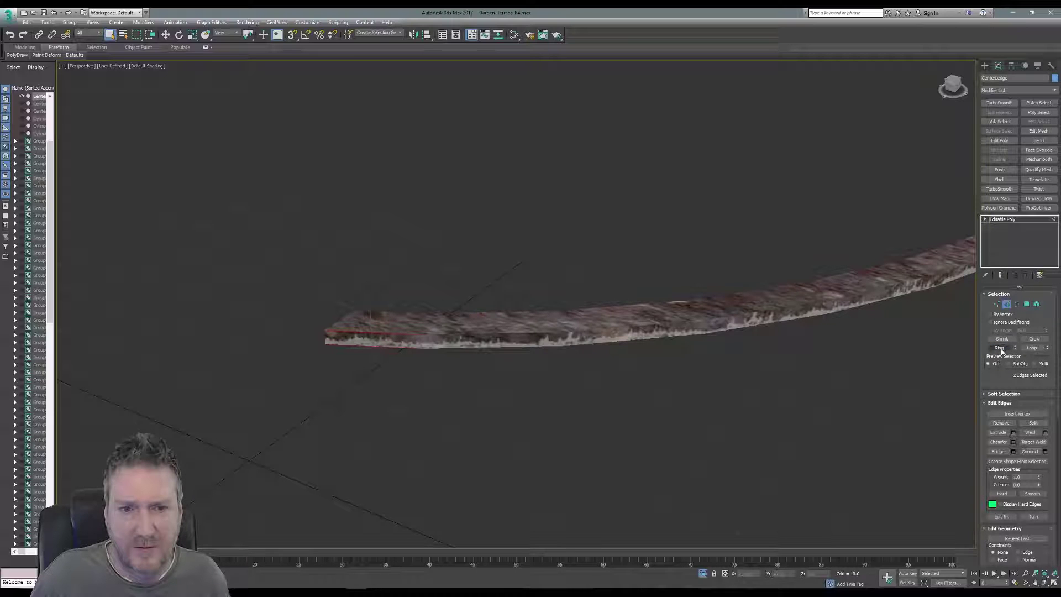
left_click(525, 449)
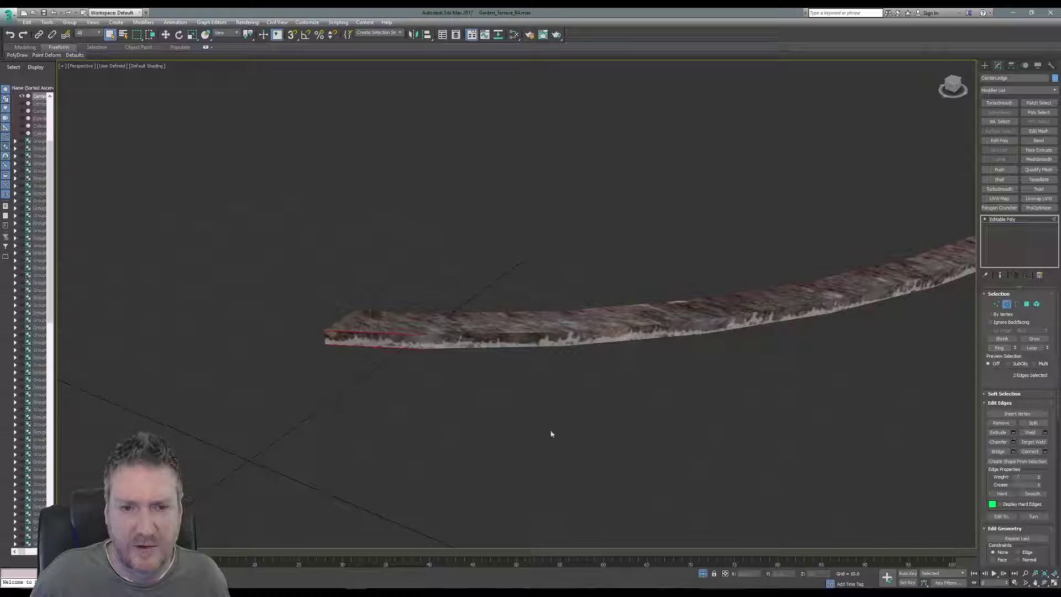
left_click(1054, 583)
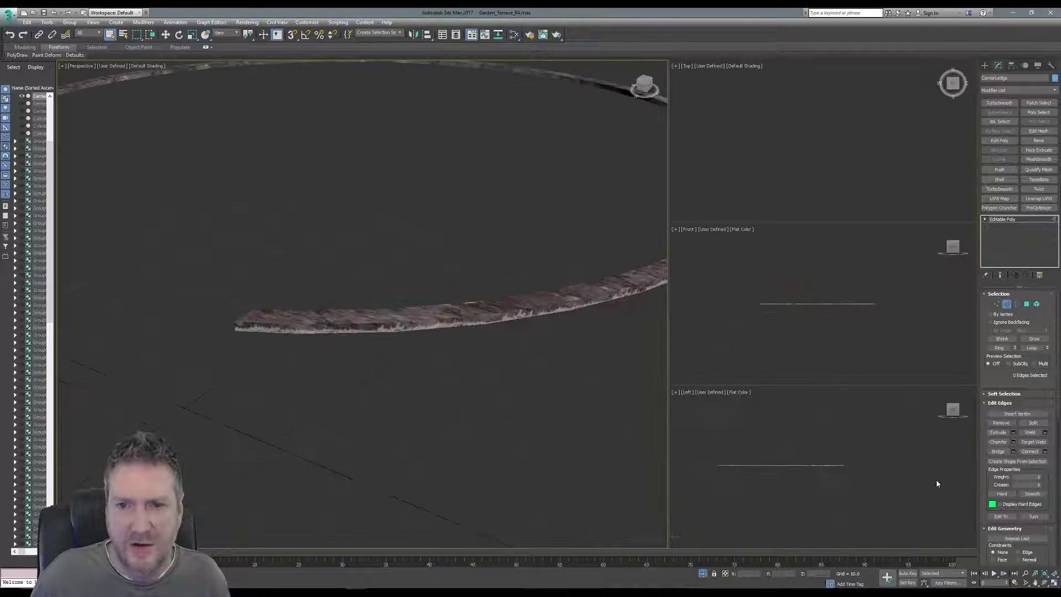
left_click(783, 180)
left_click(1054, 583)
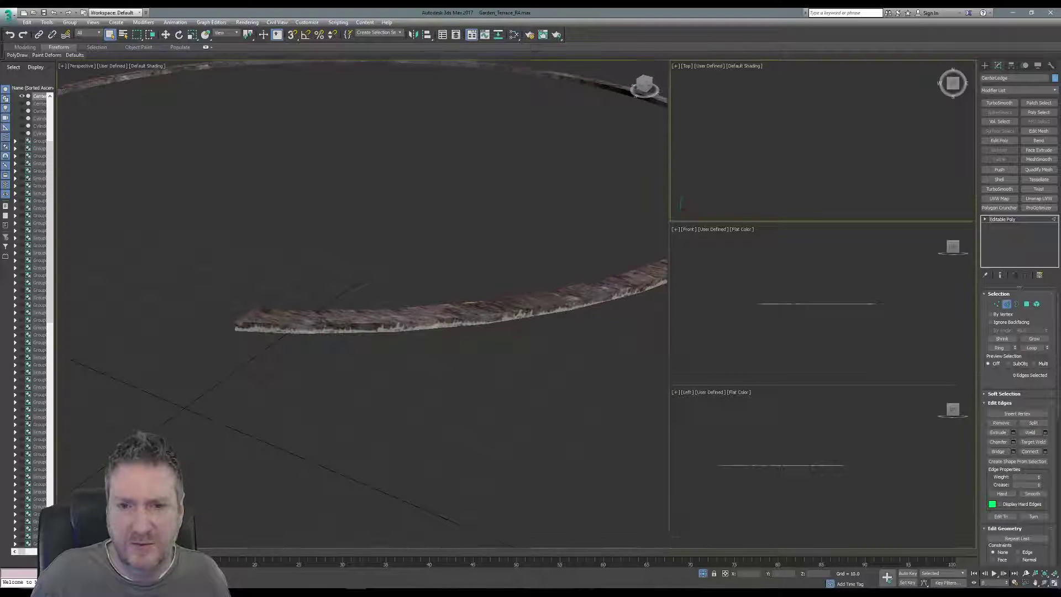
scroll(566, 348, "down", 3)
scroll(579, 271, "down", 2)
middle_click_drag(503, 158, 404, 307)
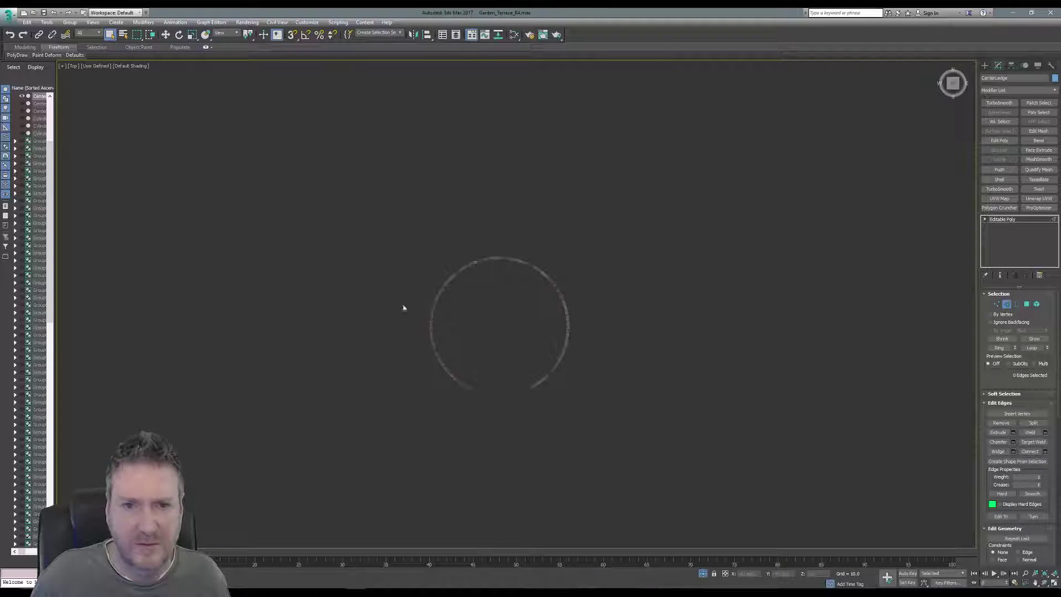
key("ctrl+a")
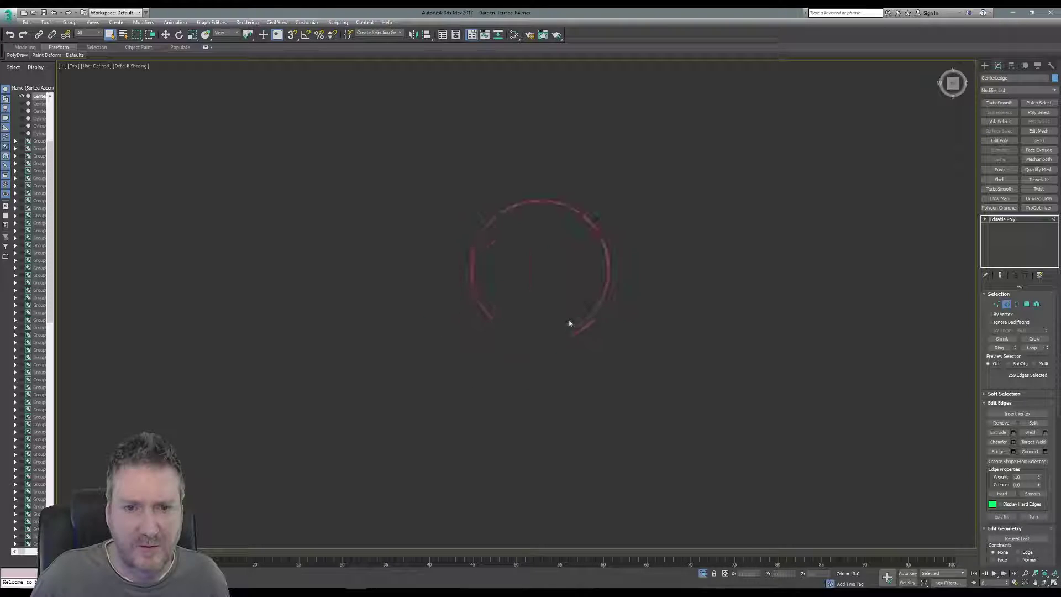
- Examine the selected edges around the ledge's curve from the top and in the perspective view
scroll(553, 312, "up", 5)
scroll(655, 298, "up", 3)
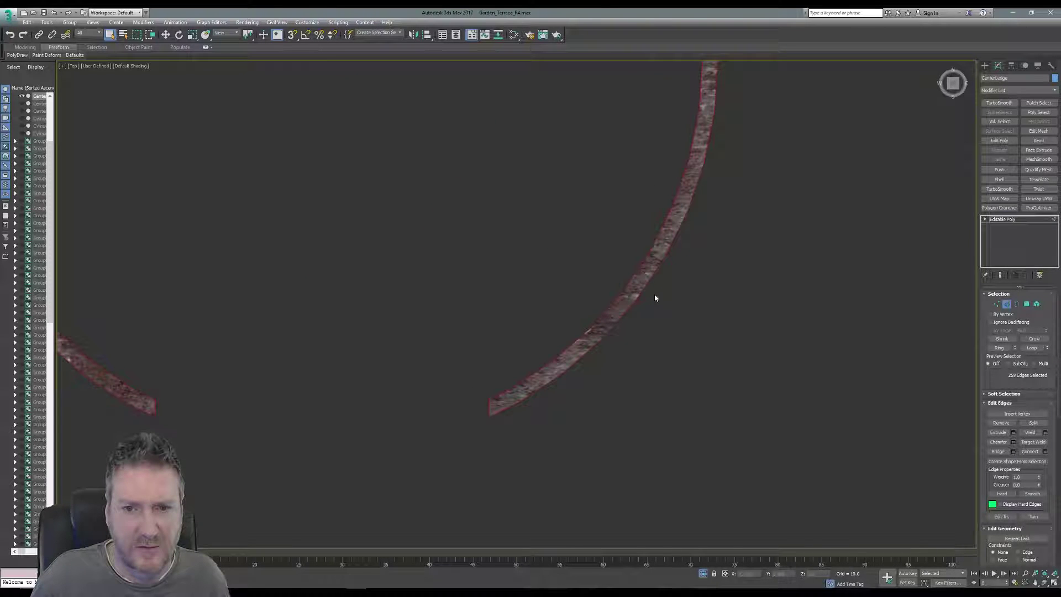
middle_click_drag(626, 249, 670, 428)
scroll(632, 282, "down", 3)
middle_click_drag(505, 213, 528, 255)
key("alt+w")
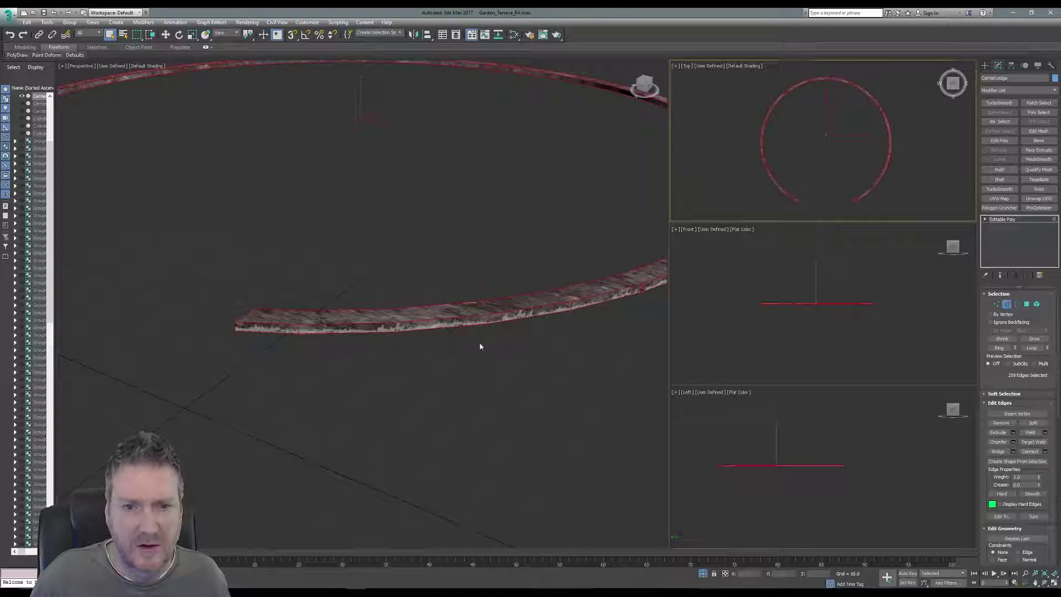
middle_click_drag(481, 349, 463, 349)
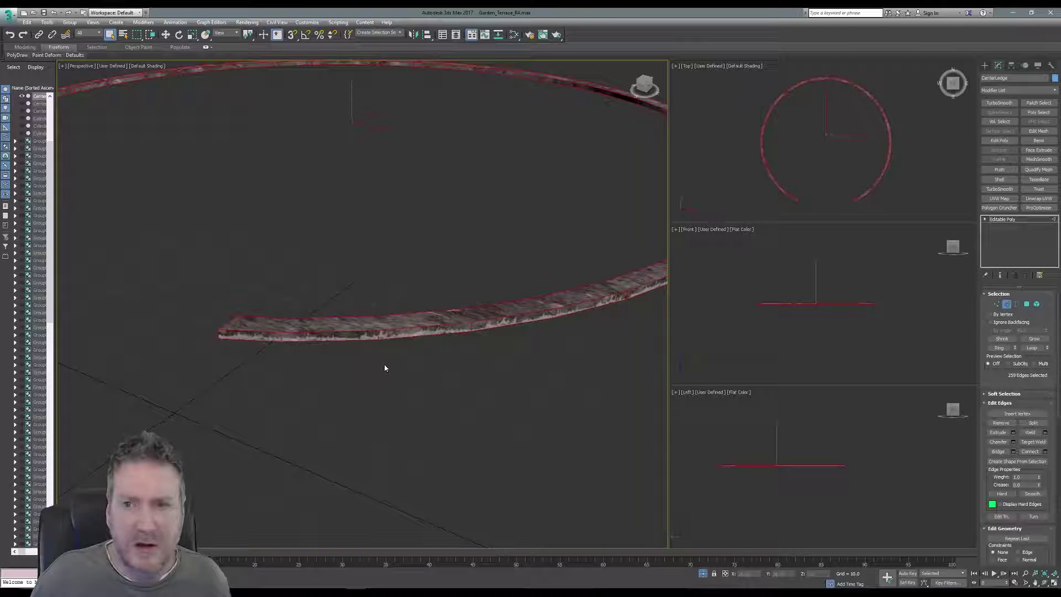
- Remove the vertical edges at the ledge's left end from the edge selection in the Front view
scroll(774, 329, "up", 4)
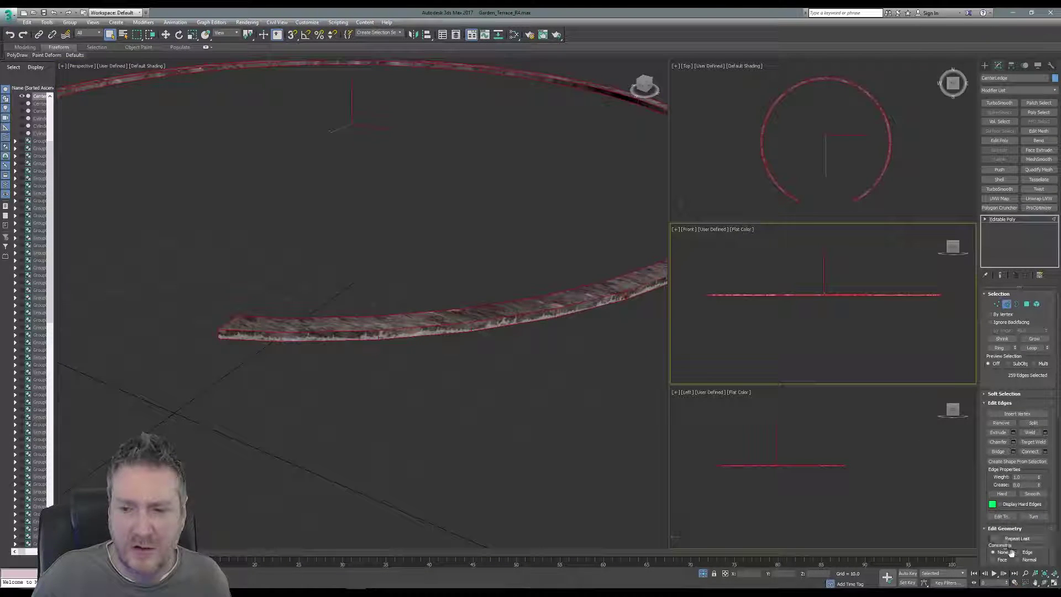
left_click(1054, 582)
middle_click_drag(519, 337, 544, 368)
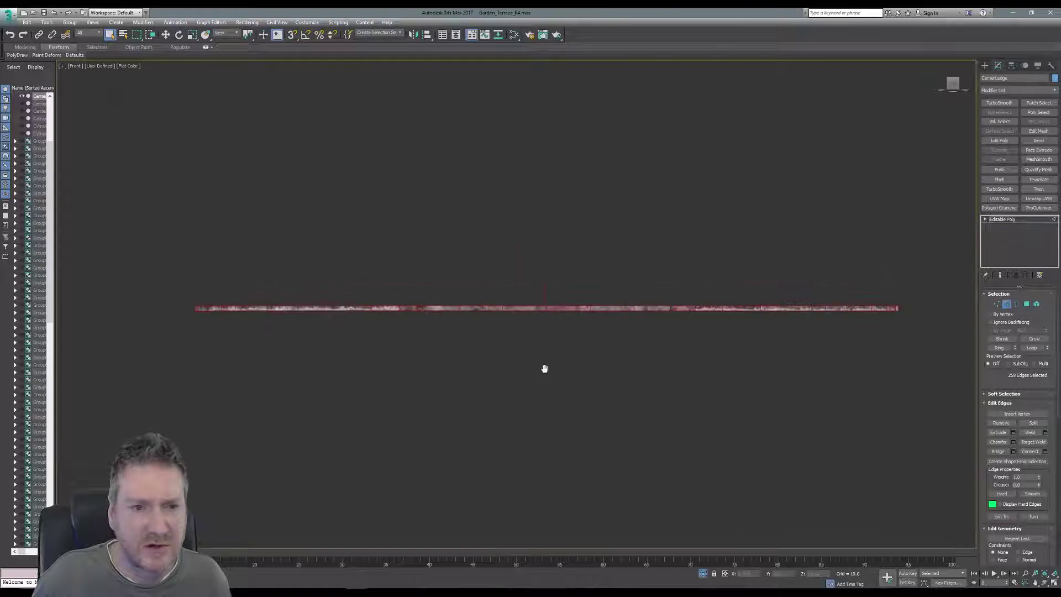
scroll(390, 297, "up", 2)
middle_click_drag(271, 301, 502, 260)
scroll(326, 266, "up", 2)
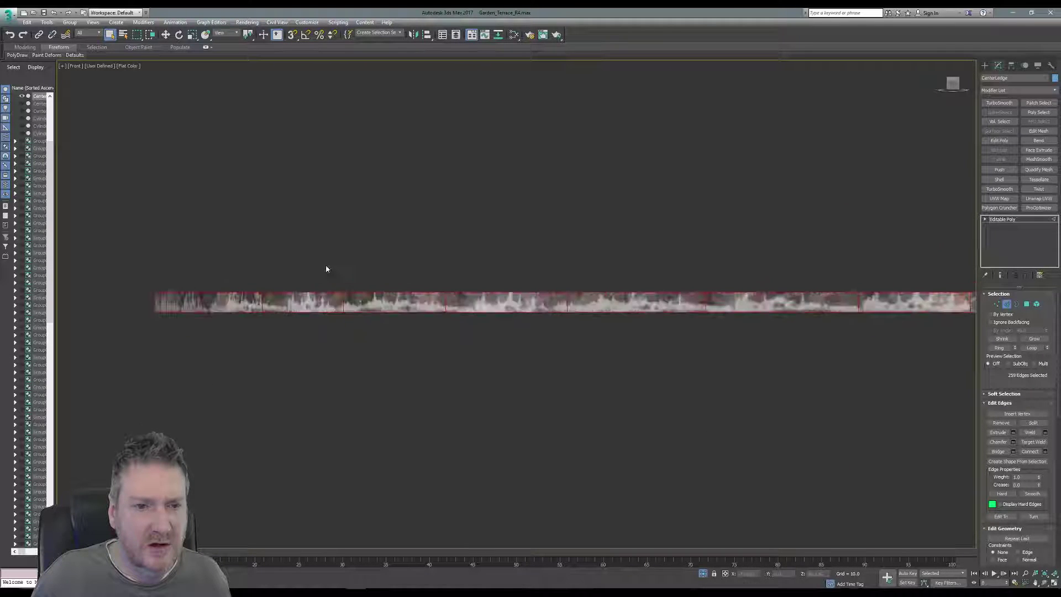
middle_click_drag(326, 270, 339, 250)
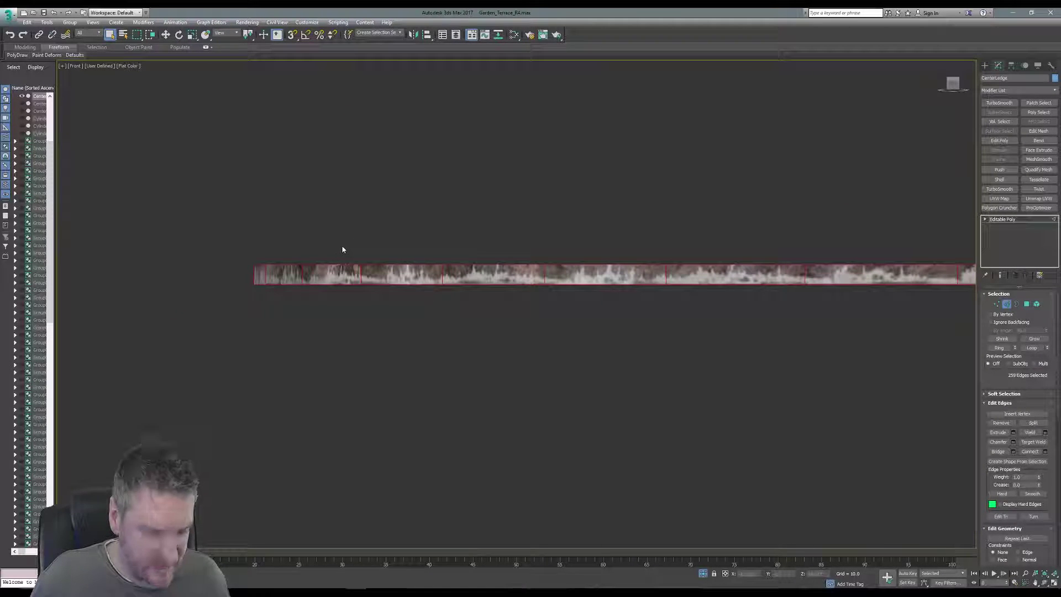
scroll(267, 253, "up", 2)
middle_click_drag(303, 247, 267, 216)
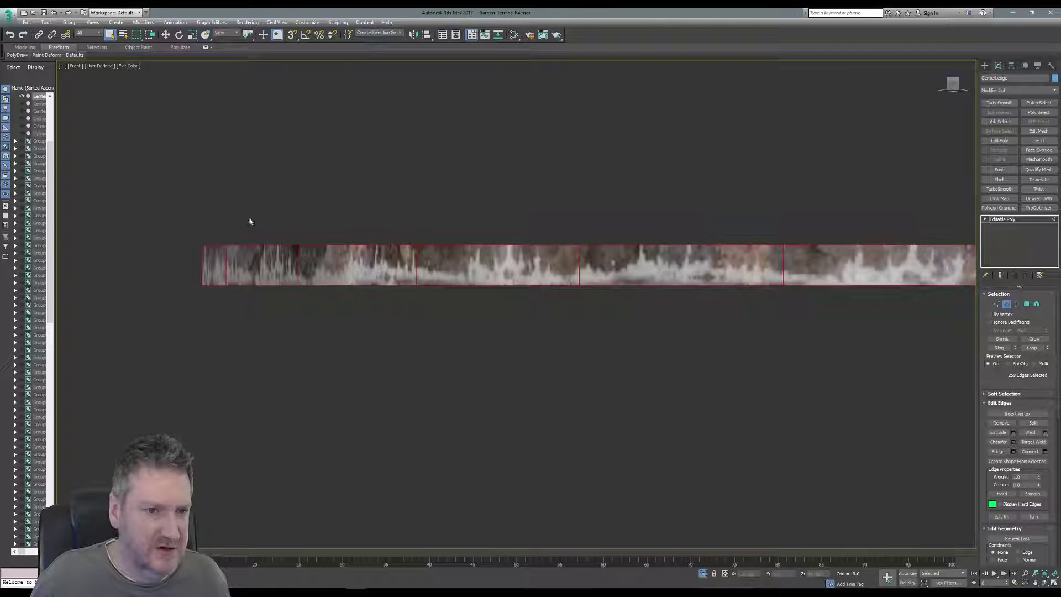
left_click_drag(192, 262, 638, 276)
left_click_drag(810, 280, 811, 280)
- Deselect the vertical edges across the ledge's middle section in the Front view, keeping the long horizontal edges selected
middle_click_drag(864, 320, 346, 308)
left_click_drag(404, 258, 836, 258, "alt")
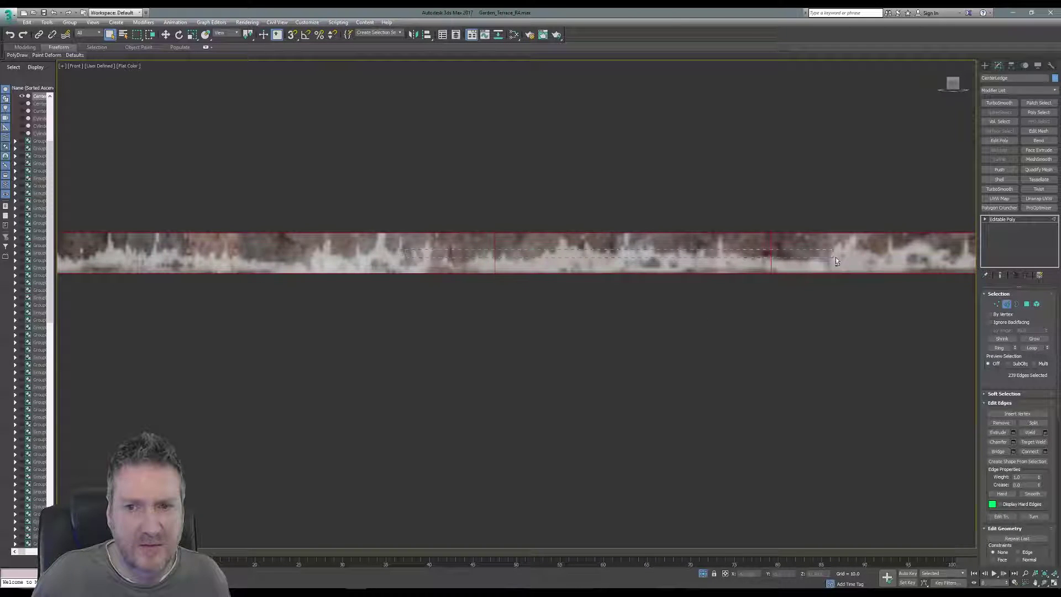
middle_click_drag(886, 336, 289, 346)
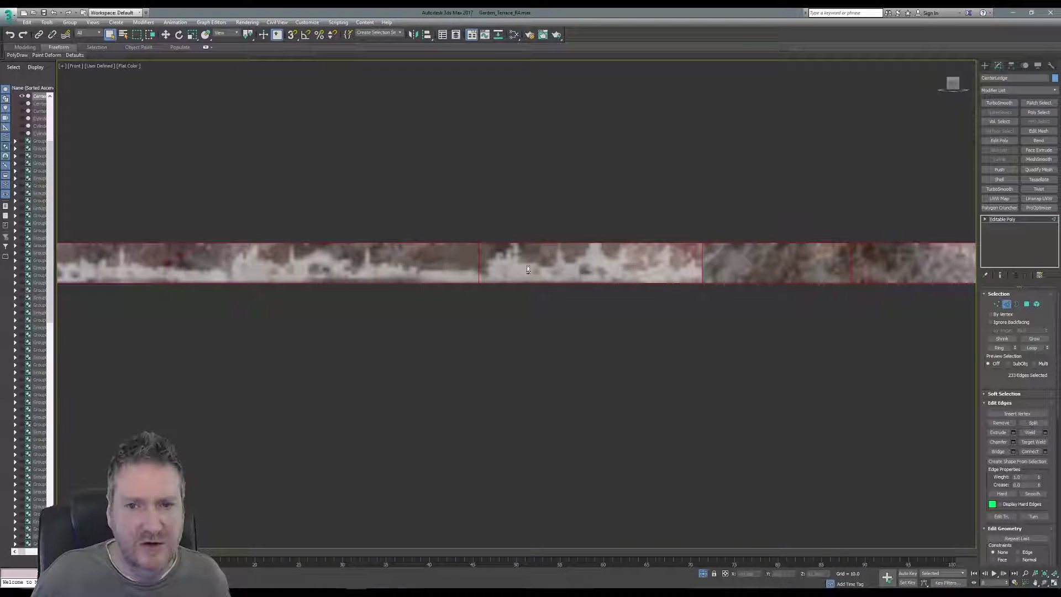
left_click_drag(812, 273, 884, 268)
middle_click_drag(912, 362, 502, 352)
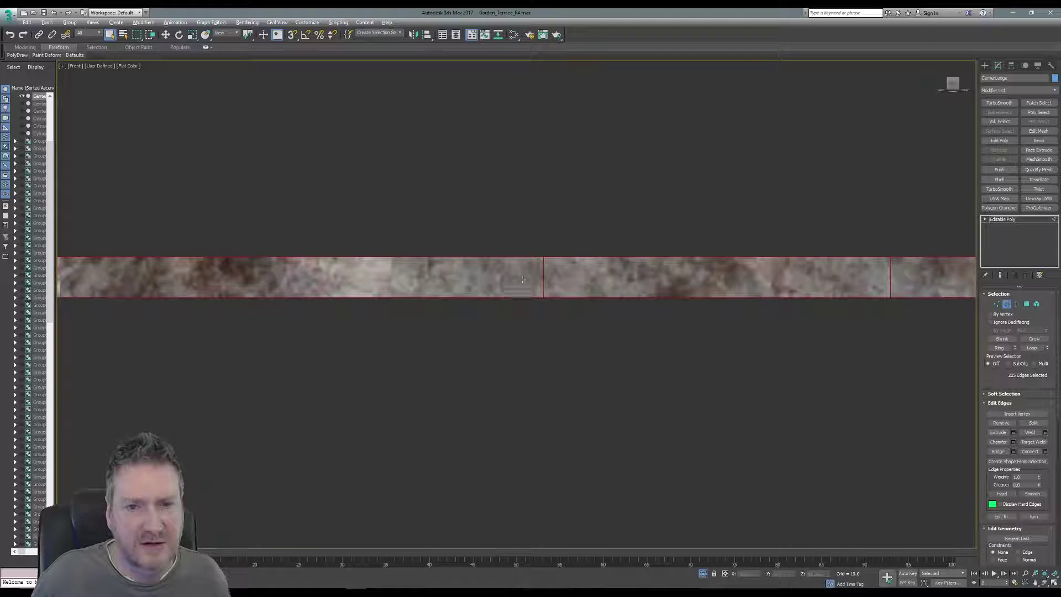
left_click_drag(902, 279, 927, 281, "alt")
middle_click_drag(912, 351, 453, 367)
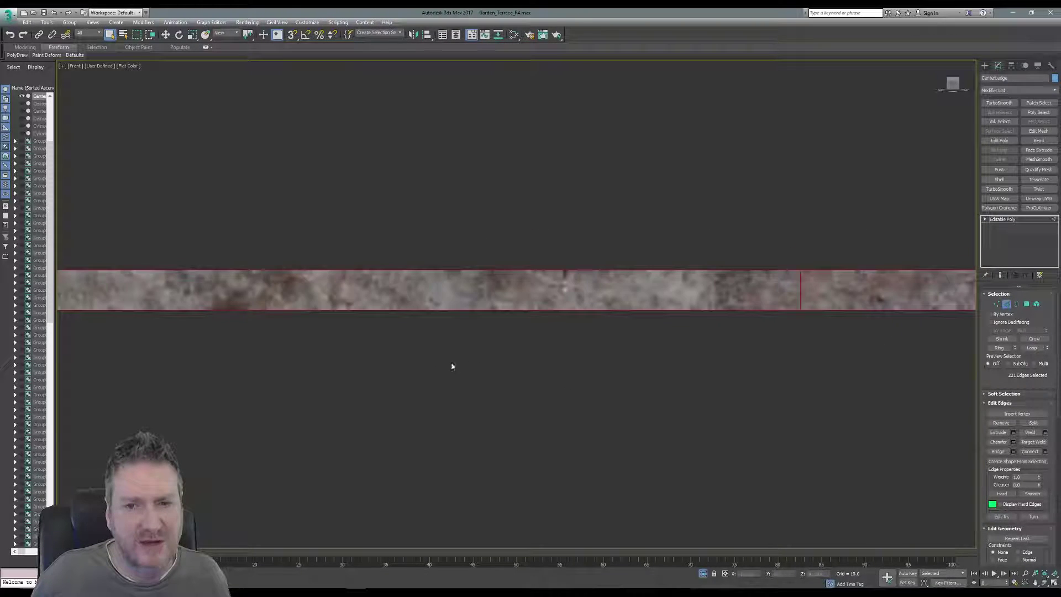
middle_click_drag(643, 371, 365, 362)
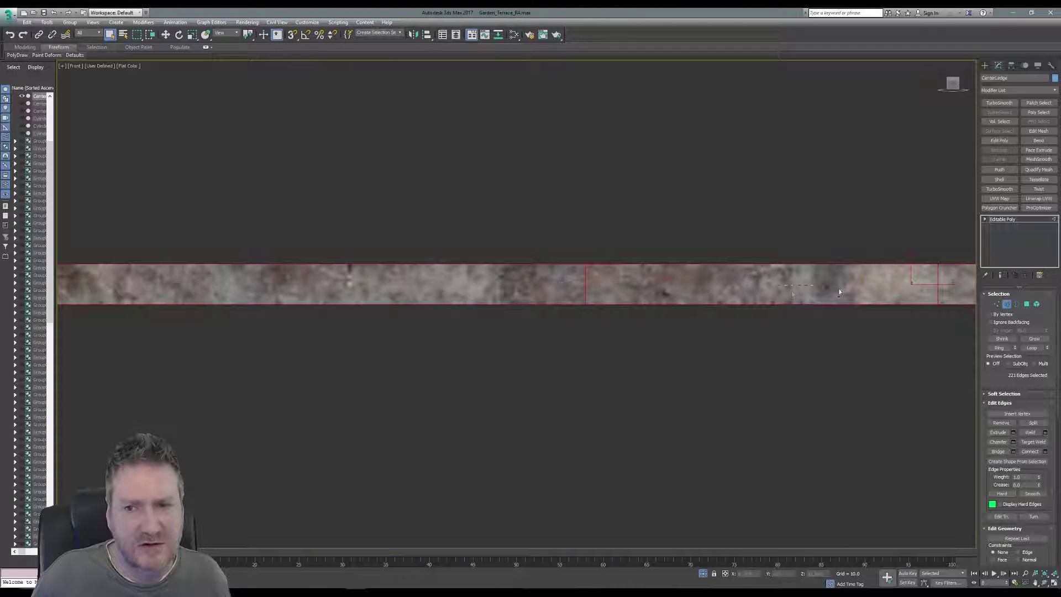
left_click_drag(970, 286, 970, 285, "alt")
middle_click_drag(317, 395, 305, 392)
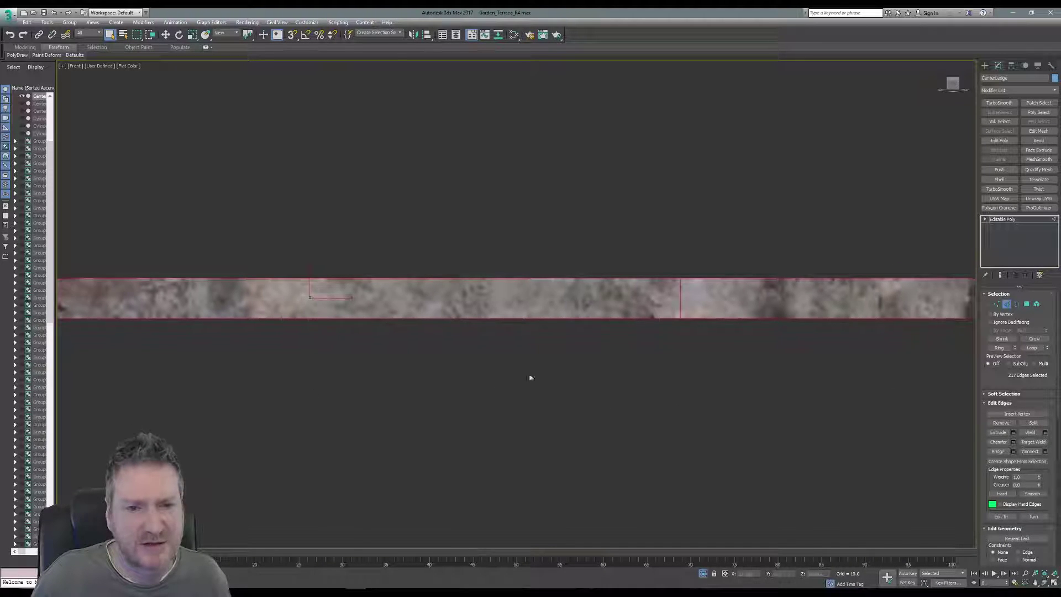
- Deselect the remaining vertical edges in the Front view, working through to the ledge's right end
middle_click_drag(881, 402, 311, 382)
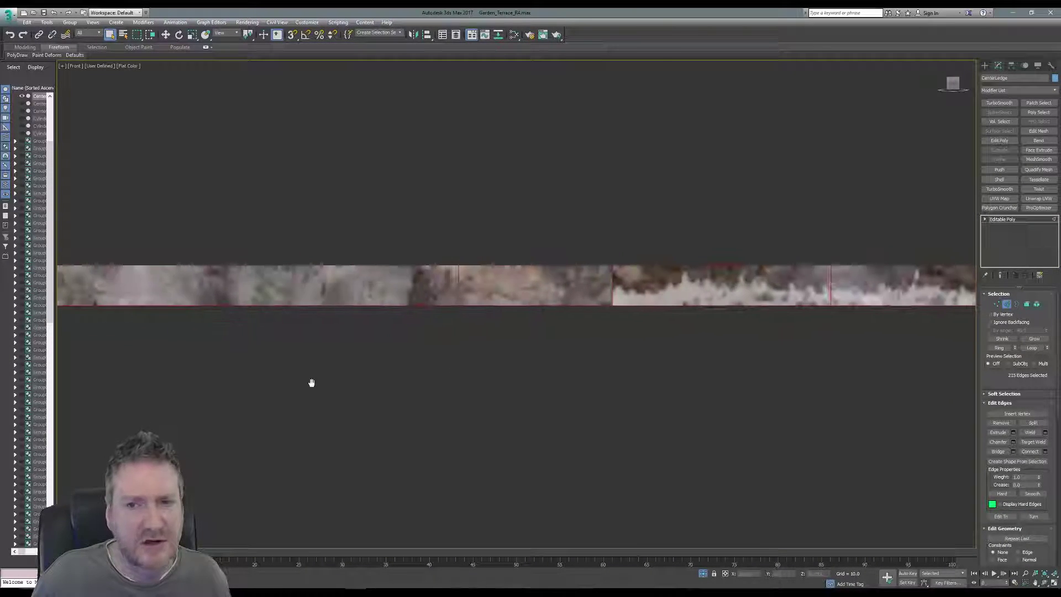
middle_click_drag(801, 366, 393, 381)
left_click_drag(543, 305, 547, 306, "alt")
middle_click_drag(835, 380, 665, 380)
left_click_drag(700, 318, 701, 319, "alt")
middle_click_drag(872, 376, 668, 378)
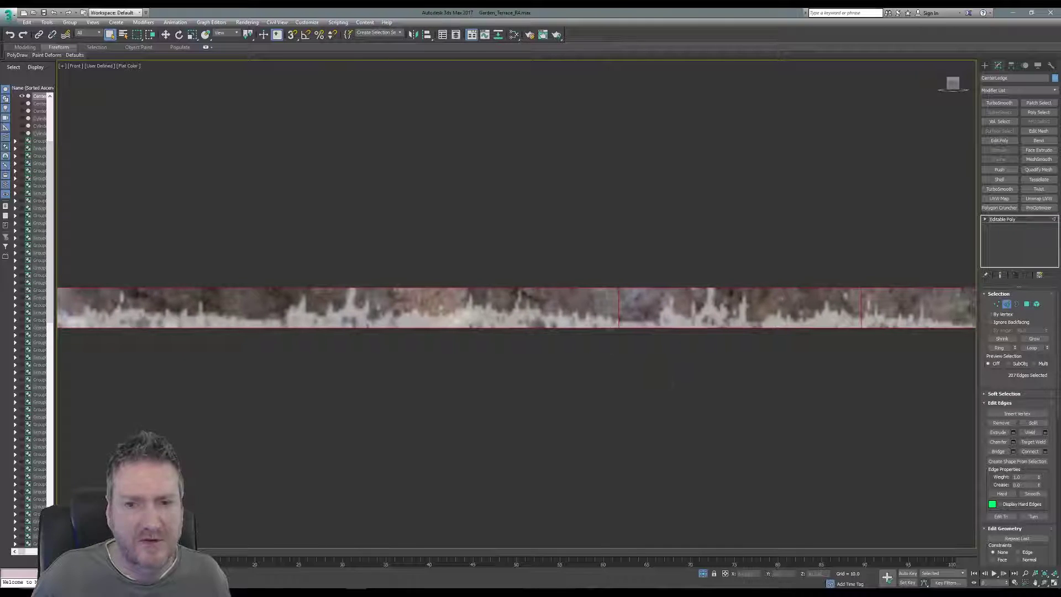
left_click_drag(588, 305, 707, 315, "alt")
middle_click_drag(872, 391, 579, 396)
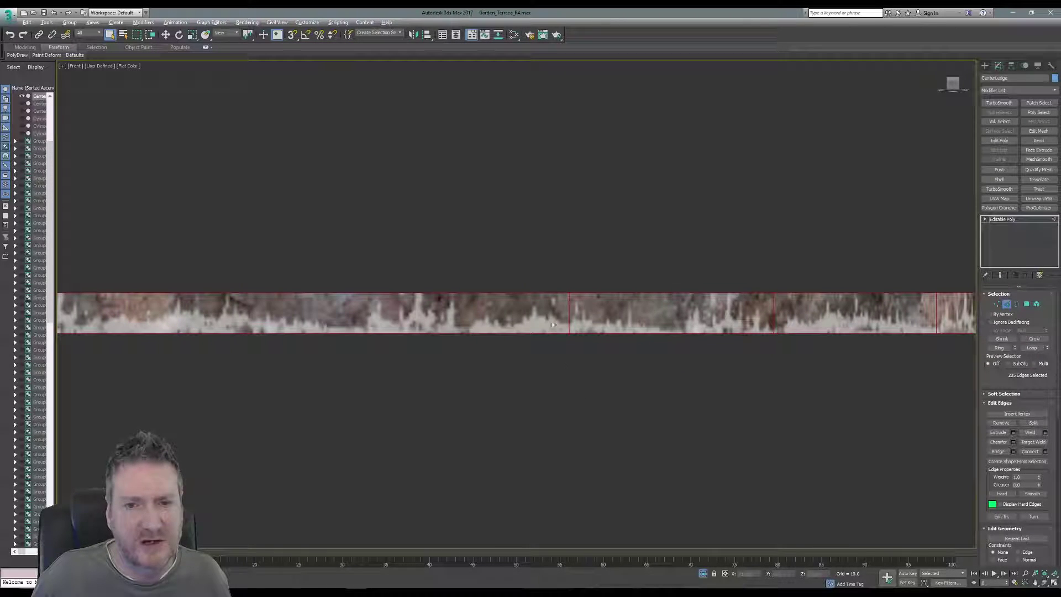
left_click_drag(818, 322, 817, 322, "alt")
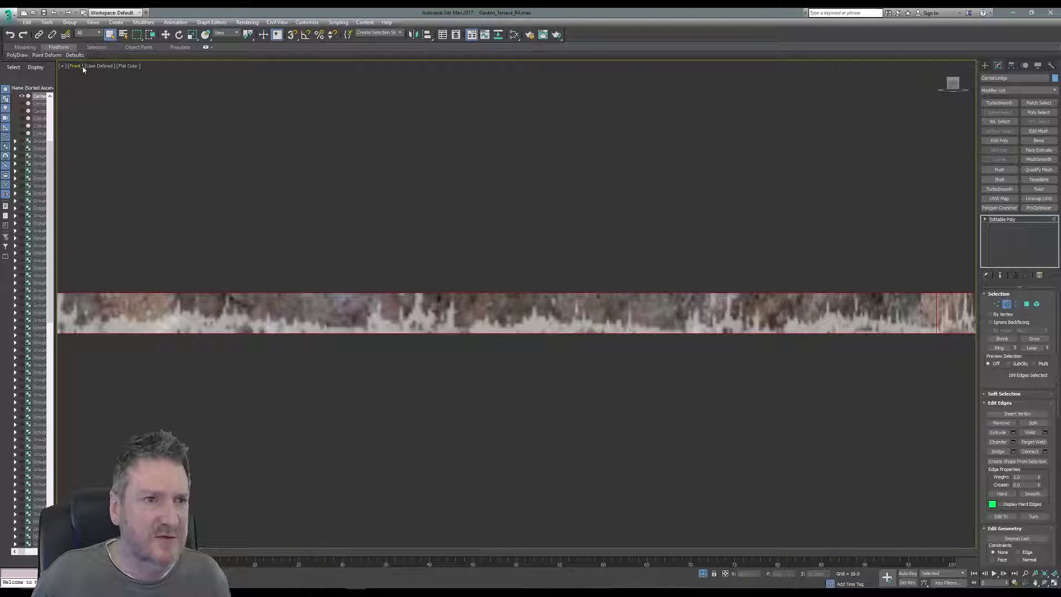
middle_click_drag(819, 403, 548, 396)
left_click_drag(588, 300, 804, 310)
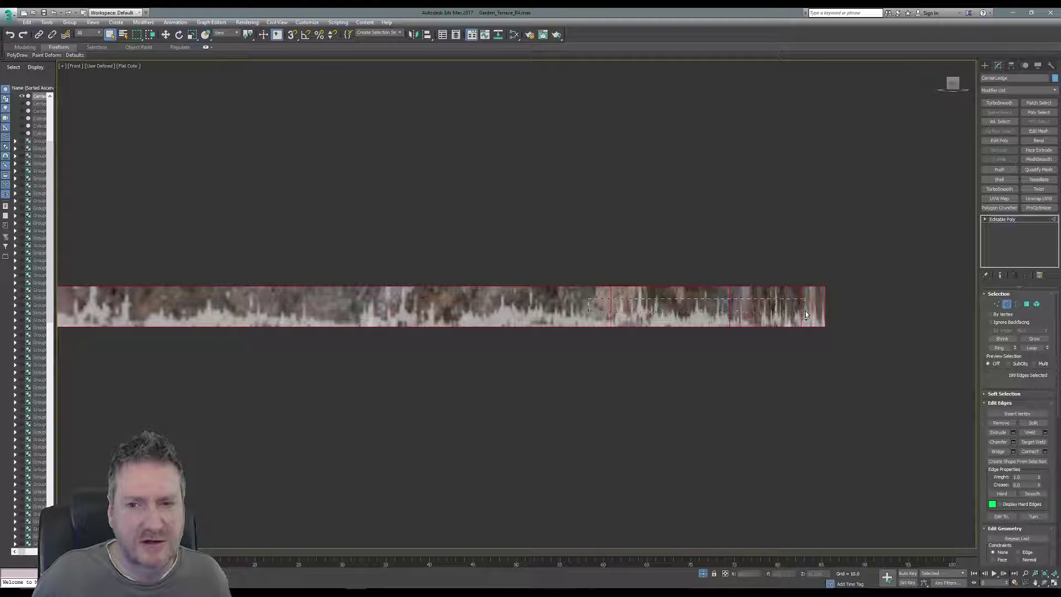
- Inspect the selected edges along the ledge's full length in the Left view for stray vertical edges
left_click(1056, 585)
right_click(878, 474)
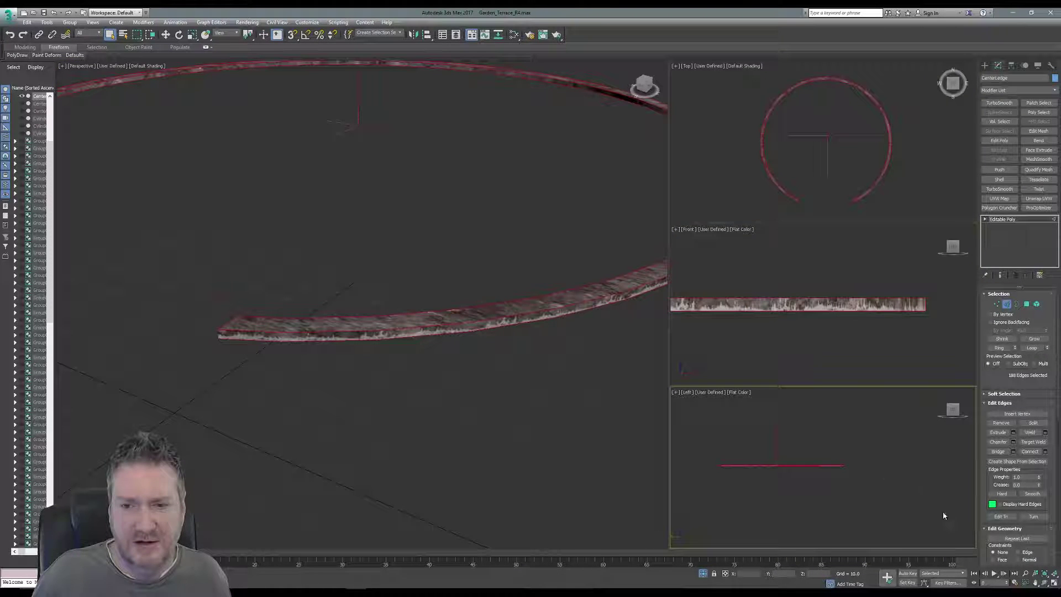
left_click(1054, 584)
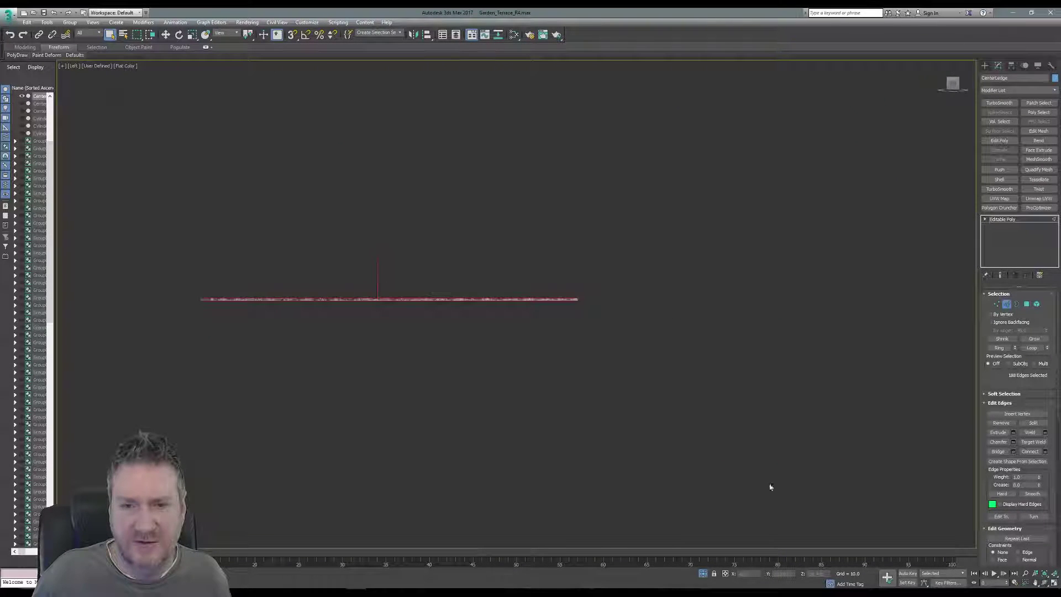
middle_click_drag(429, 358, 617, 370)
scroll(433, 322, "up", 8)
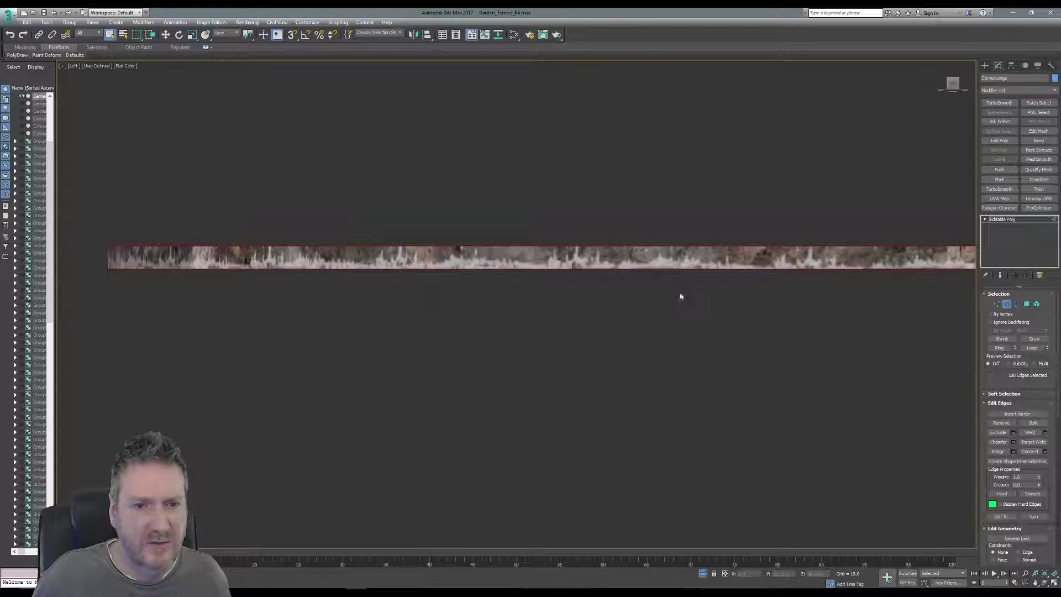
mouse_move(679, 296)
middle_mouse_down()
mouse_move(341, 283)
mouse_move(415, 310)
middle_mouse_up()
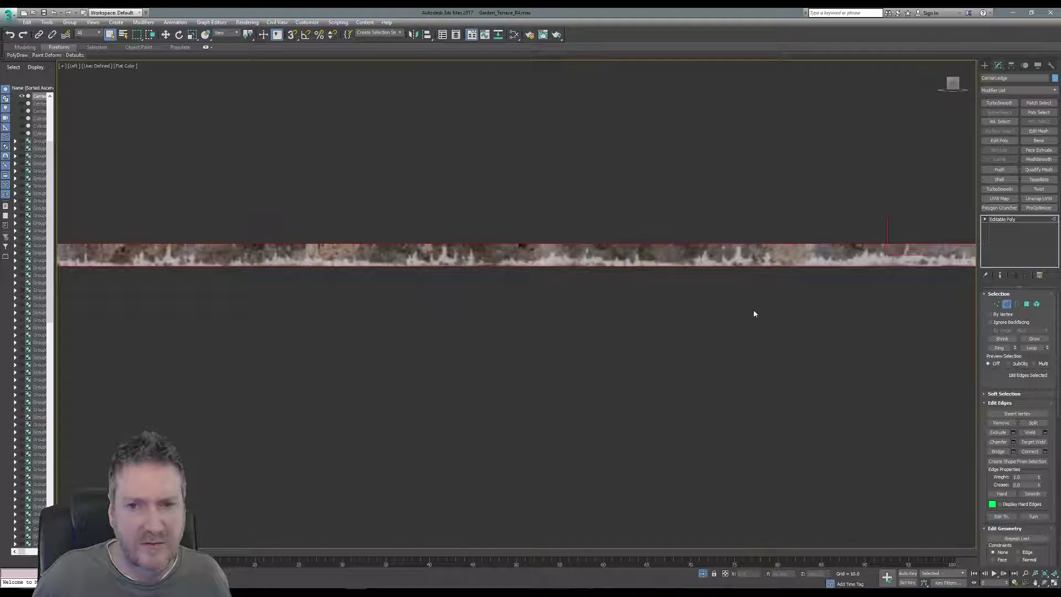
middle_click_drag(753, 310, 499, 332)
middle_click_drag(794, 339, 432, 343)
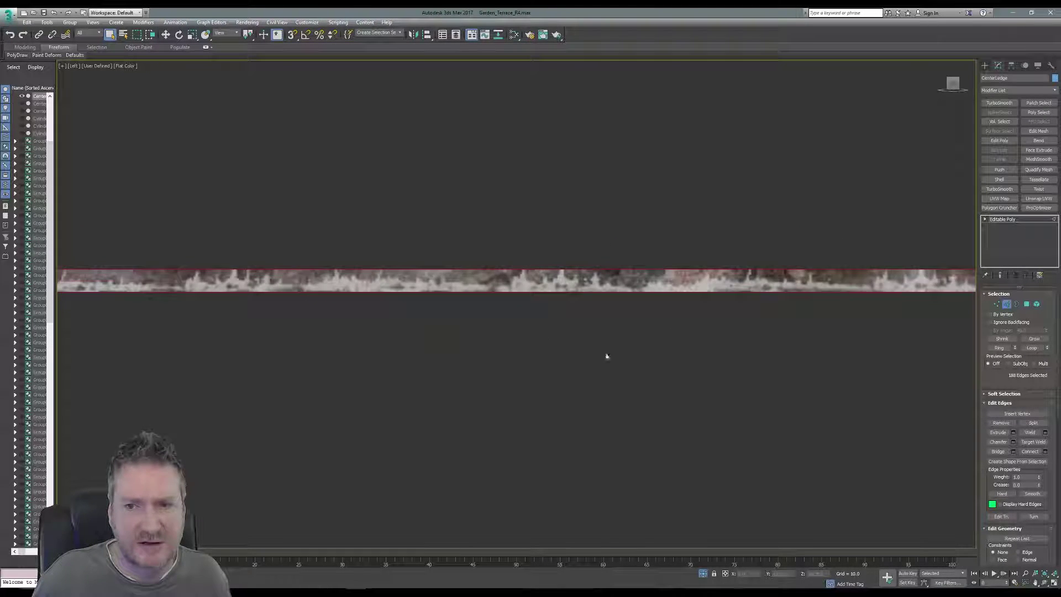
middle_click_drag(691, 348, 383, 337)
middle_click_drag(730, 325, 457, 327)
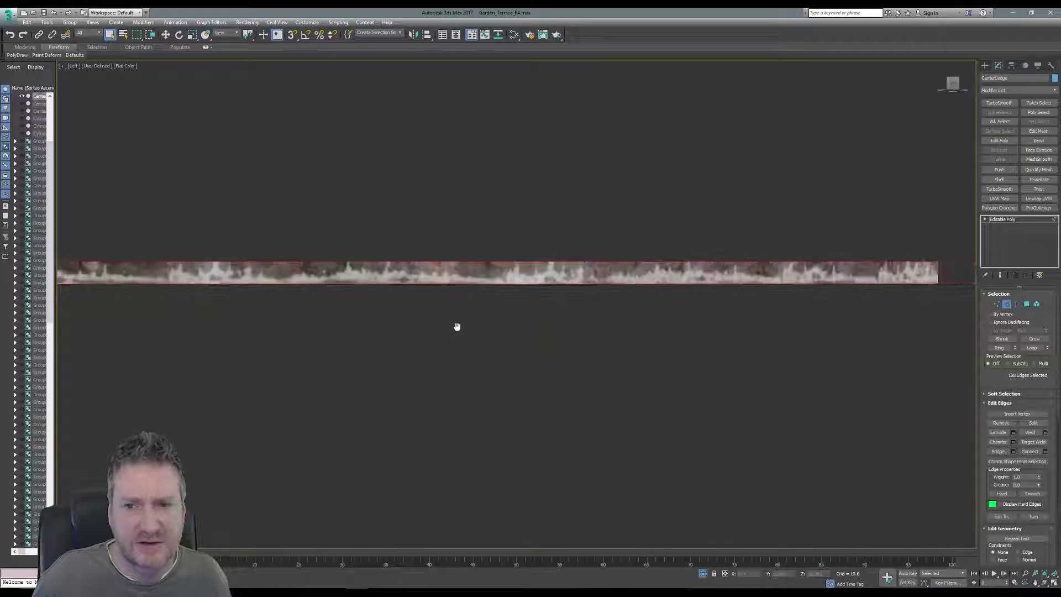
left_click(1054, 583)
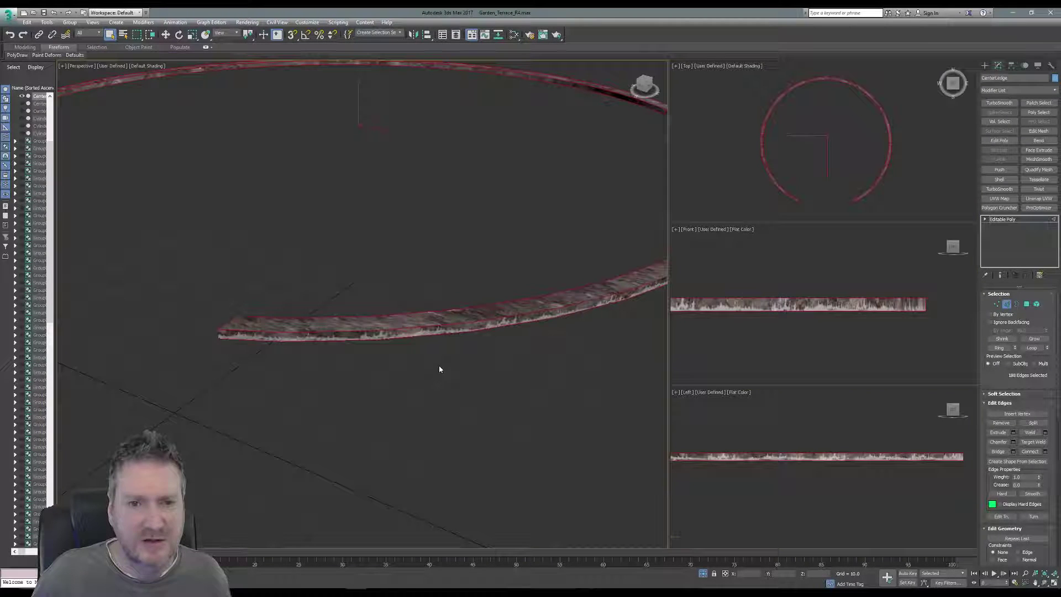
- Deselect the stray vertical edges on the ledge's inner face, starting near its left open end in the perspective view
left_click(1054, 583)
left_click(1044, 583)
left_click_drag(548, 347, 450, 247)
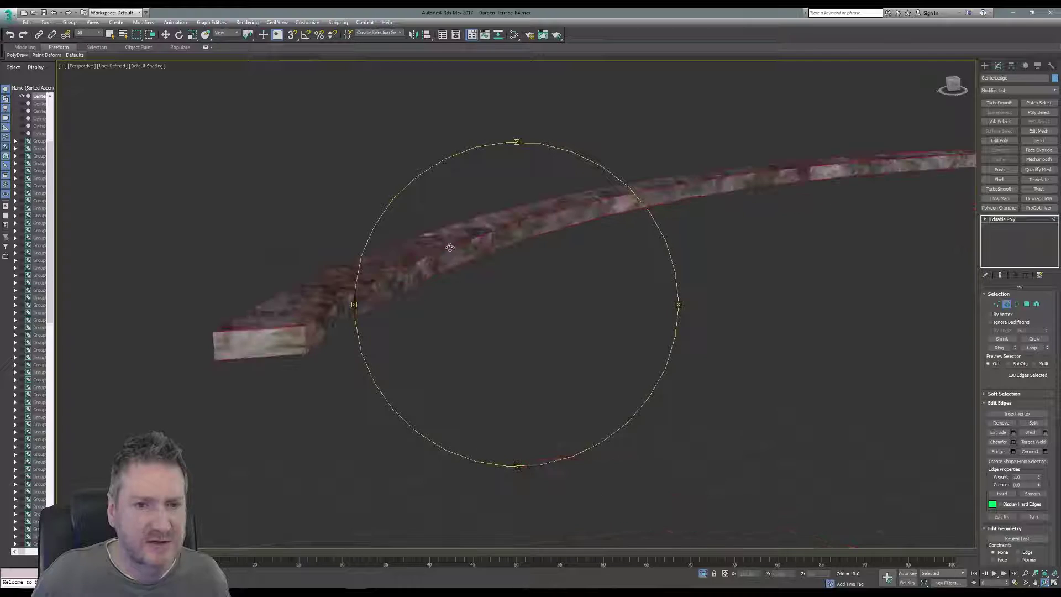
left_click(110, 34)
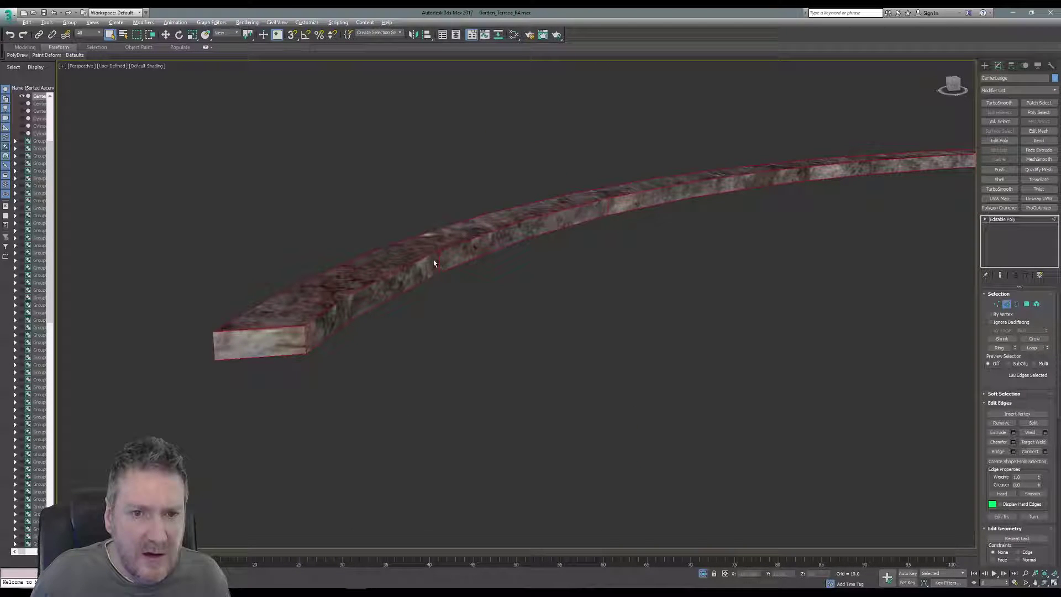
left_click(606, 212, "alt")
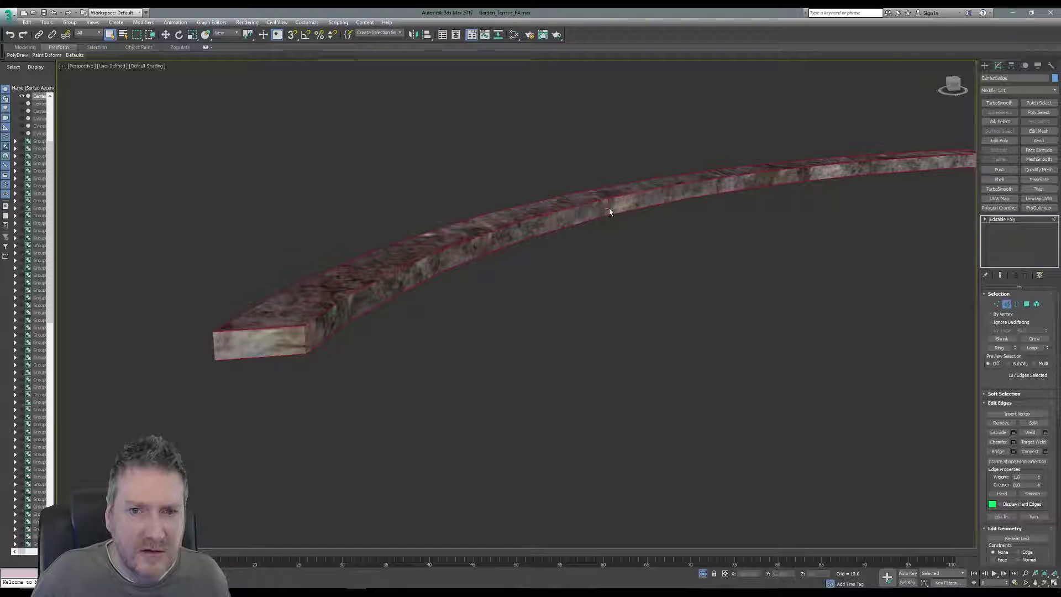
left_click(606, 208, "alt")
middle_click_drag(902, 264, 530, 264)
middle_click_drag(822, 254, 696, 284, "alt")
left_click(632, 195, "alt")
- Deselect the vertical edges along the back stretch of the ledge's inner face, keeping the lengthwise edges selected
left_click(1045, 583)
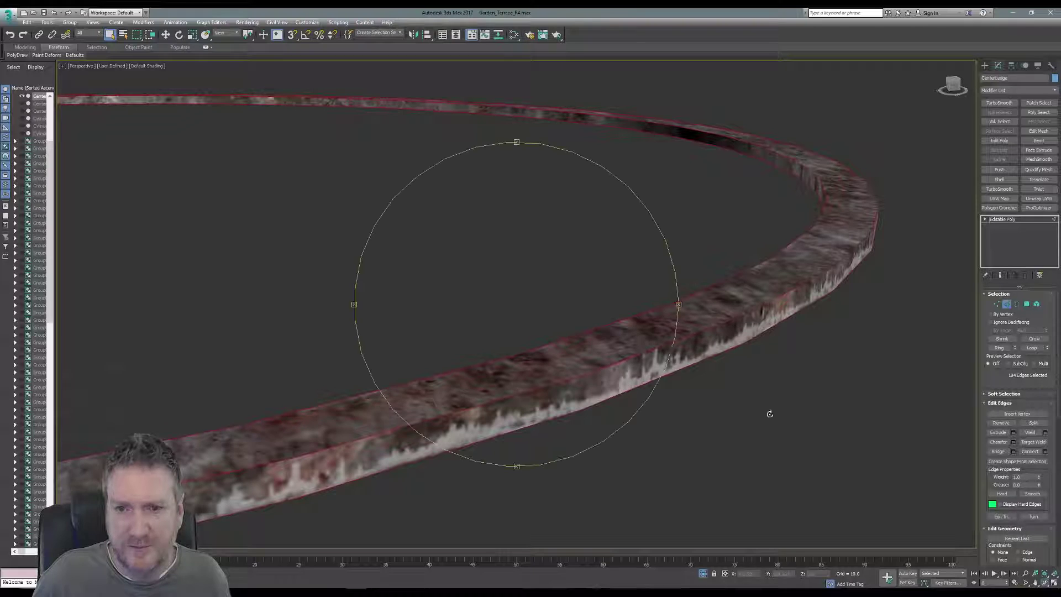
left_click_drag(509, 277, 556, 243)
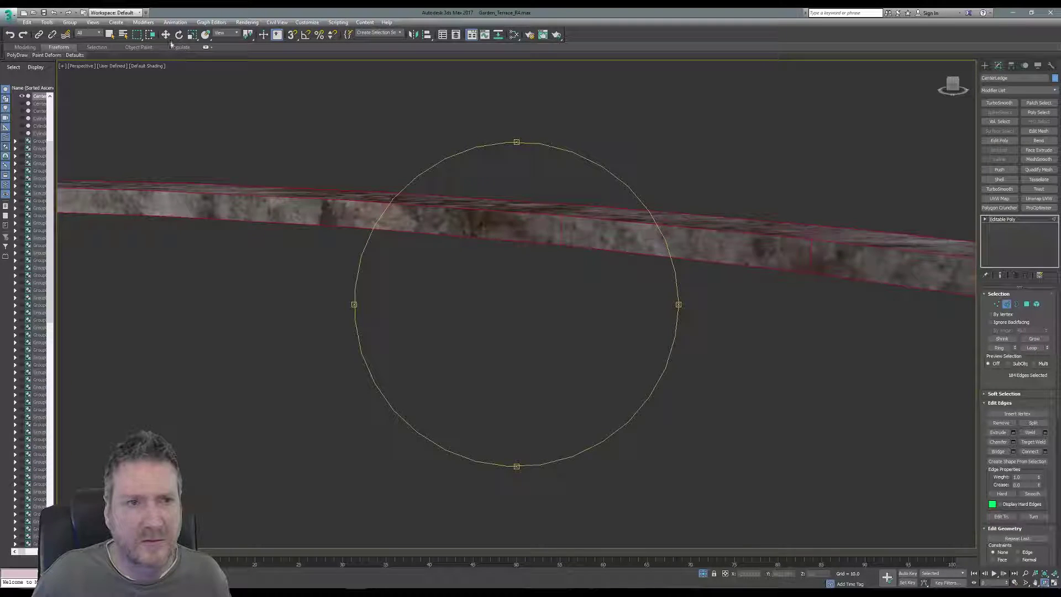
left_click(109, 34)
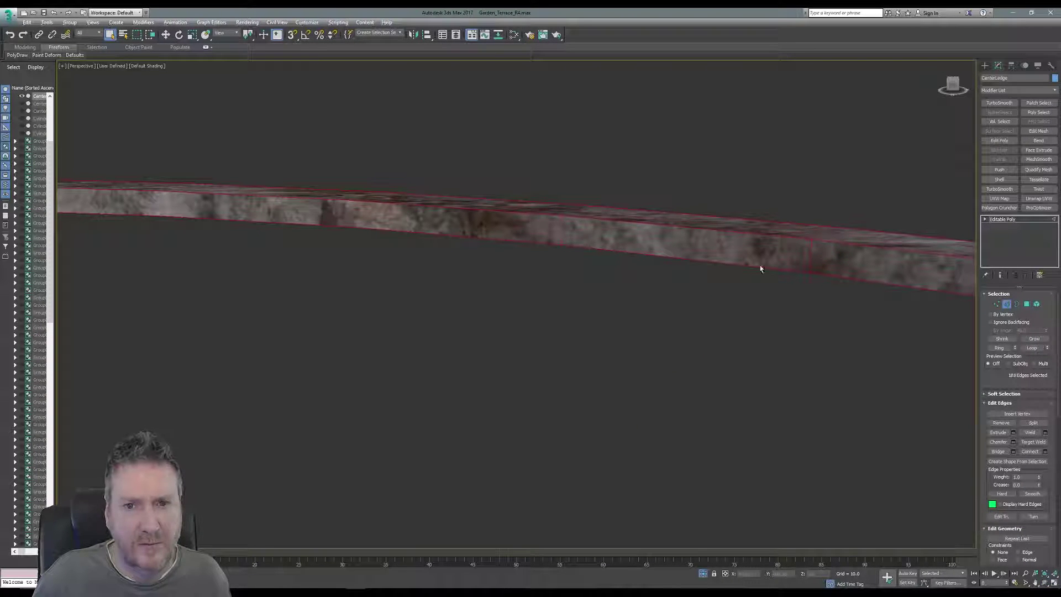
middle_click_drag(846, 332, 643, 287)
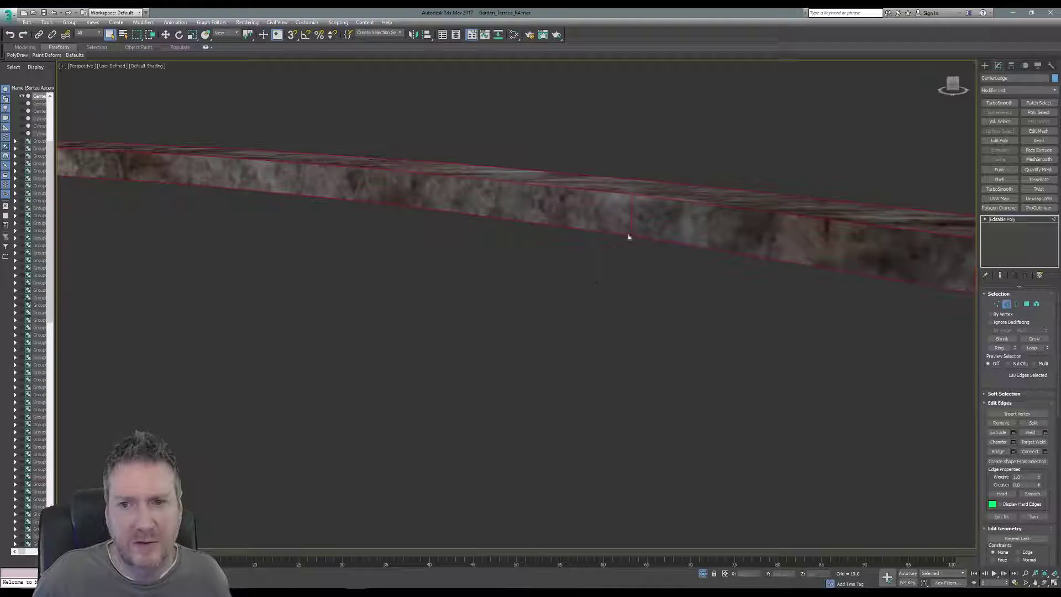
left_click_drag(623, 211, 646, 219, "alt")
middle_click_drag(816, 328, 646, 286)
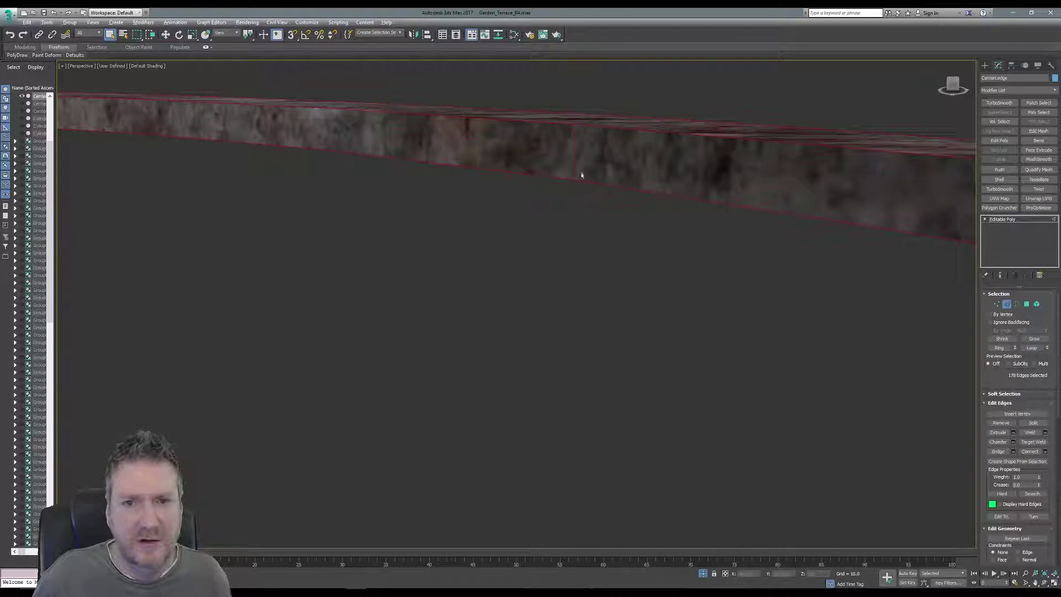
left_click_drag(564, 157, 595, 151, "alt")
middle_click_drag(795, 294, 625, 272)
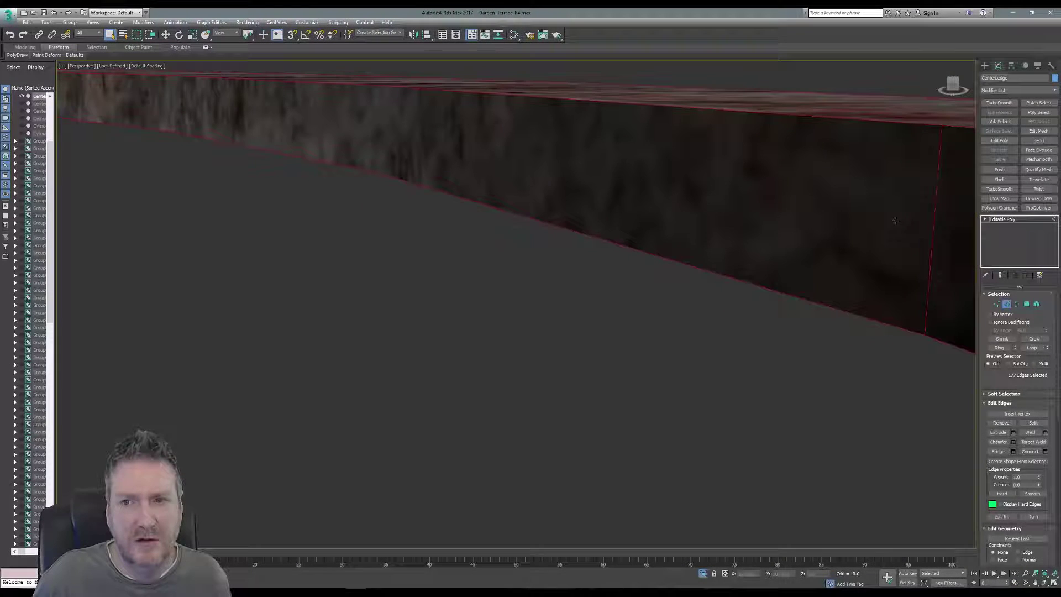
scroll(793, 292, "down", 7)
middle_click_drag(775, 331, 722, 242)
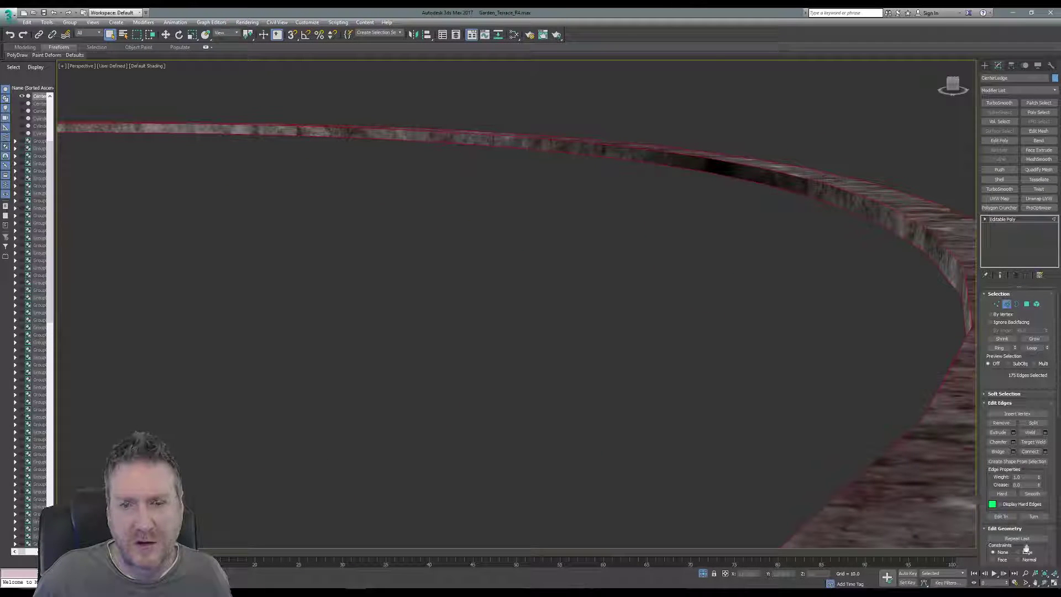
- Deselect the remaining vertical edges on the inner face as it curves toward the ledge's opposite open end
middle_click_drag(711, 367, 522, 302, "alt")
middle_click_drag(583, 205, 501, 219, "alt")
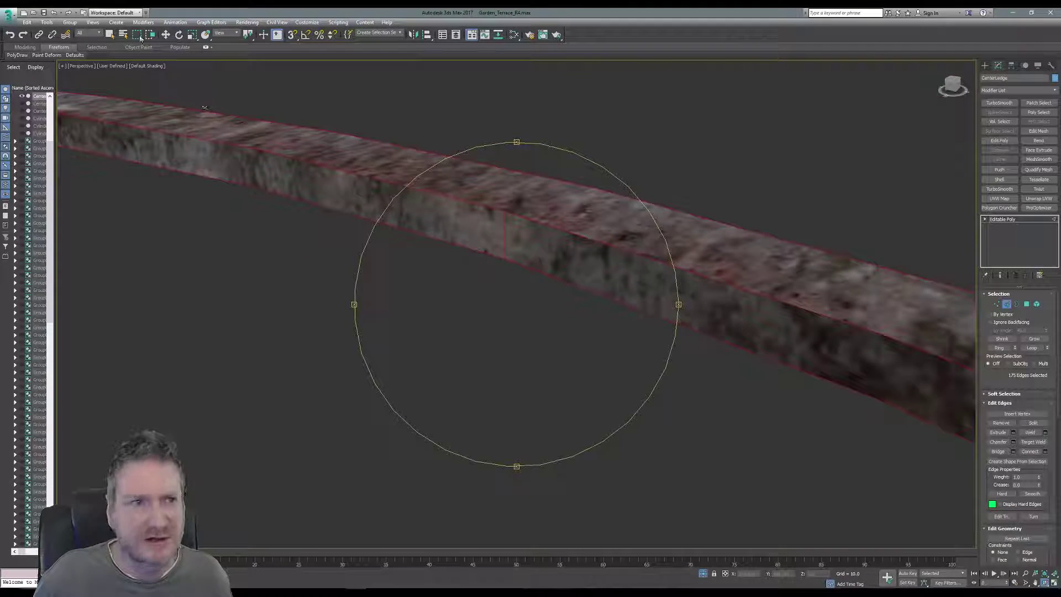
left_click(110, 34)
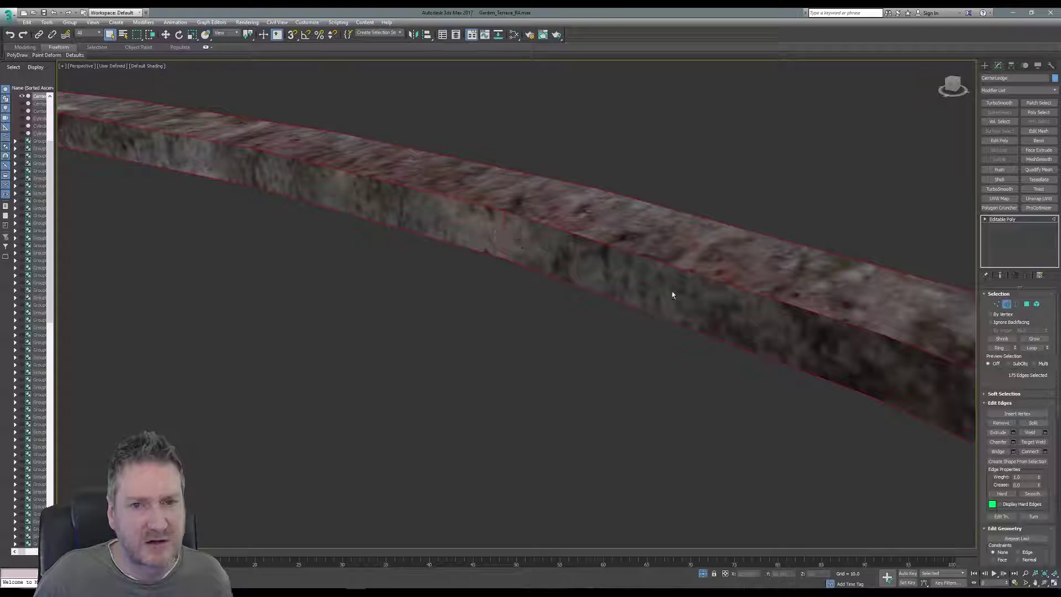
middle_click_drag(770, 350, 633, 272)
scroll(633, 271, "down", 3)
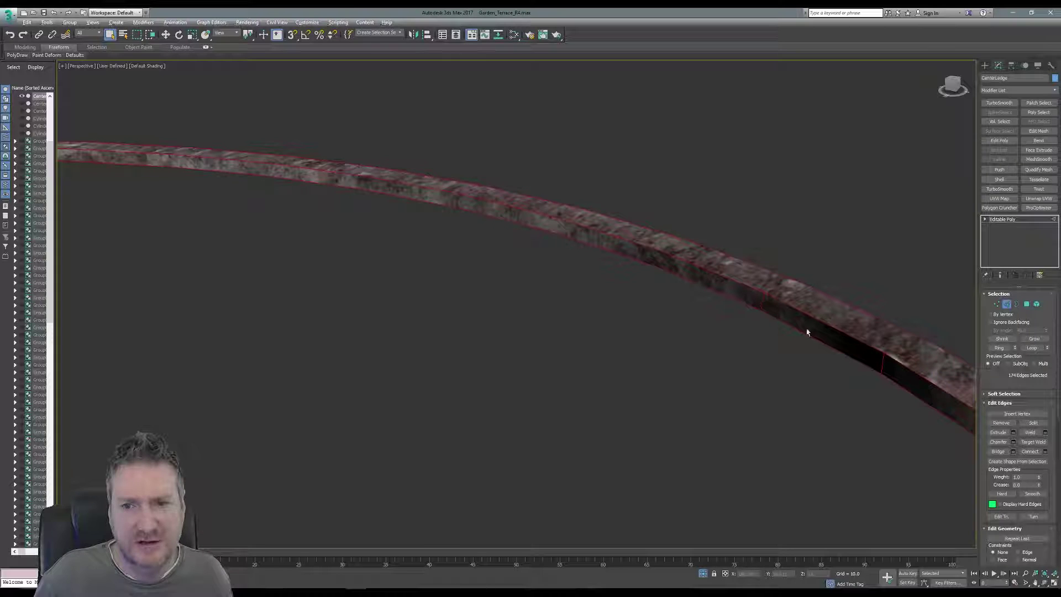
left_click(882, 364, "alt")
middle_click_drag(915, 422, 752, 271)
left_click(857, 315, "alt")
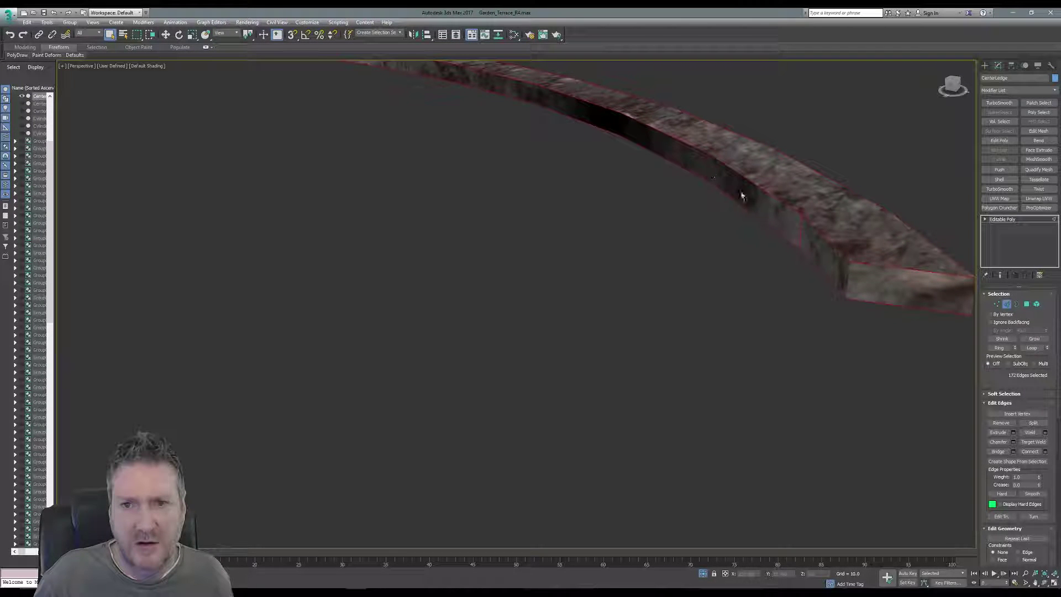
left_click_drag(795, 227, 803, 231, "alt")
- Examine the edge selection around the whole ledge and near its open ends in the perspective view
middle_click_drag(724, 292, 617, 256, "alt")
scroll(666, 294, "down", 5)
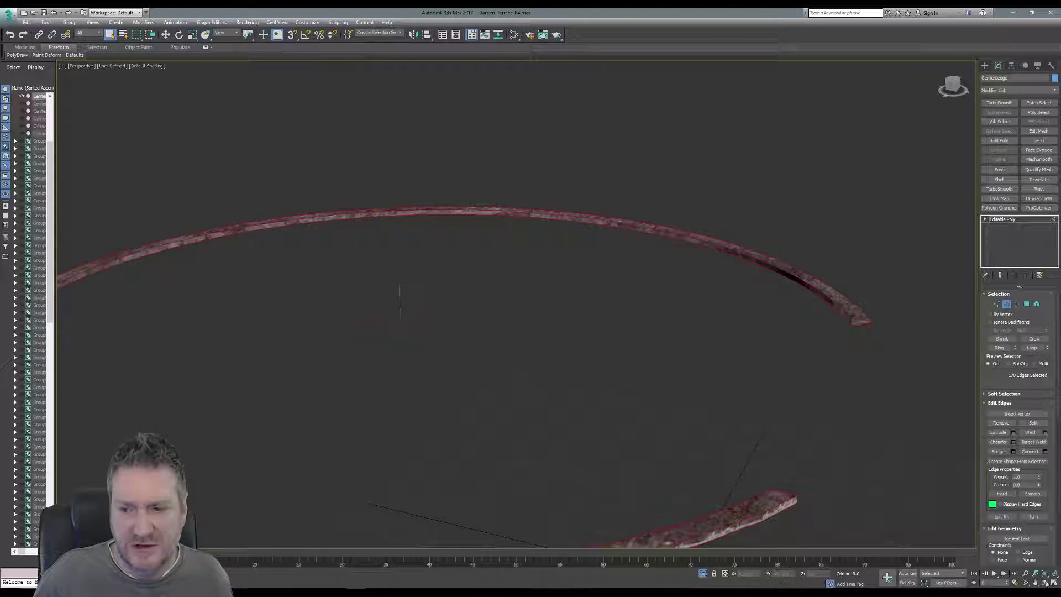
middle_click_drag(630, 358, 430, 254, "alt")
middle_click_drag(507, 264, 308, 289)
middle_click_drag(531, 278, 500, 277, "alt")
middle_click_drag(576, 279, 561, 321)
scroll(509, 328, "up", 5)
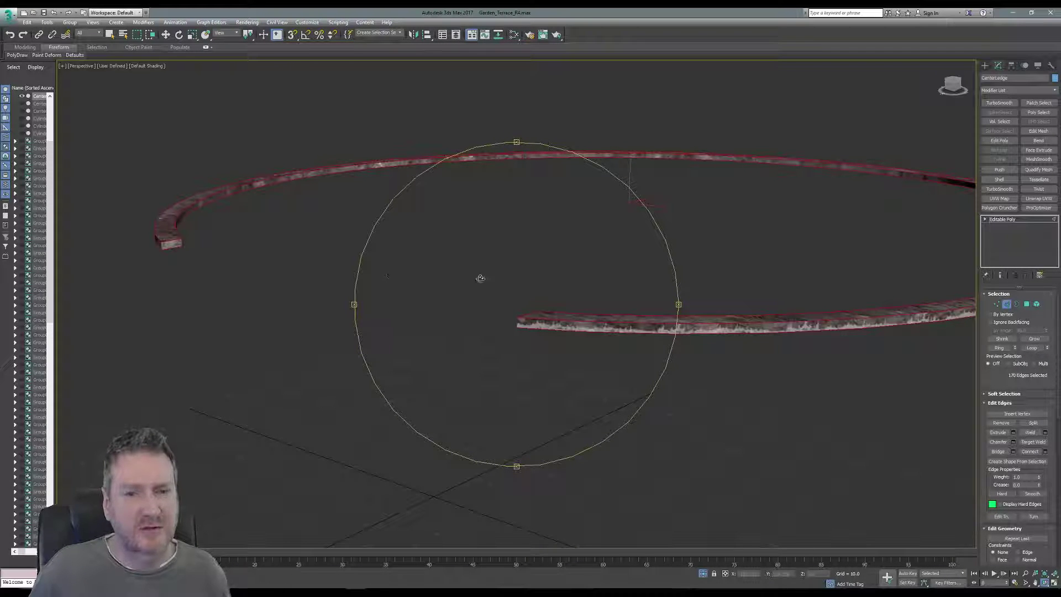
scroll(485, 280, "up", 5)
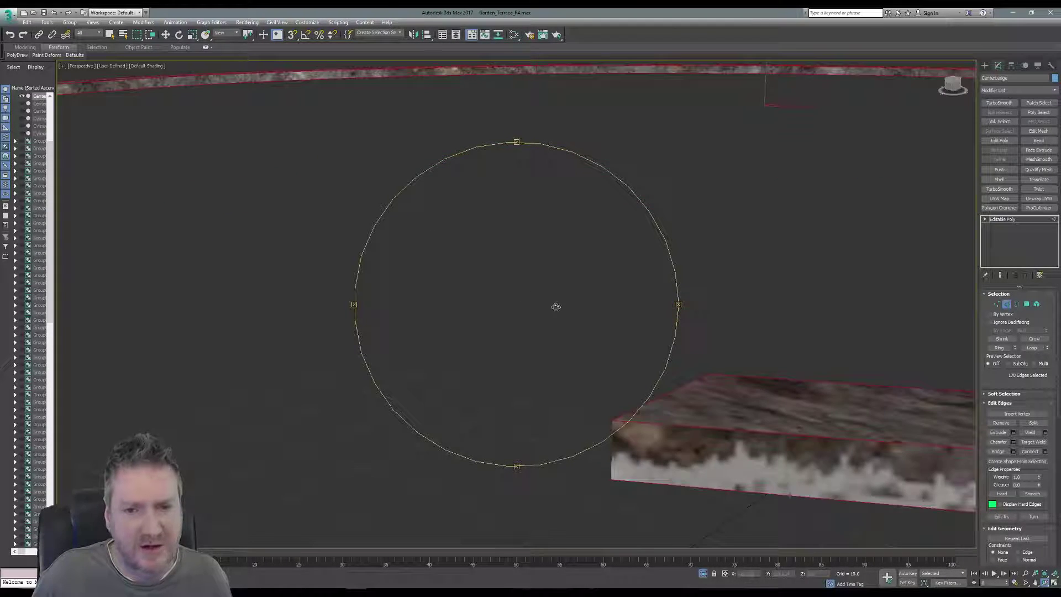
middle_click_drag(556, 306, 556, 295)
scroll(580, 329, "up", 2)
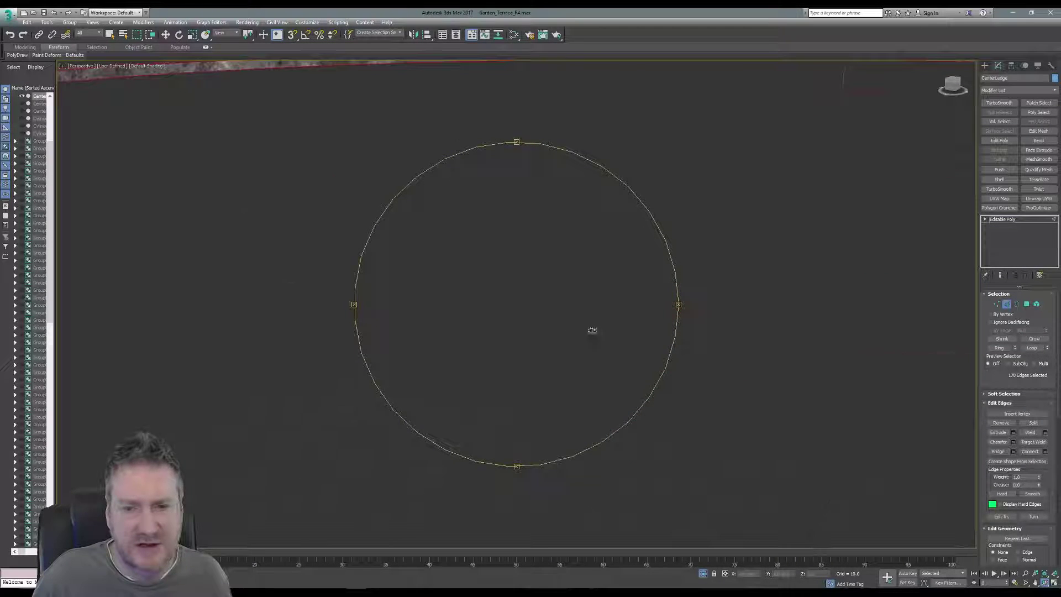
- Add the two vertical corner edges at the ledge's right open end to the edge selection
scroll(592, 330, "down", 6)
middle_click_drag(592, 329, 371, 291)
middle_click_drag(370, 291, 505, 309, "alt")
middle_click_drag(635, 303, 573, 320)
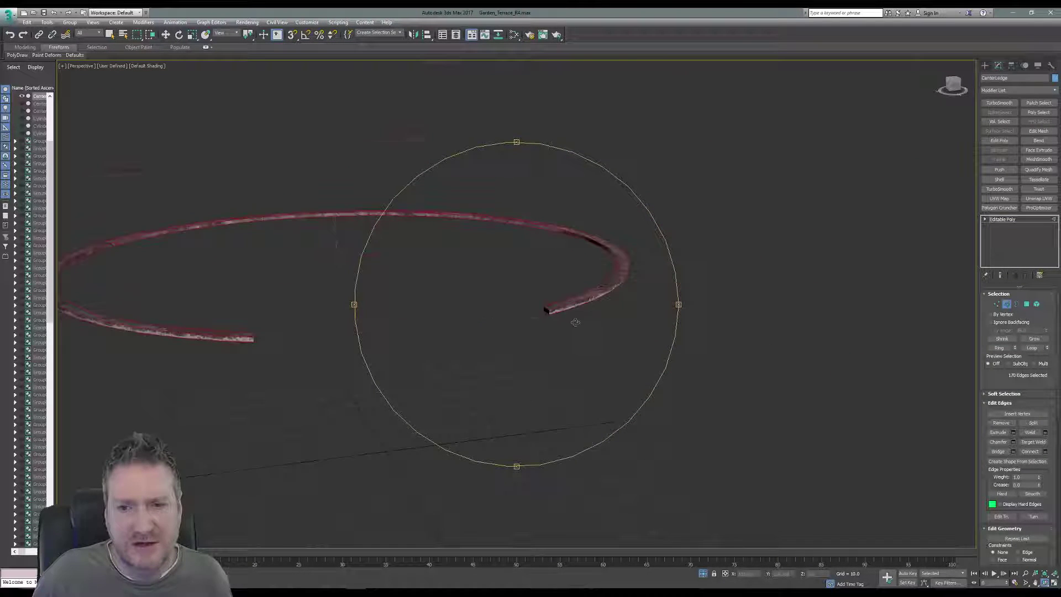
scroll(574, 320, "up", 5)
middle_click_drag(454, 283, 498, 285)
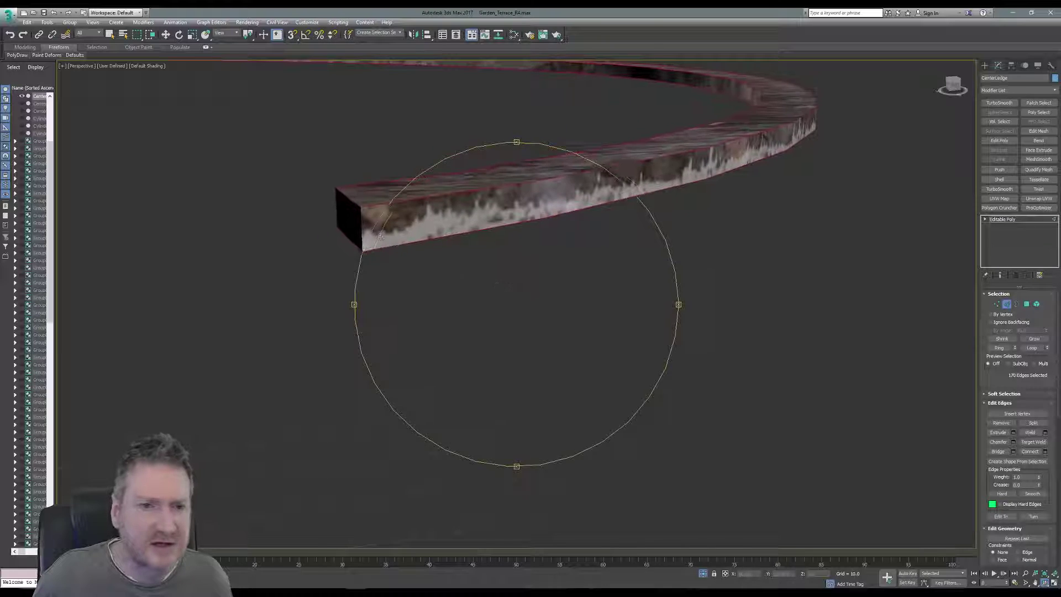
left_click(110, 34)
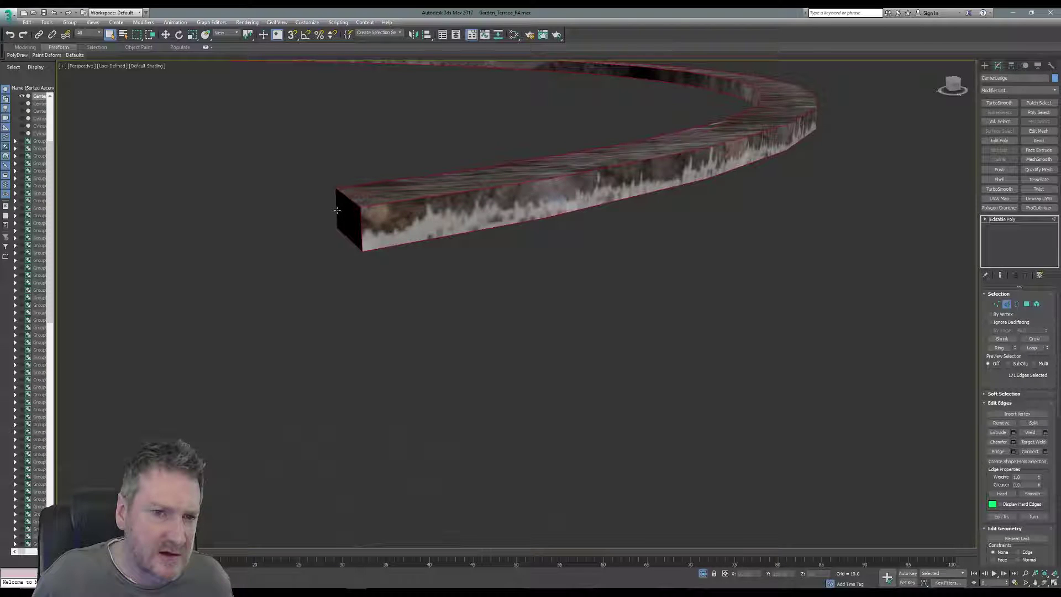
- Add the two vertical corner edges at the ledge's left open end to the edge selection
middle_click_drag(286, 268, 523, 249)
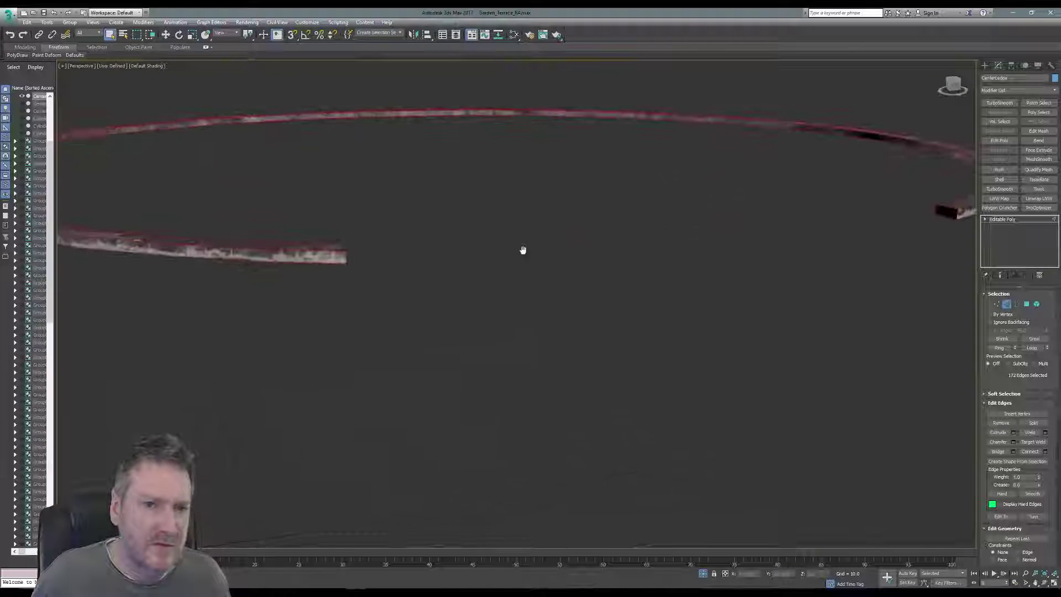
left_click(1045, 584)
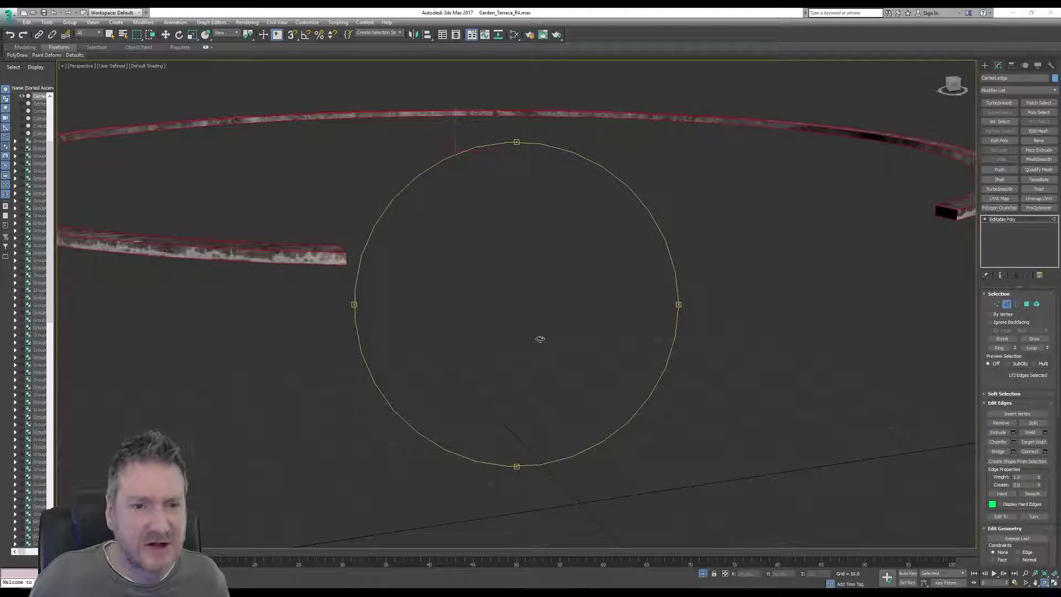
middle_click_drag(540, 338, 359, 190, "alt")
left_click(110, 34)
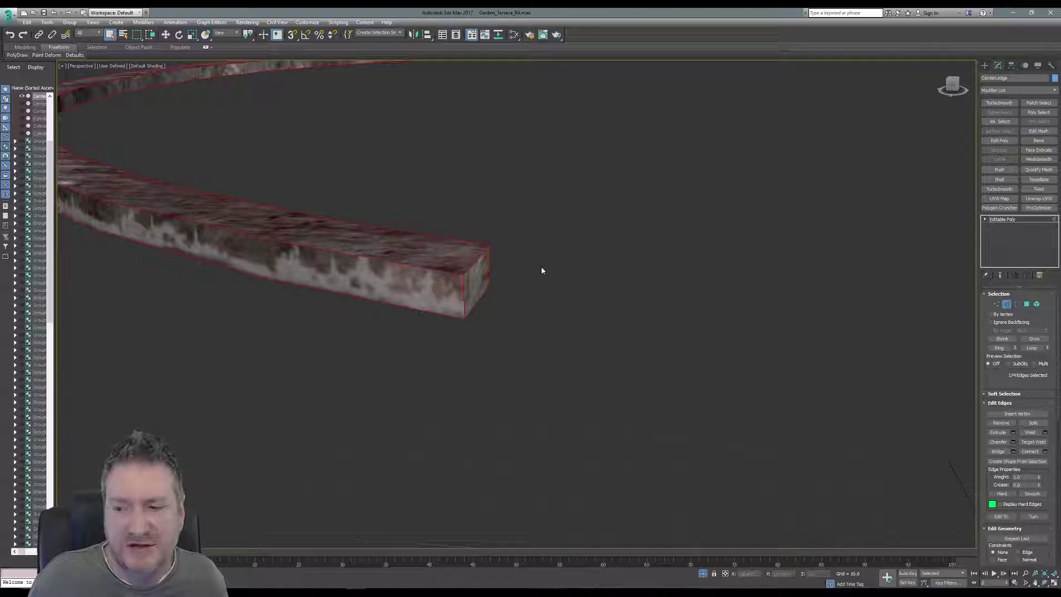
middle_click_drag(523, 268, 524, 271)
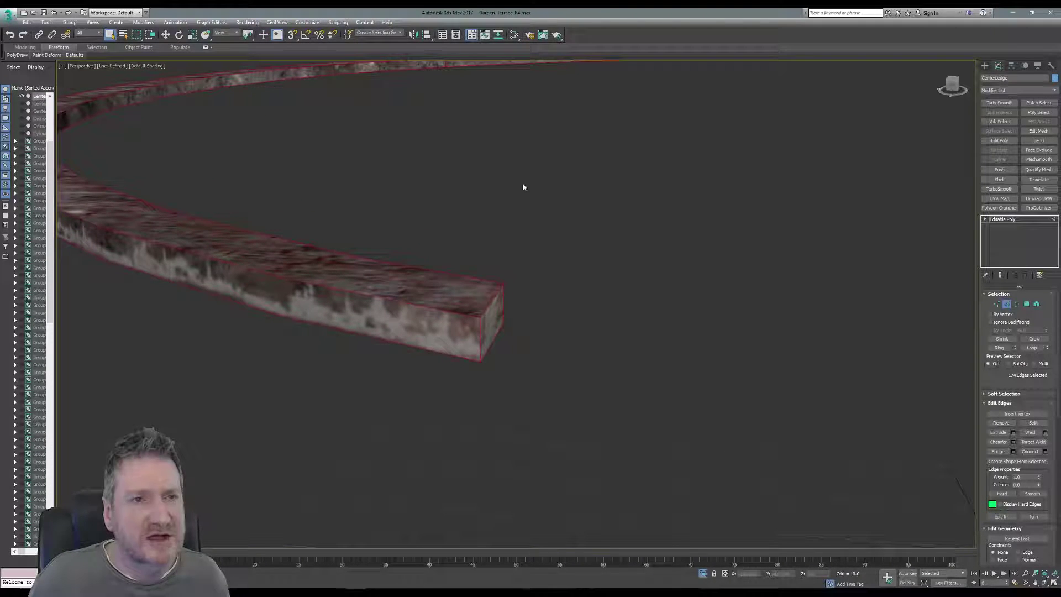
- Deselect the leftover vertical edge on the back of the ledge's inner face and review the whole ring
scroll(524, 187, "down", 5)
scroll(487, 123, "up", 8)
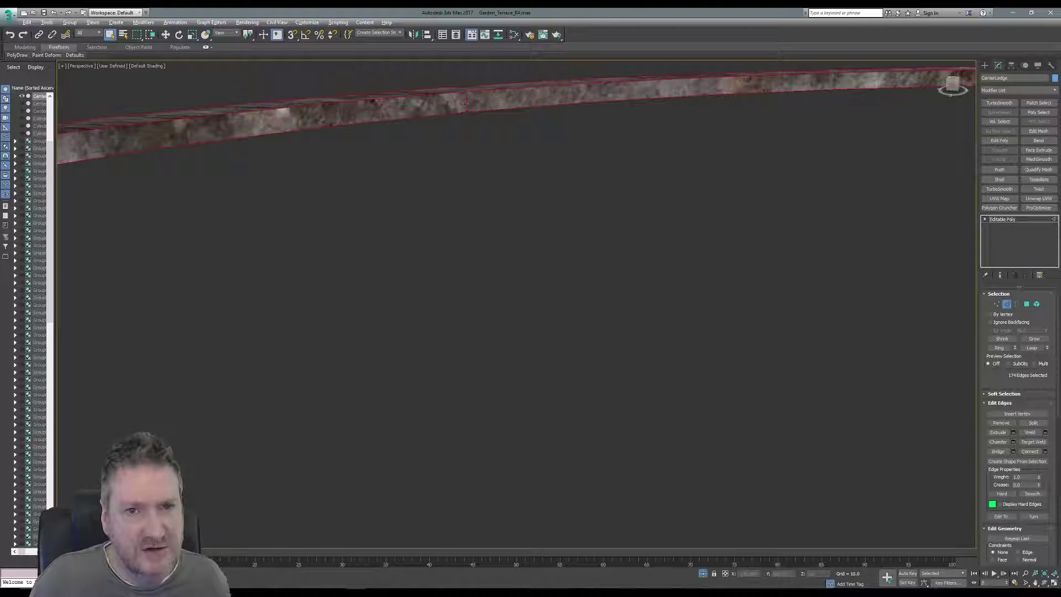
scroll(573, 182, "down", 4)
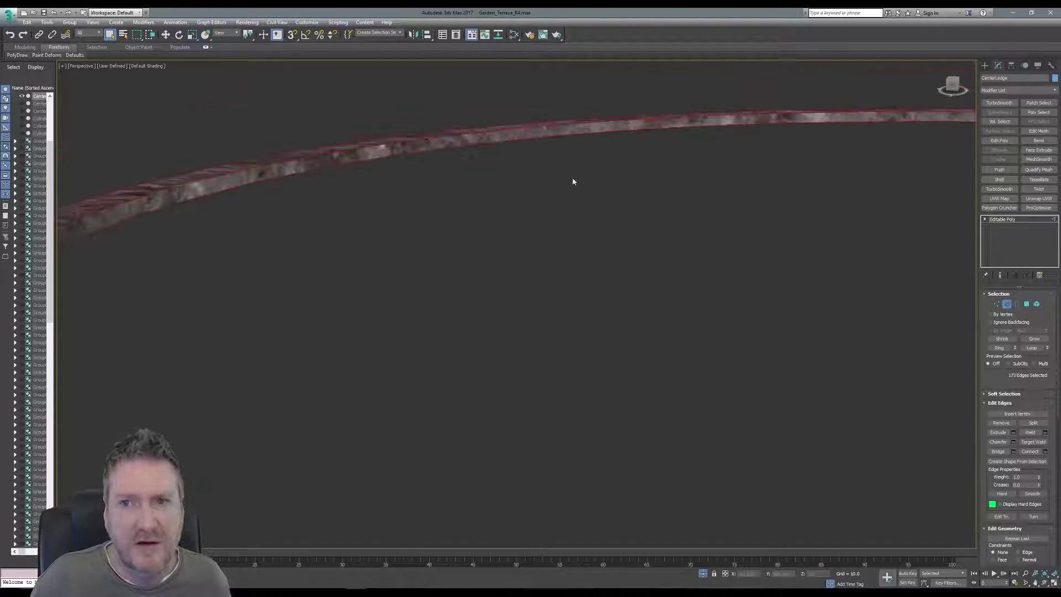
middle_click_drag(573, 185, 407, 232)
scroll(431, 195, "down", 6)
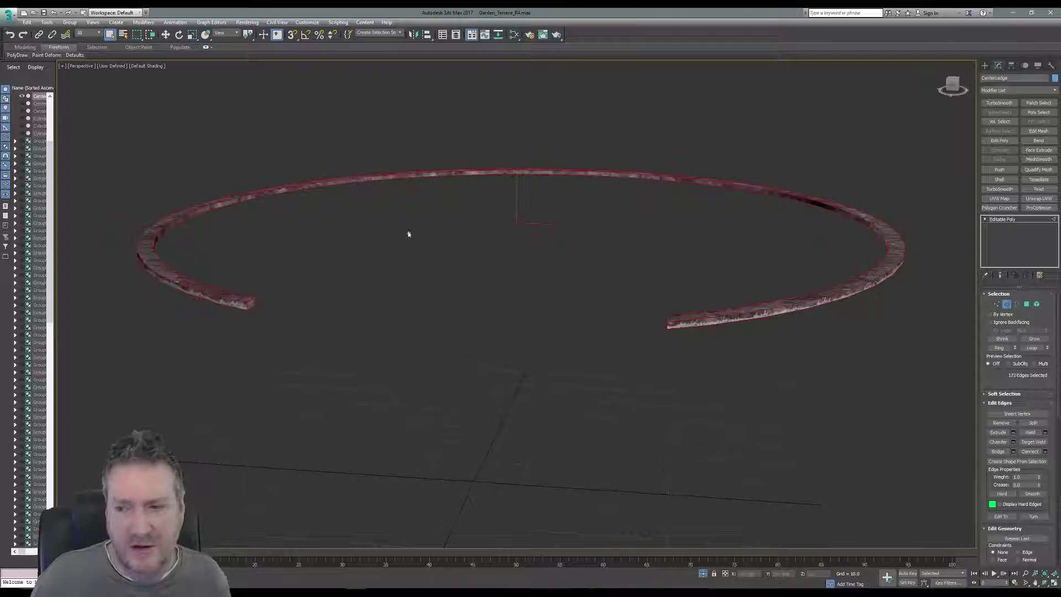
- Chamfer the selected ledge edges with an amount of about 0.252 and an increased segment count, and clear the edge selection
middle_click_drag(483, 266, 475, 266)
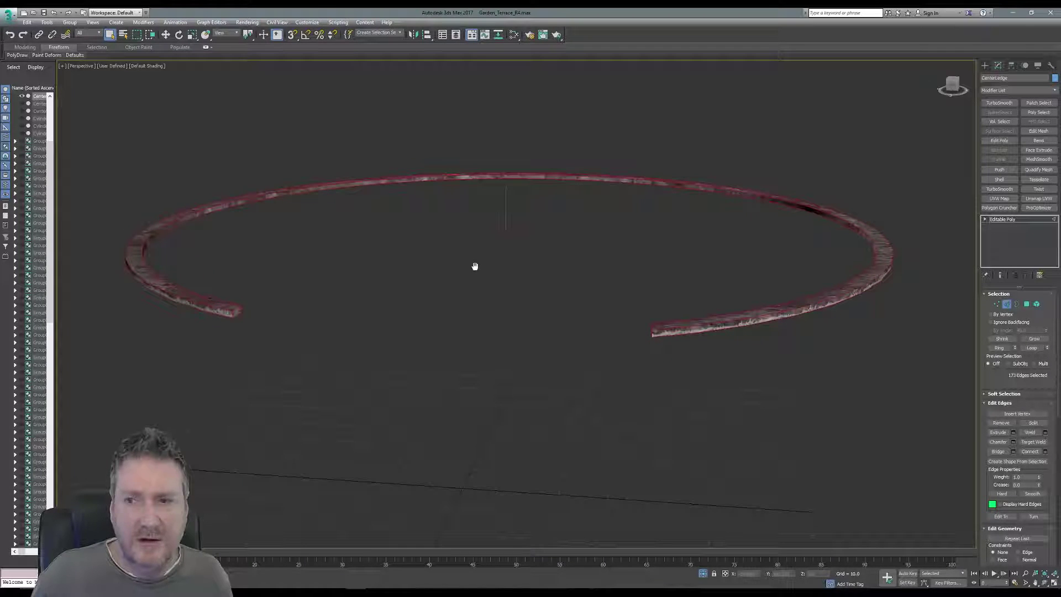
left_click(1015, 442)
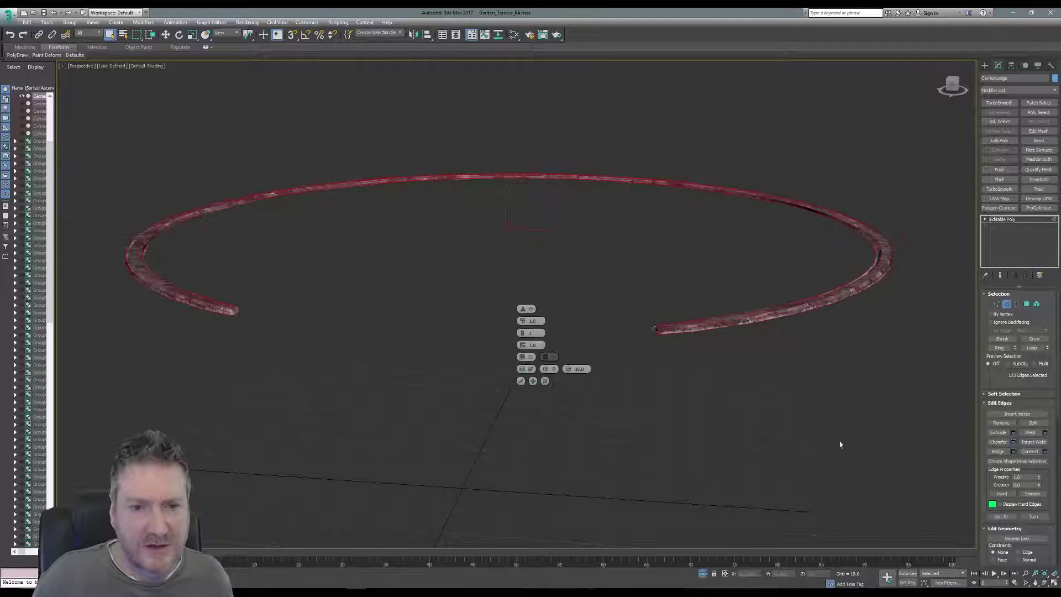
scroll(644, 327, "up", 5)
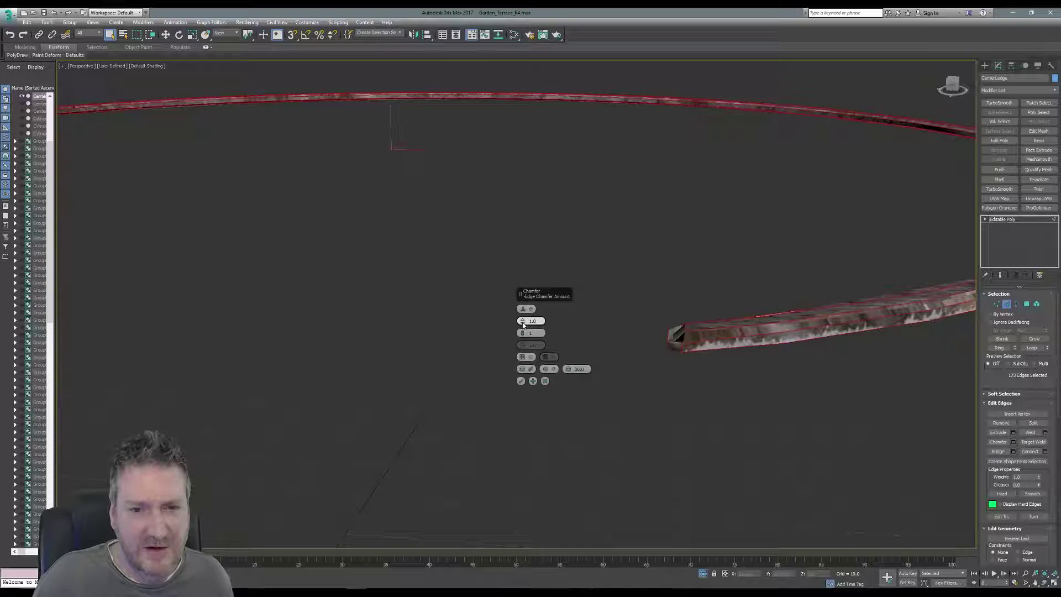
left_click_drag(522, 322, 527, 327)
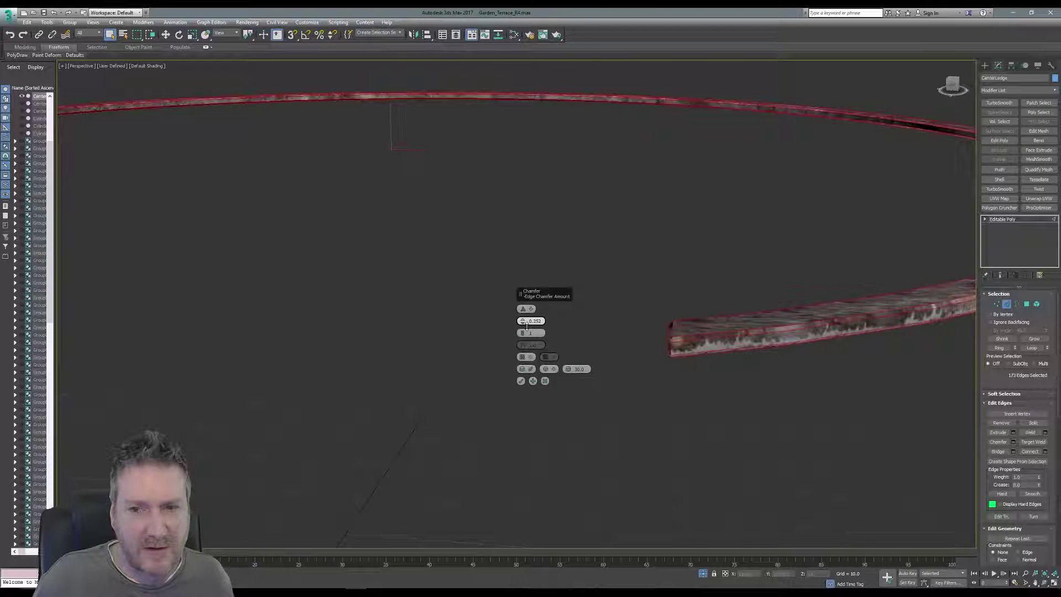
left_click_drag(526, 335, 522, 330)
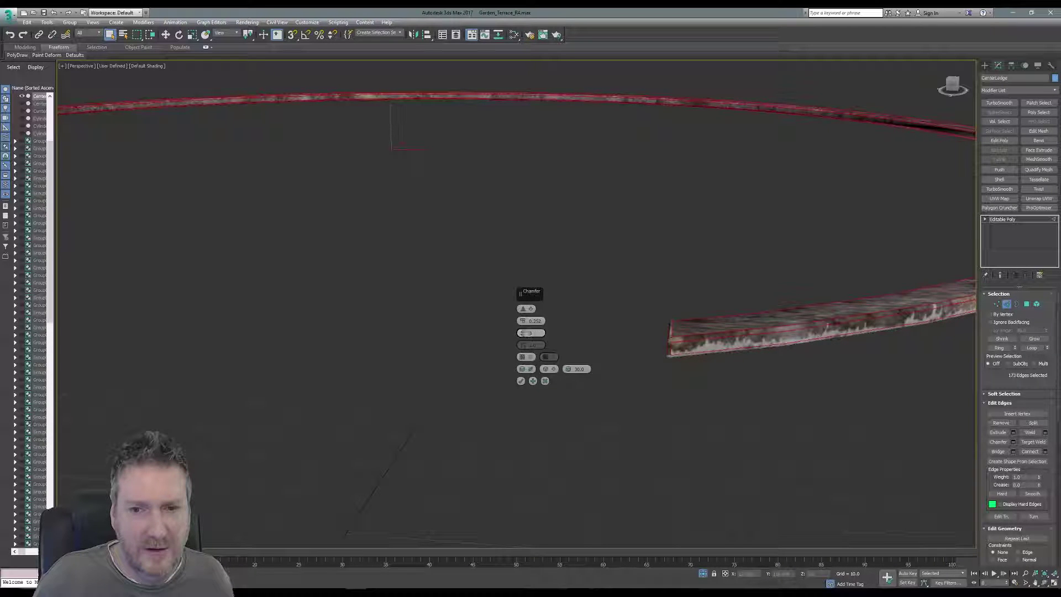
middle_click_drag(597, 345, 587, 350)
left_click(521, 381)
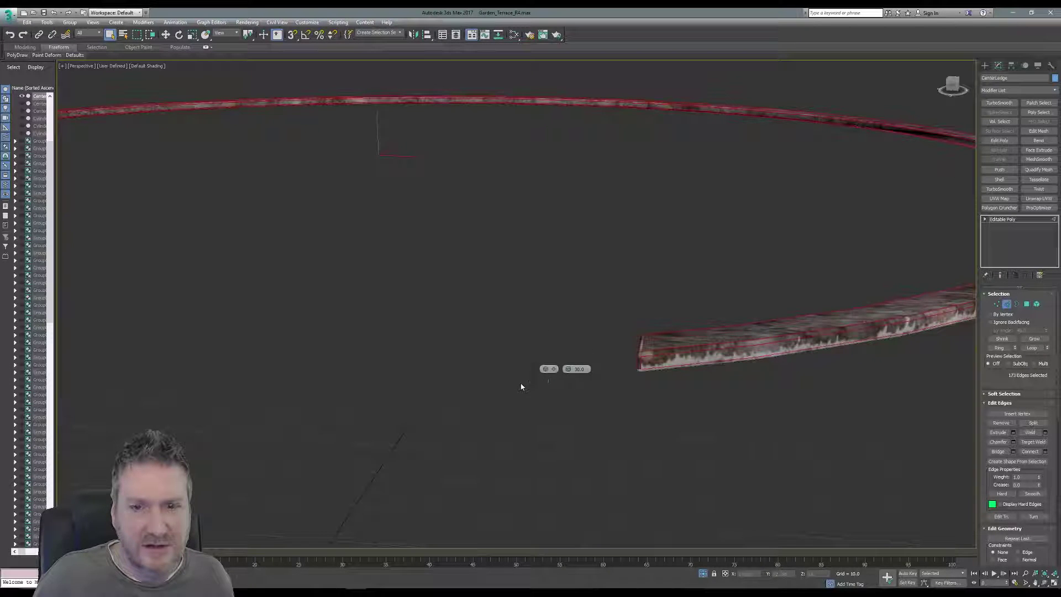
left_click(800, 426)
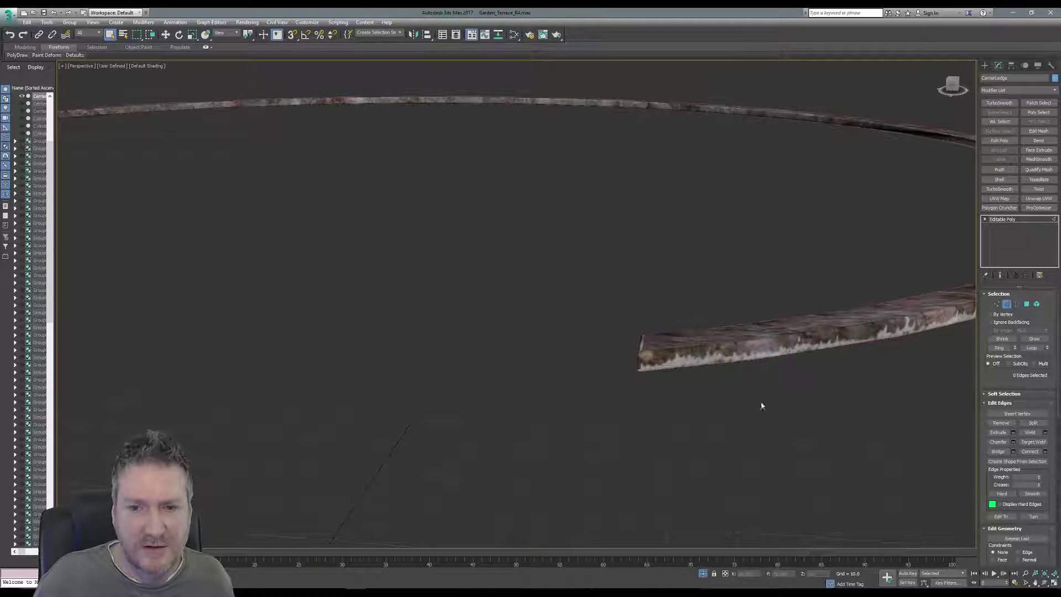
- Review the chamfered ledge around the ring and end its isolation to show the whole garden terrace
middle_click_drag(761, 405, 696, 429, "alt")
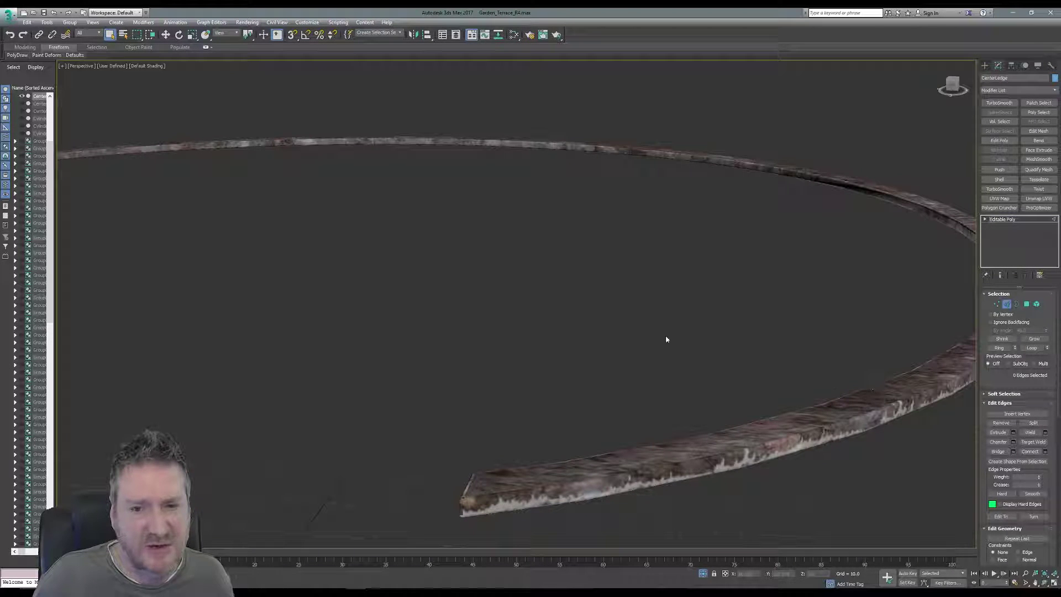
scroll(546, 286, "down", 4)
middle_click_drag(542, 297, 590, 310)
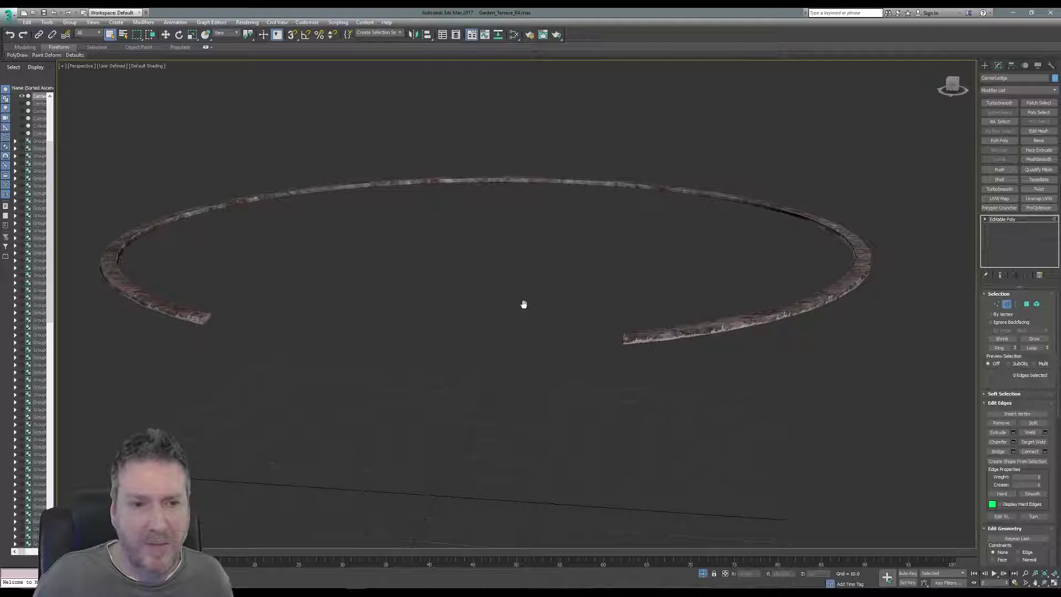
mouse_move(524, 304)
middle_mouse_down()
mouse_move(523, 320)
mouse_move(516, 310)
middle_mouse_up()
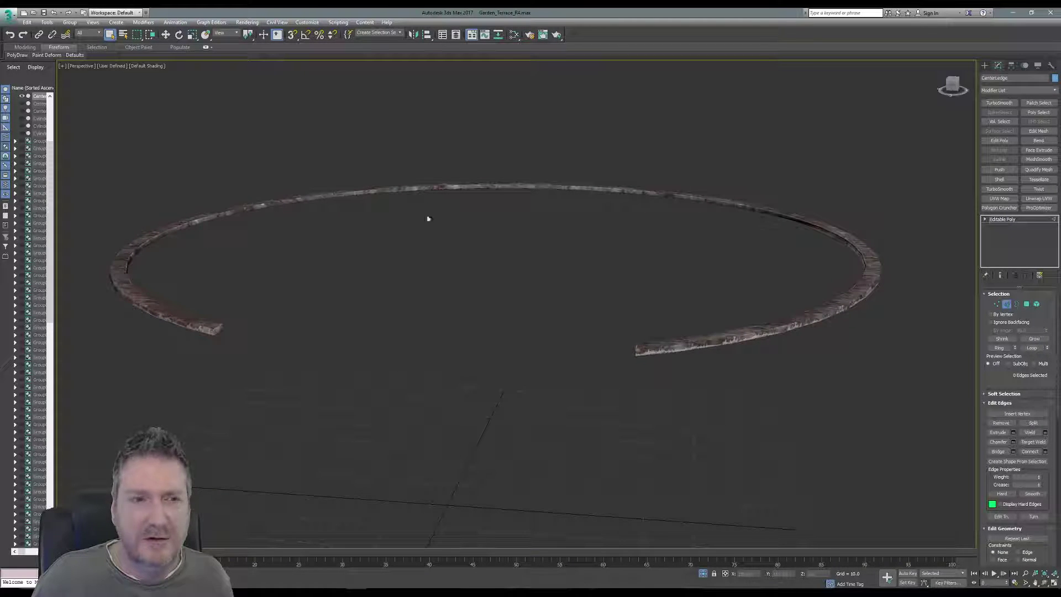
left_click(47, 22)
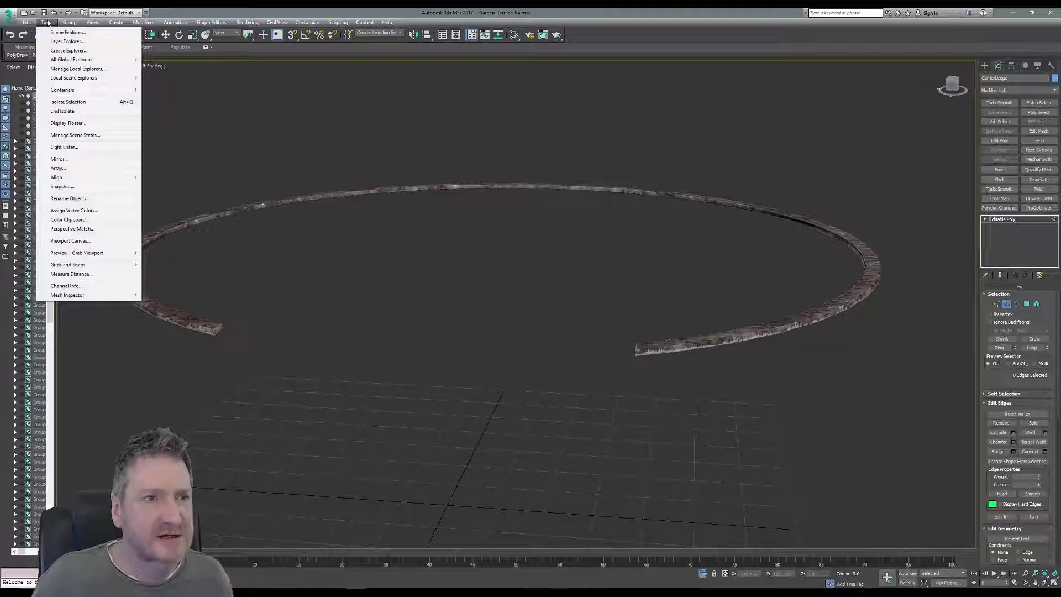
left_click(84, 111)
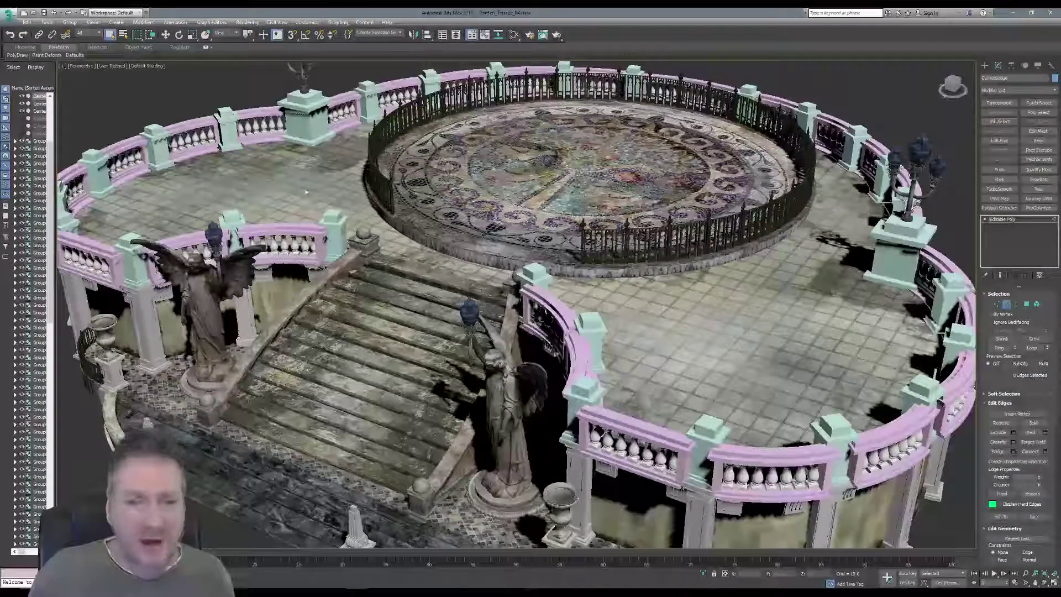
left_click(9, 17)
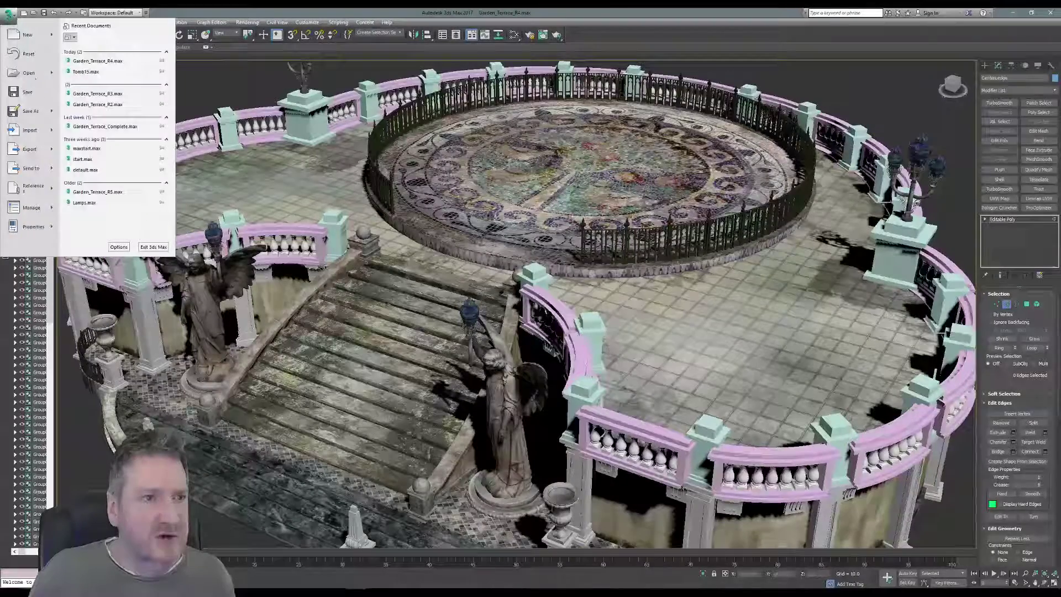
left_click(151, 102)
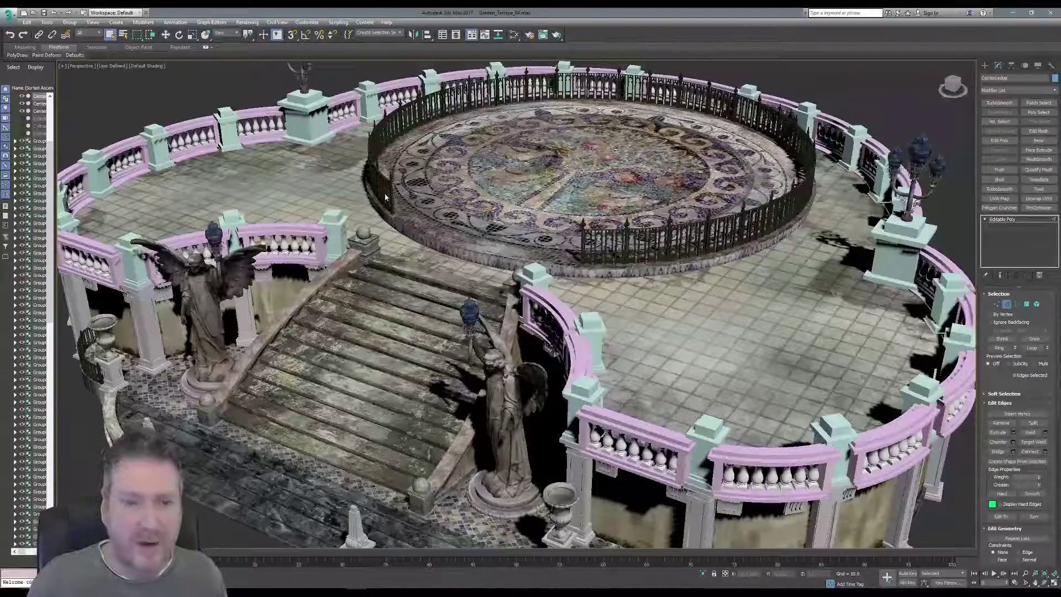
middle_click_drag(468, 283, 486, 243)
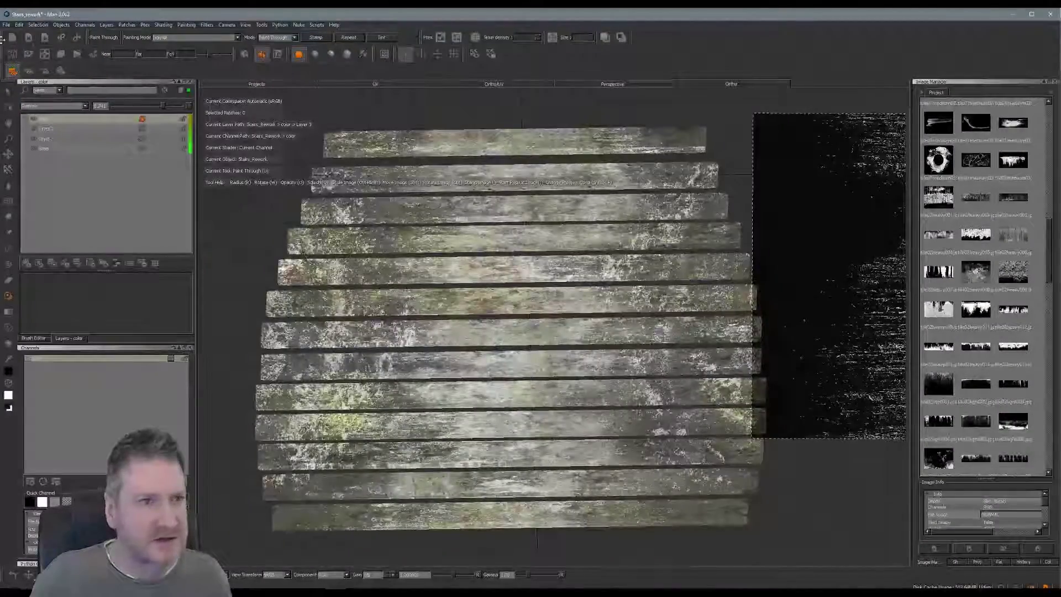
left_click(6, 24)
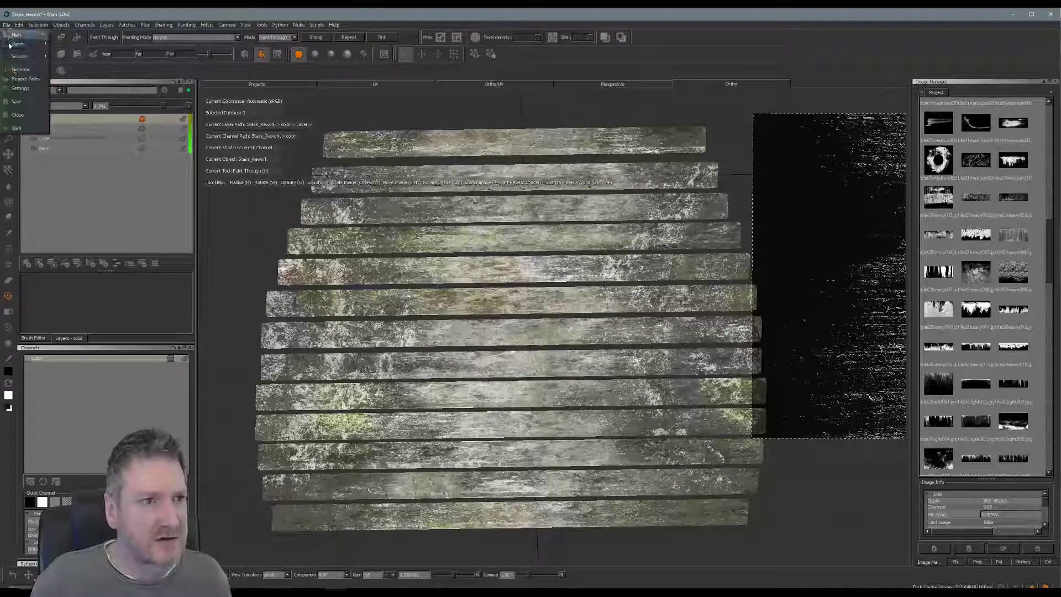
left_click(16, 104)
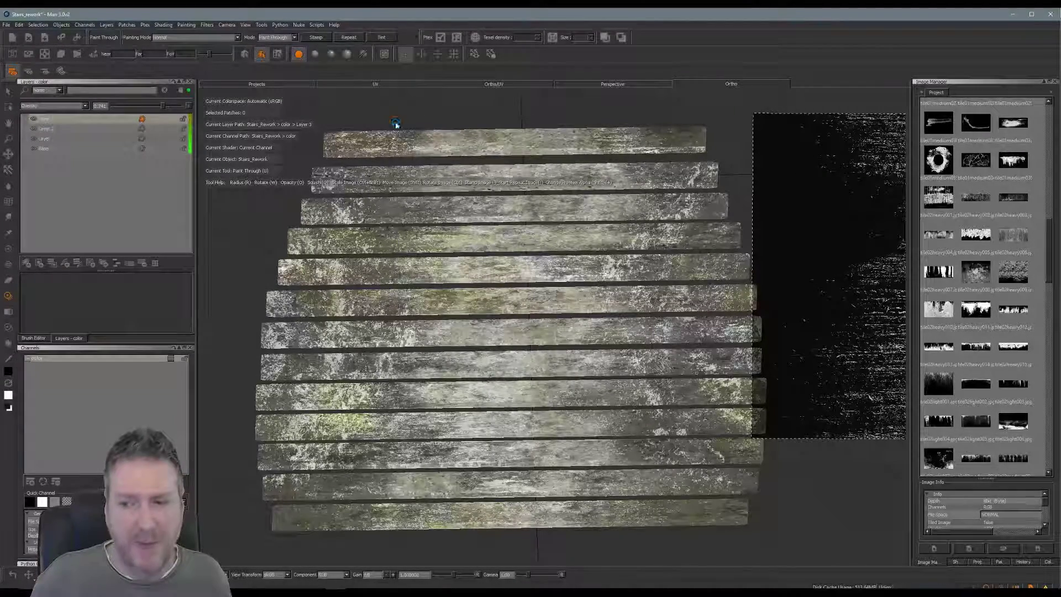
- Switch back to 3ds Max and examine the weathered stone texture on the low curved wall beside the obelisk
left_click(1013, 14)
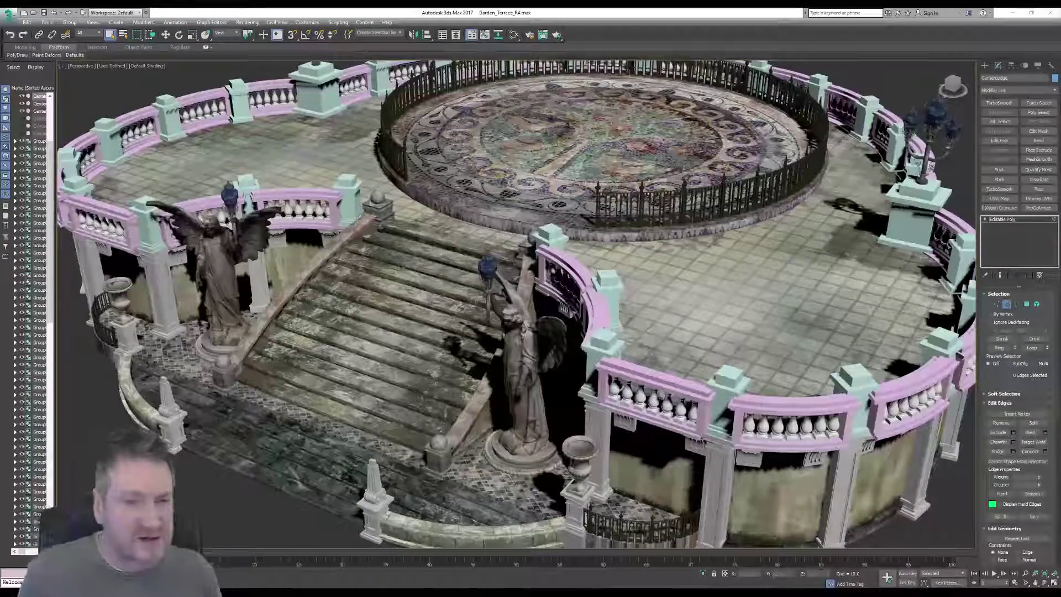
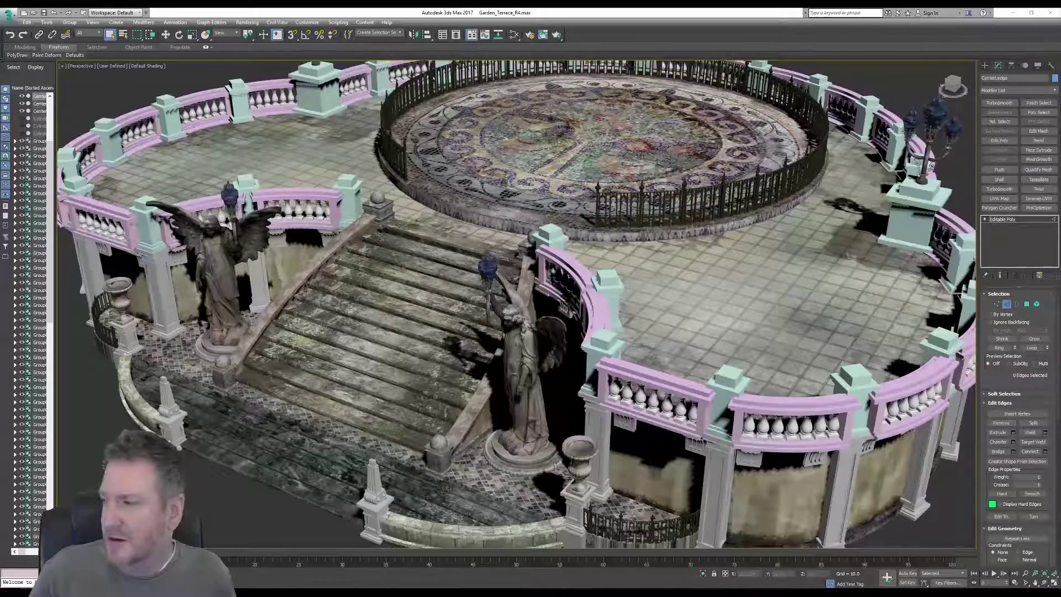
middle_click_drag(436, 544, 437, 456)
scroll(437, 456, "up", 8)
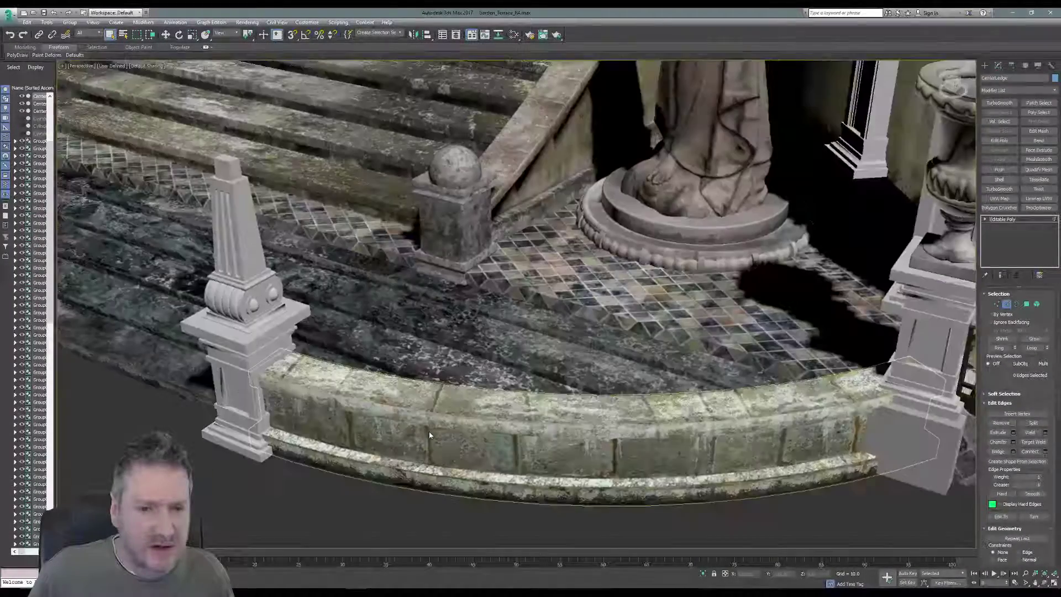
scroll(436, 429, "up", 3)
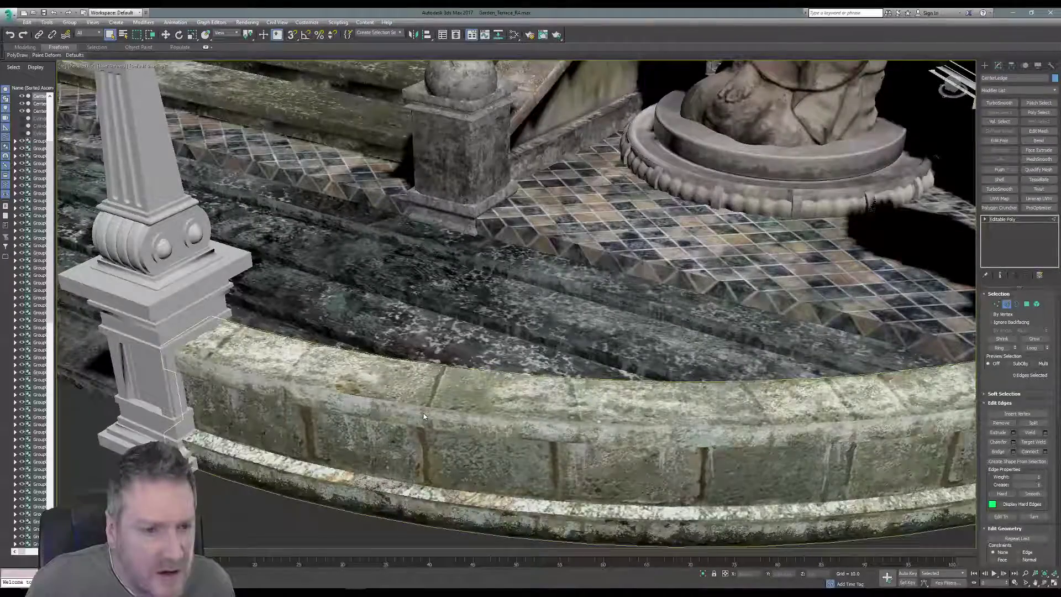
- Leave edge editing on the current object, select the curved stone border wall in front of the steps and isolate it
scroll(423, 414, "up", 3)
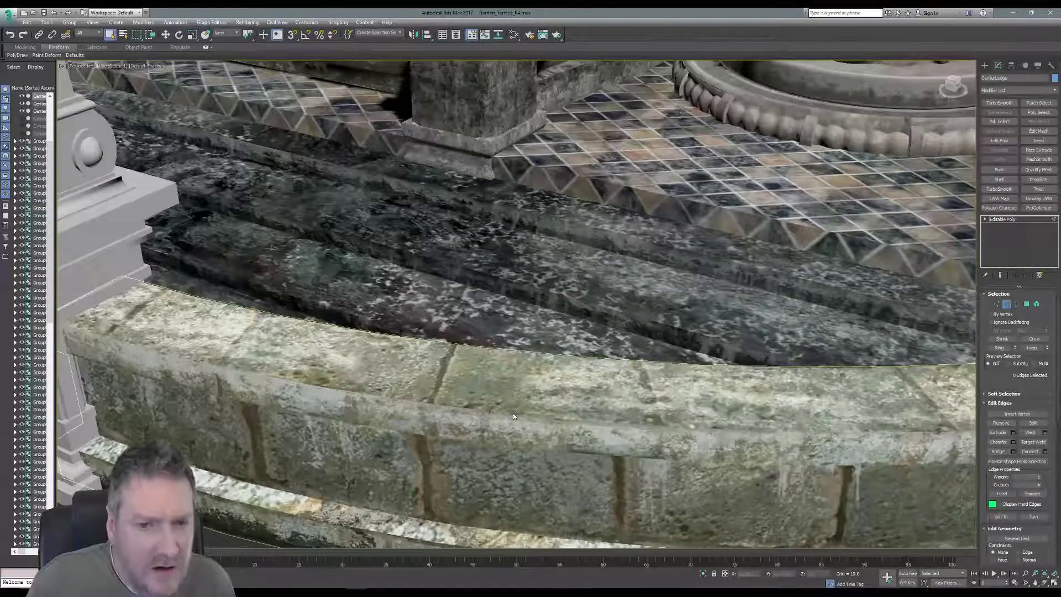
scroll(513, 414, "down", 5)
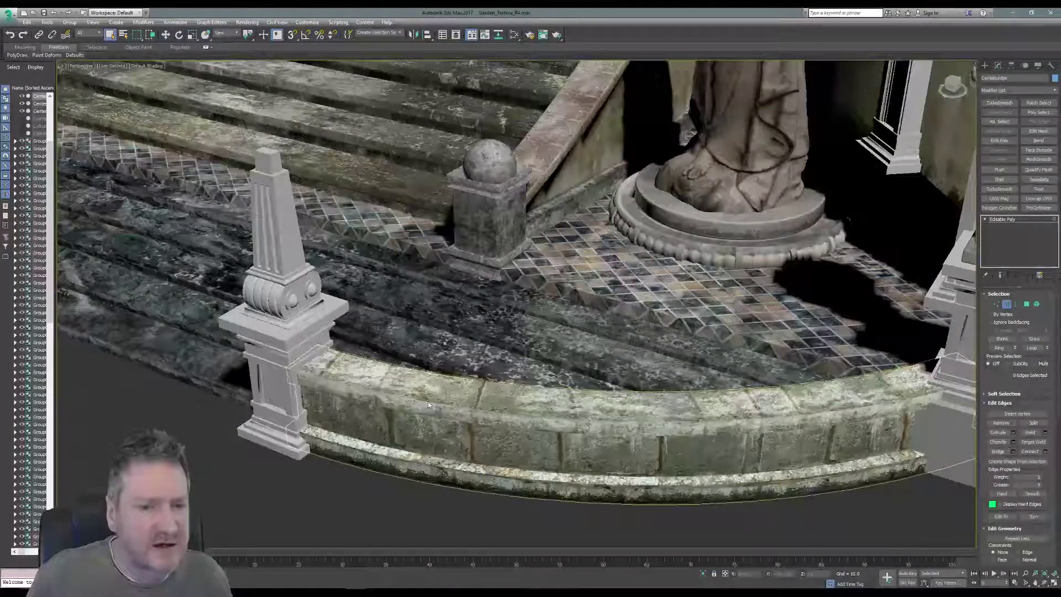
left_click(1015, 304)
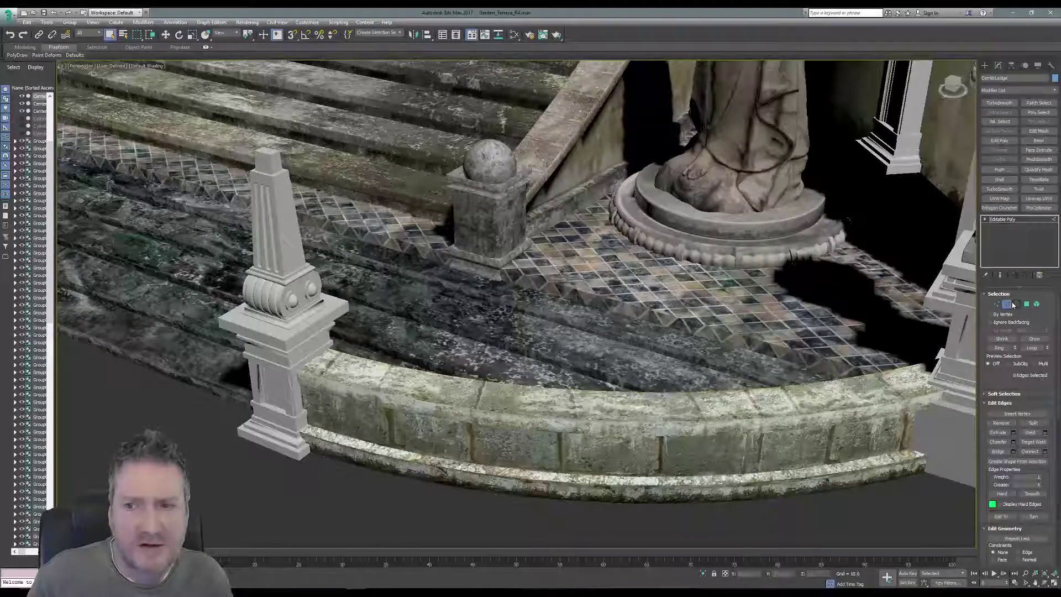
left_click(1012, 304)
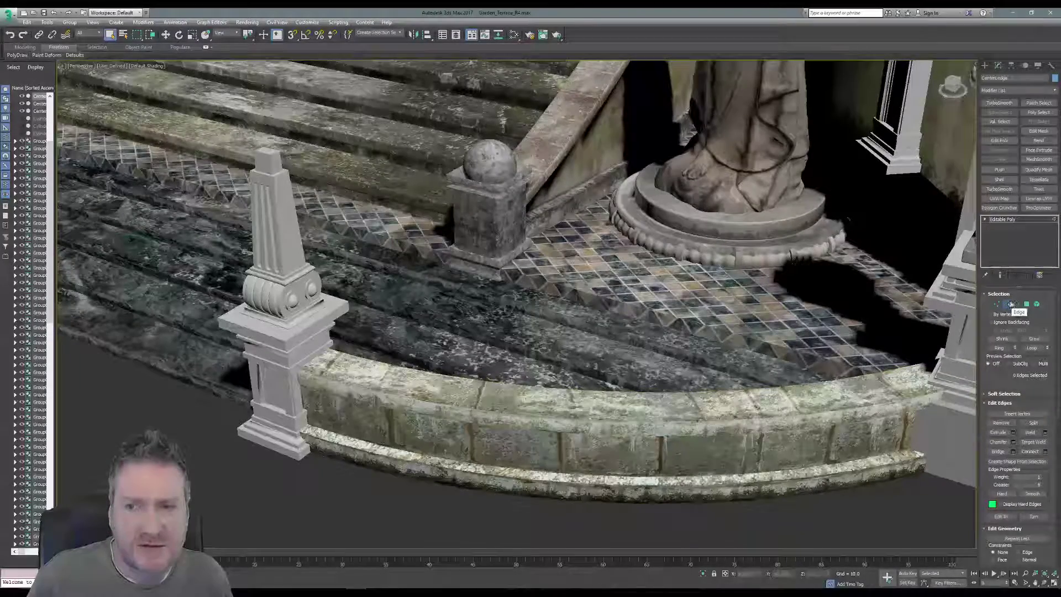
left_click(404, 498)
left_click(406, 398)
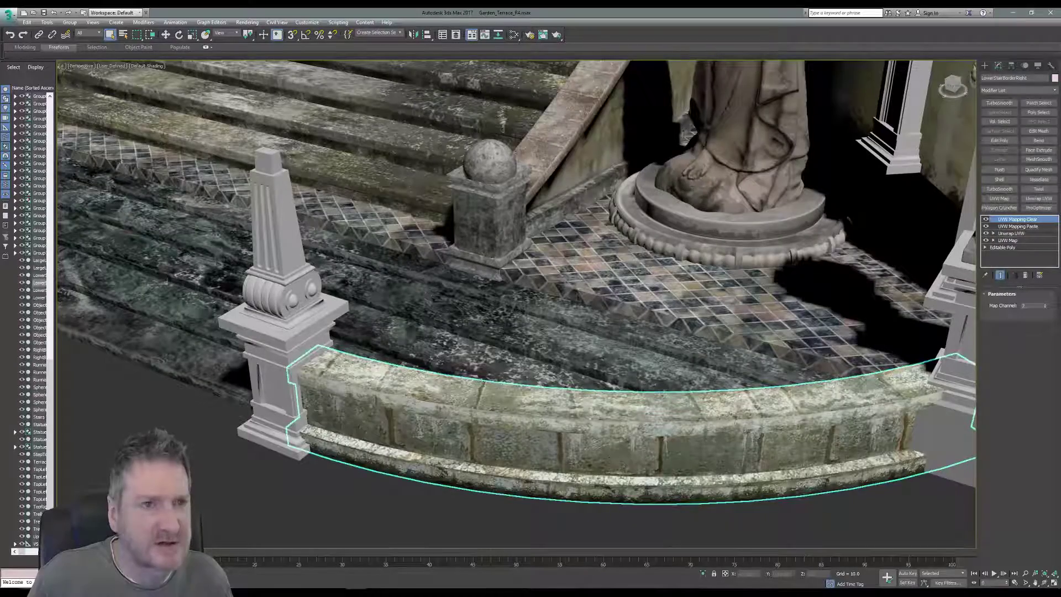
left_click(47, 23)
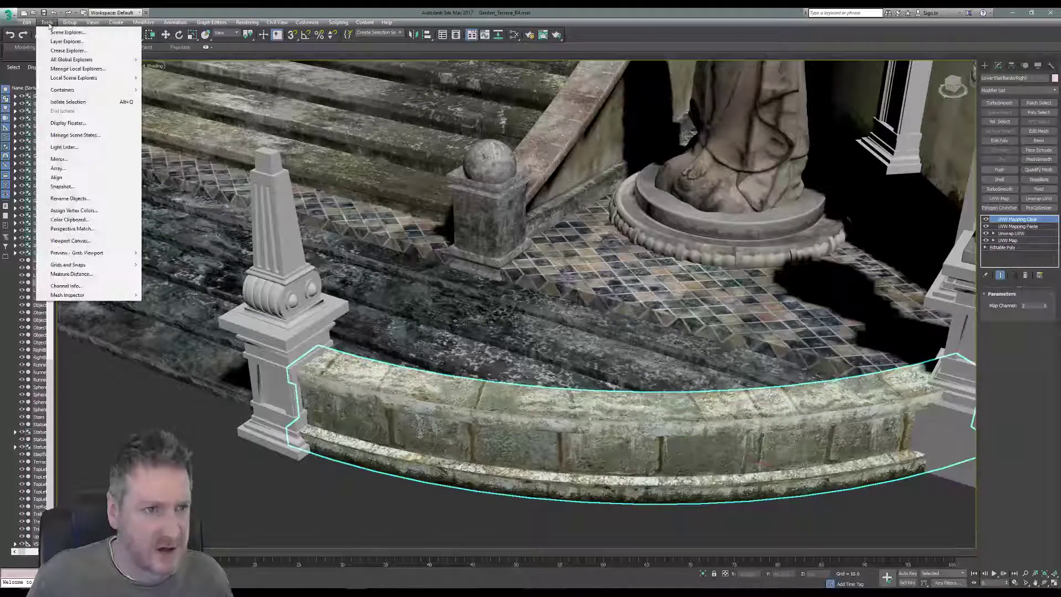
left_click(83, 102)
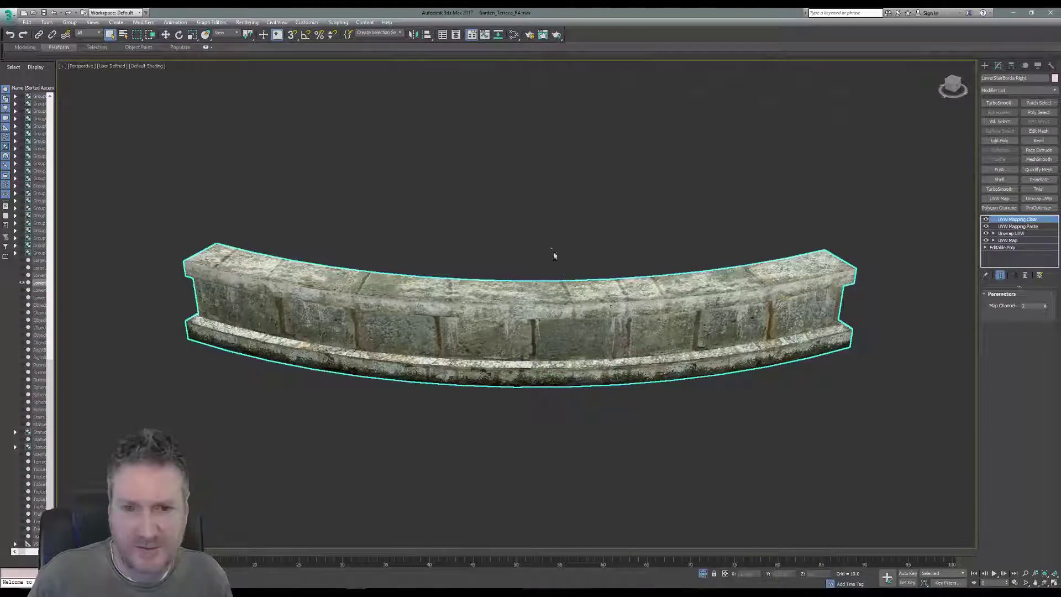
- Collapse the isolated wall's entire modifier stack into a single Editable Poly
scroll(214, 265, "up", 6)
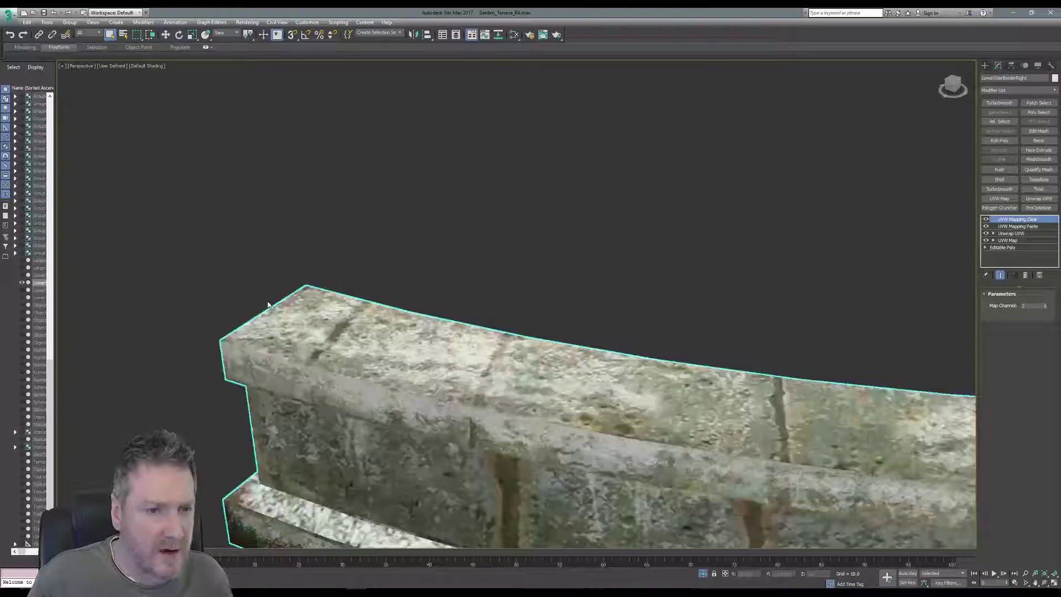
scroll(398, 279, "down", 4)
middle_click_drag(398, 280, 325, 225)
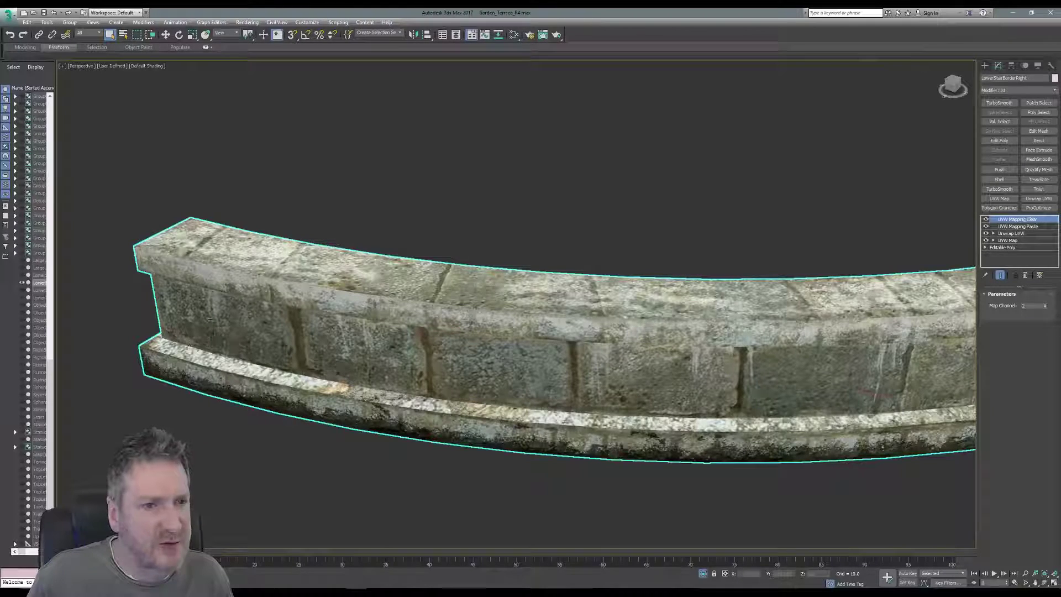
right_click(1015, 221)
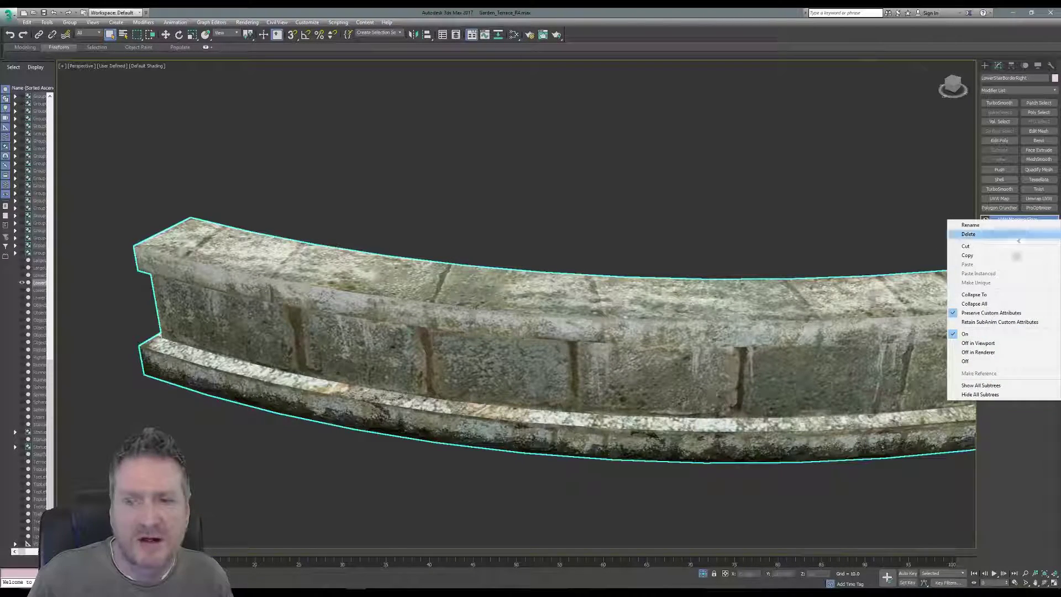
left_click(979, 304)
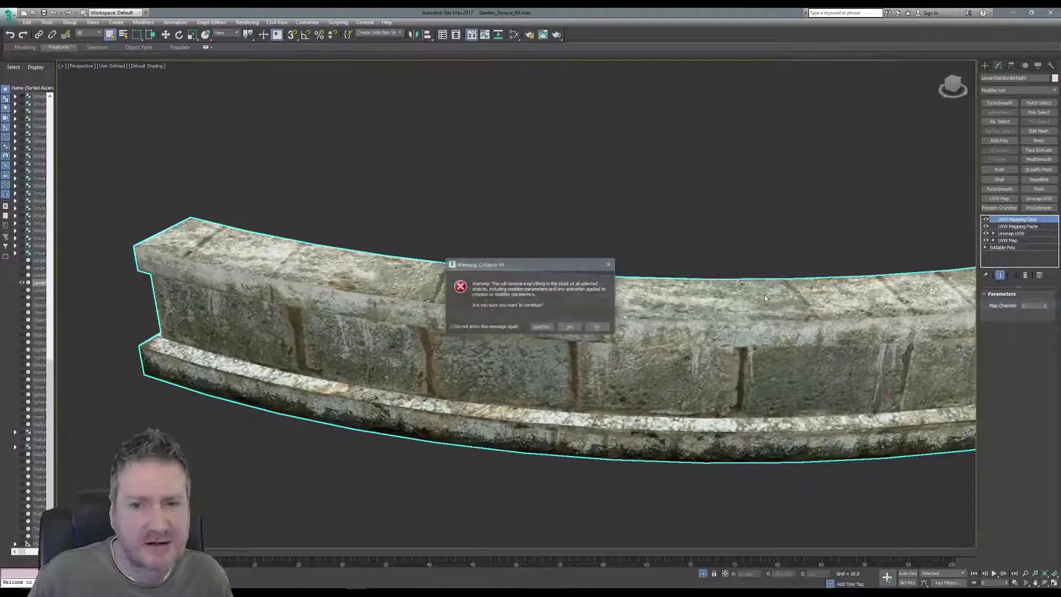
left_click(570, 326)
- At edge level, select the full edge loops along the upper and lower front edges of the wall's coping
middle_click_drag(711, 237, 635, 230)
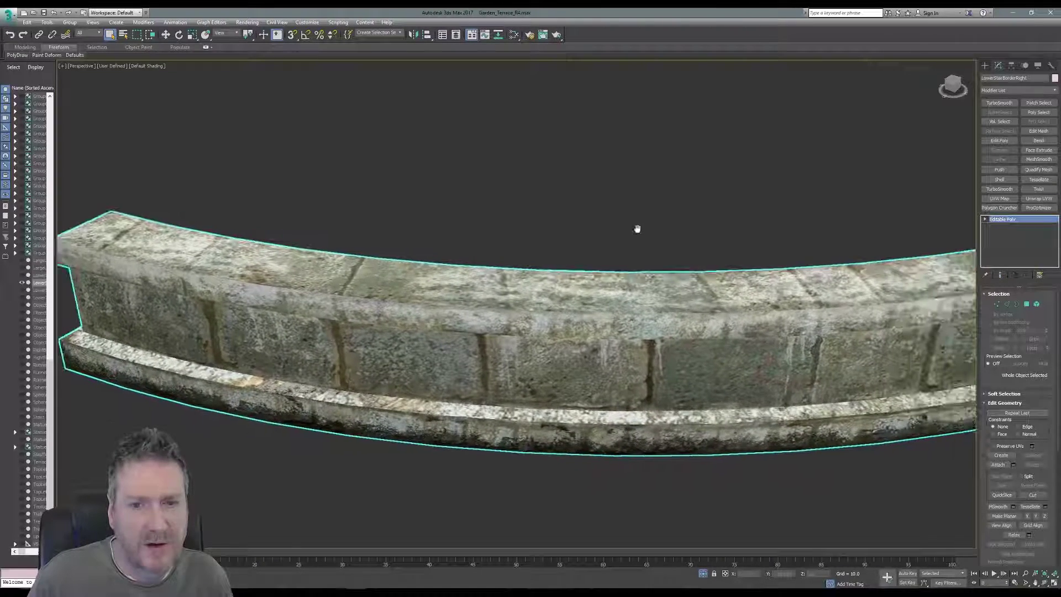
left_click(1007, 304)
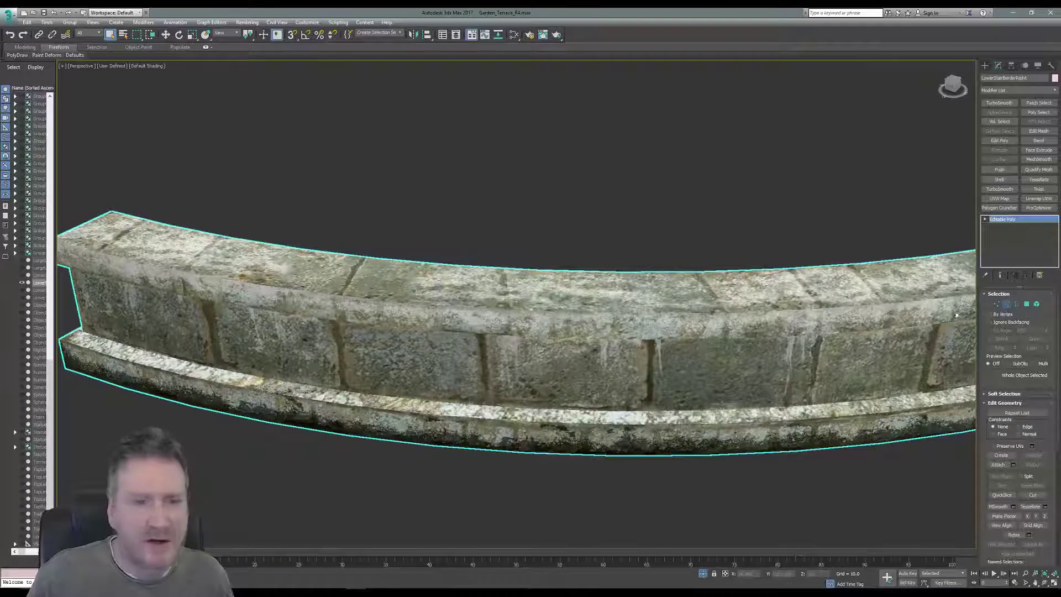
key("2")
middle_click_drag(353, 249, 450, 218)
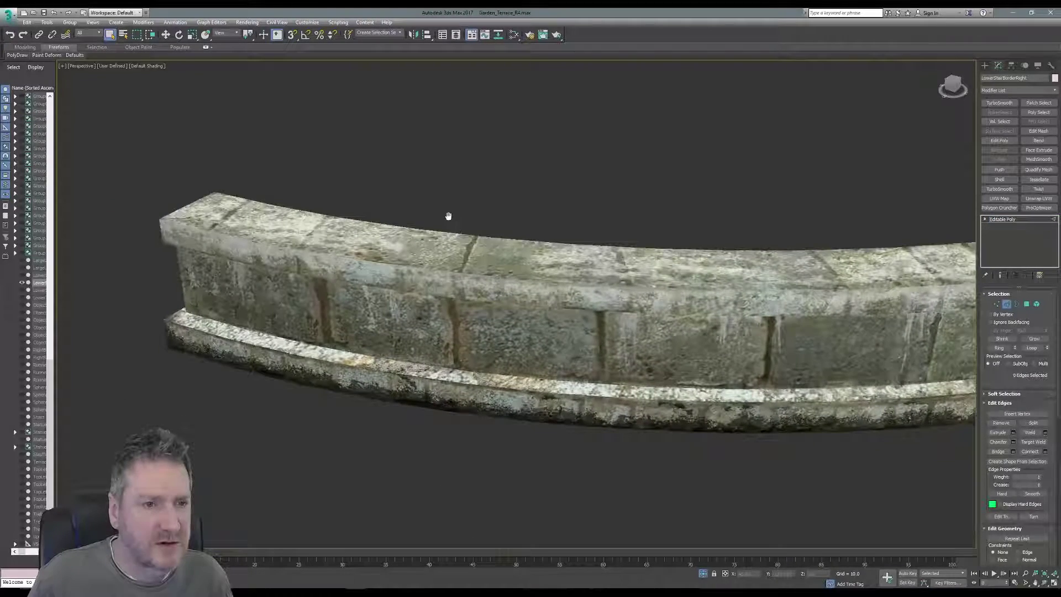
left_click(184, 224)
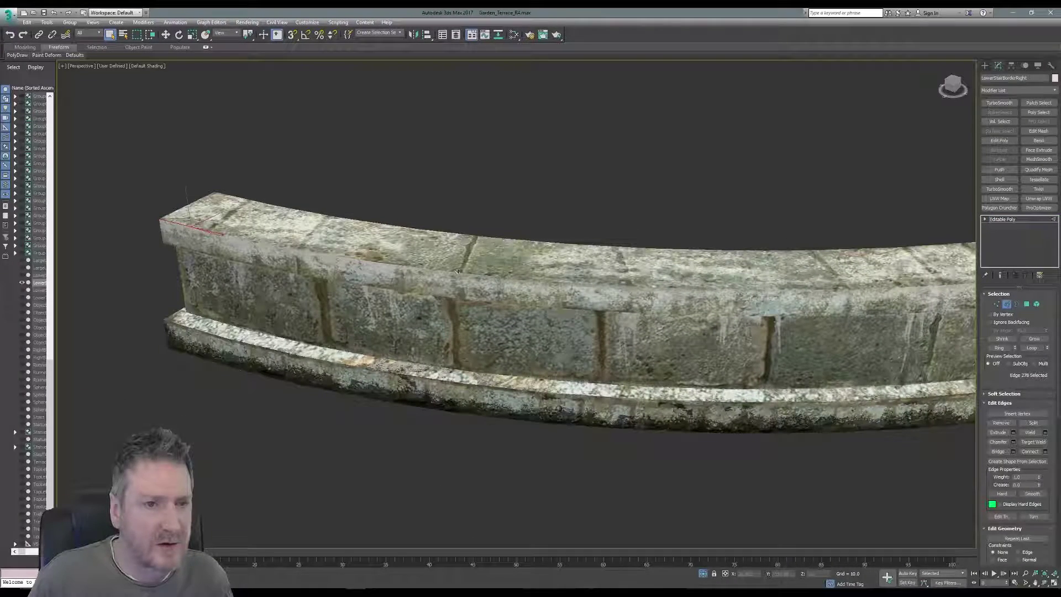
left_click(1032, 348)
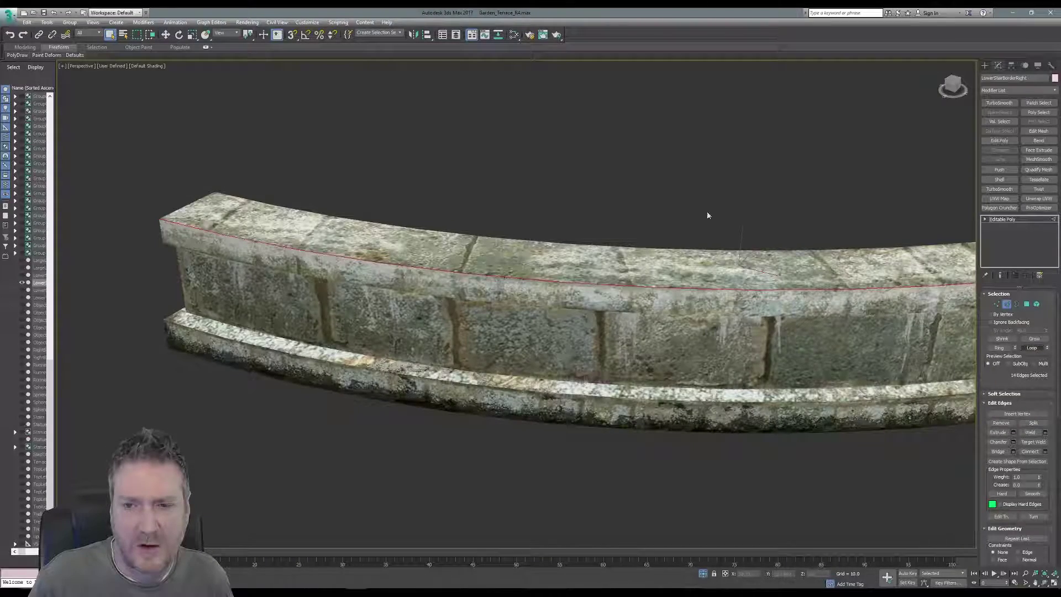
middle_click_drag(708, 216, 612, 197, "alt")
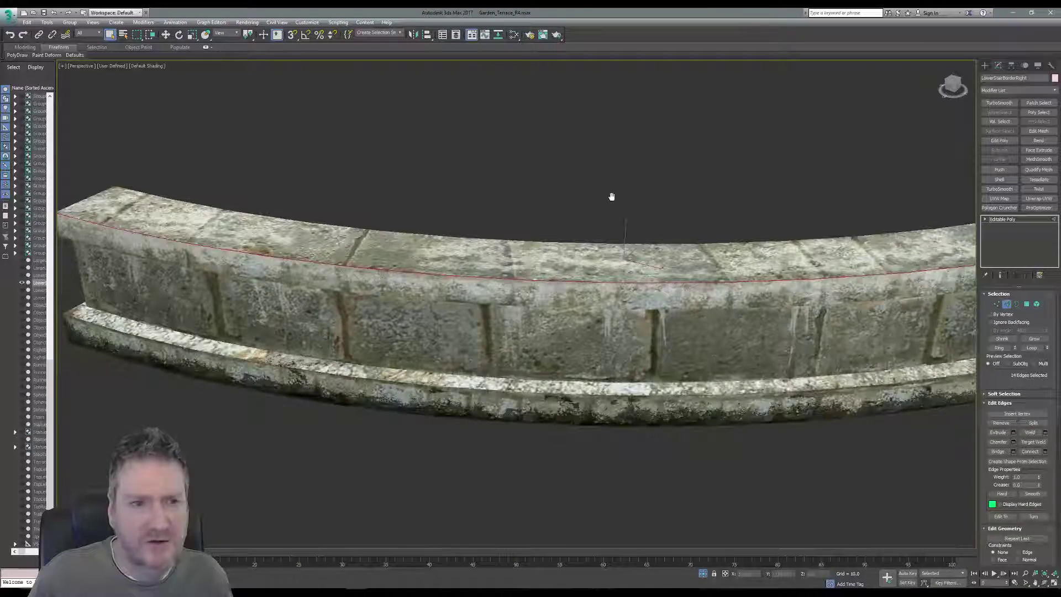
middle_click_drag(379, 218, 377, 177, "alt")
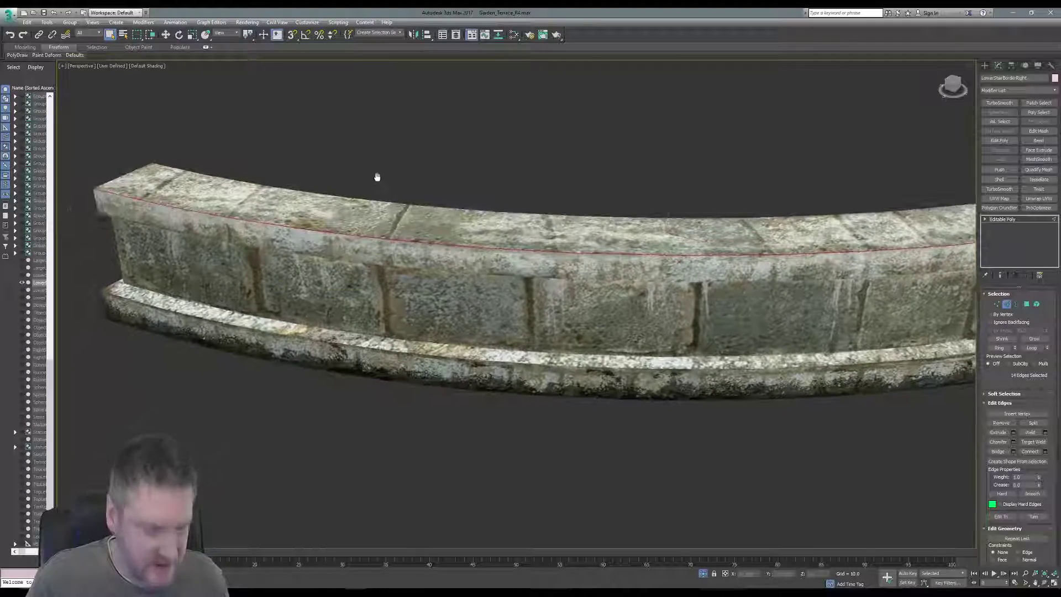
left_click(105, 216, "ctrl")
left_click(1031, 347)
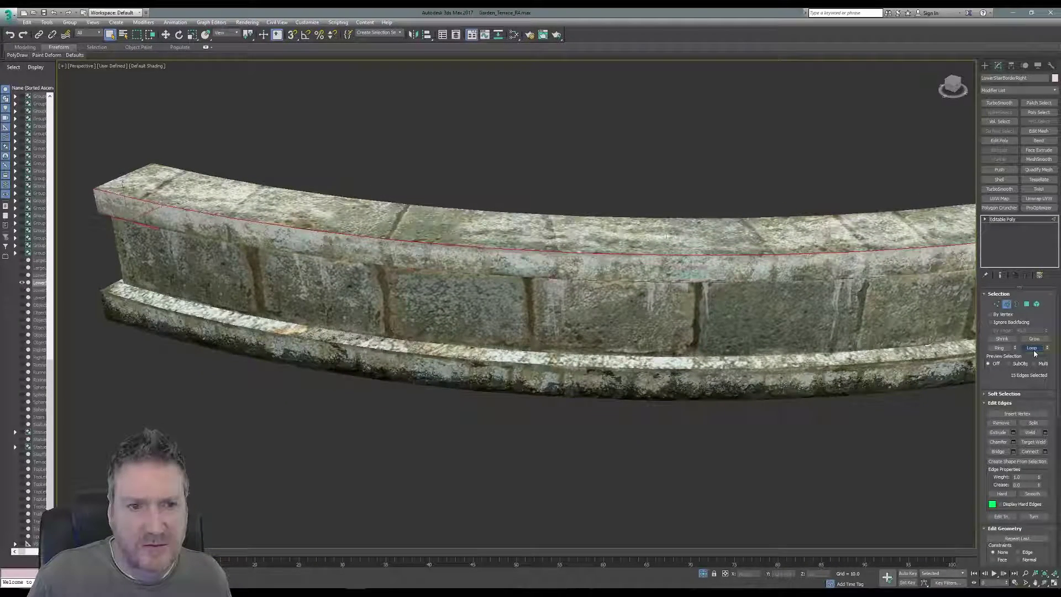
- Add the full edge loops along the upper and lower front edges of the wall's base course to the selection
middle_click_drag(282, 285, 305, 280)
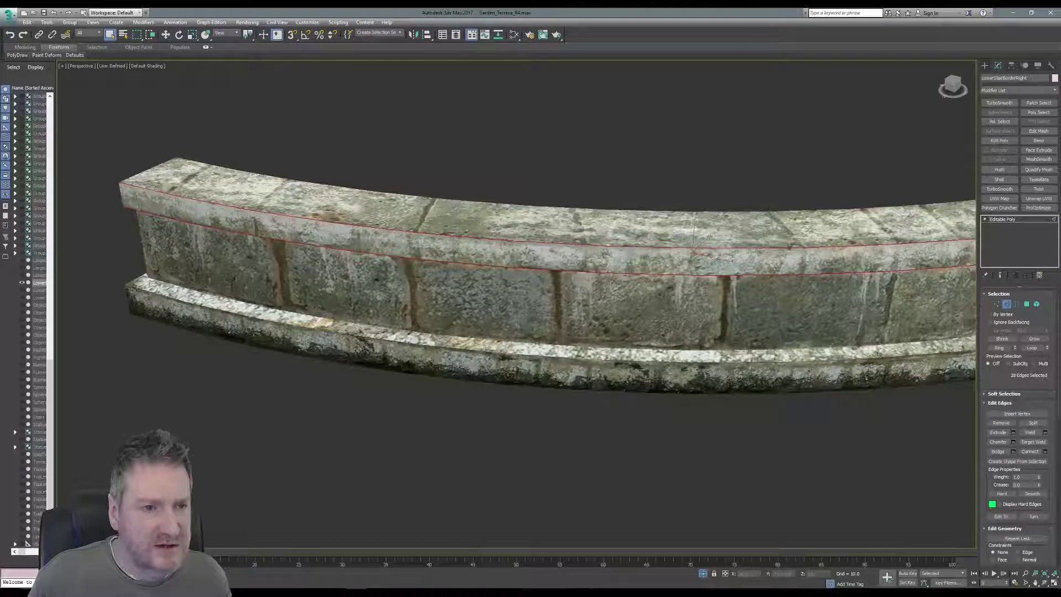
left_click(135, 288, "ctrl")
left_click(1032, 348)
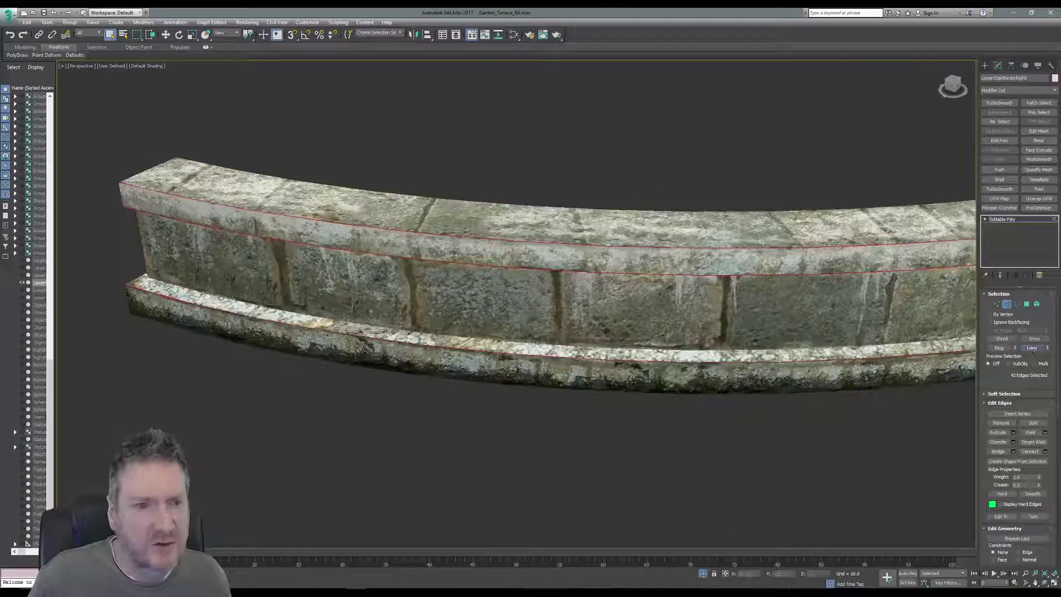
left_click(136, 315, "ctrl")
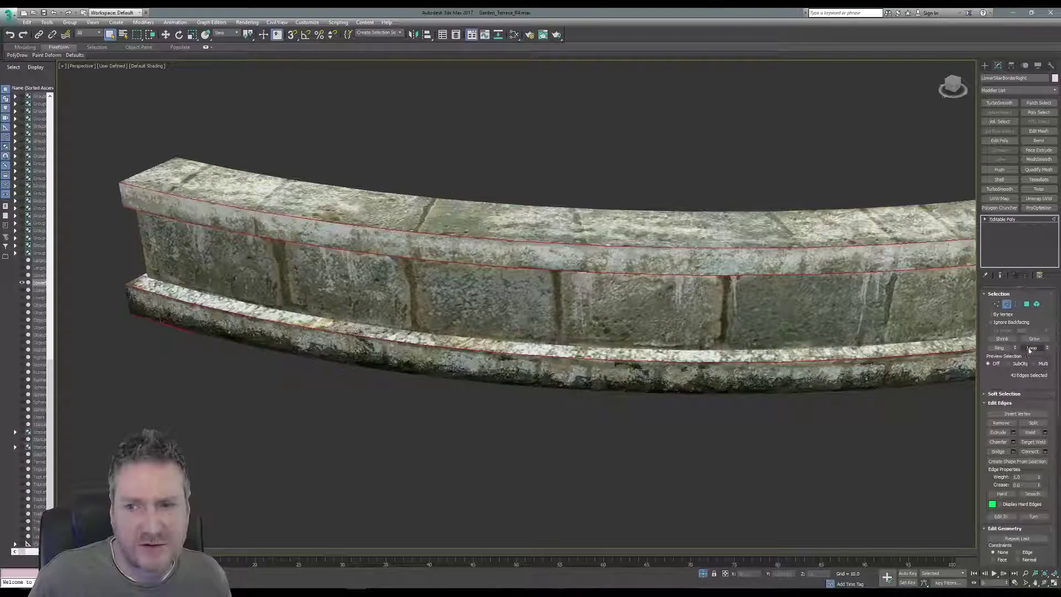
middle_click_drag(406, 354, 331, 339)
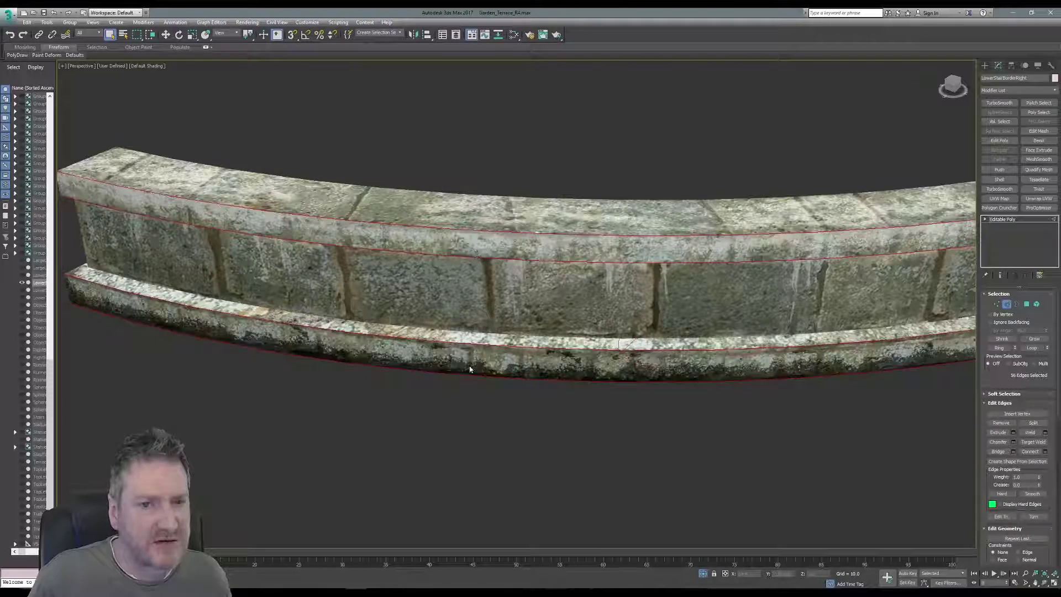
- On the wall's opposite face, add the full edge loops along the coping's upper and lower edges to the selection
scroll(592, 369, "down", 3)
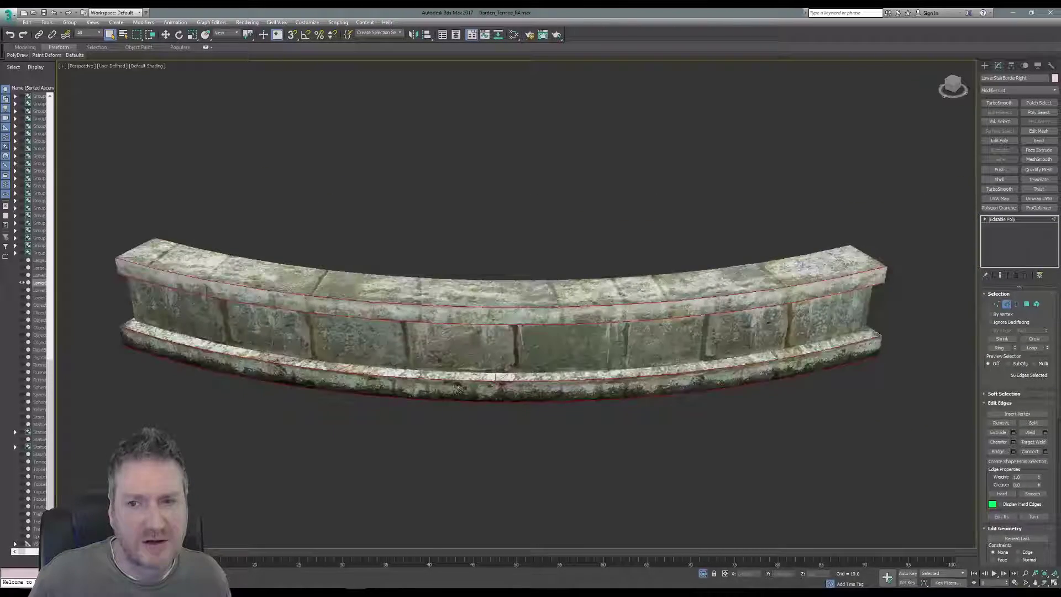
middle_click_drag(459, 387, 524, 350)
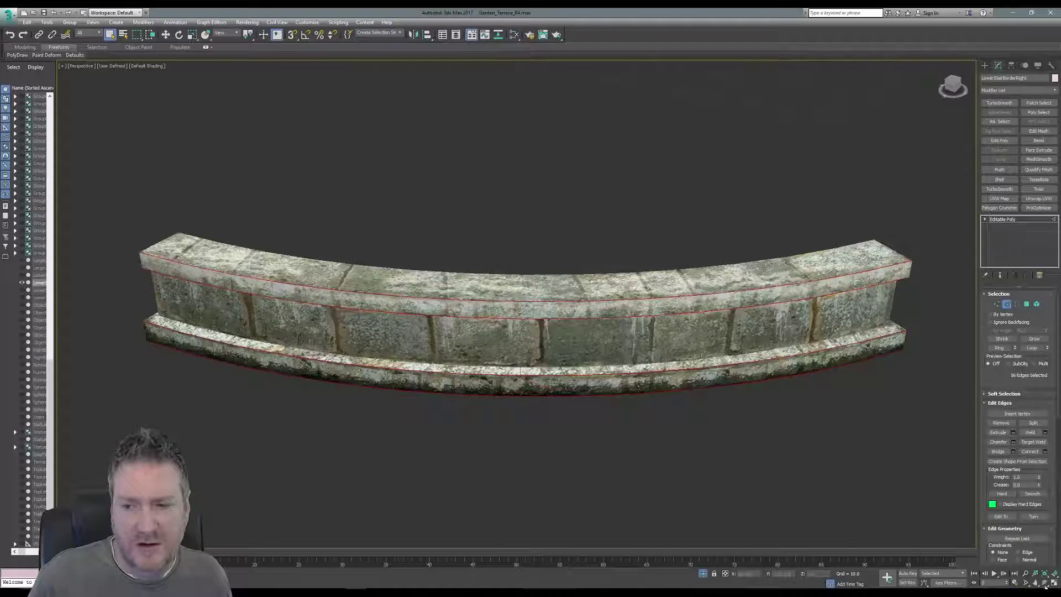
key("ctrl+r")
left_click_drag(549, 317, 313, 132)
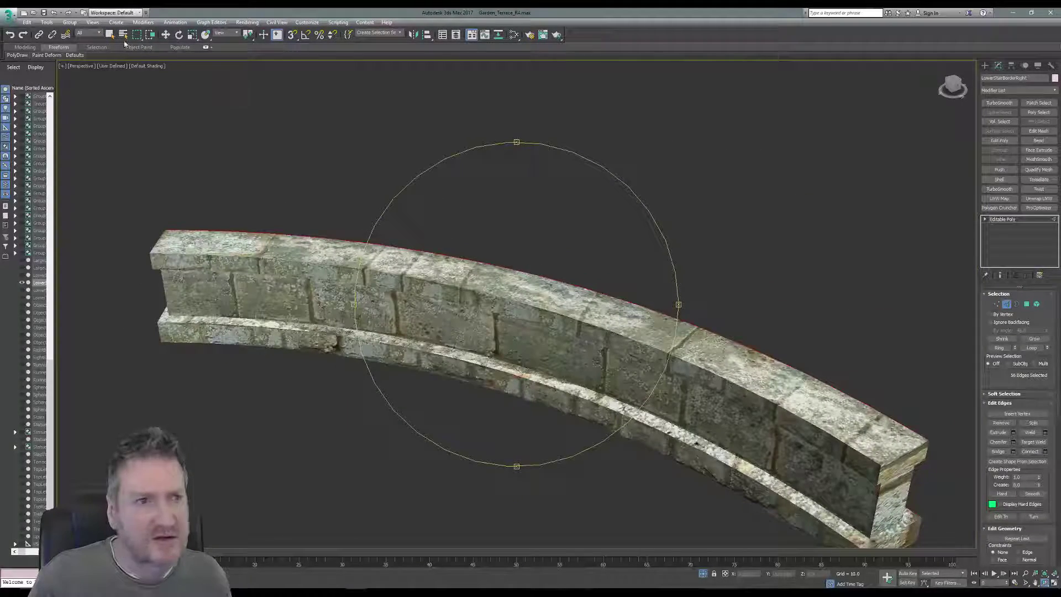
left_click(110, 35)
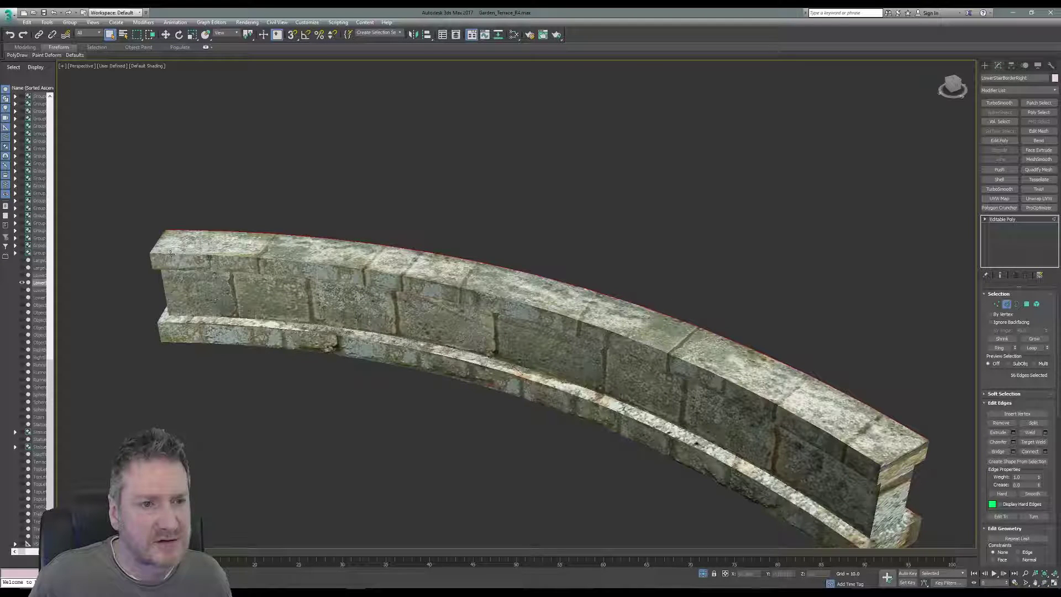
left_click(1033, 349)
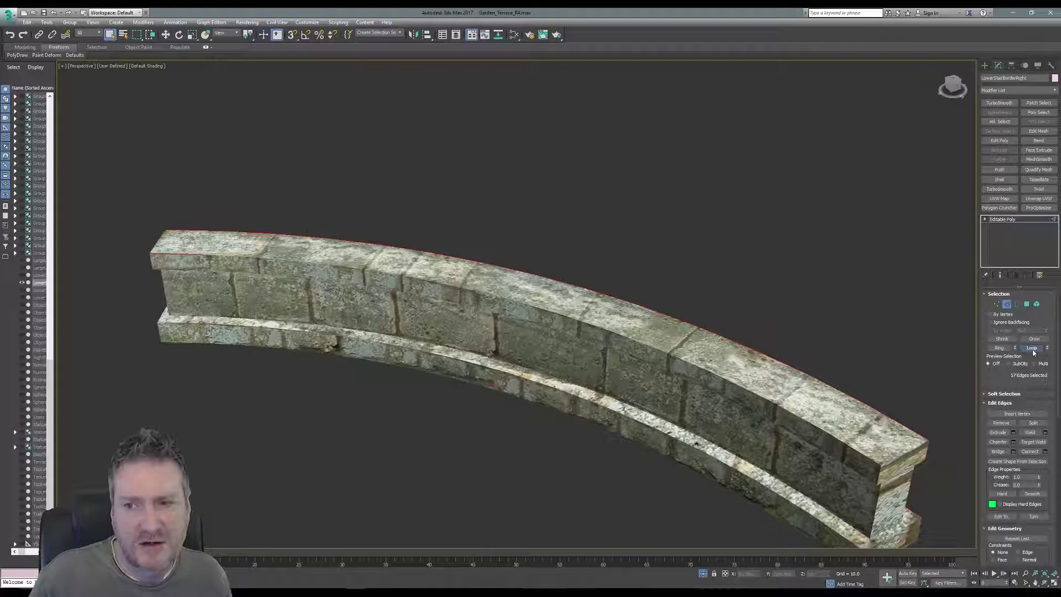
middle_click_drag(602, 243, 587, 192)
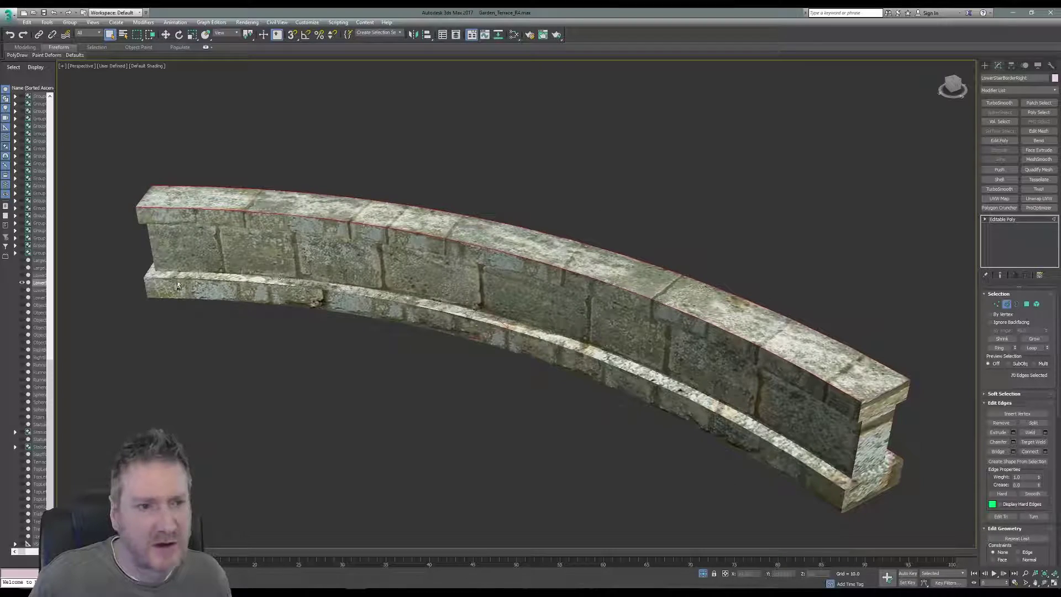
scroll(136, 207, "up", 5)
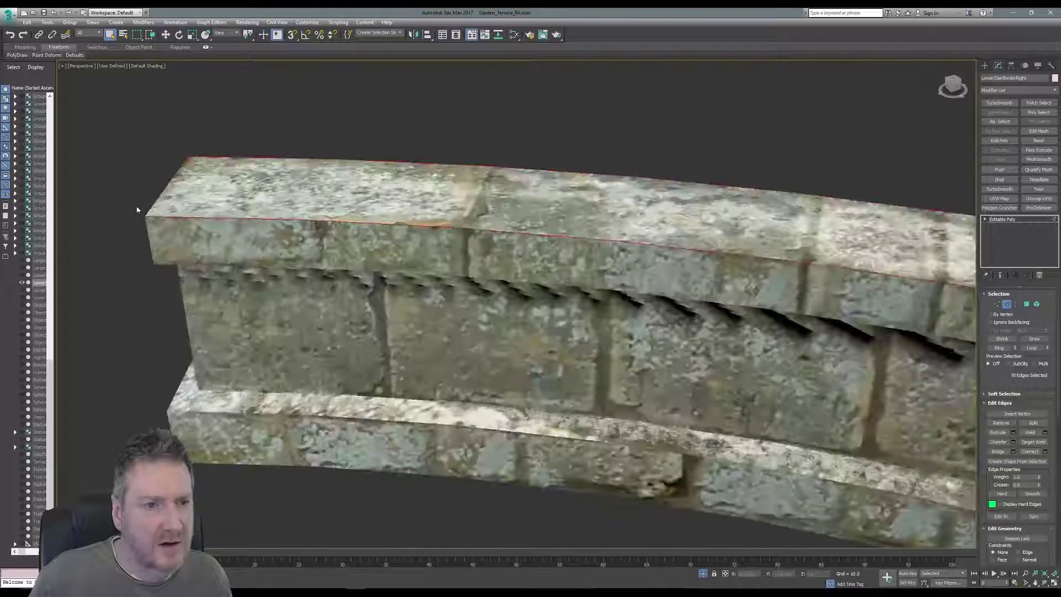
left_click(168, 267, "ctrl")
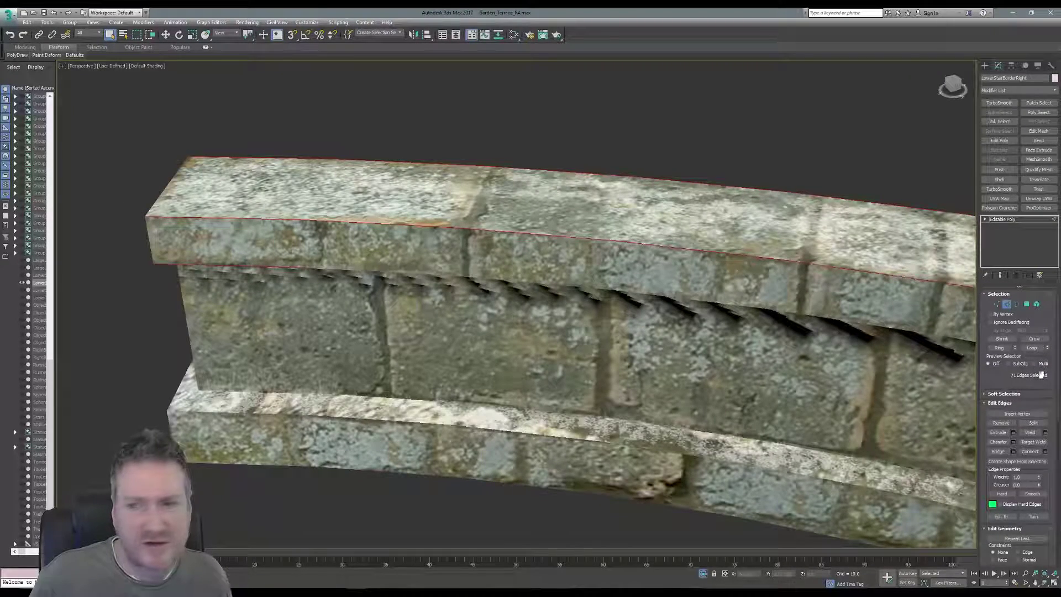
left_click(1037, 351)
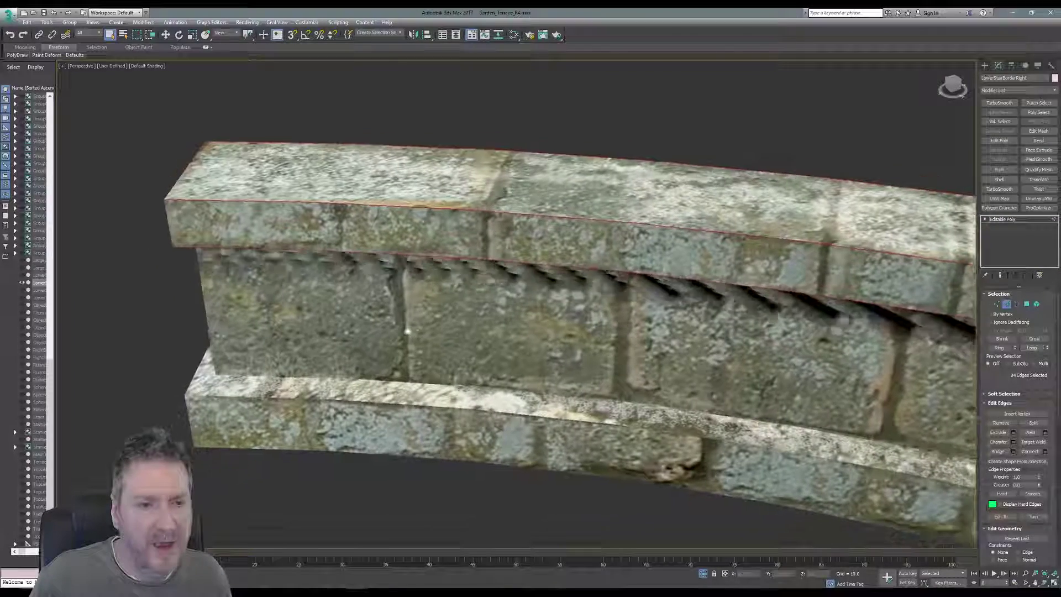
- On the wall's opposite face, add the full edge loops along the base course's upper and lower edges to the selection
middle_click_drag(215, 412, 236, 384)
left_click(206, 383, "ctrl")
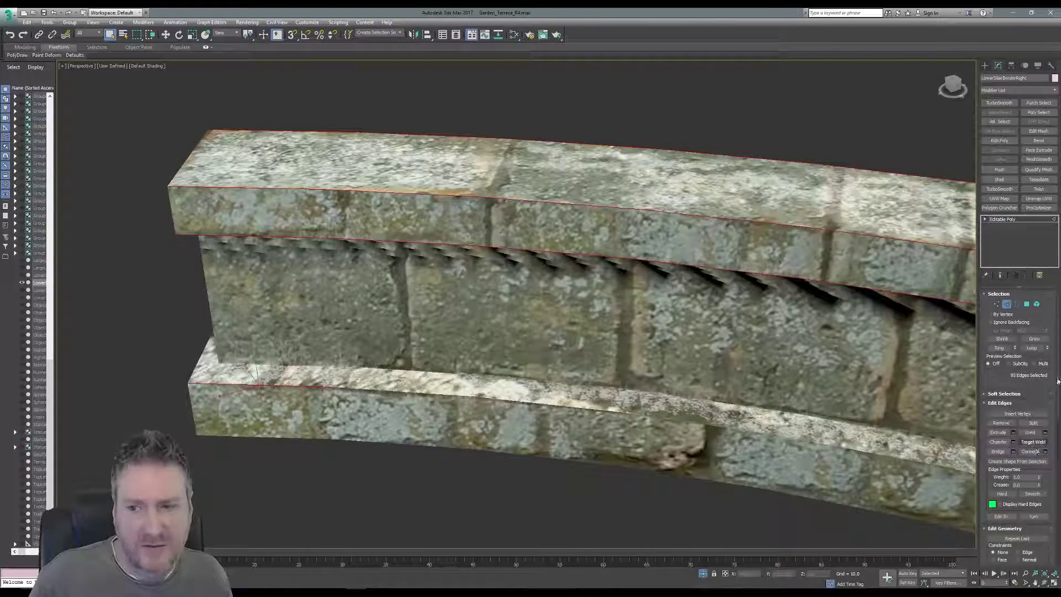
left_click(1034, 349)
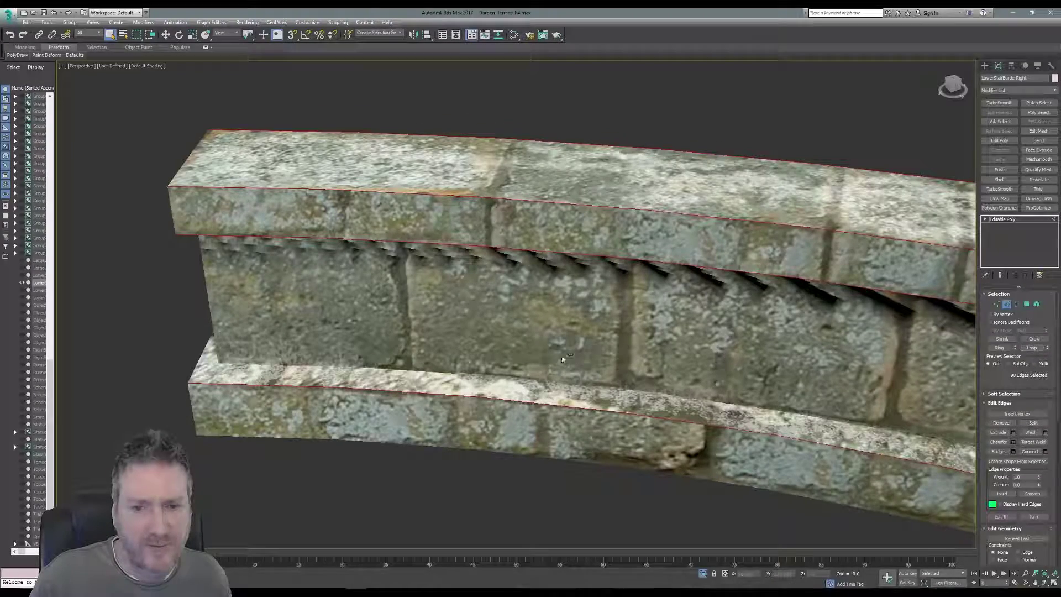
middle_click_drag(562, 360, 561, 307)
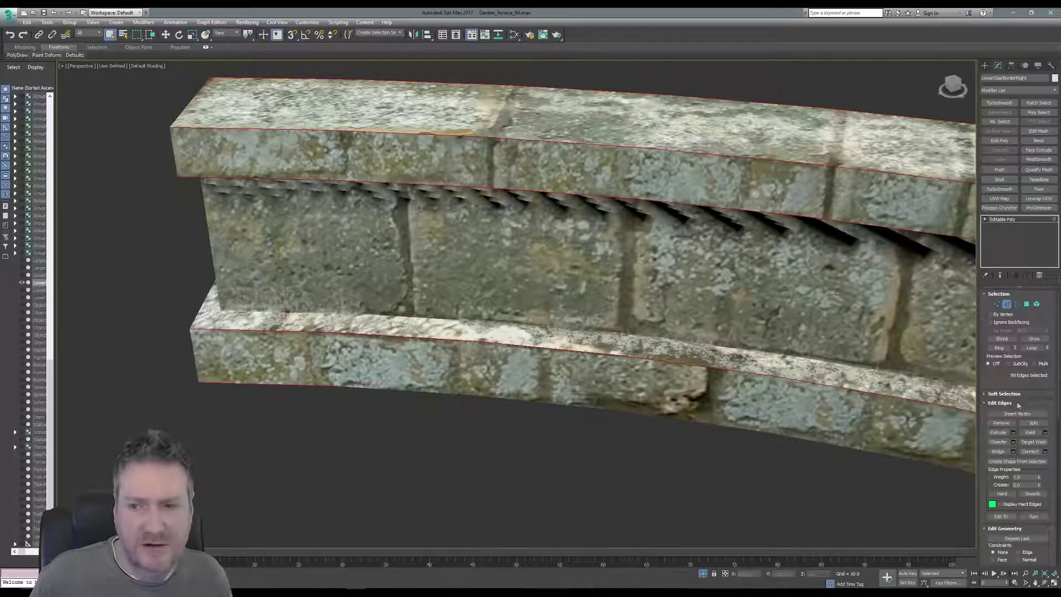
left_click(1032, 347)
- Examine the selected edge loops along the full length of the wall, including its end
middle_click_drag(643, 317, 451, 283)
scroll(451, 283, "down", 5)
middle_click_drag(614, 265, 328, 186)
middle_click_drag(665, 249, 585, 217)
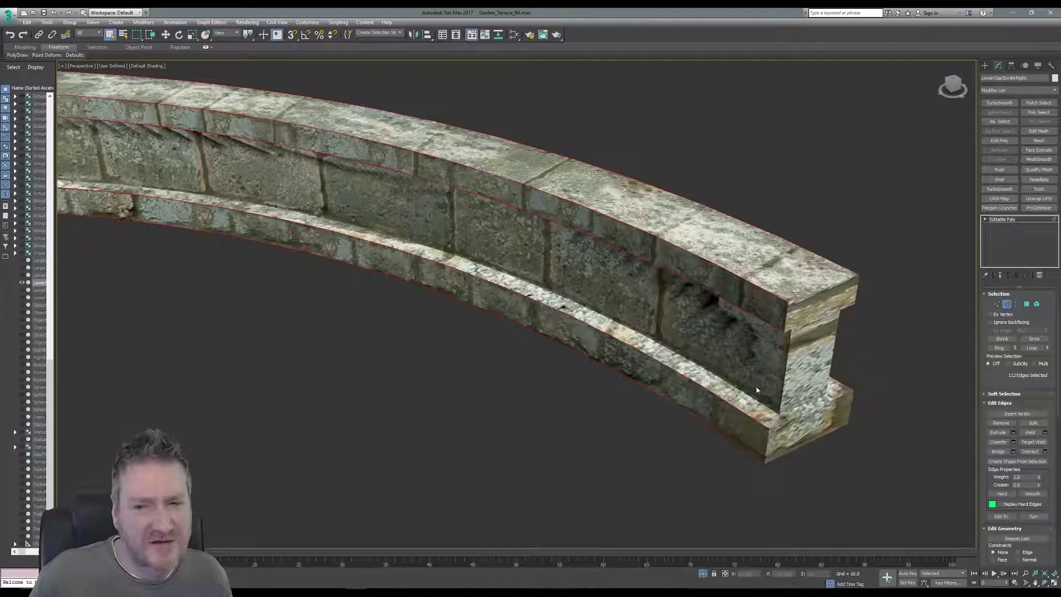
middle_click_drag(317, 280, 470, 284)
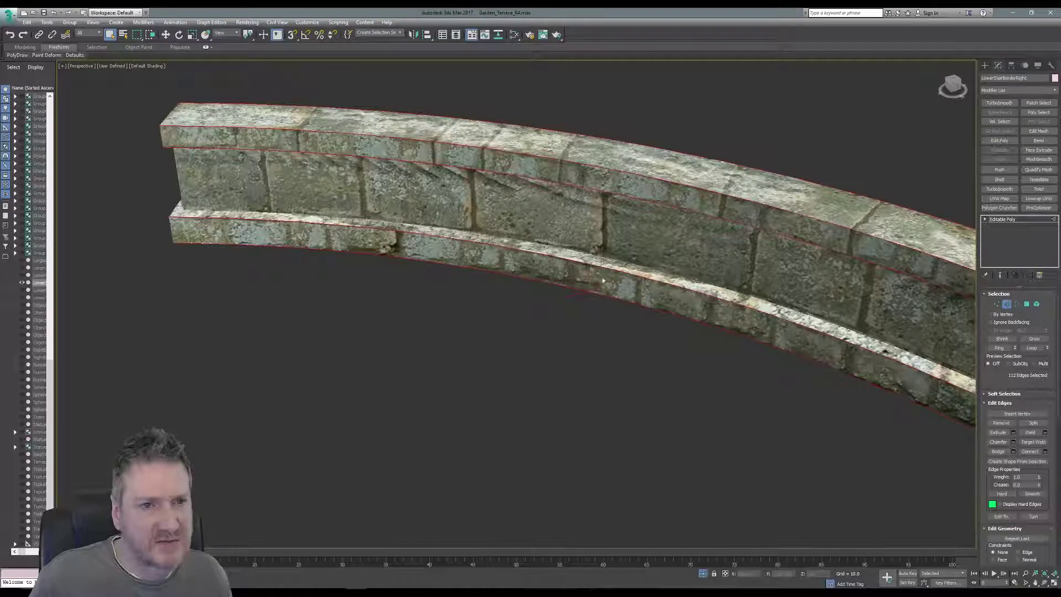
middle_click_drag(603, 281, 755, 382, "alt")
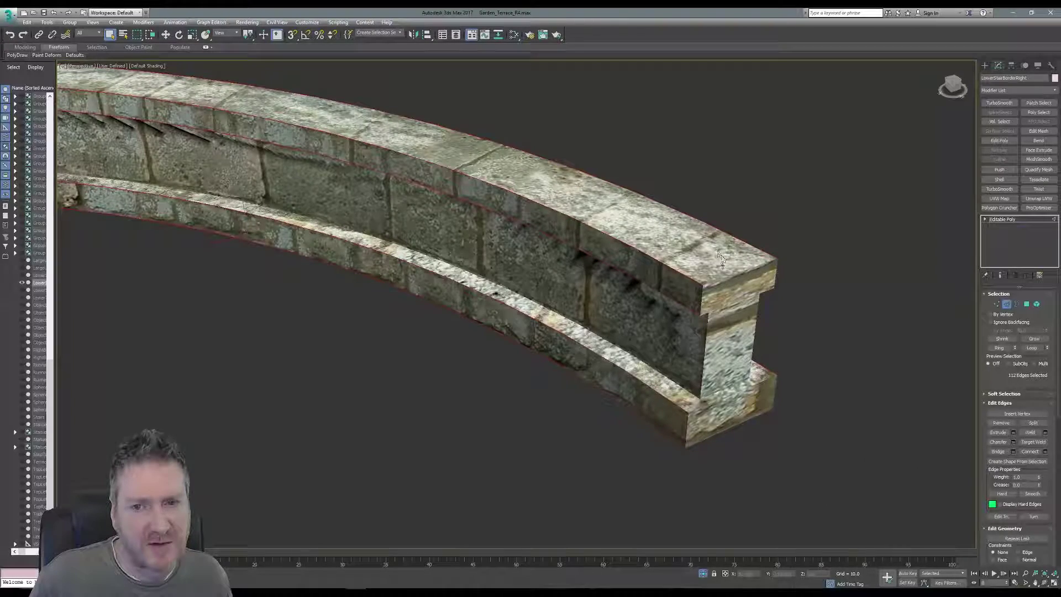
middle_click_drag(581, 326, 365, 277, "alt")
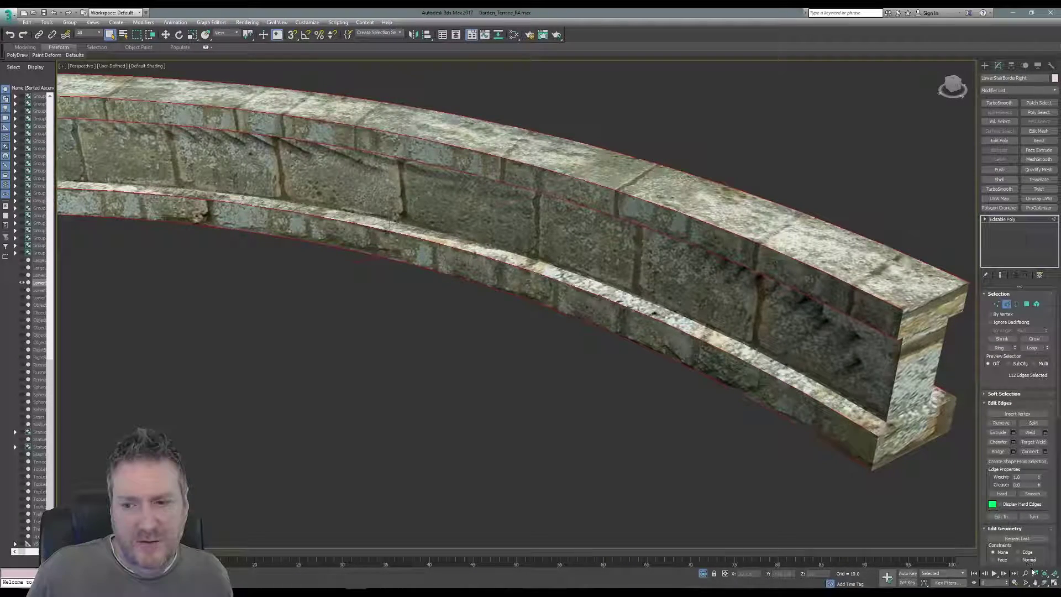
left_click(1045, 583)
left_click_drag(641, 309, 725, 343)
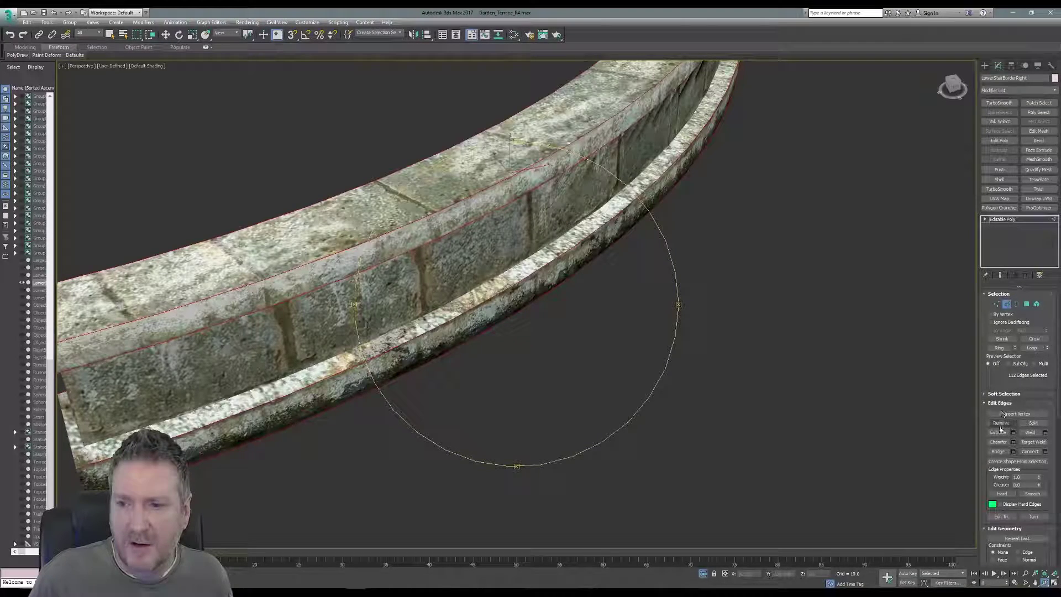
- Apply a Chamfer modifier to the selected edges with an amount of 0.17 and 3 segments, and lower its tension
left_click(1055, 90)
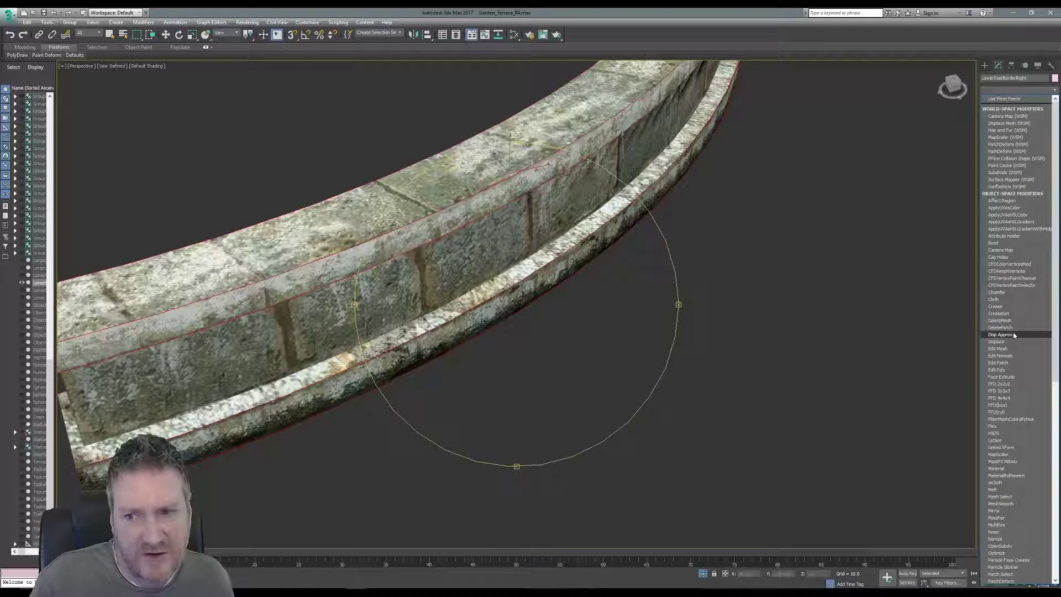
left_click(1002, 292)
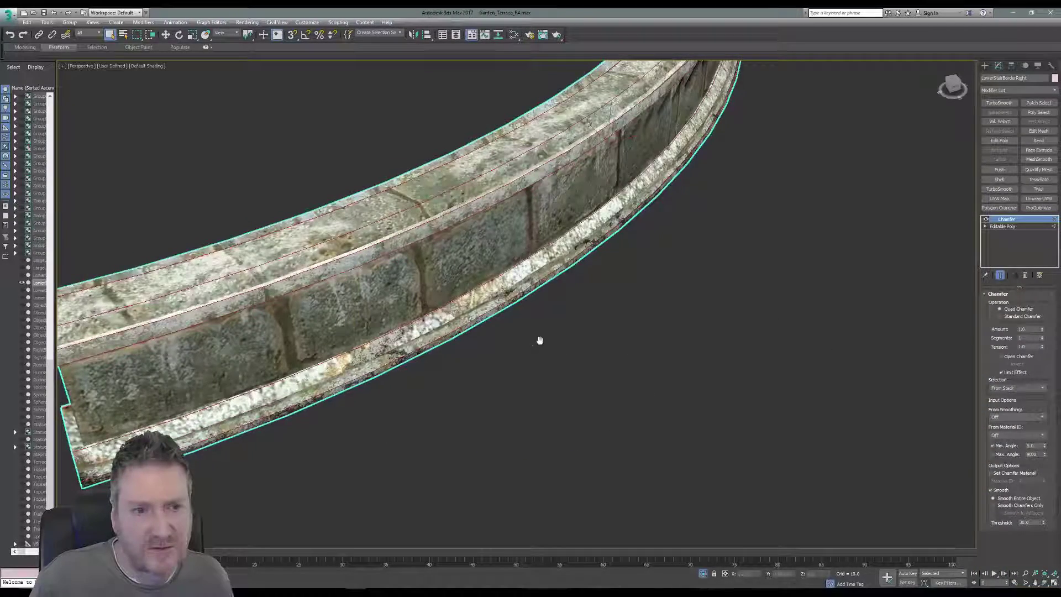
middle_click_drag(540, 338, 667, 324)
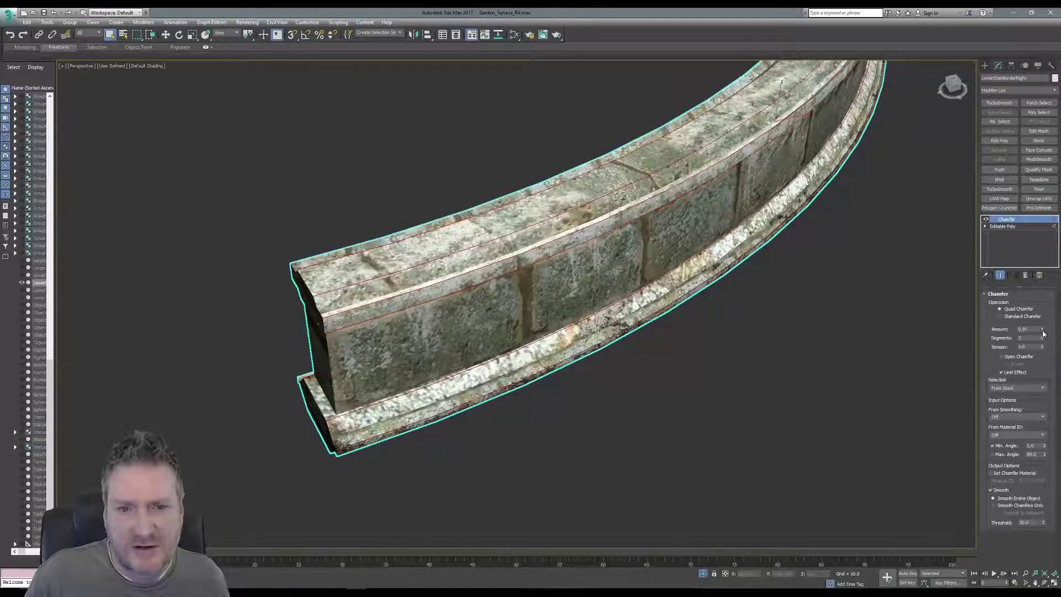
left_click_drag(1043, 333, 1043, 366)
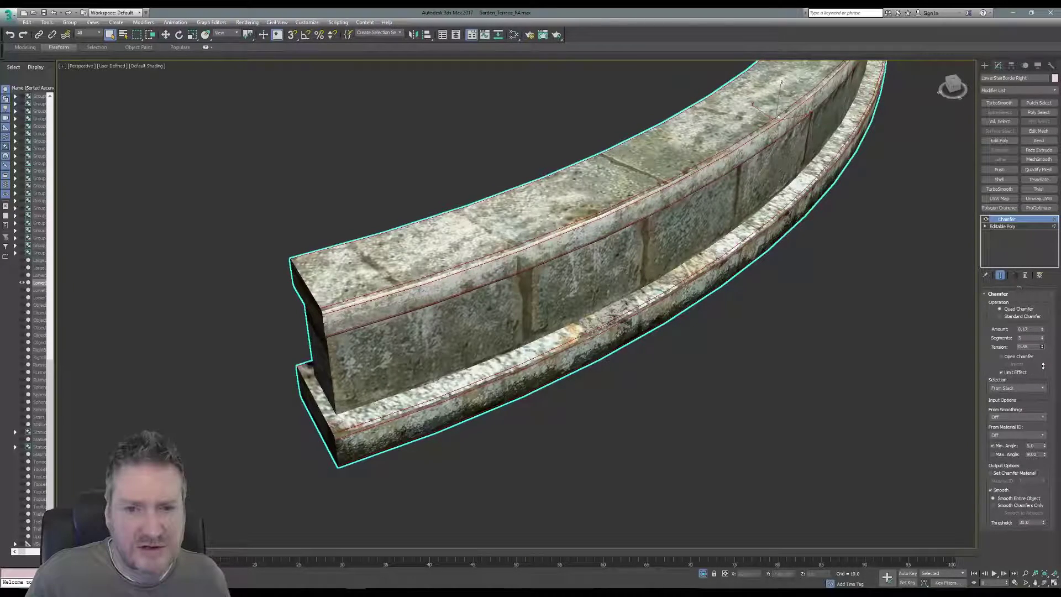
middle_click_drag(641, 403, 606, 404)
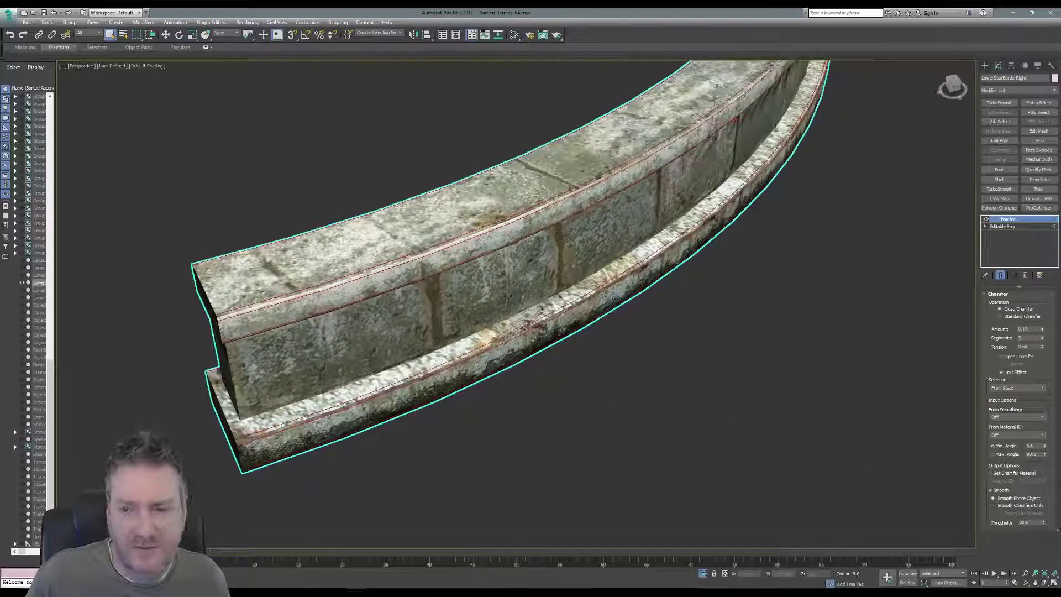
left_click(1045, 584)
left_click_drag(574, 298, 619, 157)
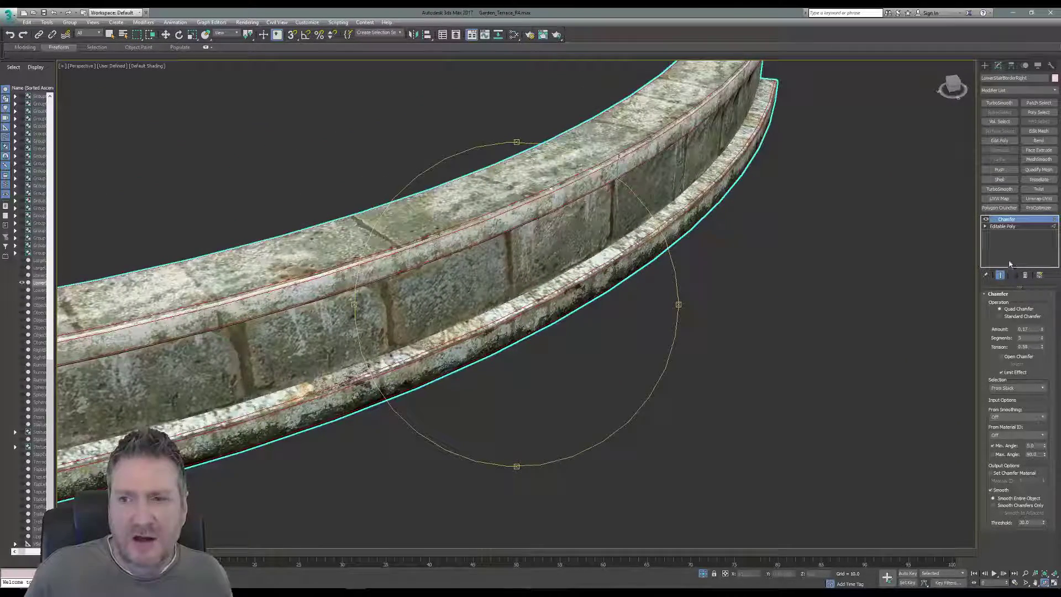
- Copy the wall's Chamfer modifier and end isolation to bring back the full terrace scene
right_click(1018, 221)
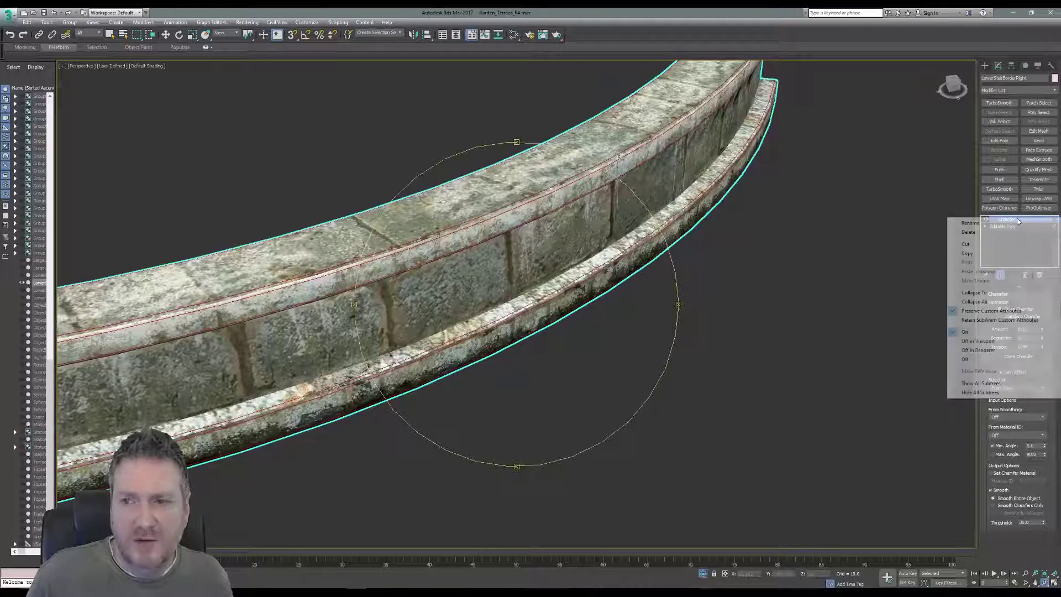
left_click(967, 253)
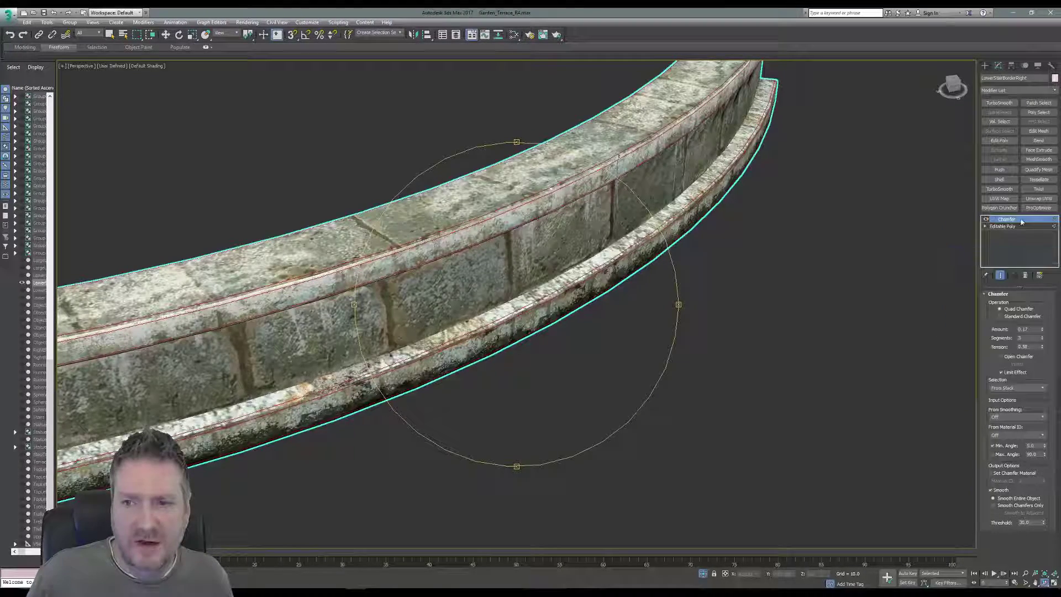
scroll(462, 283, "down", 5)
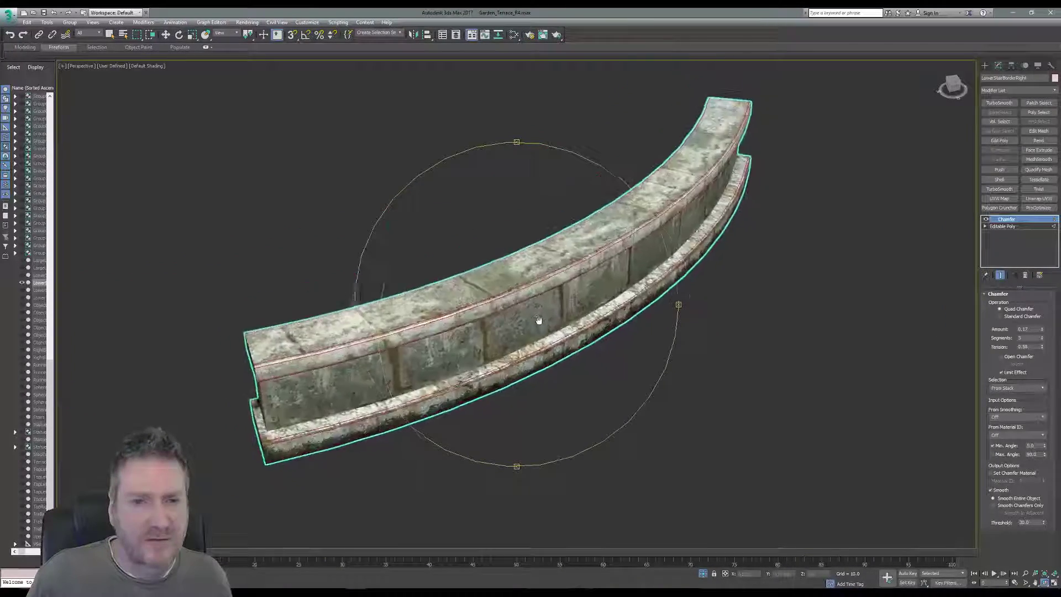
left_click(53, 25)
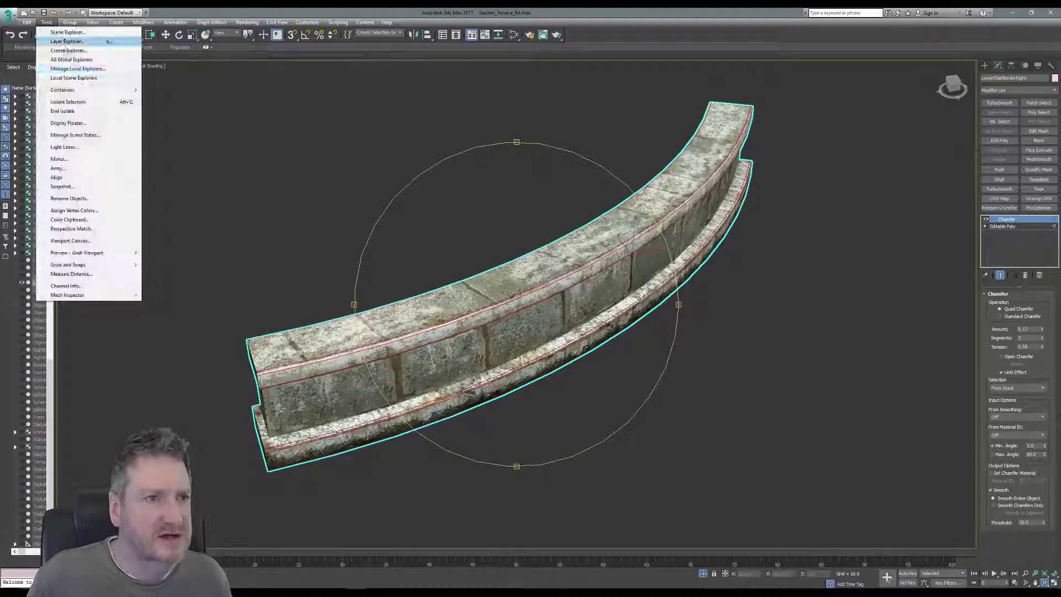
left_click(77, 110)
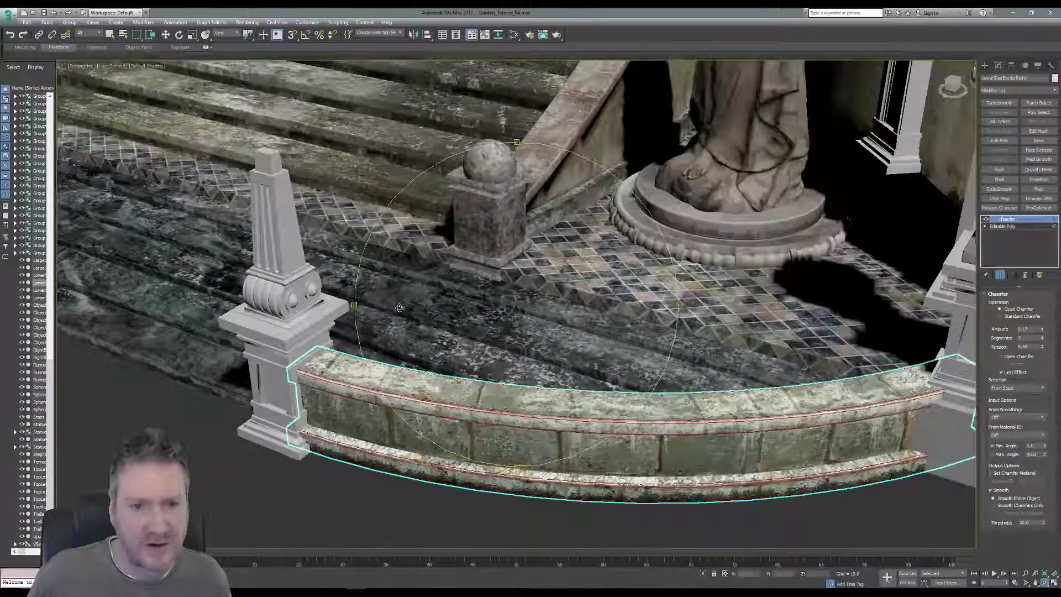
- Select the matching curved border wall on the other side of the stairs and isolate it
middle_click_drag(406, 313, 562, 320)
scroll(393, 282, "down", 3)
middle_click_drag(393, 282, 711, 315)
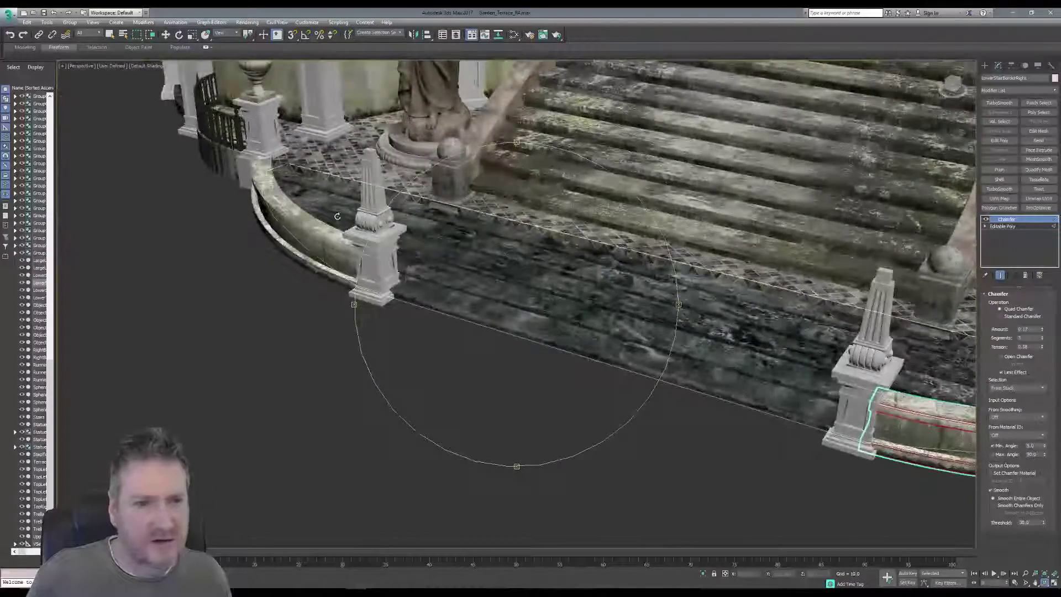
scroll(329, 231, "up", 3)
left_click(111, 34)
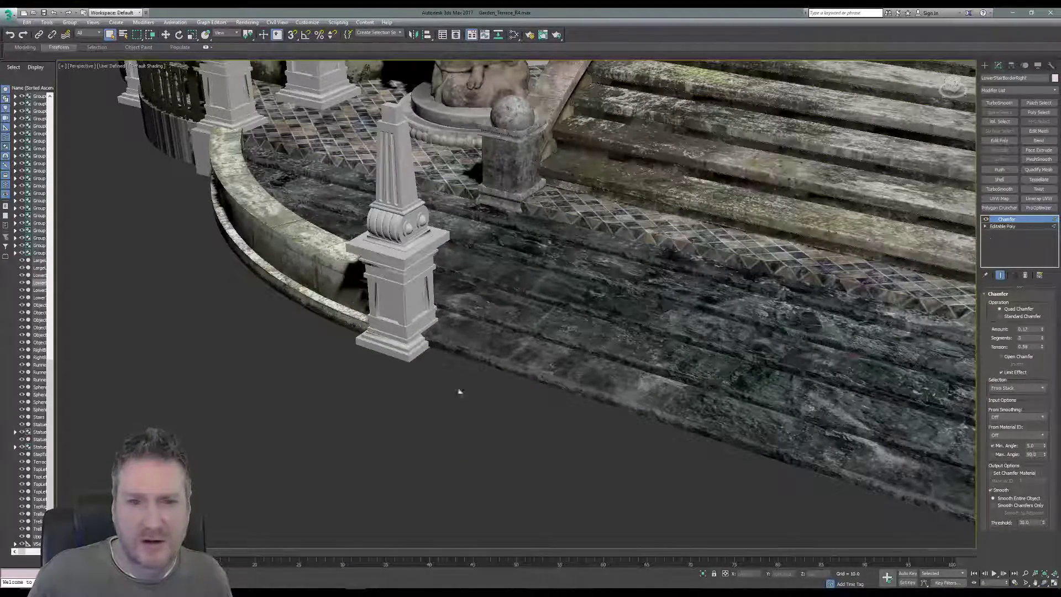
left_click(332, 254)
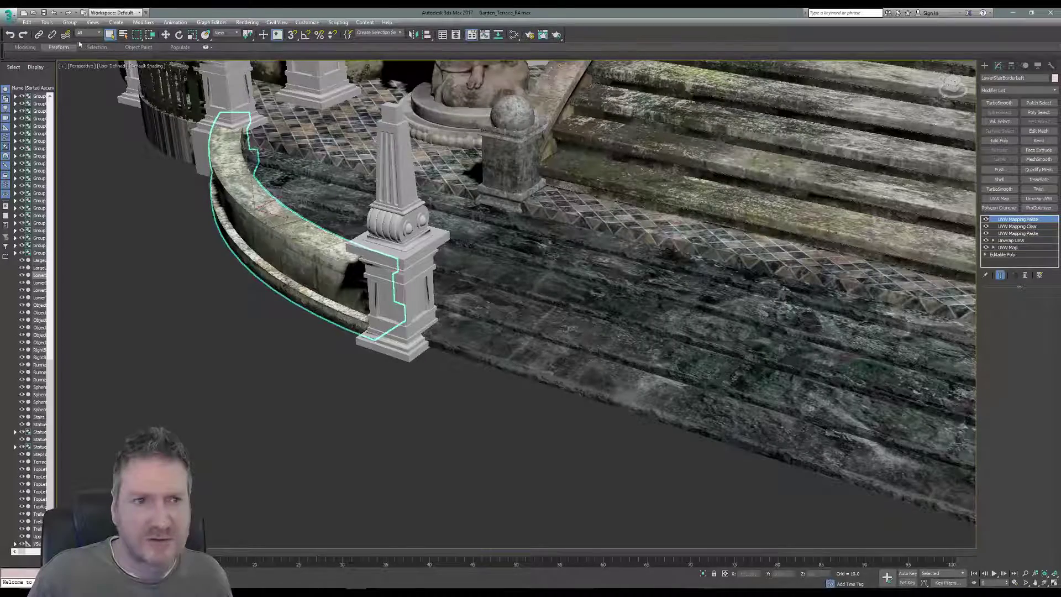
left_click(47, 22)
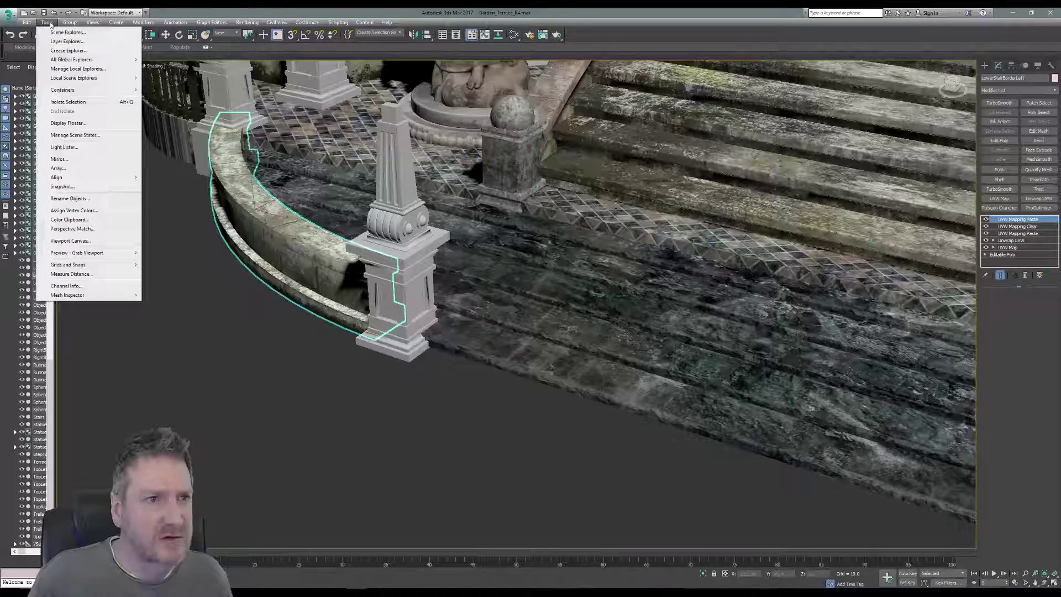
left_click(78, 102)
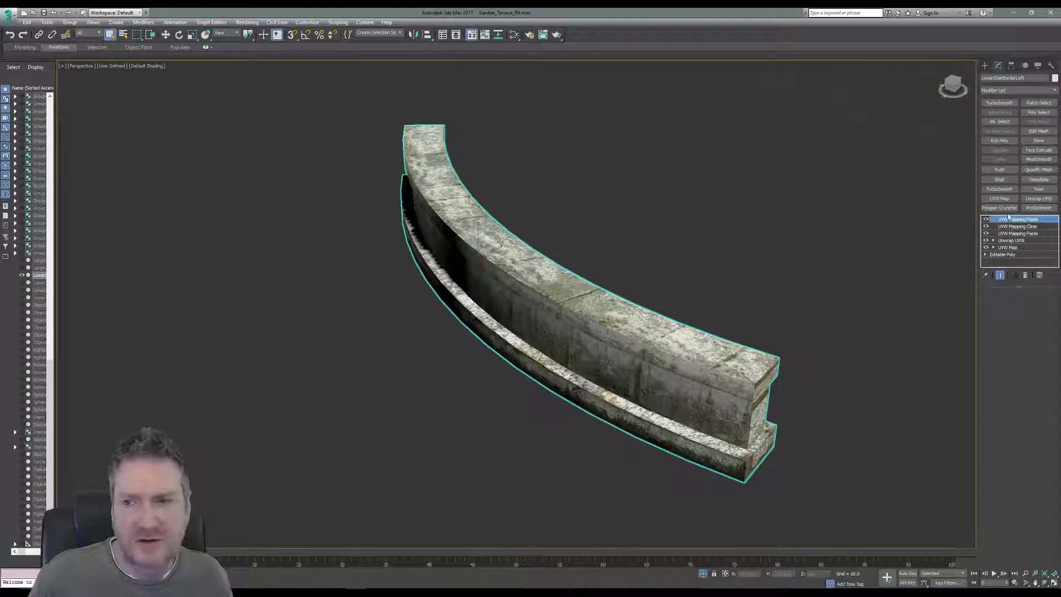
- Collapse the isolated second wall's entire modifier stack into a single Editable Poly
right_click(1016, 224)
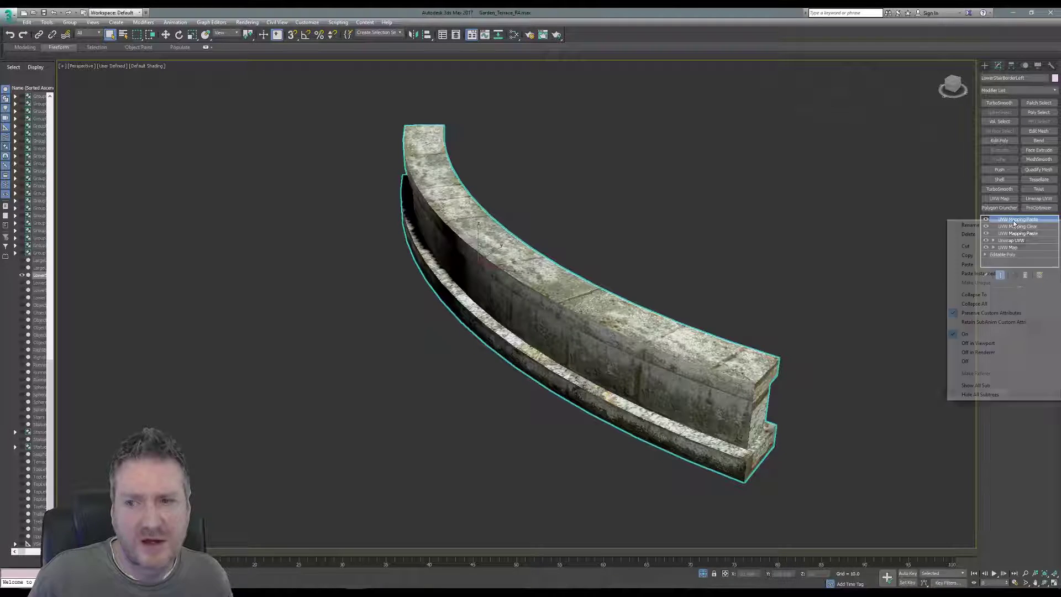
left_click(989, 304)
left_click(569, 327)
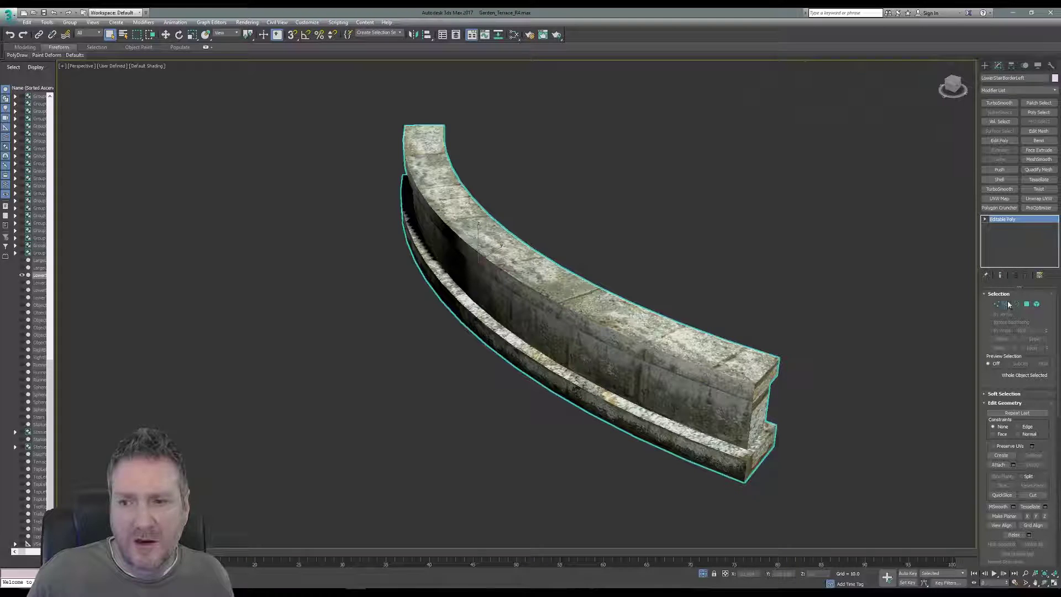
- At edge level, select the full edge loops along the upper and lower edges of the coping on the second wall's front face
left_click(1007, 305)
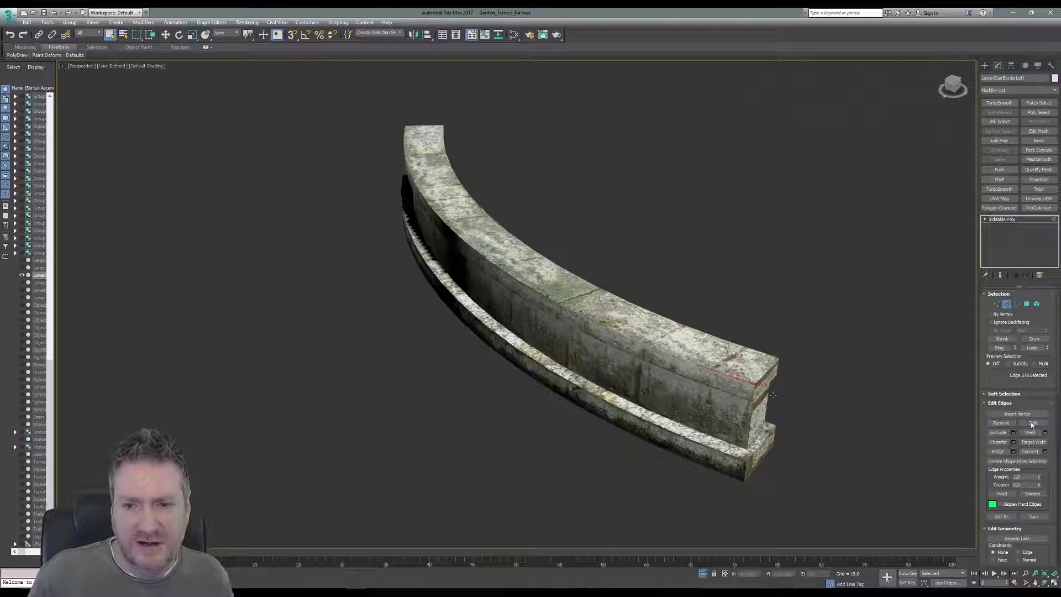
left_click(1033, 348)
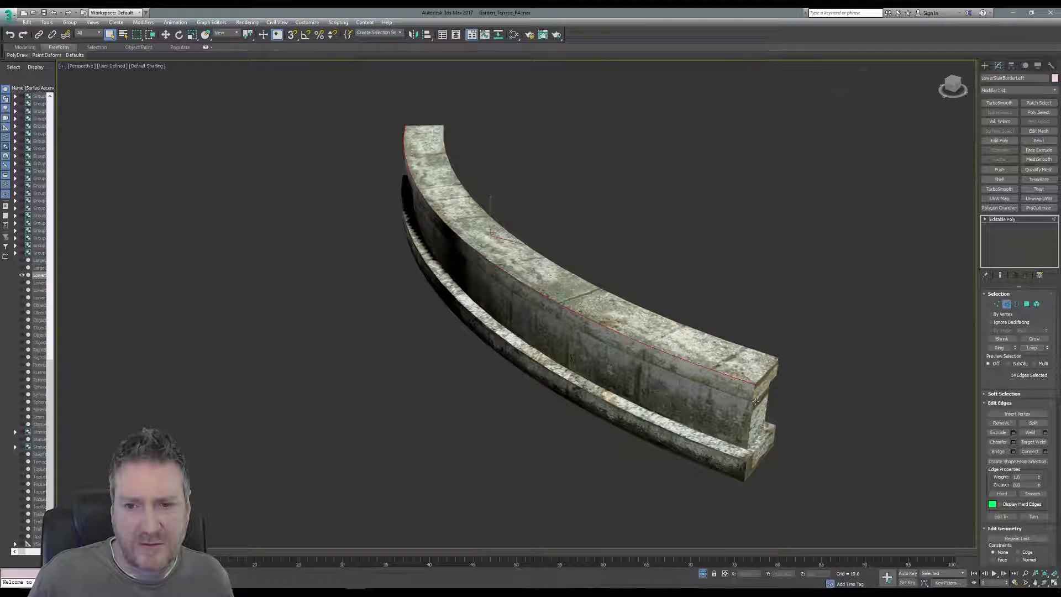
scroll(756, 401, "up", 6)
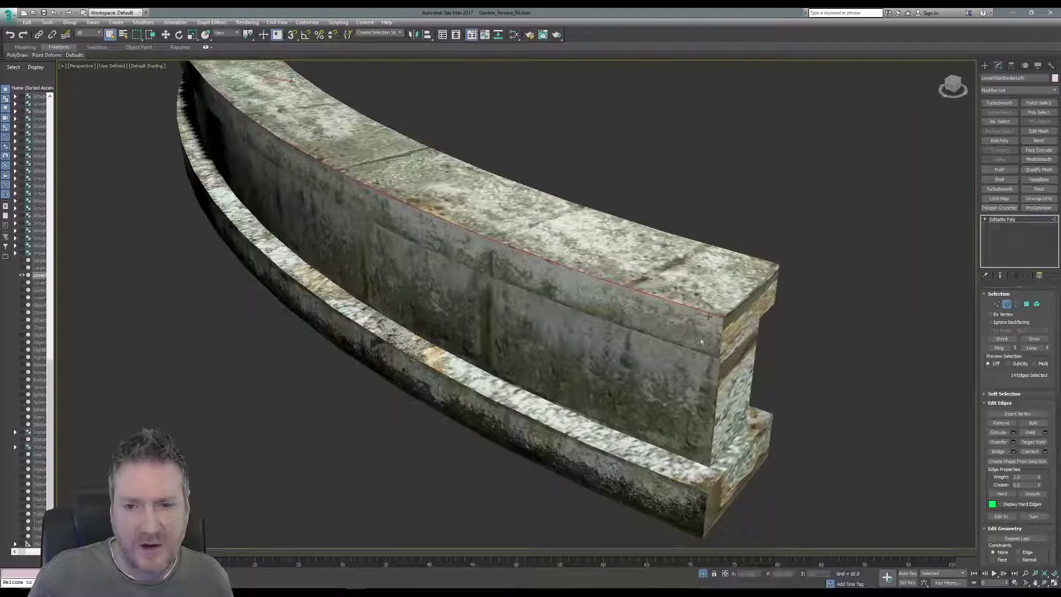
left_click(695, 349, "ctrl")
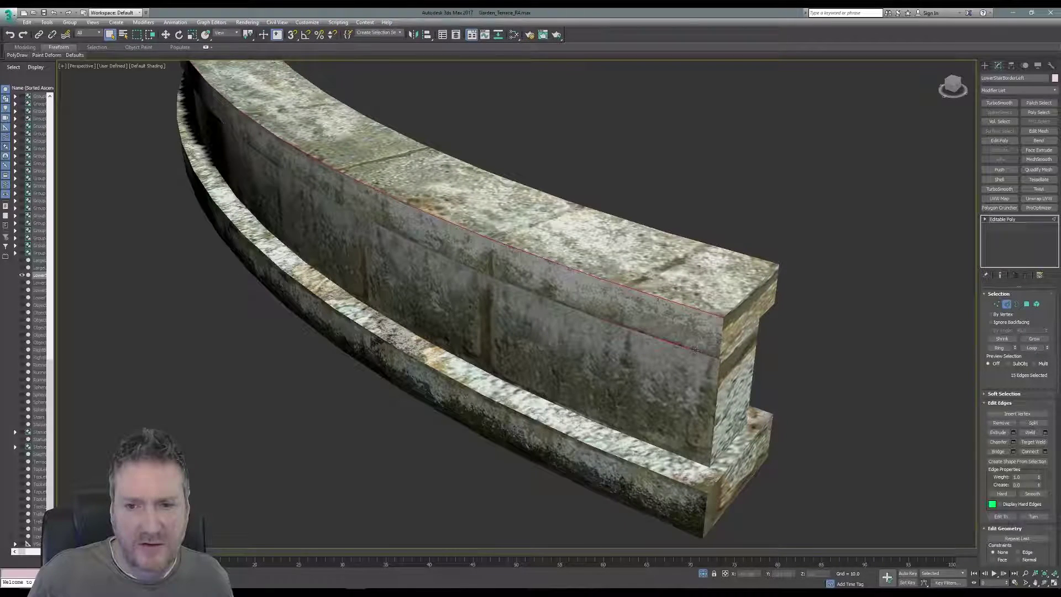
left_click(1032, 347)
- Add the full edge loops along the upper and lower front edges of the second wall's base course to the selection
scroll(558, 263, "up", 2)
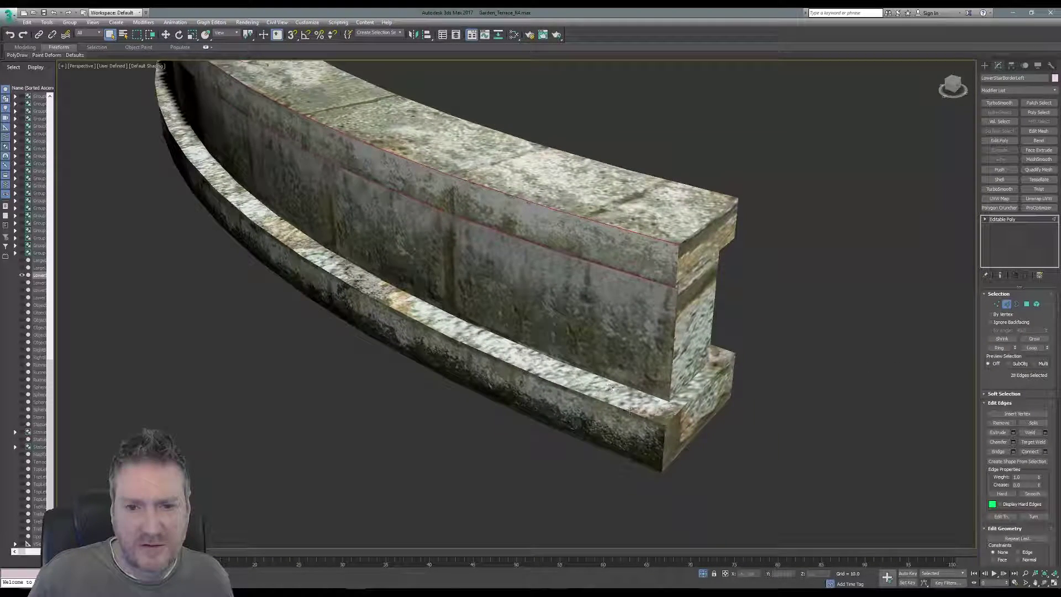
left_click(1032, 347)
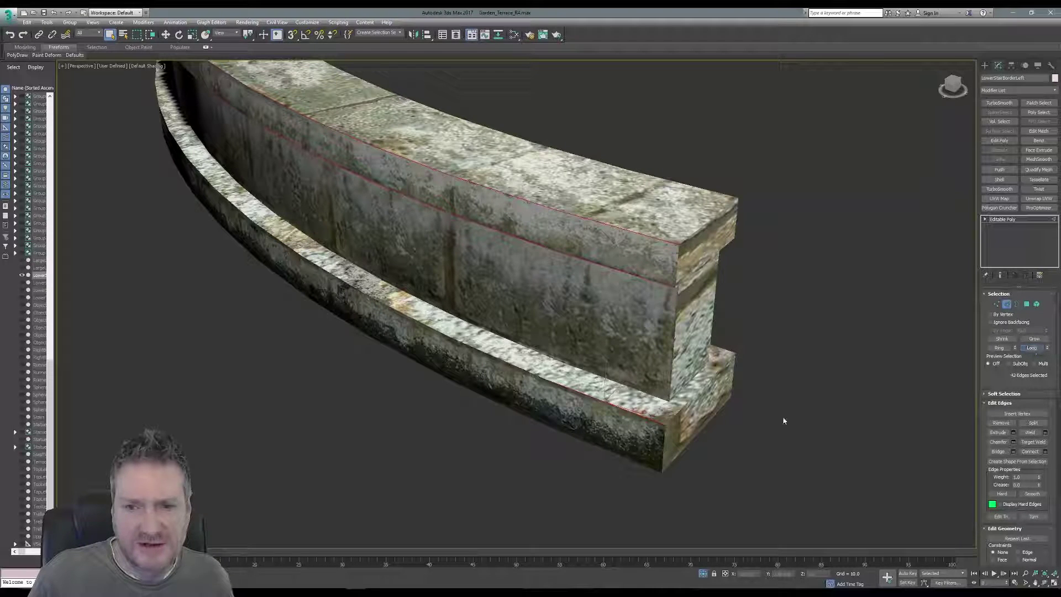
left_click(1032, 348)
- Add the full edge loops along the coping and base course edges on the second wall's opposite curved face to the selection
middle_click_drag(581, 322, 445, 318)
left_click(110, 35)
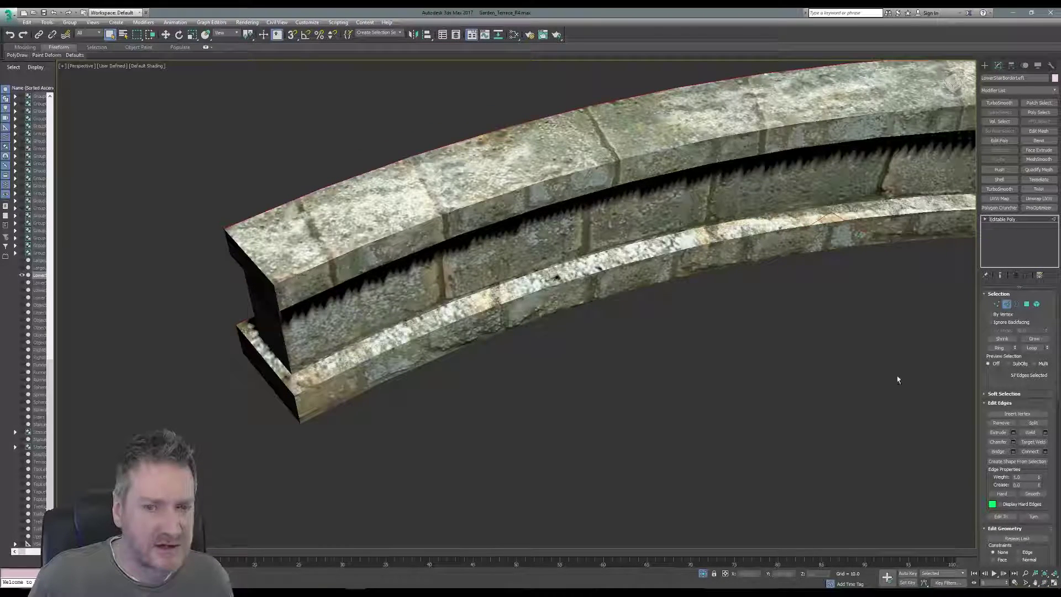
left_click(1033, 347)
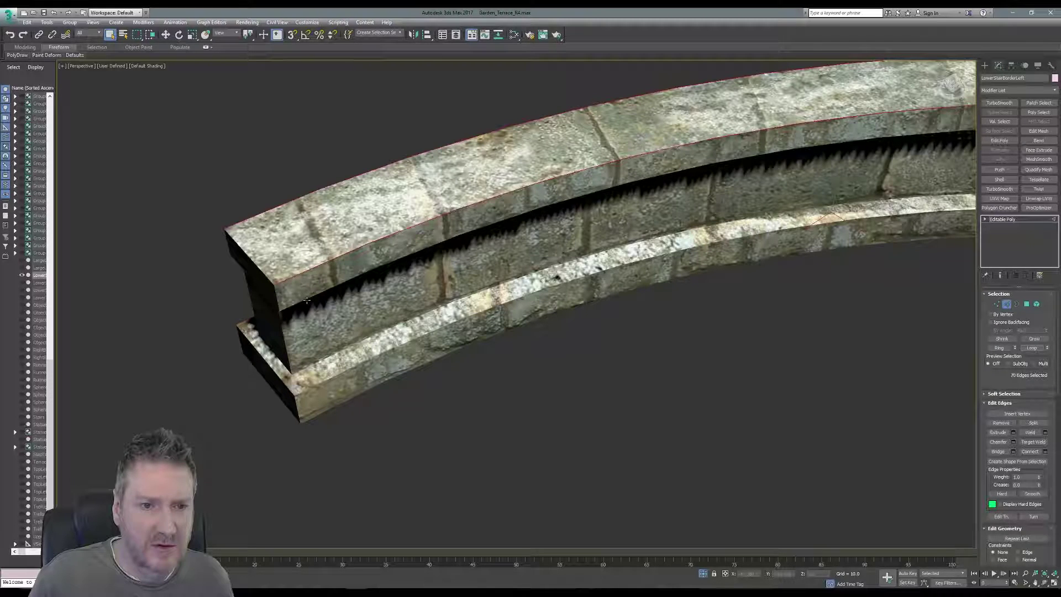
left_click(319, 382, "ctrl")
left_click(1033, 348)
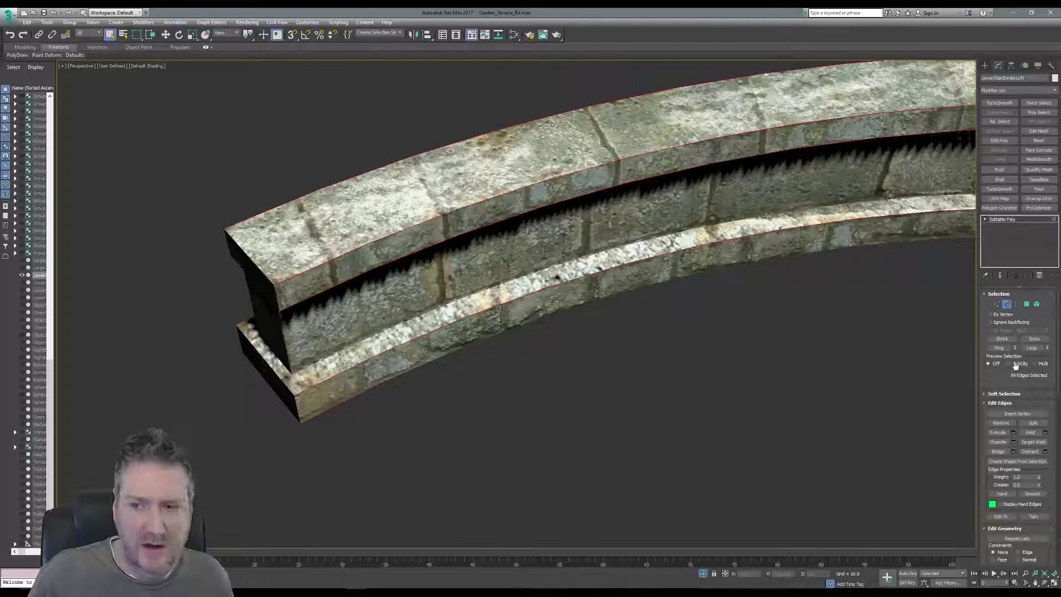
middle_click_drag(490, 362, 467, 374)
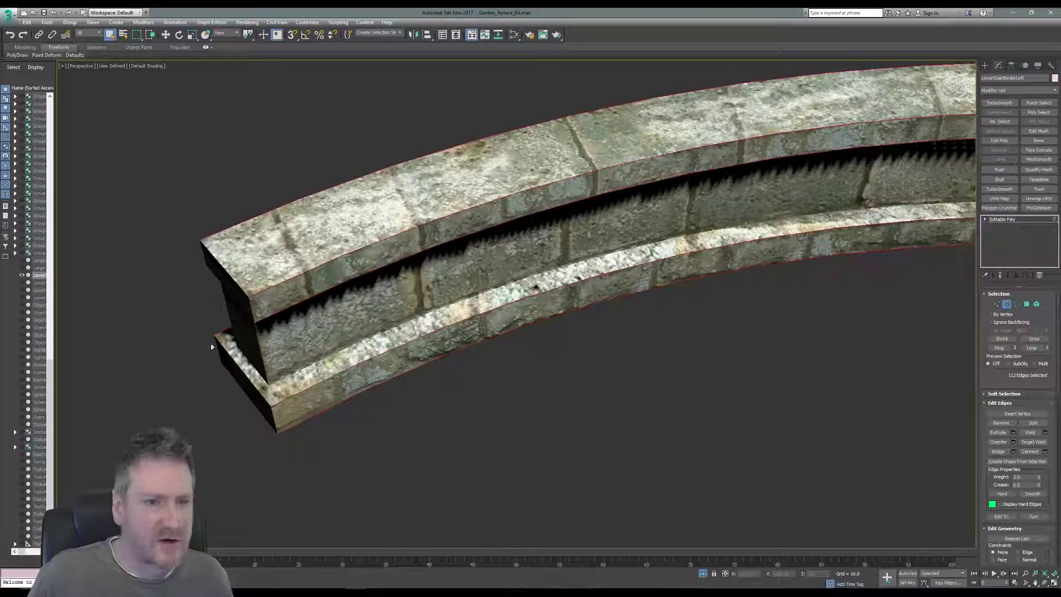
middle_click_drag(691, 356, 497, 381)
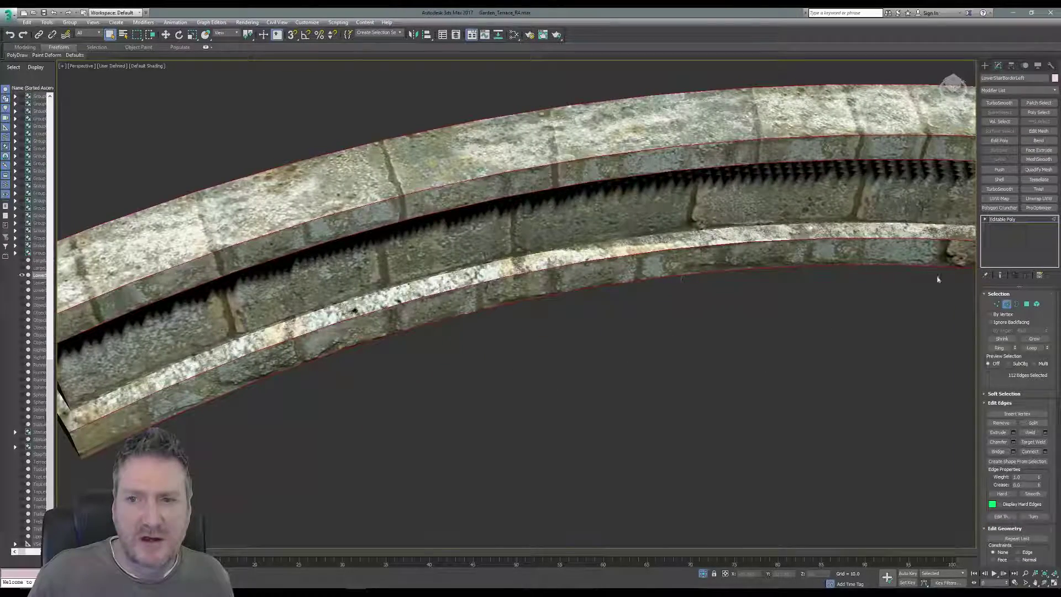
- Paste the copied Chamfer modifier above the second wall's Editable Poly so that it rounds the selected edge loops
right_click(1011, 220)
left_click(1013, 226)
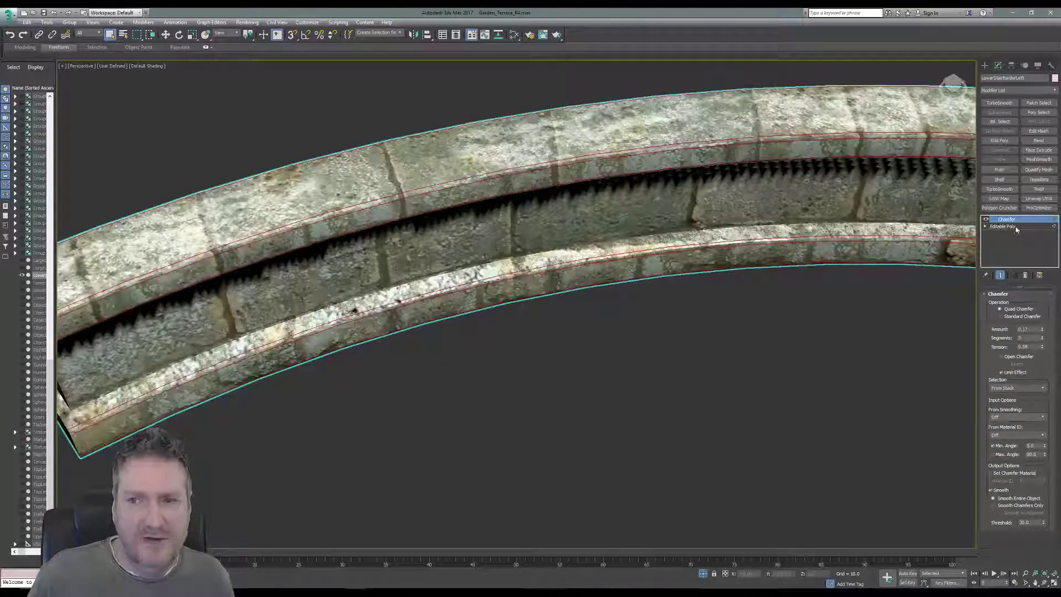
scroll(493, 330, "down", 6)
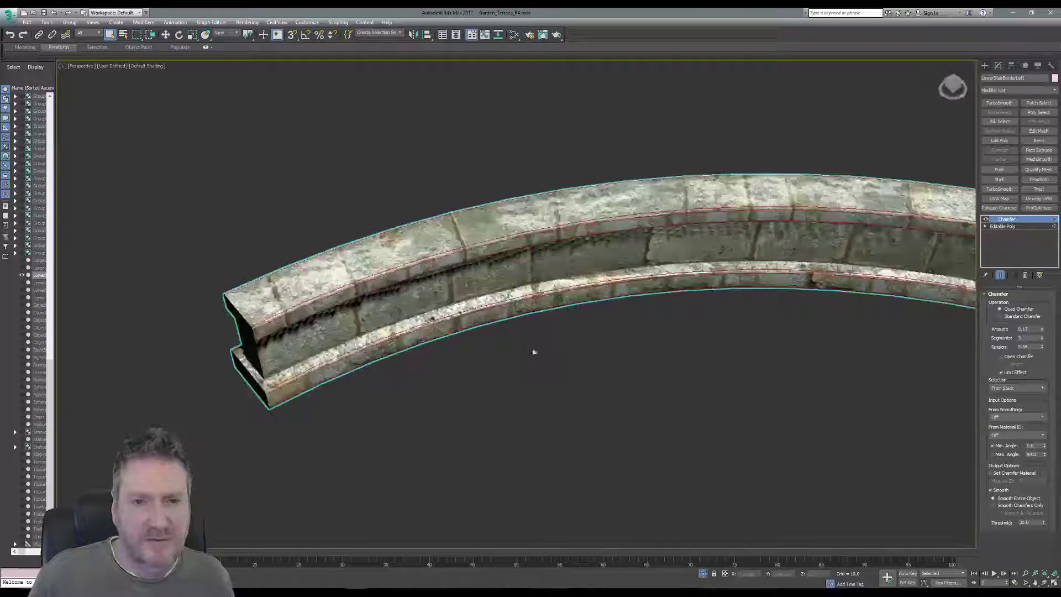
left_click(1046, 584)
mouse_move(510, 333)
left_mouse_down()
mouse_move(607, 314)
mouse_move(490, 277)
mouse_move(574, 315)
mouse_move(511, 321)
left_mouse_up()
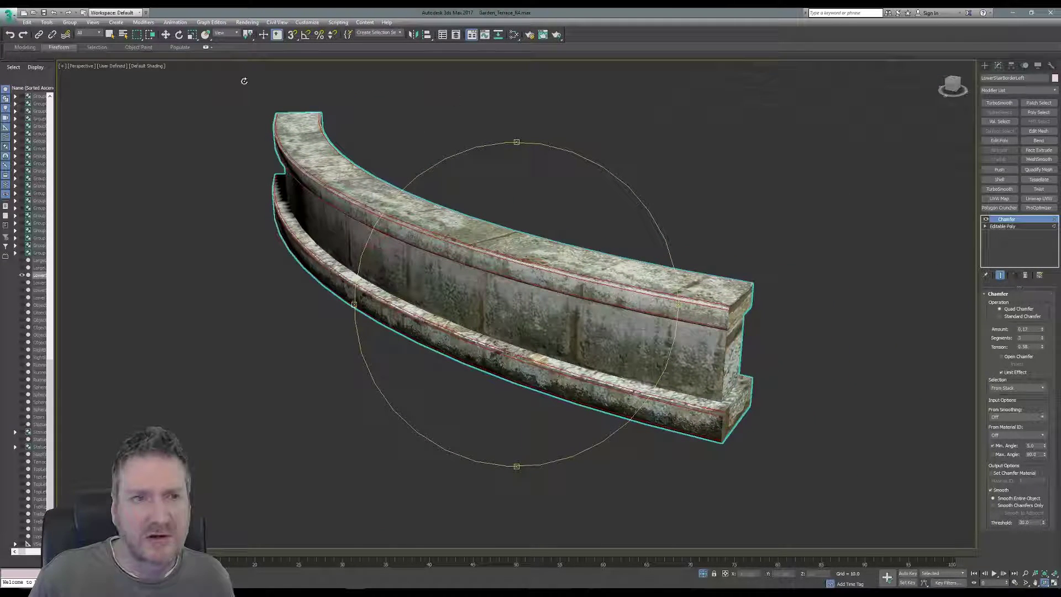
- Deselect the second wall and end its isolation to bring back the full terrace scene
left_click(110, 35)
left_click(154, 111)
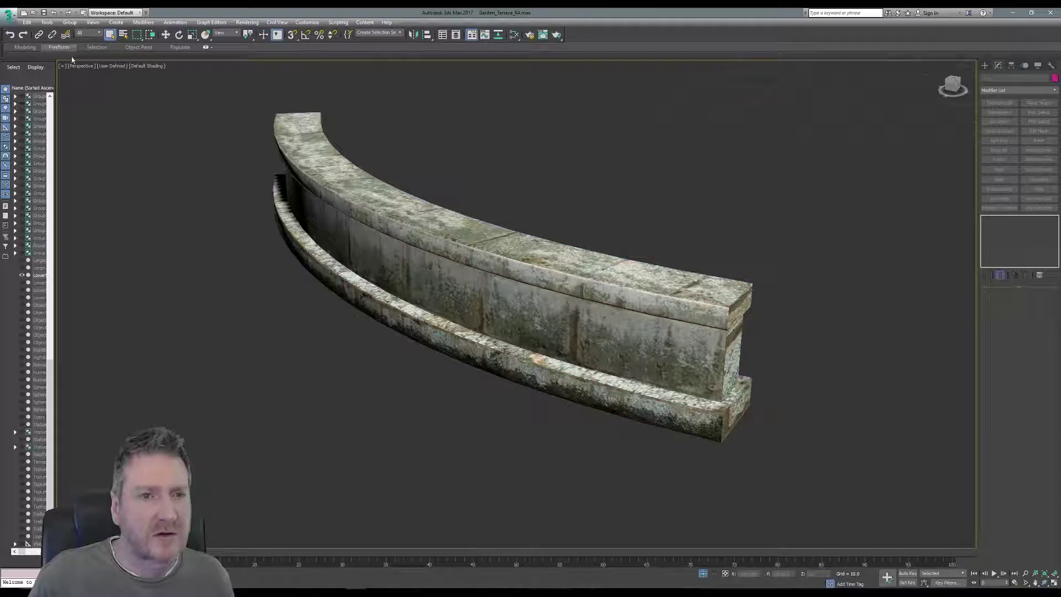
left_click(46, 22)
left_click(62, 111)
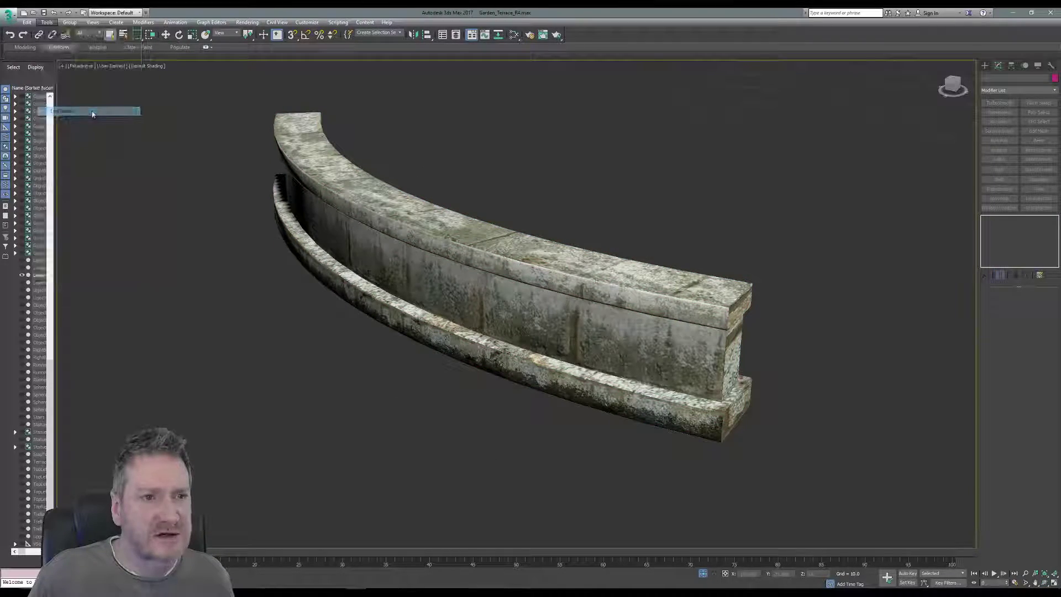
- Examine the border walls, the stairs and the ball-topped pedestals for stone parts with sharp edges
middle_click_drag(470, 276, 424, 273)
scroll(425, 274, "down", 6)
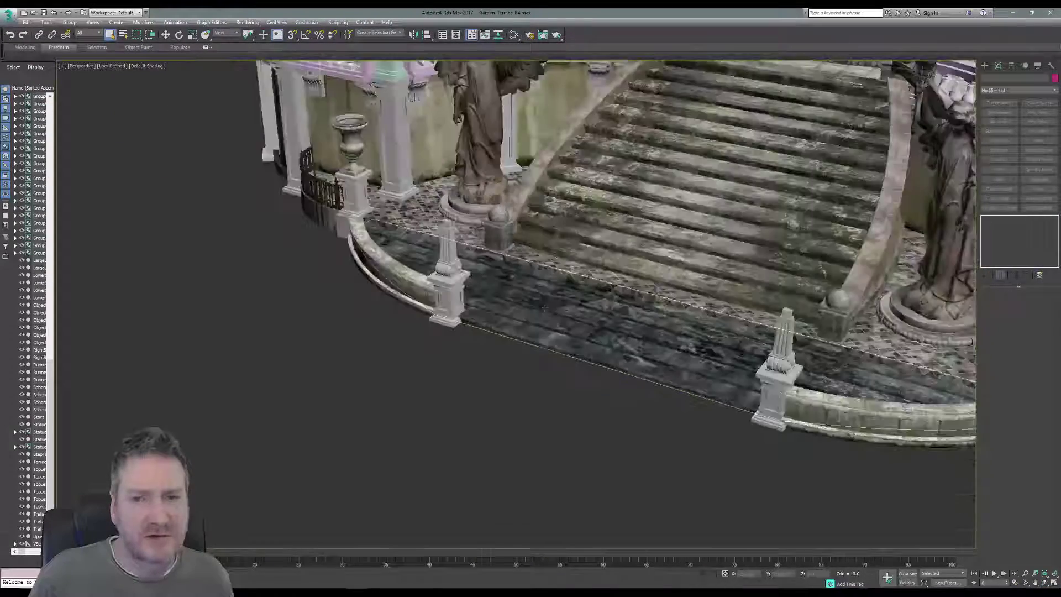
middle_click_drag(655, 321, 529, 357)
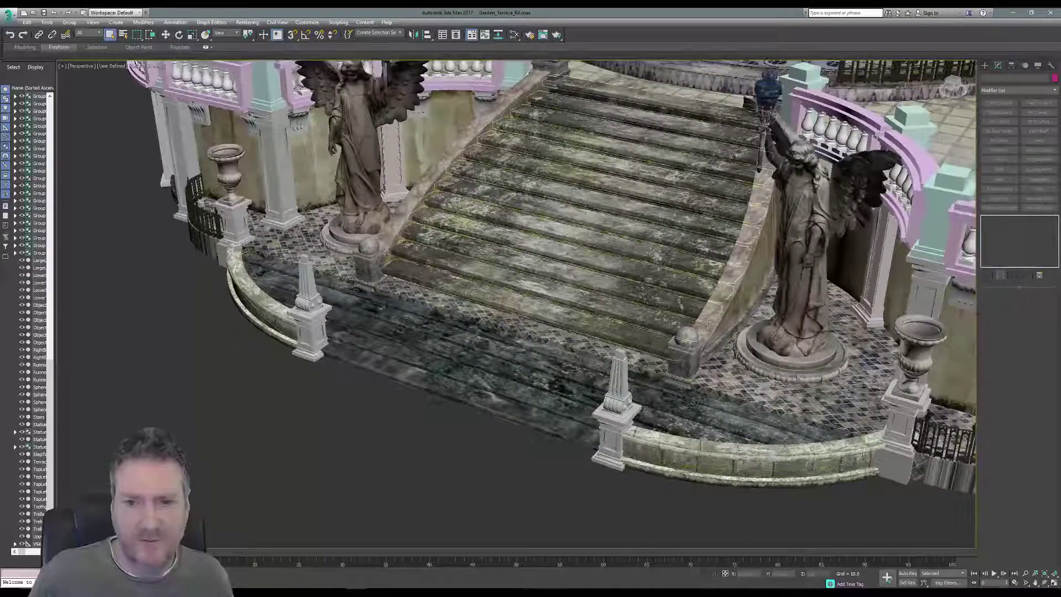
middle_click_drag(593, 316, 558, 317)
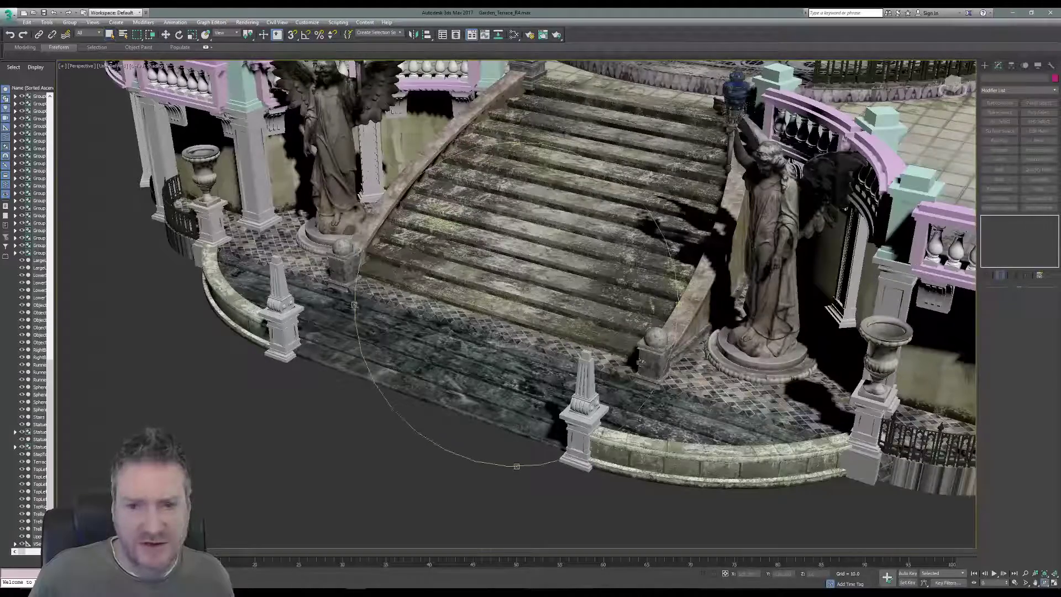
middle_click_drag(640, 362, 446, 360, "alt")
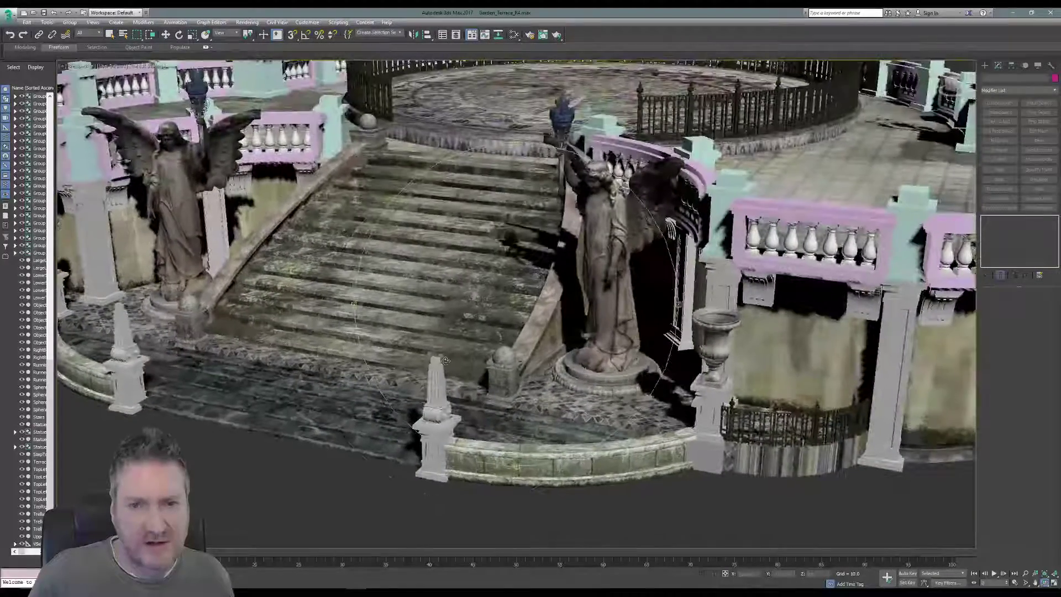
middle_click_drag(520, 304, 549, 441)
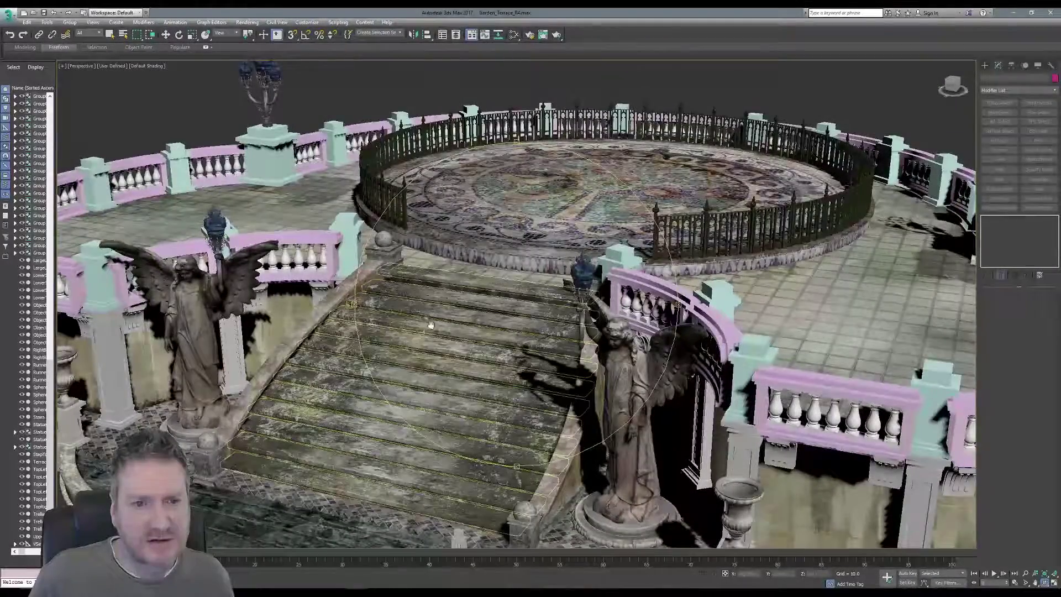
middle_click_drag(431, 324, 423, 332, "alt")
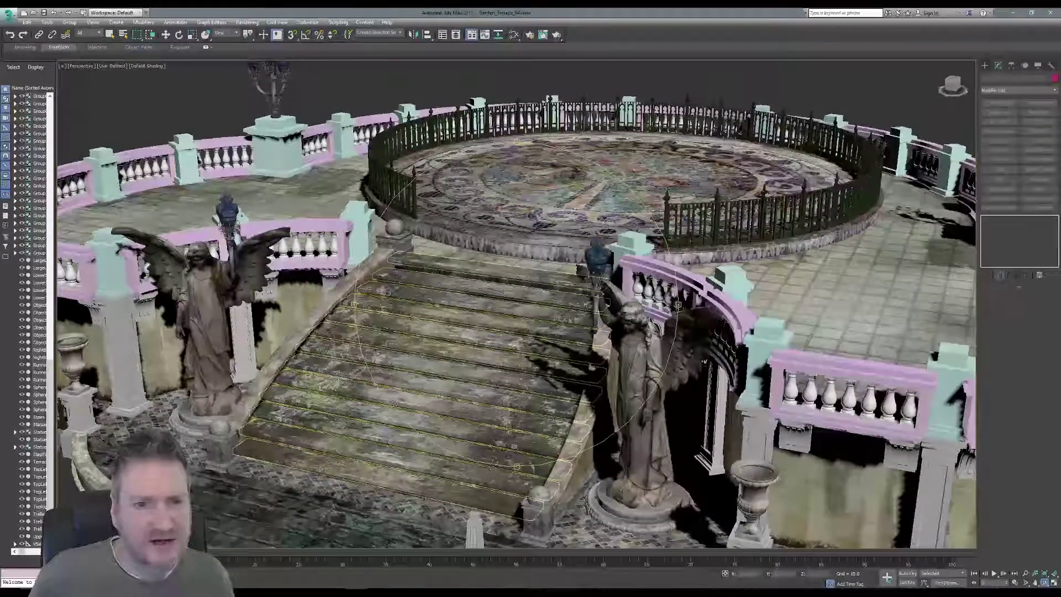
middle_click_drag(437, 272, 236, 446, "alt")
scroll(236, 445, "up", 6)
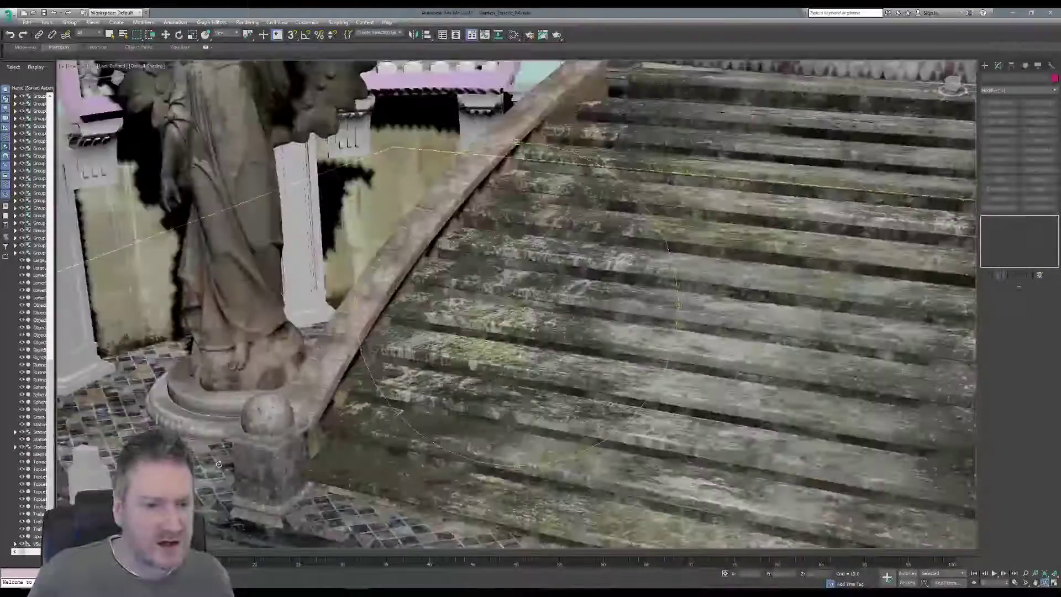
scroll(319, 428, "up", 4)
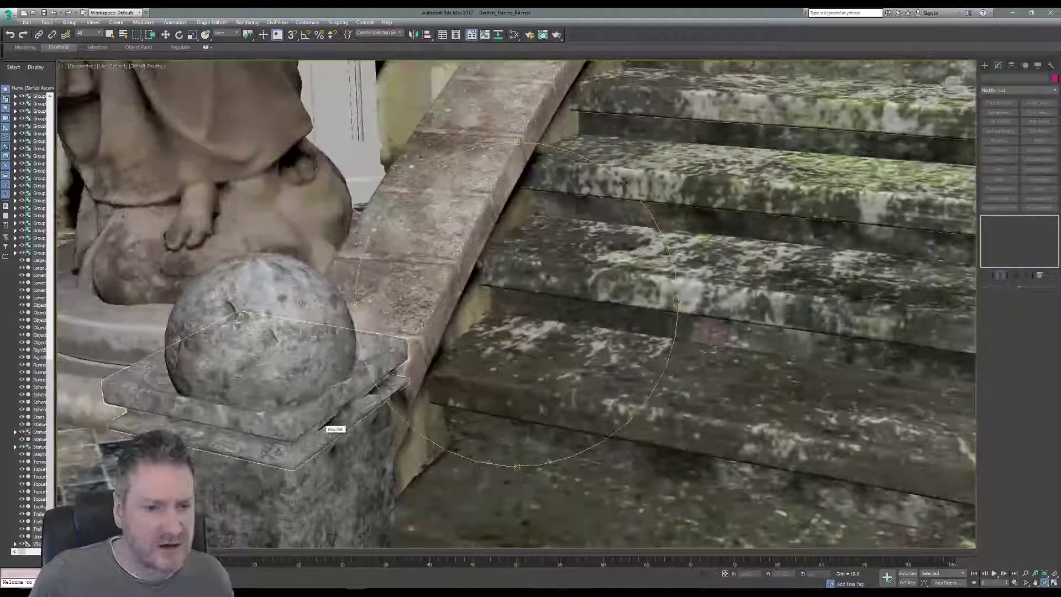
scroll(517, 326, "down", 7)
middle_click_drag(596, 207, 565, 251)
scroll(564, 251, "up", 5)
scroll(564, 252, "up", 2)
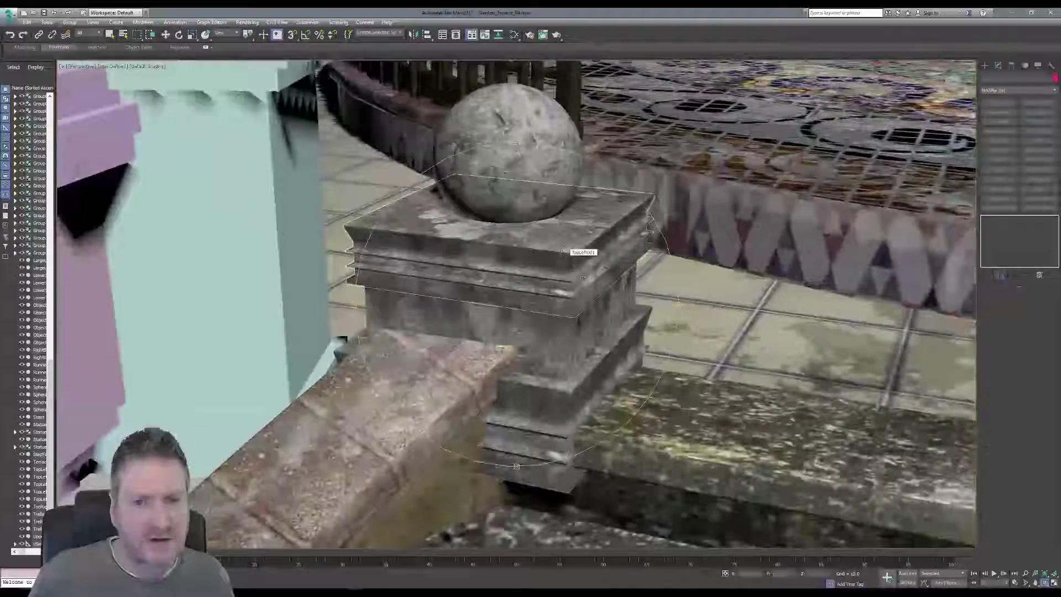
left_click(606, 292)
scroll(614, 293, "up", 2)
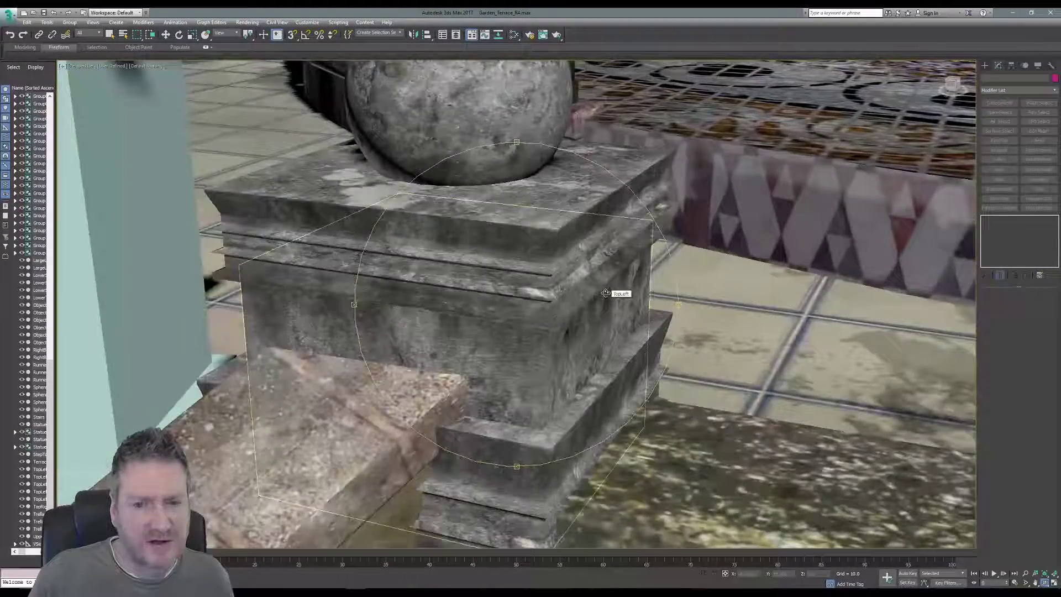
scroll(621, 294, "down", 2)
- Select the moulded cap under the stone ball on the pedestal at the head of the stairs and isolate it
left_click(110, 35)
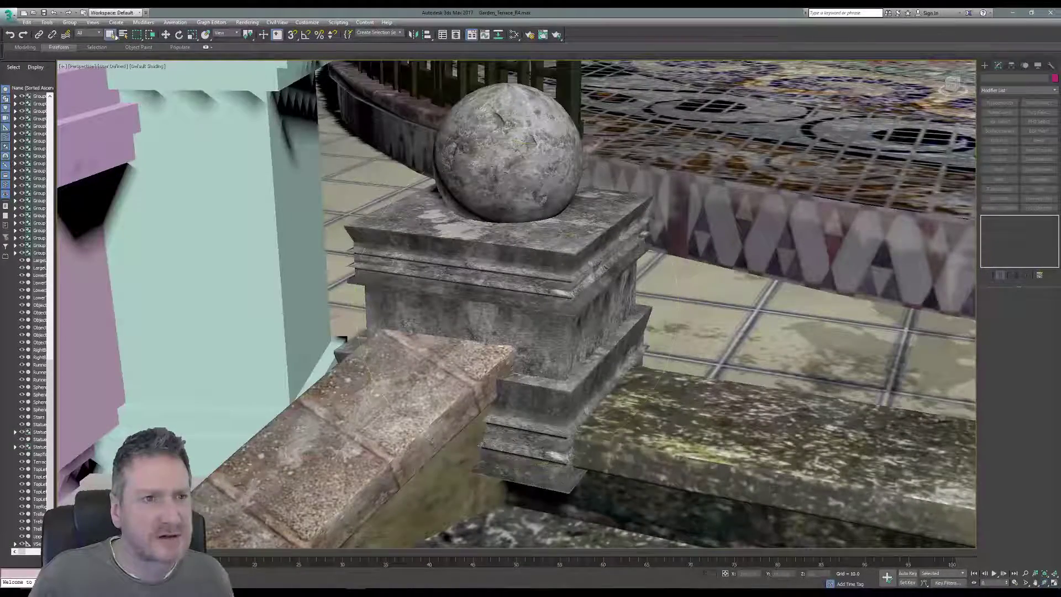
left_click(536, 261)
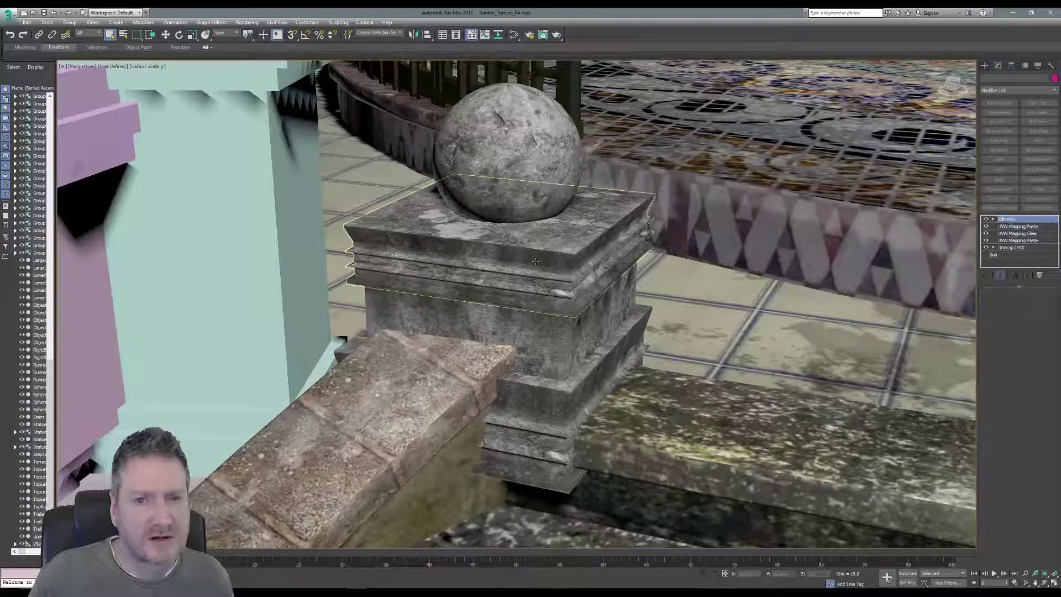
left_click(47, 22)
left_click(82, 102)
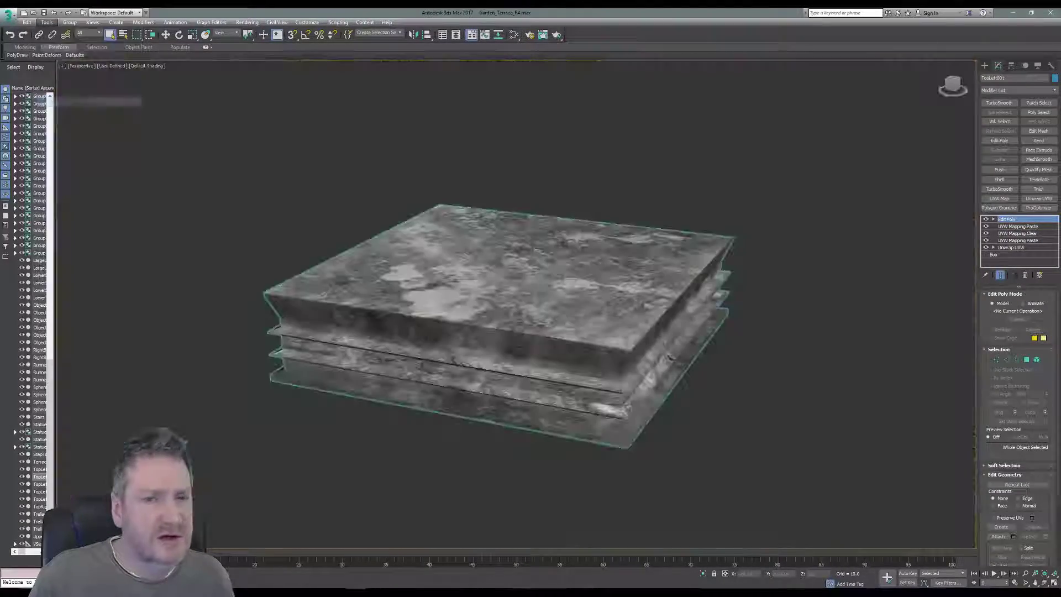
scroll(604, 341, "up", 3)
scroll(604, 341, "up", 2)
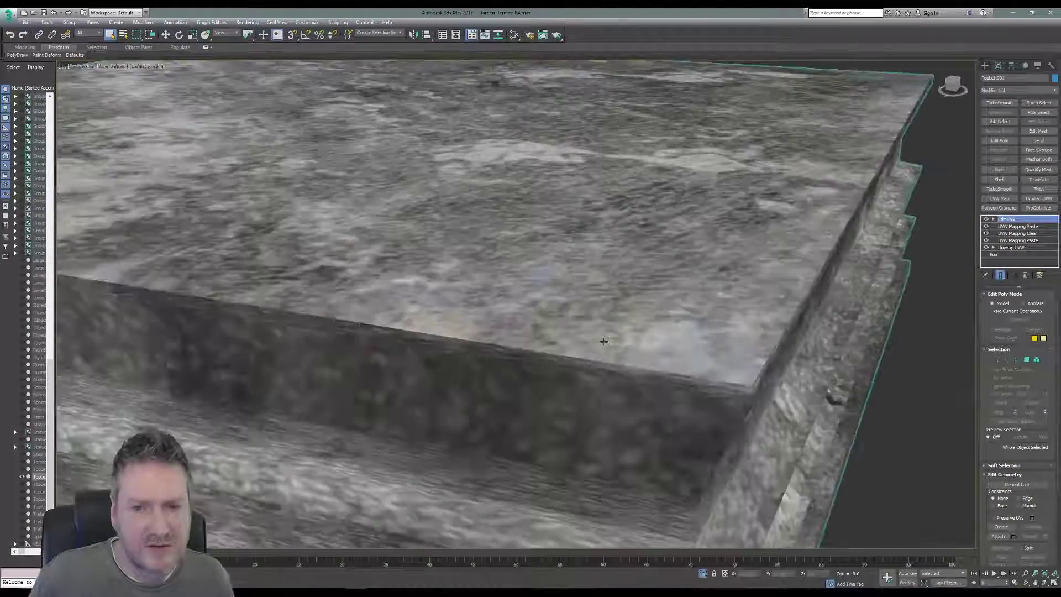
scroll(605, 341, "down", 5)
scroll(608, 299, "down", 4)
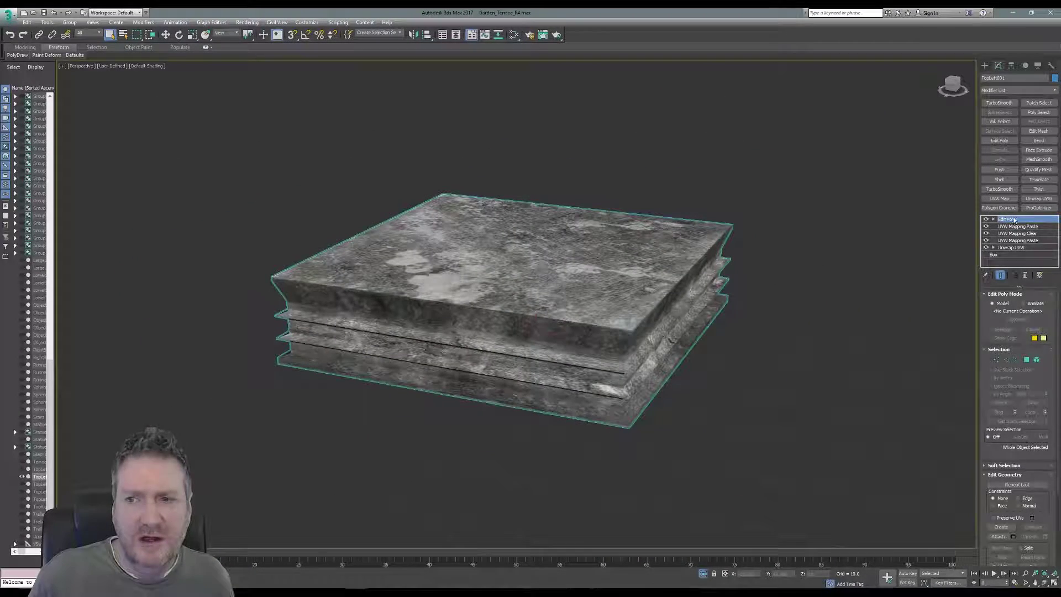
- Collapse the pedestal cap's entire modifier stack into a single Editable Poly
right_click(1030, 220)
left_click(984, 303)
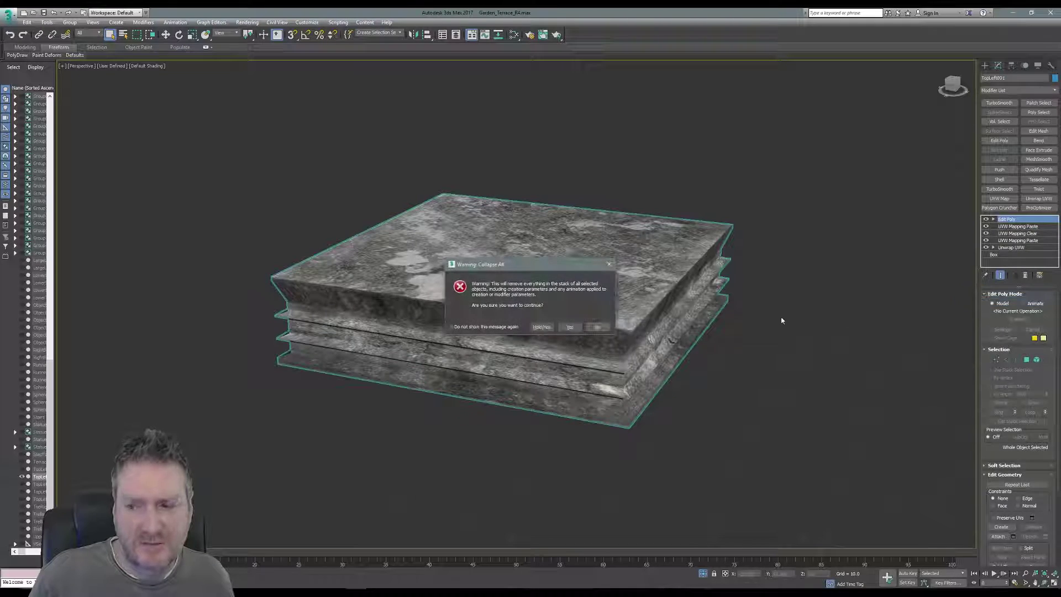
left_click(564, 327)
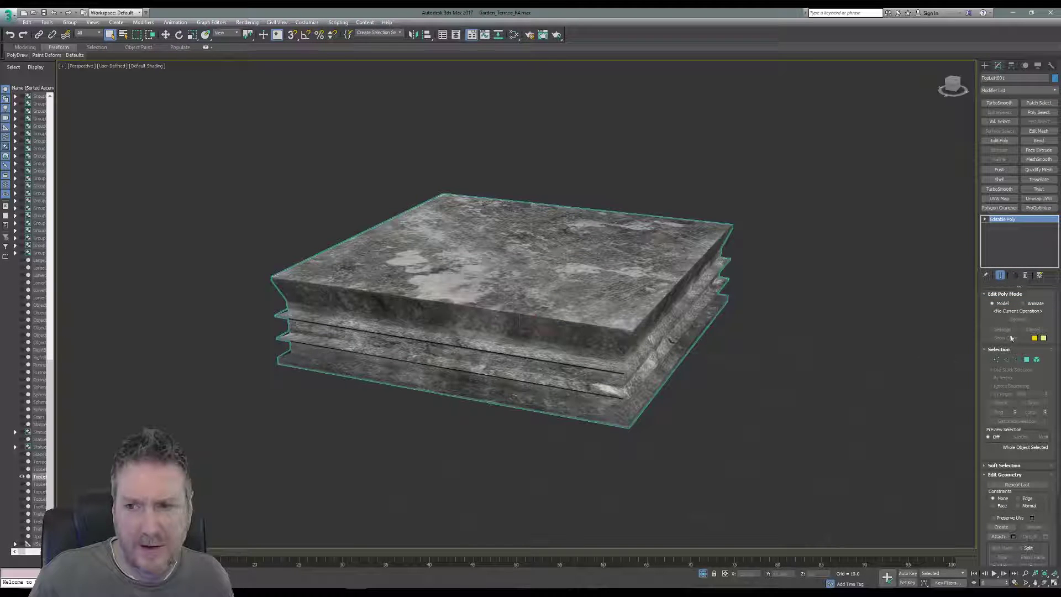
- At edge level, select the edge loop around the perimeter of the pedestal cap's top surface
left_click(1007, 304)
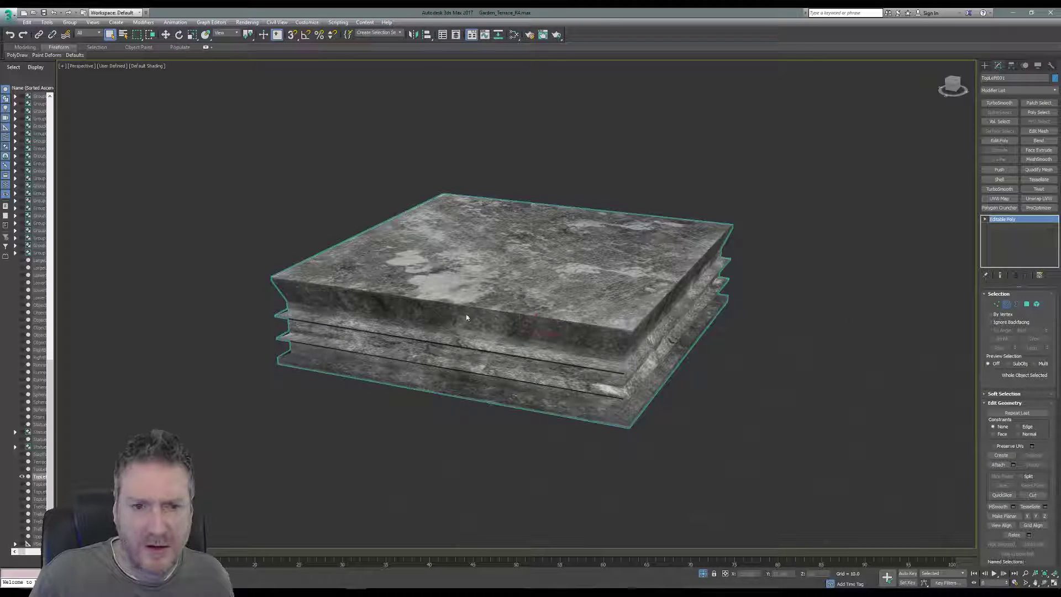
double_click(609, 327)
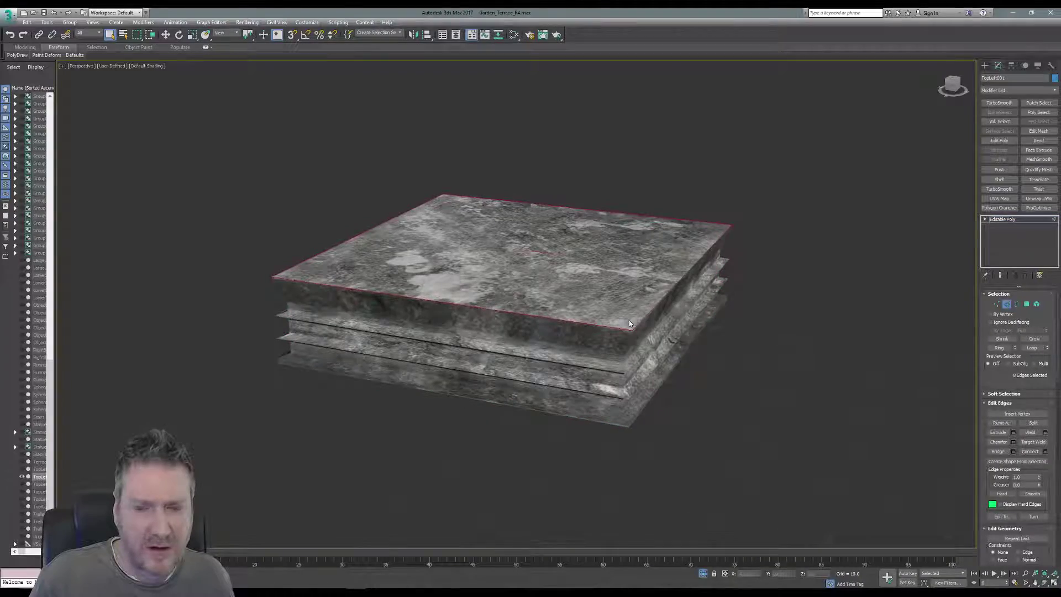
scroll(629, 321, "up", 5)
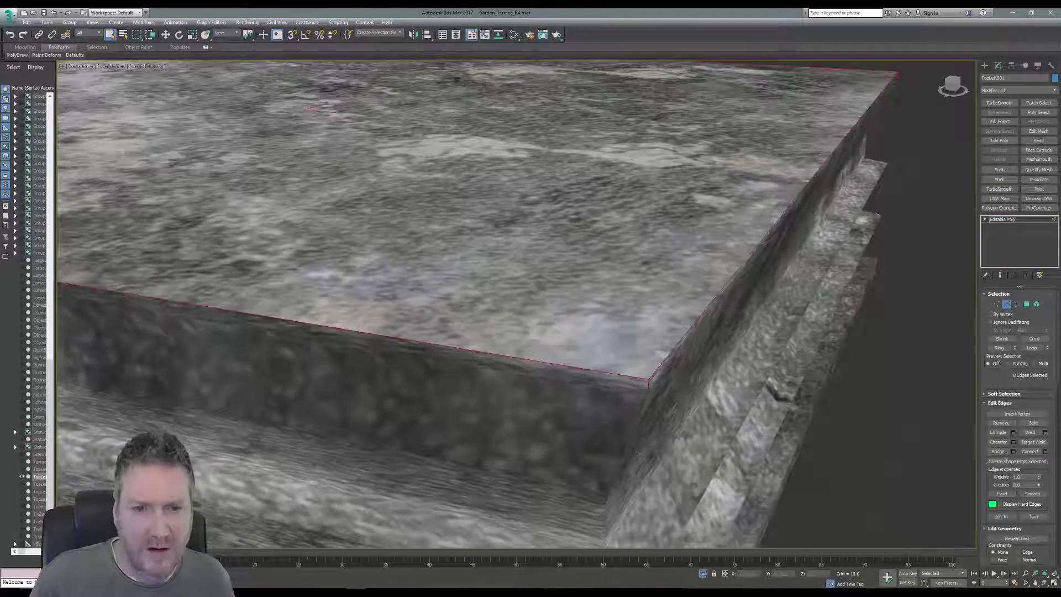
- Add the cap's short upper corner edge to the selection and extend it to the full edge loops down the corners
middle_click_drag(608, 330, 578, 182)
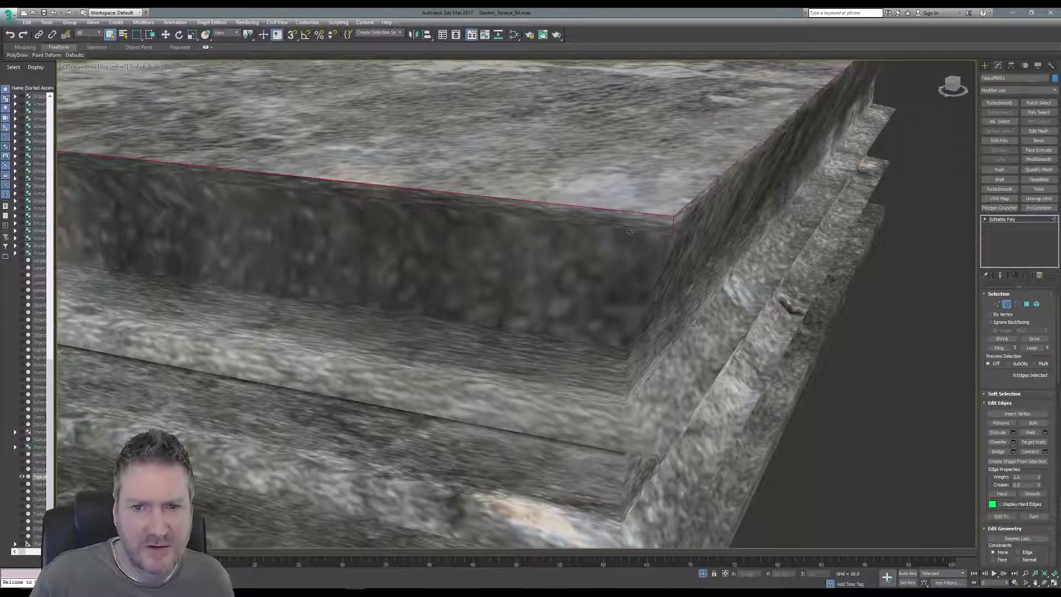
scroll(748, 267, "down", 4)
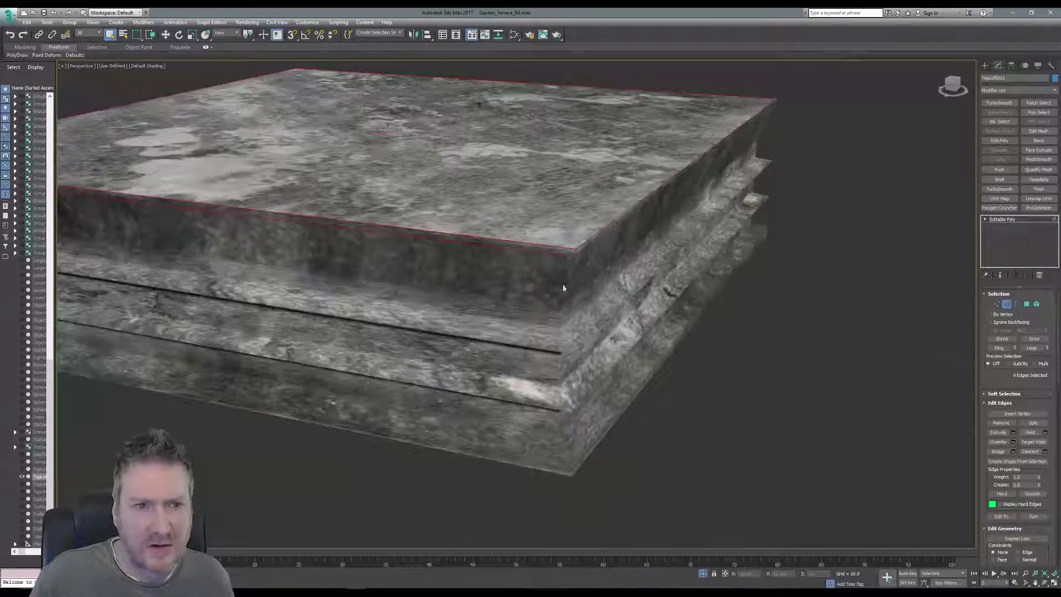
scroll(603, 249, "up", 4)
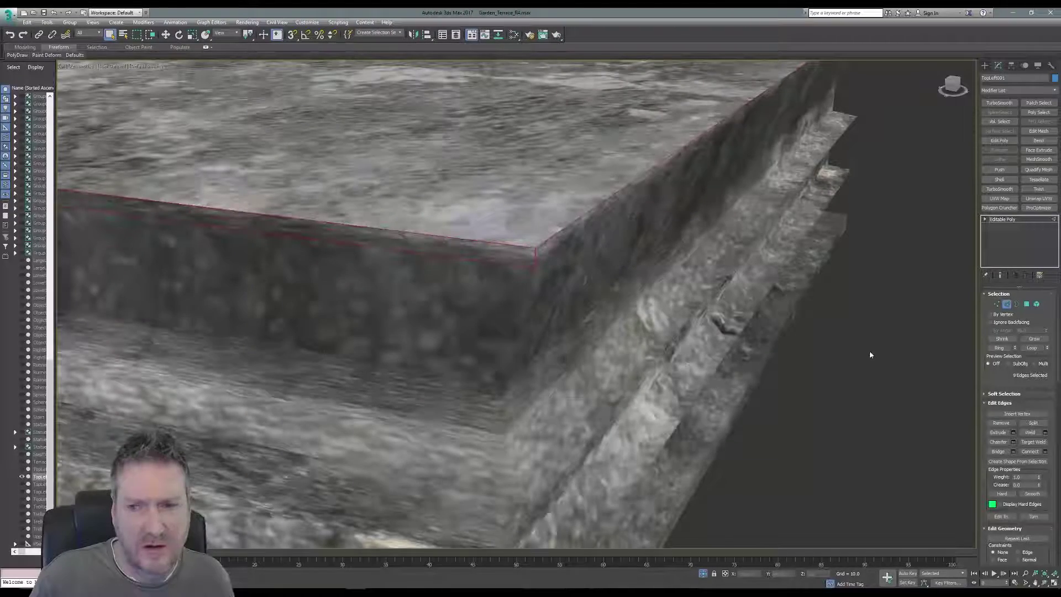
left_click(1032, 348)
scroll(790, 326, "down", 4)
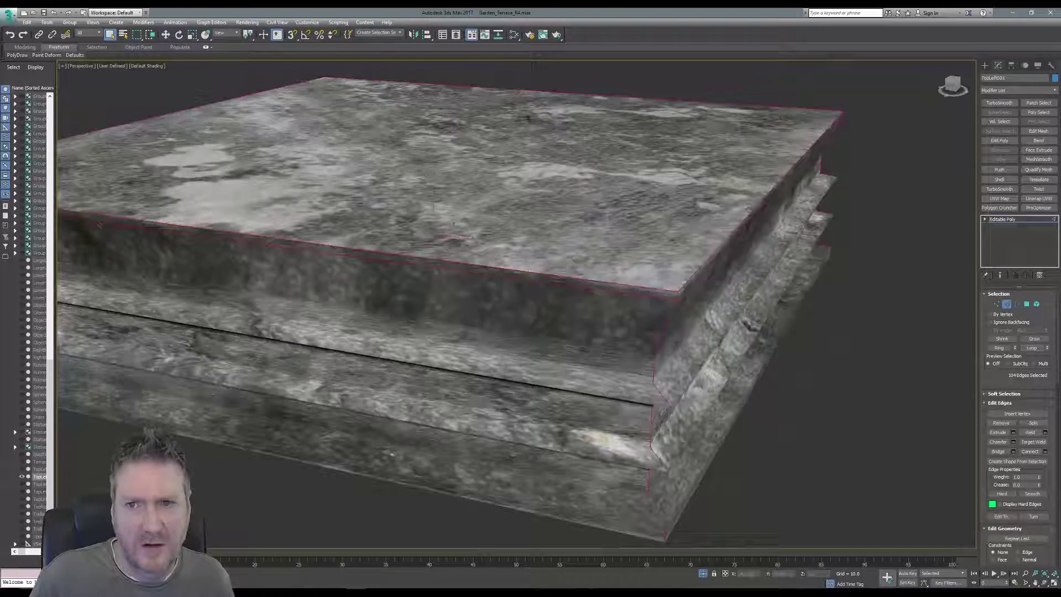
middle_click_drag(662, 316, 784, 296)
scroll(768, 305, "down", 2)
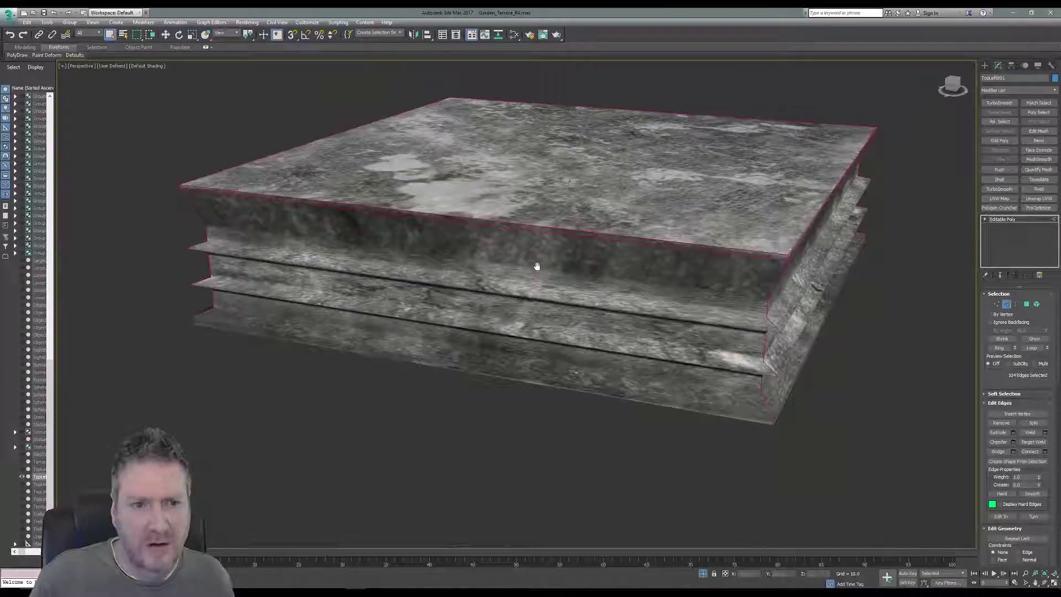
- Add the cap's moulding ledge edges and the upper edge of its base band to the selection, extending them to full loops
scroll(704, 284, "up", 5)
scroll(723, 289, "up", 2)
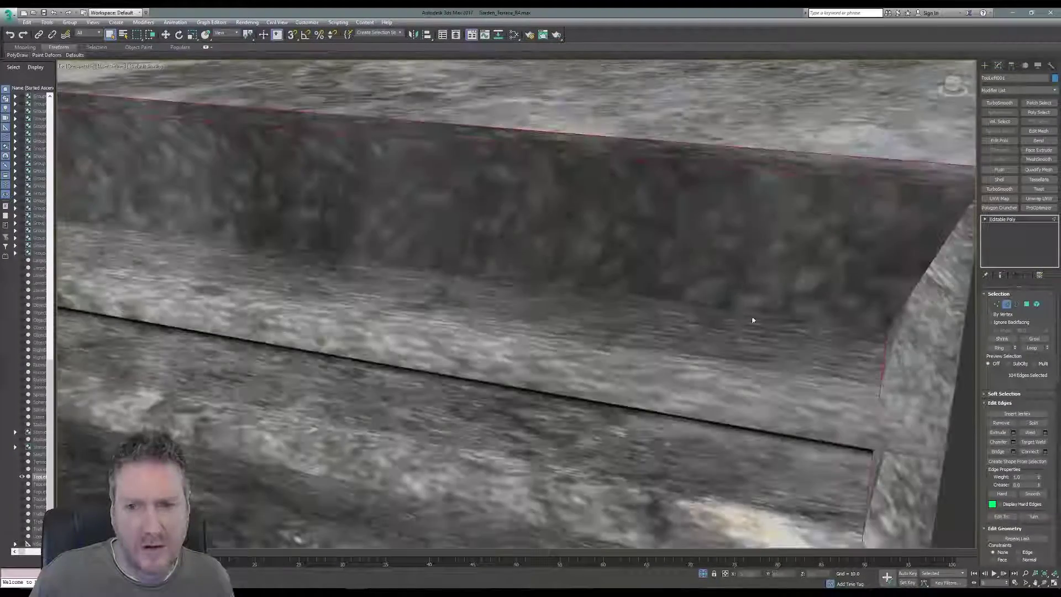
middle_click_drag(754, 321, 636, 118)
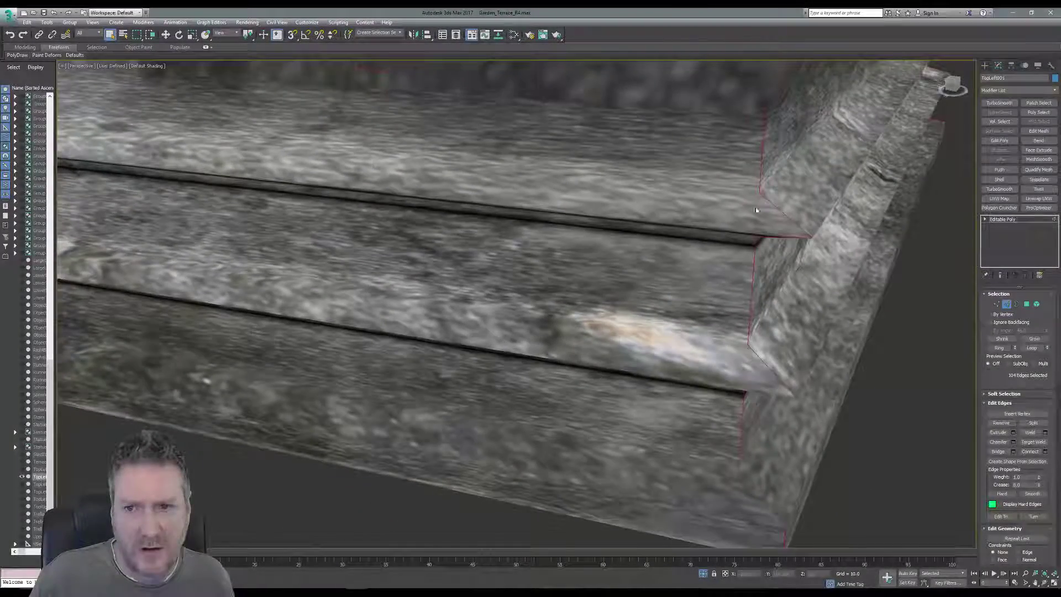
middle_click_drag(757, 210, 679, 116)
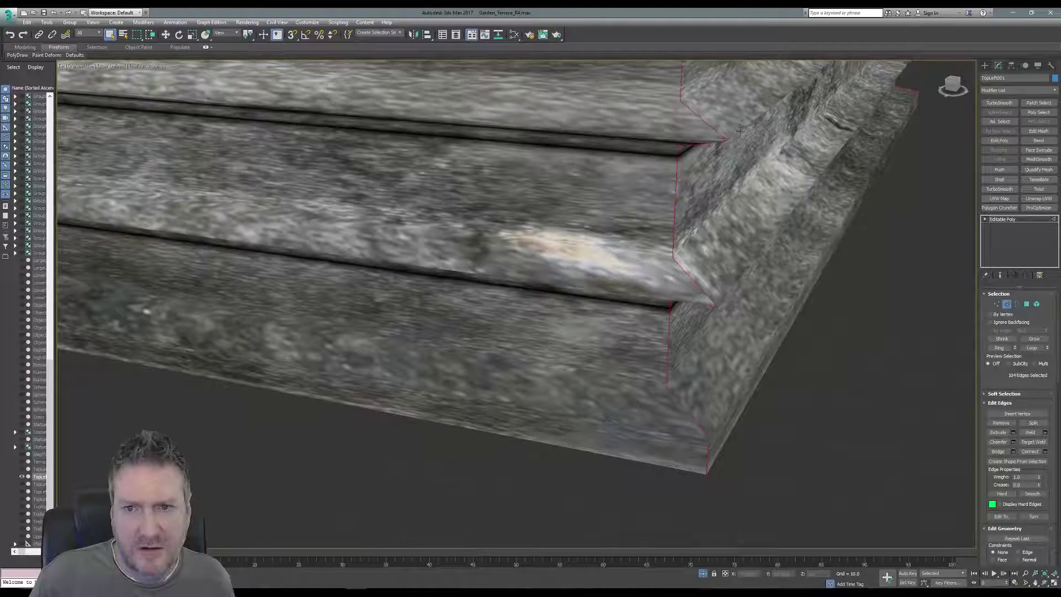
left_click(1032, 348)
middle_click_drag(818, 292, 715, 221)
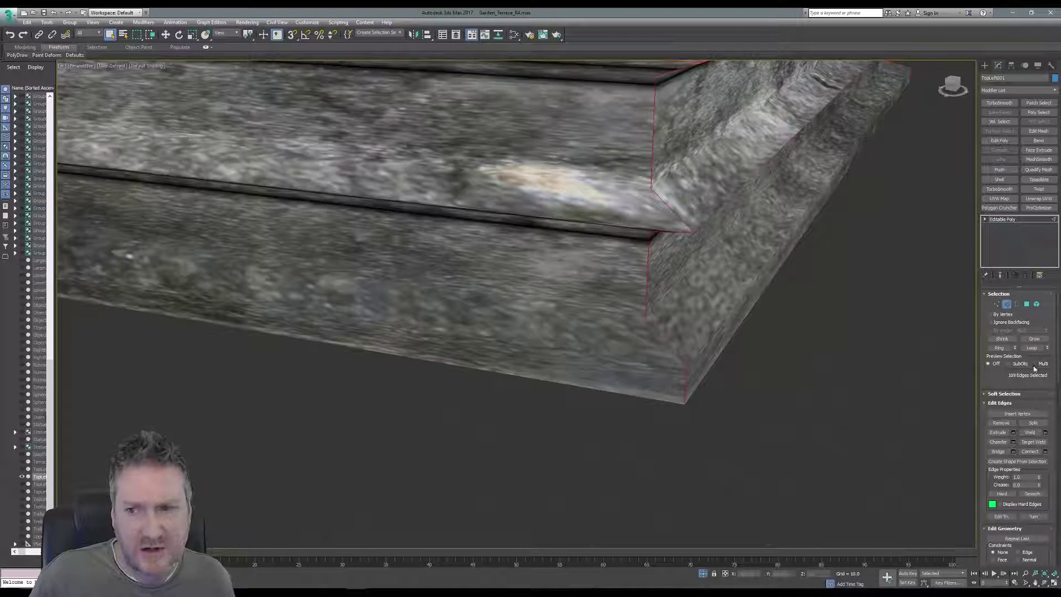
left_click(1032, 348)
middle_click_drag(621, 298, 598, 230)
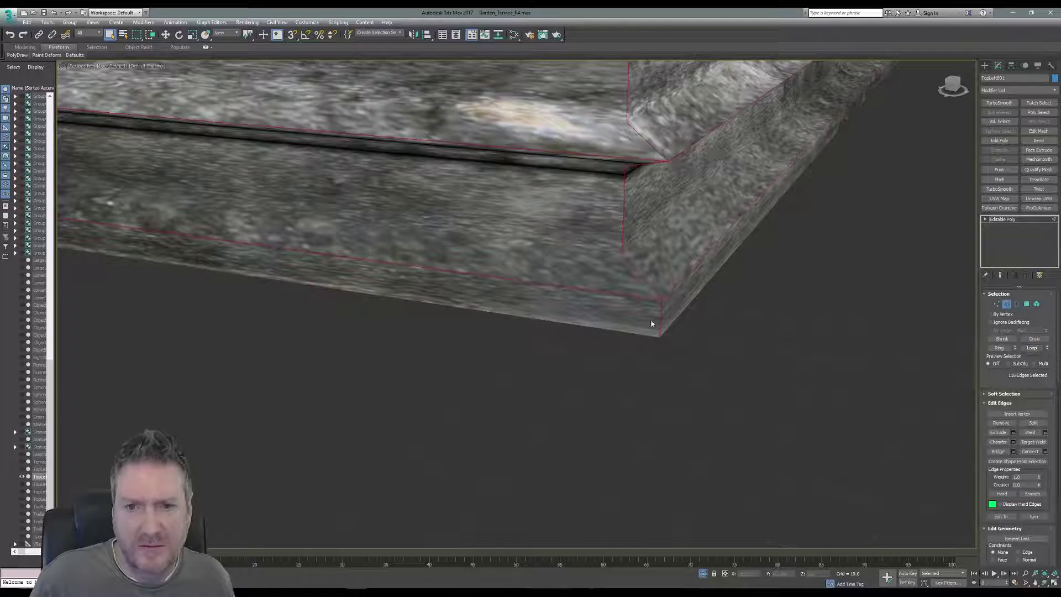
- Add the bottom edges on both sides of the cap's near corner to the edge selection
middle_click_drag(653, 322, 680, 321)
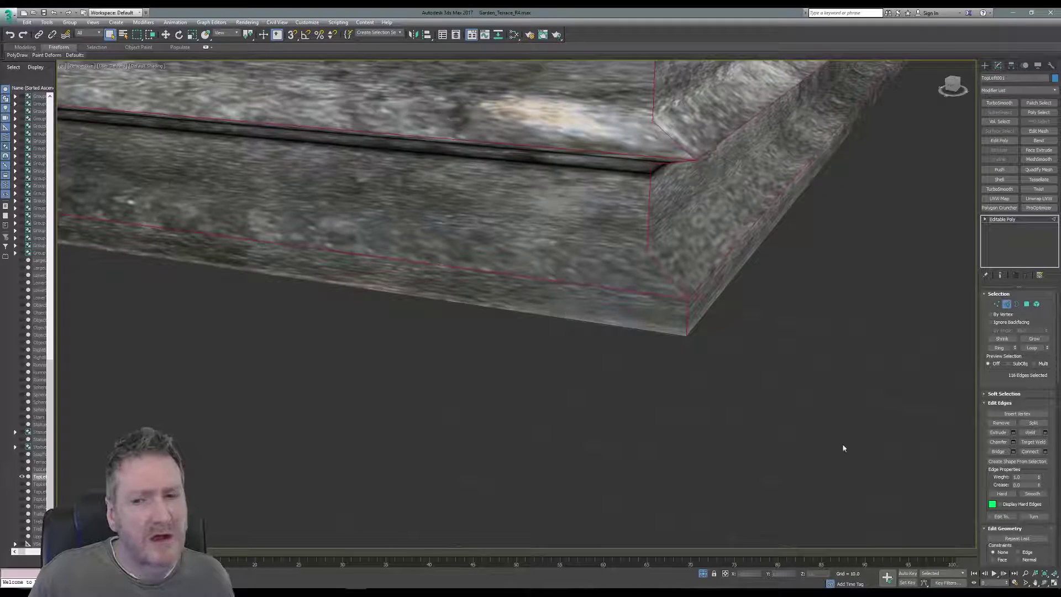
left_click(1045, 583)
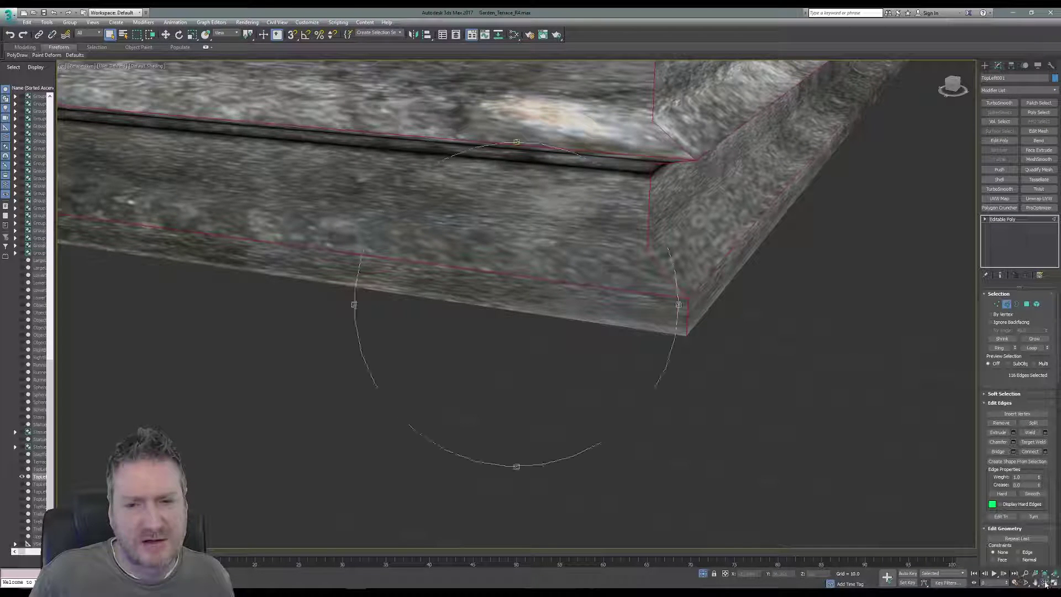
left_click_drag(600, 326, 555, 287)
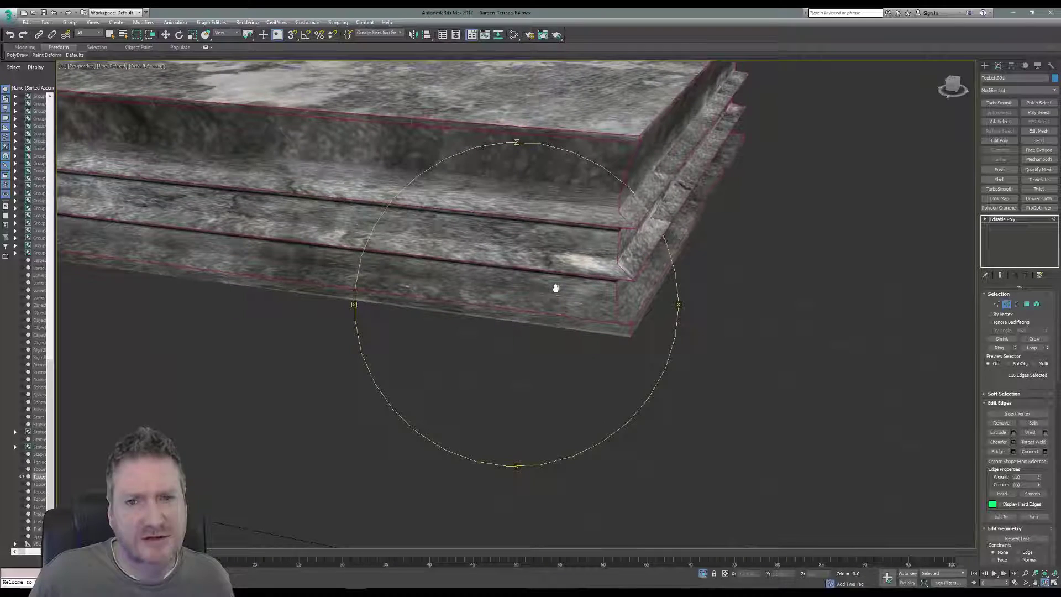
left_click(110, 35)
scroll(642, 347, "up", 3)
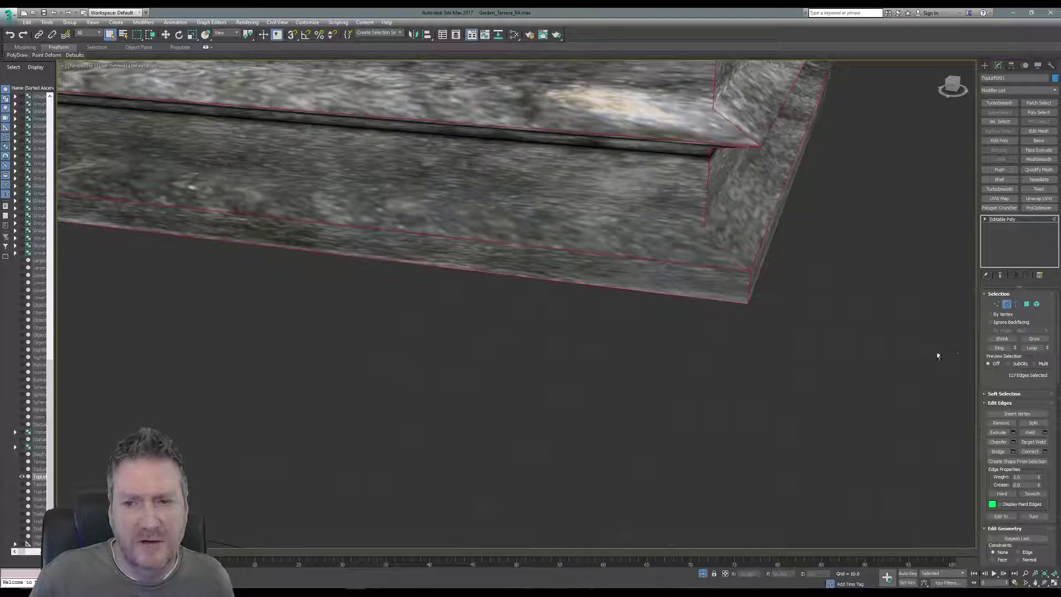
middle_click_drag(695, 330, 616, 319)
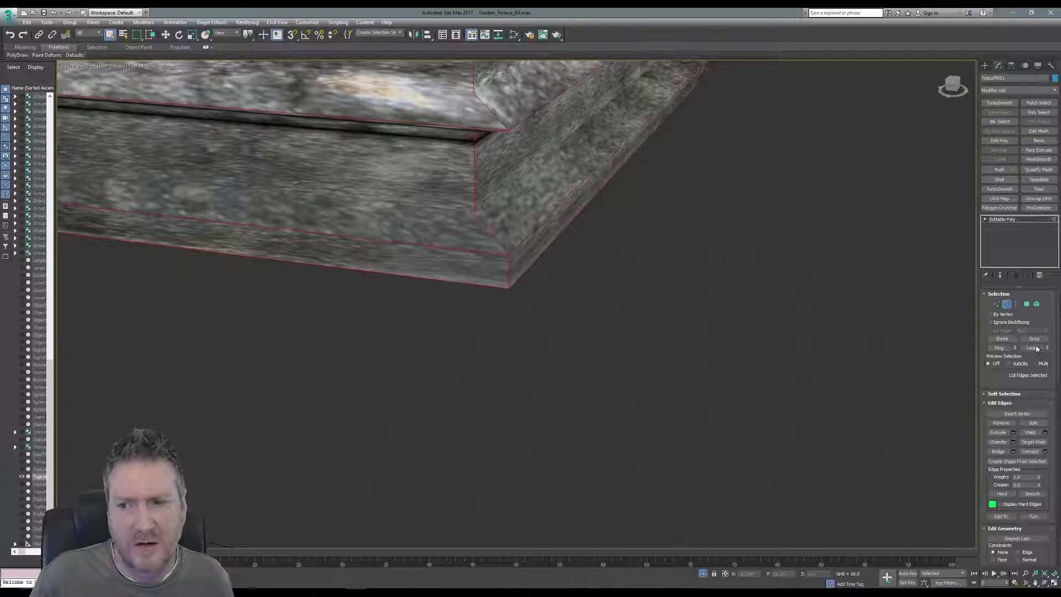
middle_click_drag(624, 290, 722, 335)
scroll(632, 360, "down", 4)
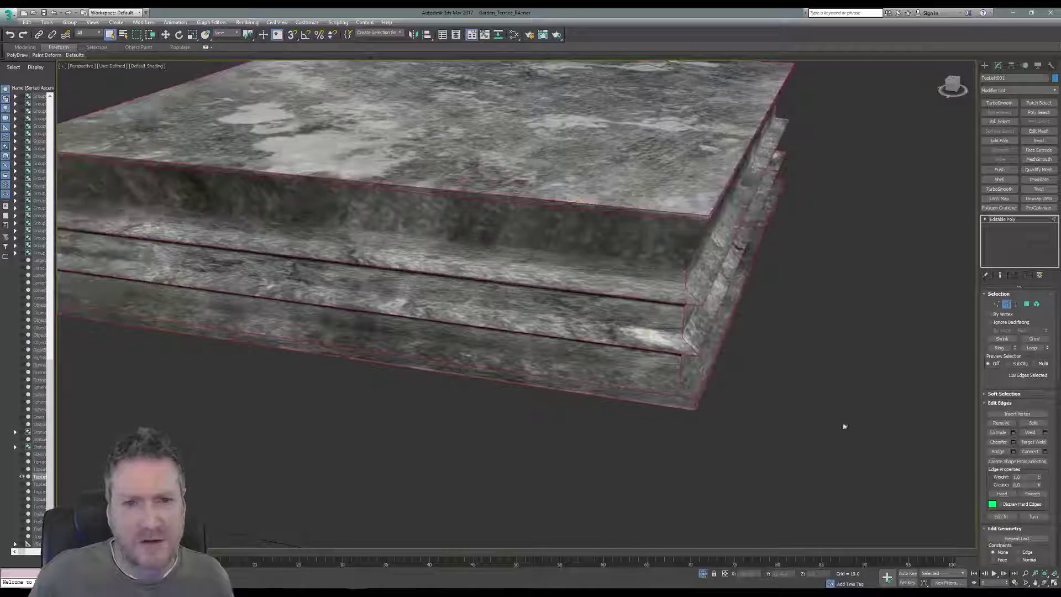
- Inspect the cap's other sides and add the two remaining bottom perimeter edges at the opposite corner to the selection
left_click(1045, 583)
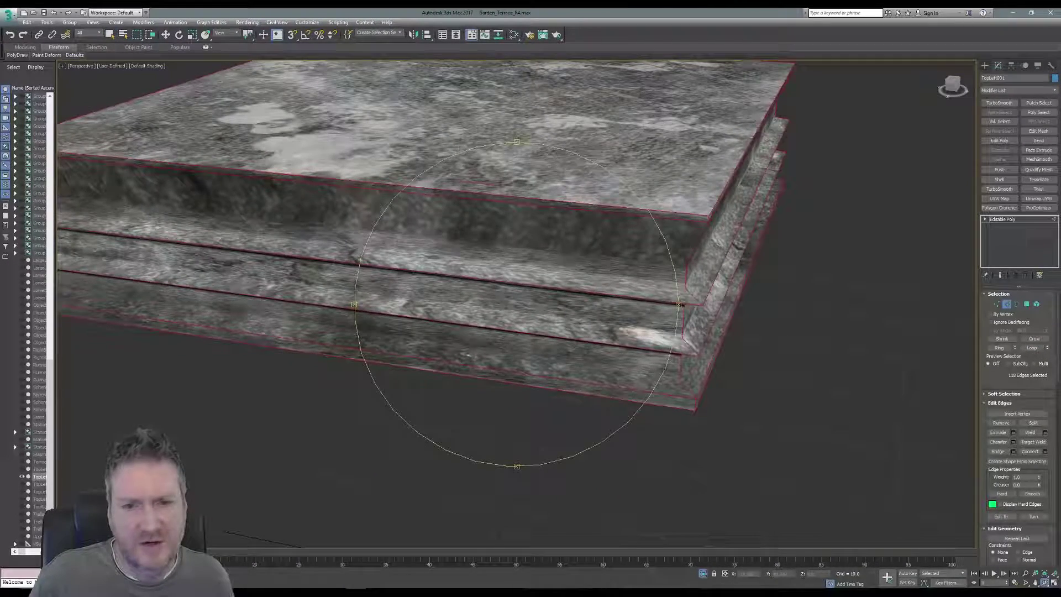
left_click_drag(707, 337, 400, 228)
scroll(400, 228, "up", 3)
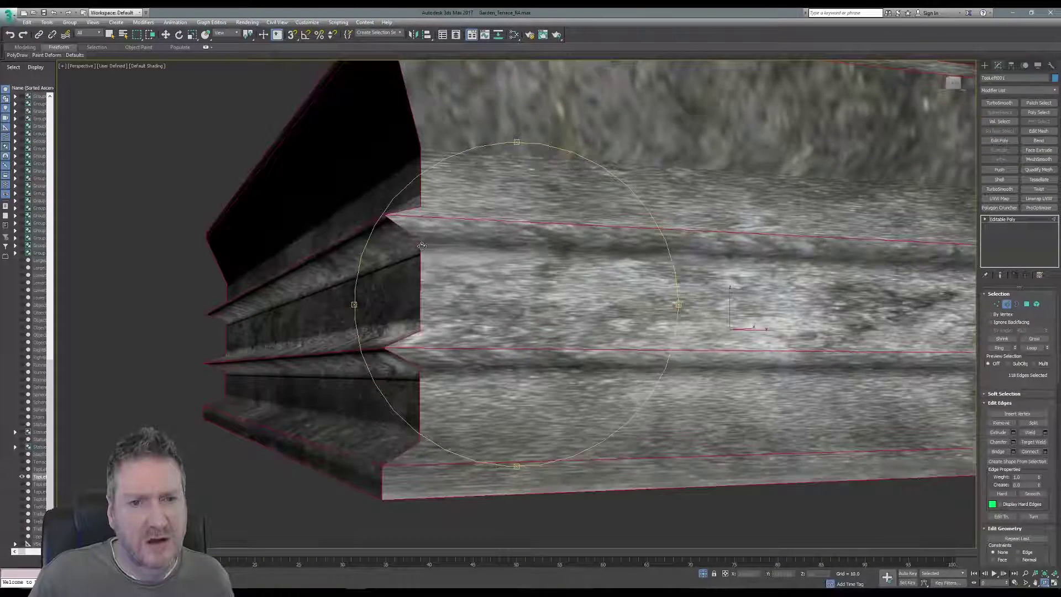
left_click_drag(466, 266, 468, 295)
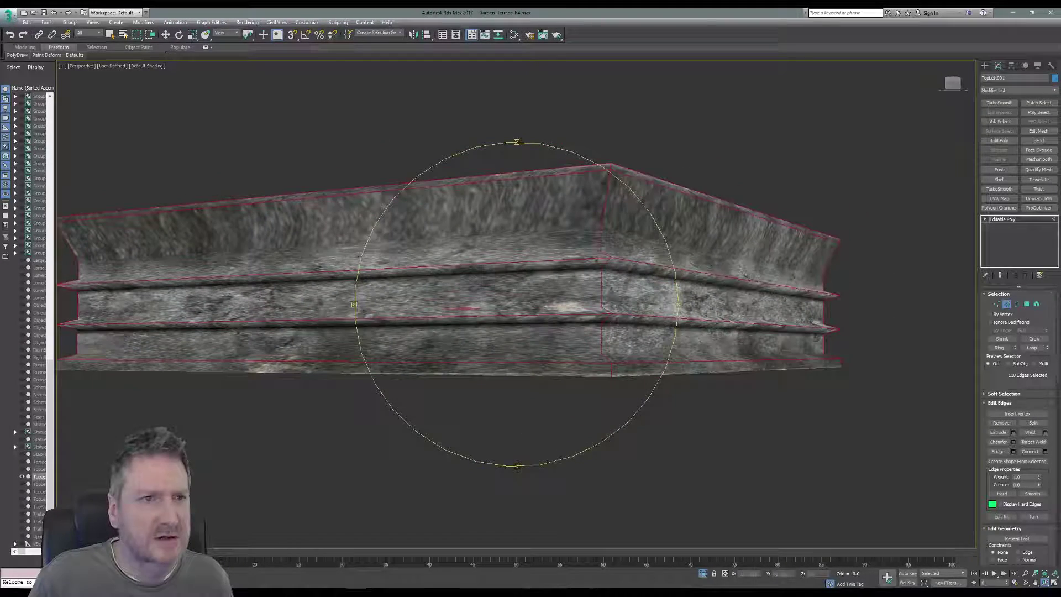
left_click(110, 35)
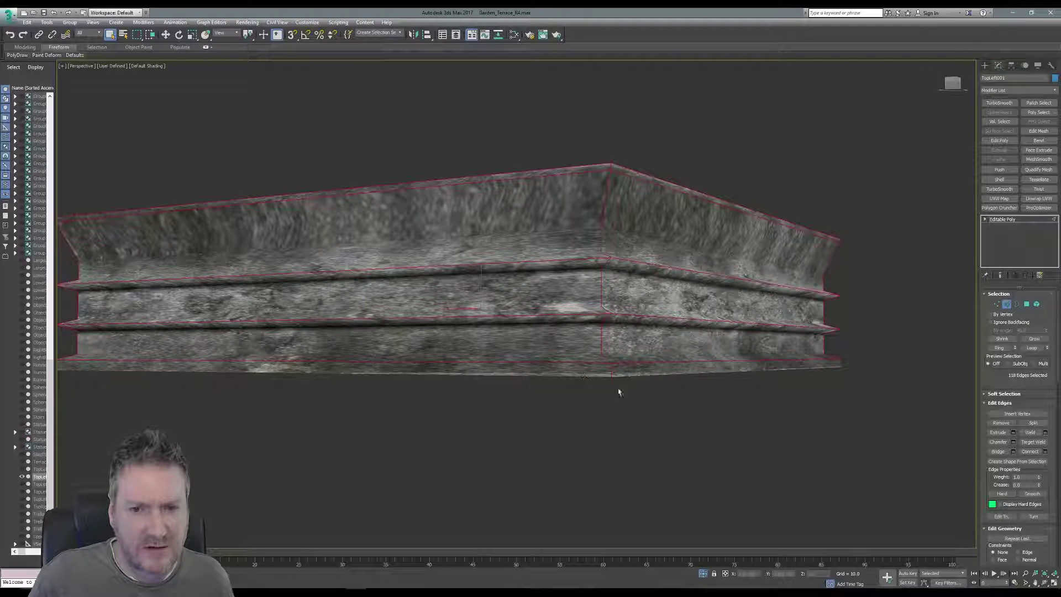
left_click(637, 383, "ctrl")
left_click(635, 375, "ctrl")
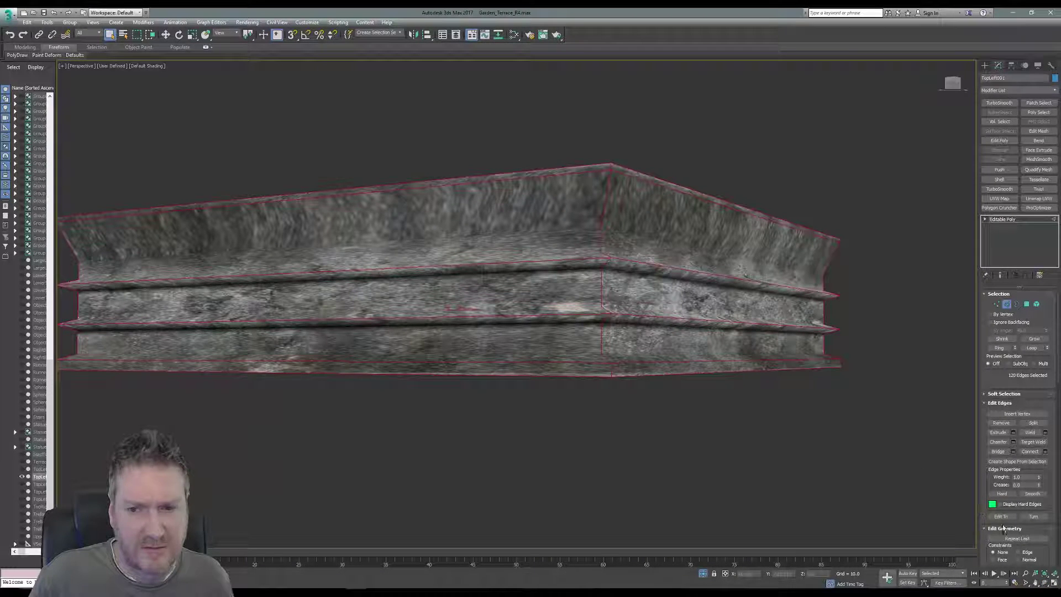
- Check the edge selection around the cap, apply a Chamfer modifier to it and set the amount to 0.02
left_click(1046, 584)
left_click_drag(689, 384, 450, 303)
left_click_drag(305, 296, 296, 310)
scroll(435, 342, "down", 3)
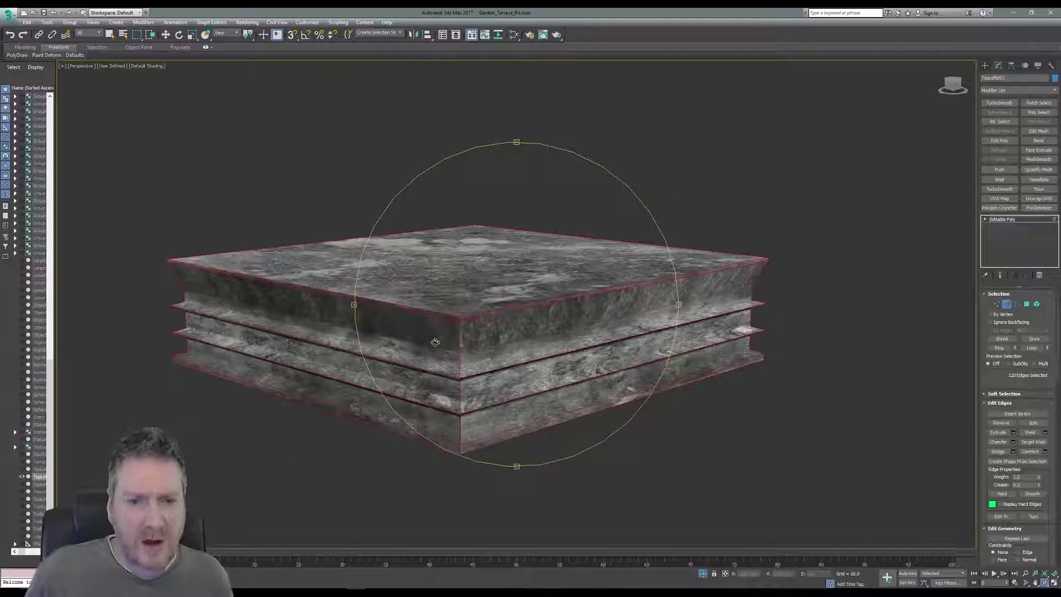
middle_click_drag(434, 342, 471, 334)
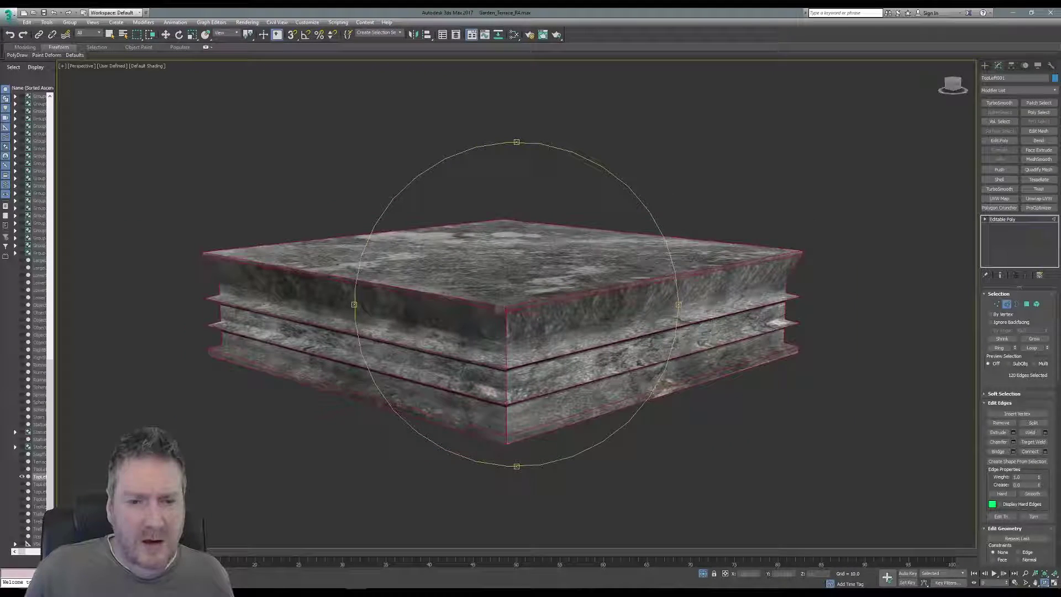
left_click(1054, 90)
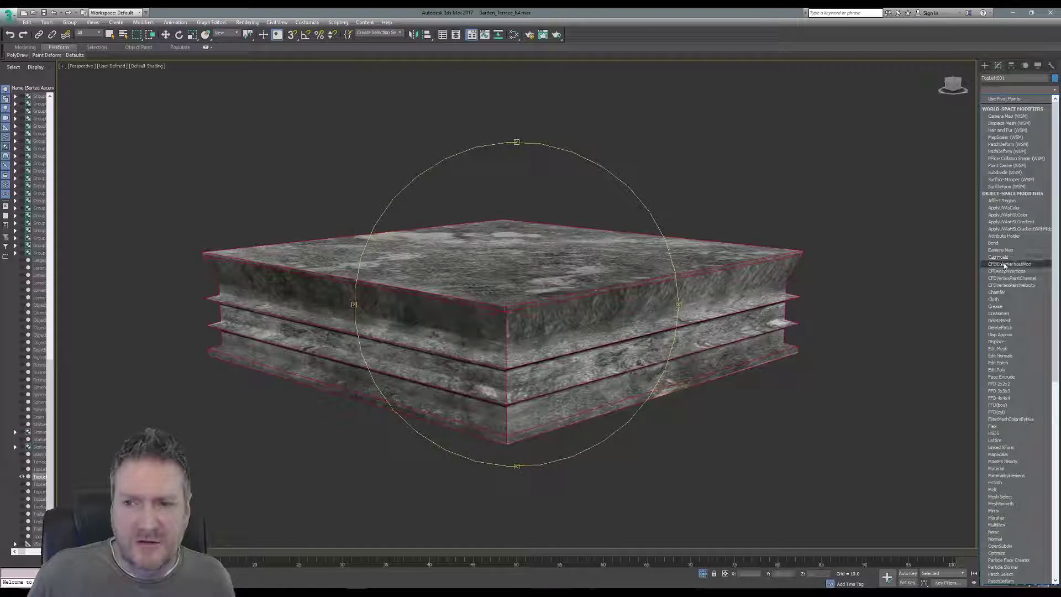
left_click(1001, 293)
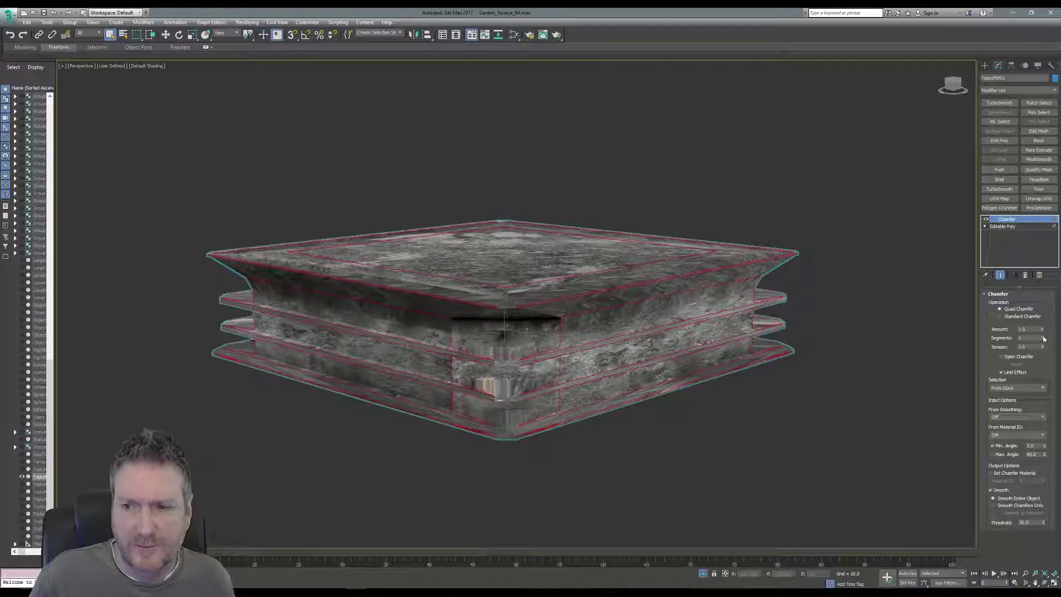
left_click_drag(1043, 329, 1037, 371)
- Set the cap's Chamfer modifier to 4 segments and reduce its tension
scroll(474, 308, "up", 6)
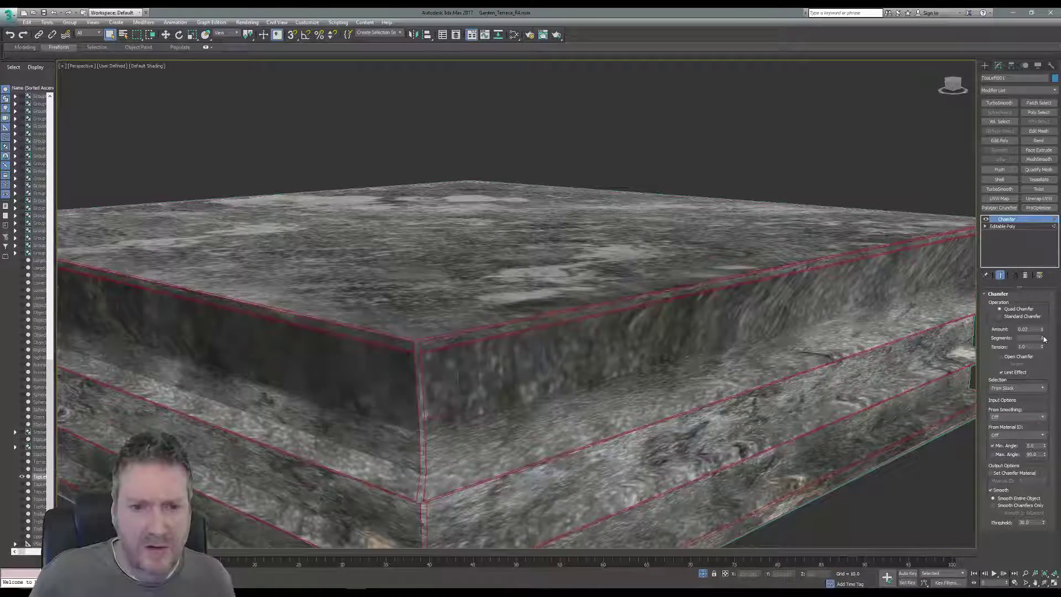
left_click(1043, 337)
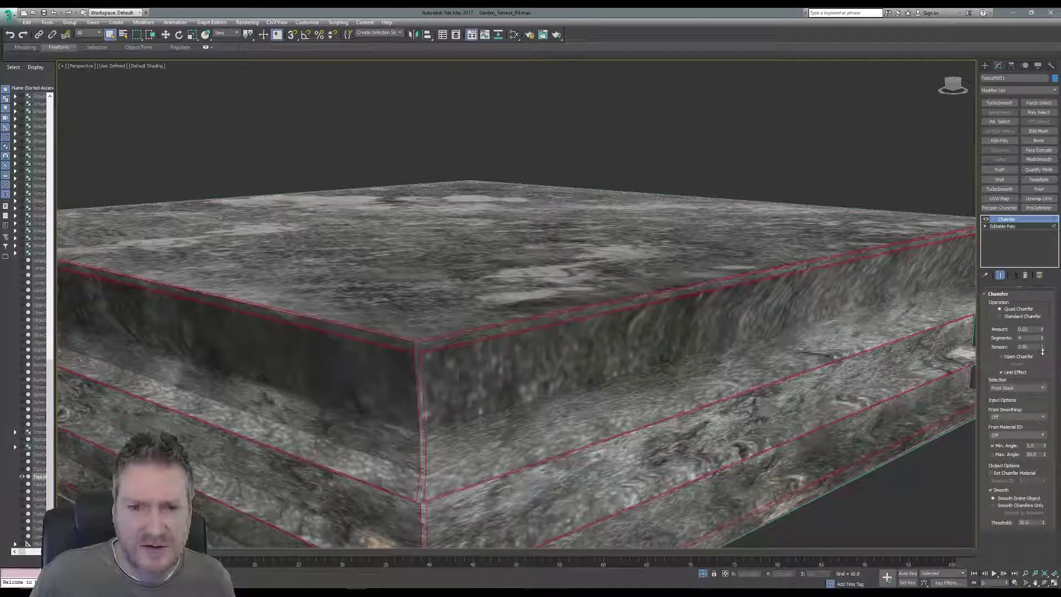
mouse_move(1043, 350)
left_mouse_down()
mouse_move(1041, 380)
mouse_move(1047, 367)
left_mouse_up()
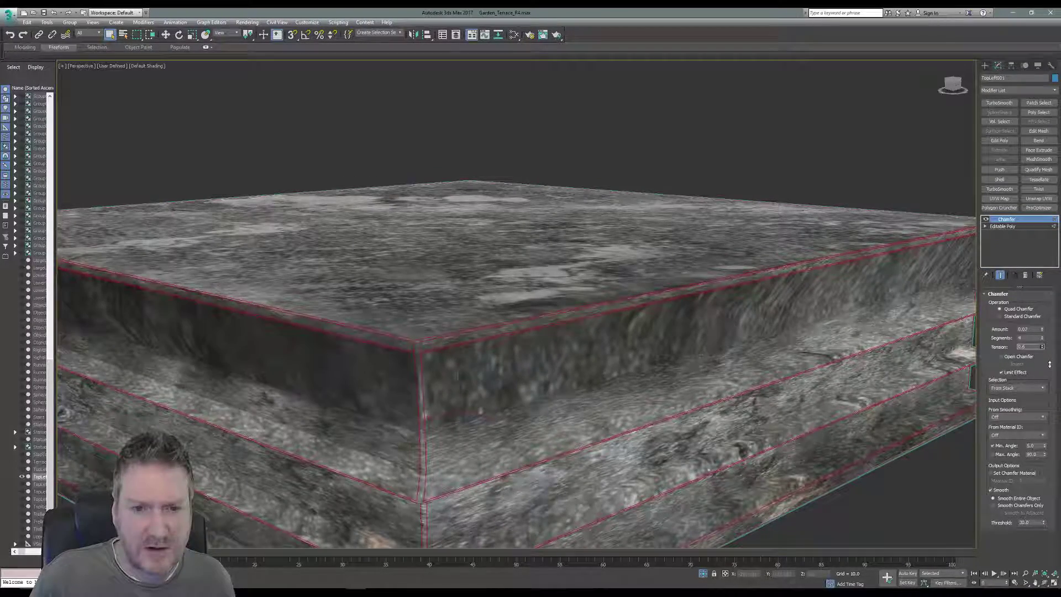
- Examine the chamfered corner and mouldings of the cap from several angles, also with the cap deselected
middle_click_drag(445, 340, 472, 249)
scroll(471, 248, "up", 2)
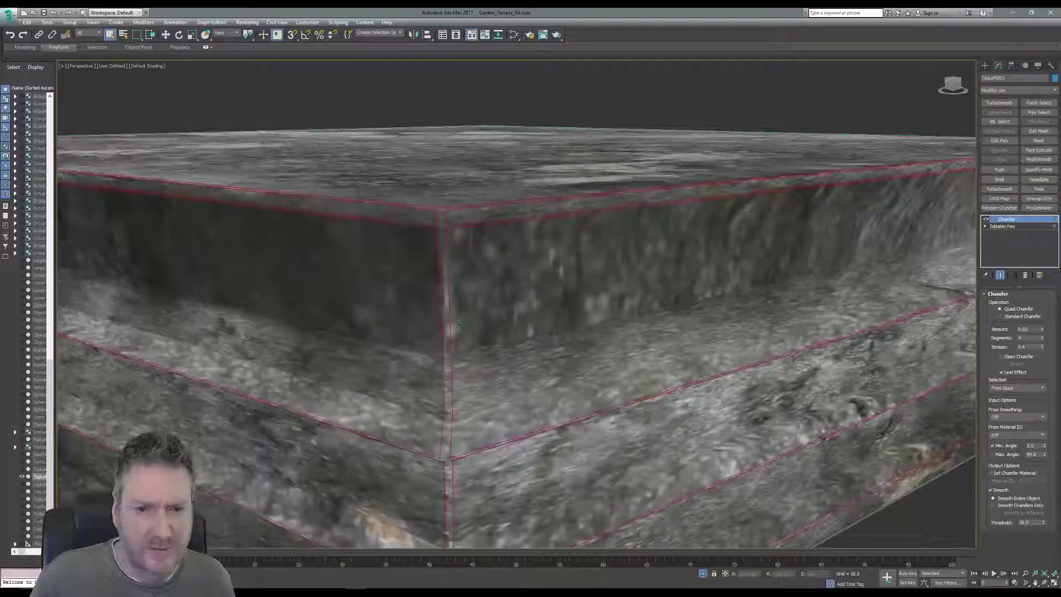
middle_click_drag(460, 298, 455, 323)
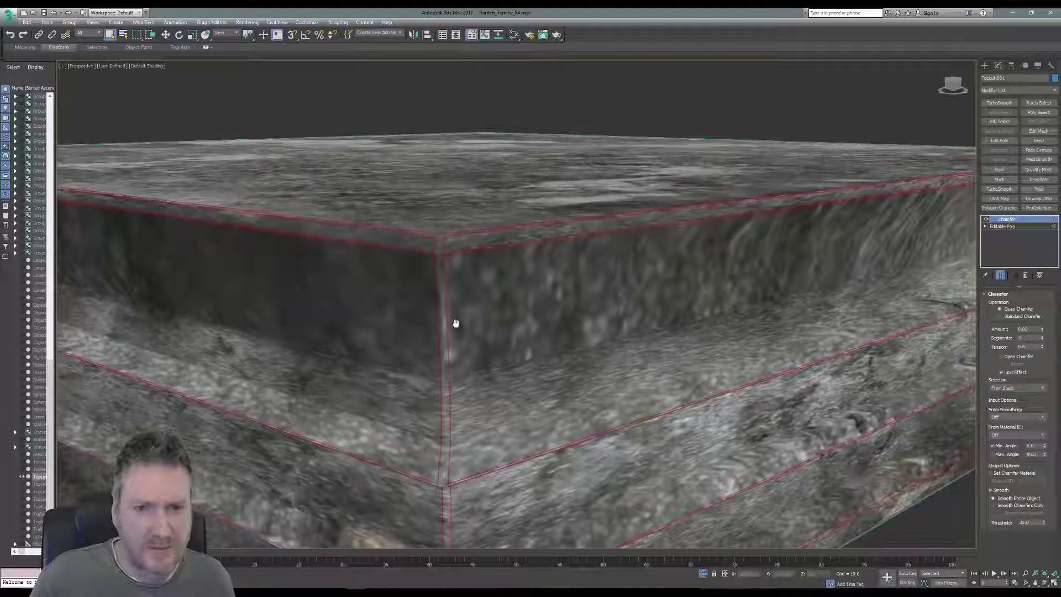
left_click(1045, 585)
left_click_drag(491, 299, 469, 219)
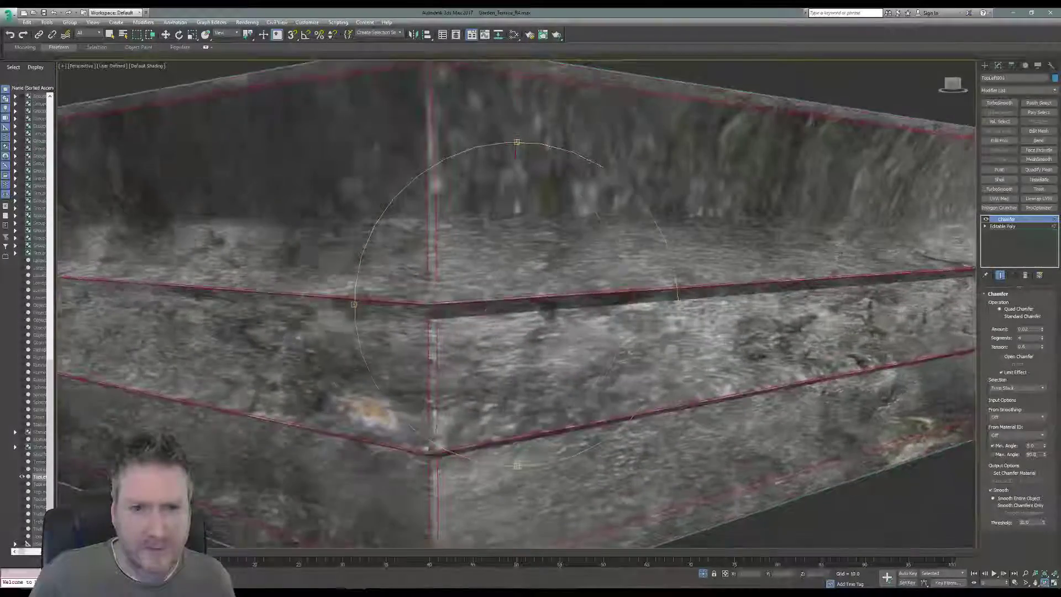
scroll(500, 343, "down", 3)
left_click_drag(512, 354, 469, 179)
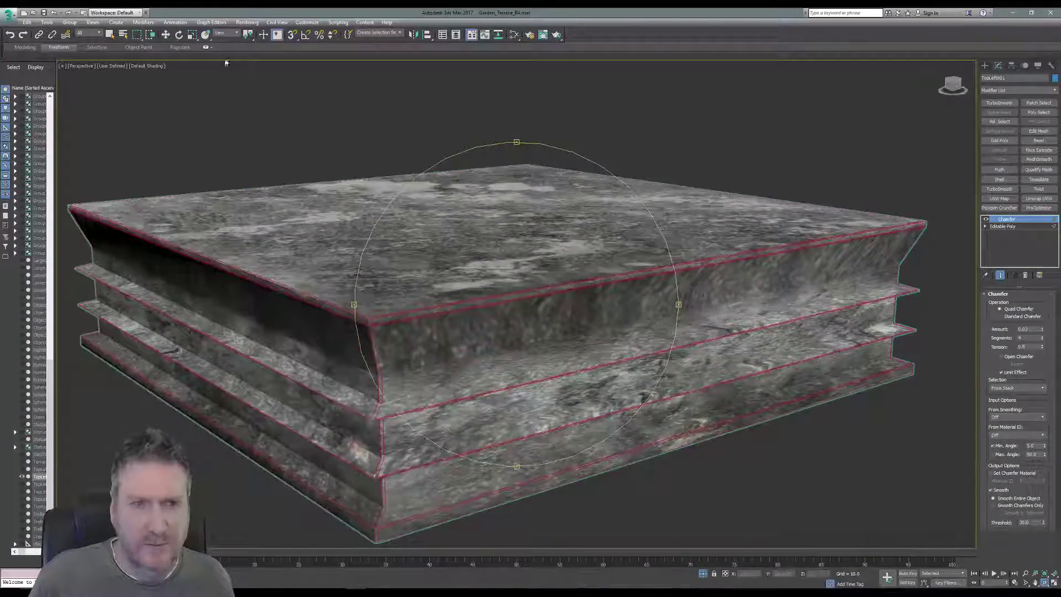
left_click(111, 35)
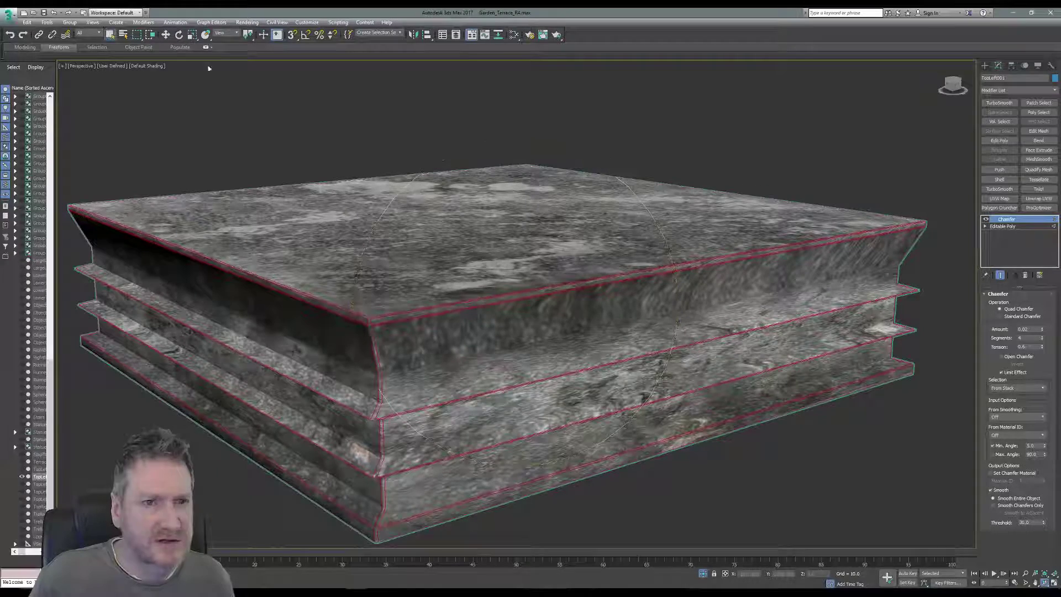
left_click(358, 132)
middle_click_drag(520, 222, 539, 221)
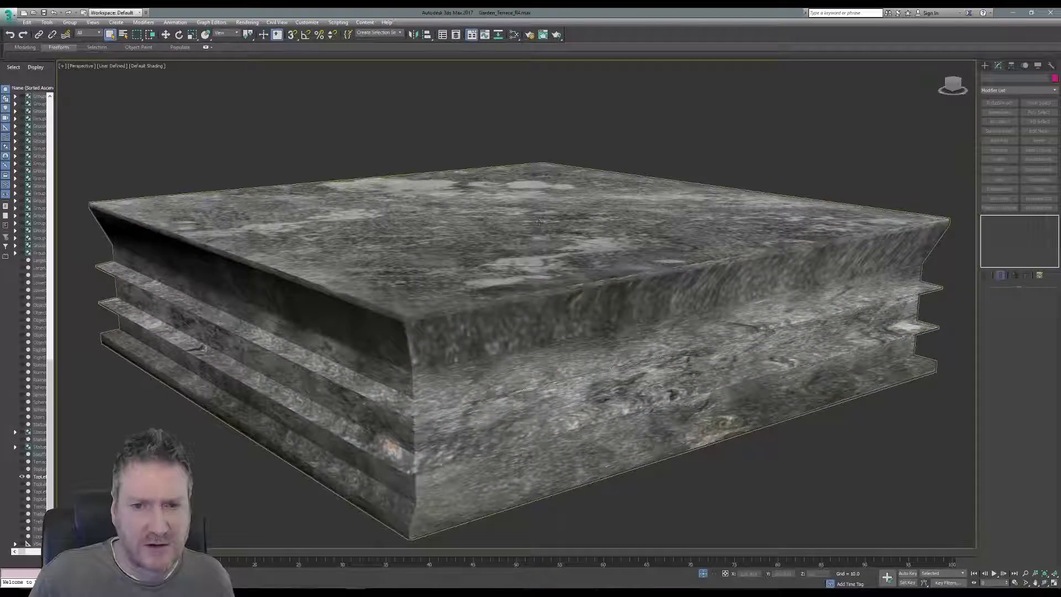
scroll(539, 221, "down", 3)
- Reselect the cap and copy its Chamfer modifier from the modifier stack
left_click(720, 258)
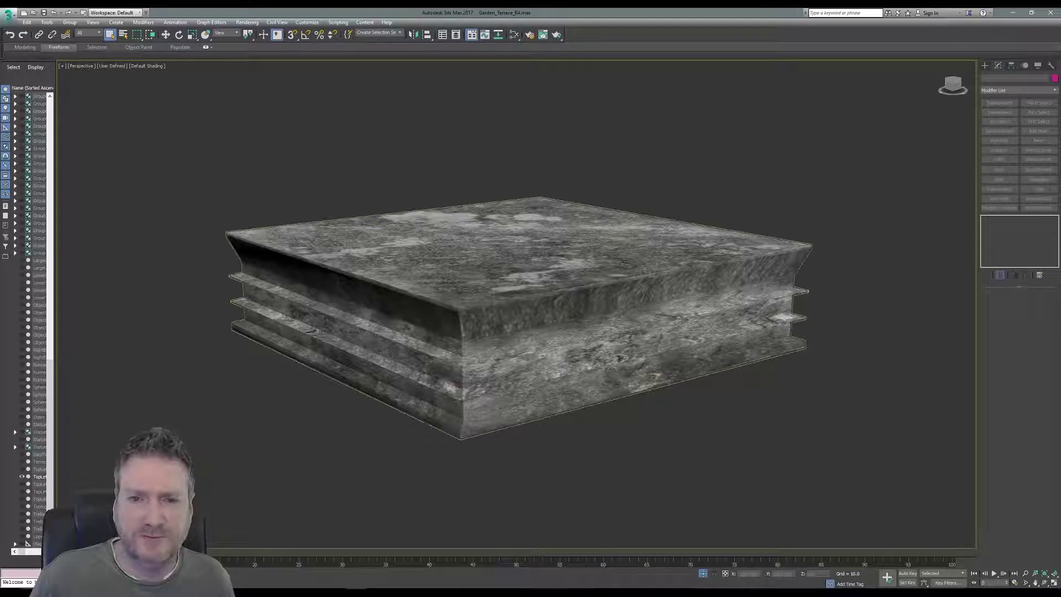
left_click(1009, 220)
right_click(1010, 220)
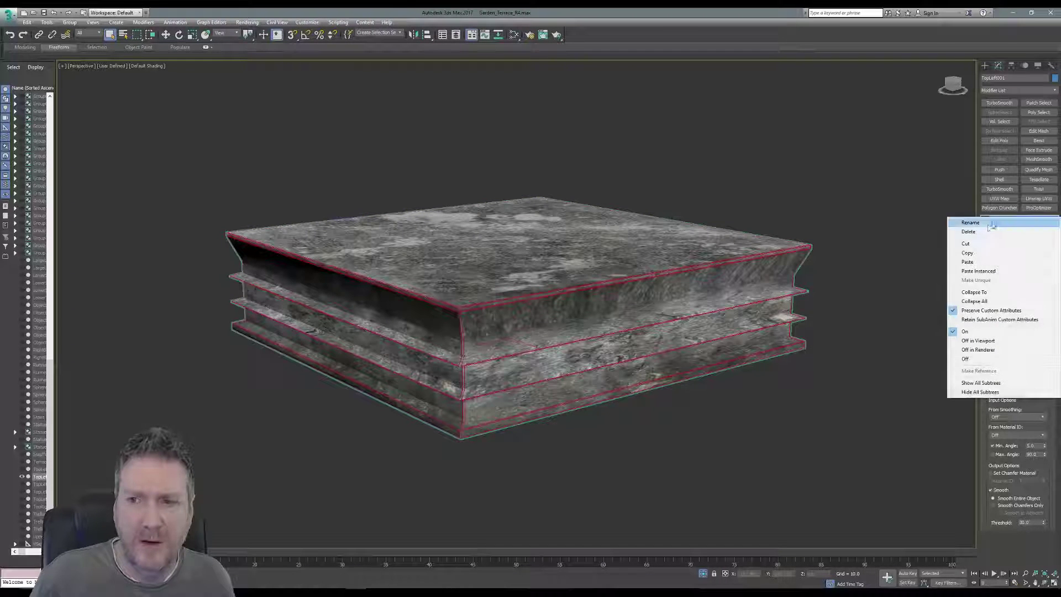
left_click(976, 251)
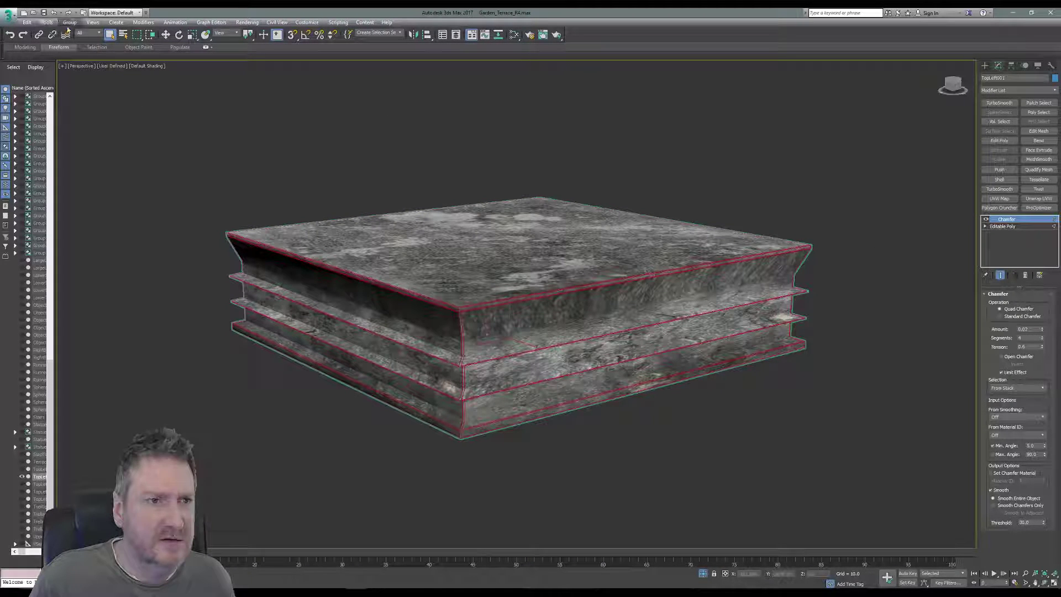
- End the isolation and bring the matching pedestal on the other side of the stairs into view
left_click(46, 23)
left_click(42, 110)
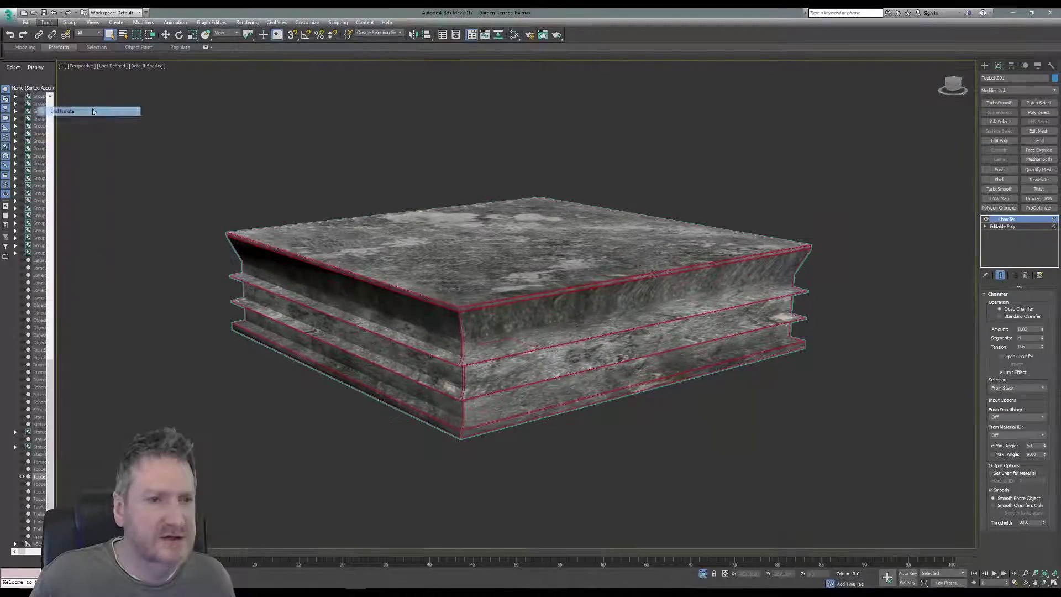
middle_click_drag(653, 336, 539, 331)
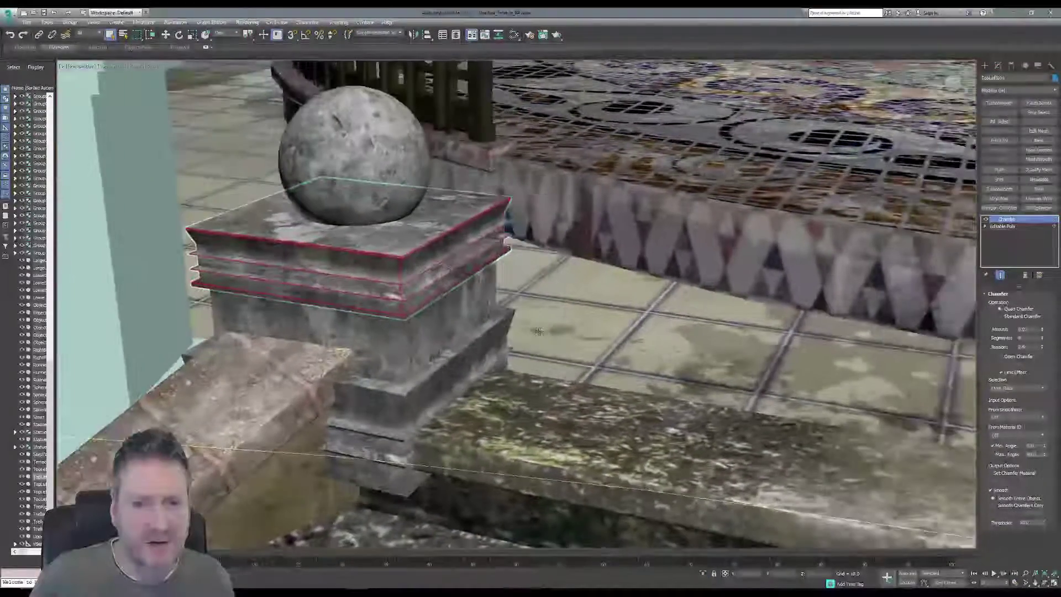
scroll(539, 332, "down", 3)
middle_click_drag(694, 325, 406, 290)
scroll(406, 291, "down", 3)
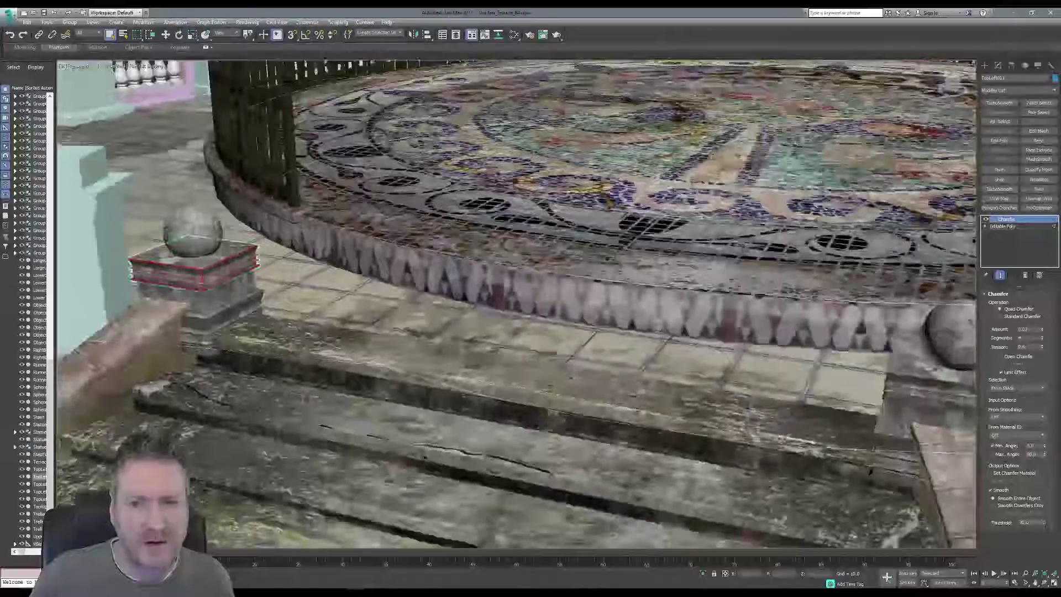
- Select the cap of the matching pedestal across the stairs and isolate it
middle_click_drag(758, 333, 700, 305)
left_click(885, 354)
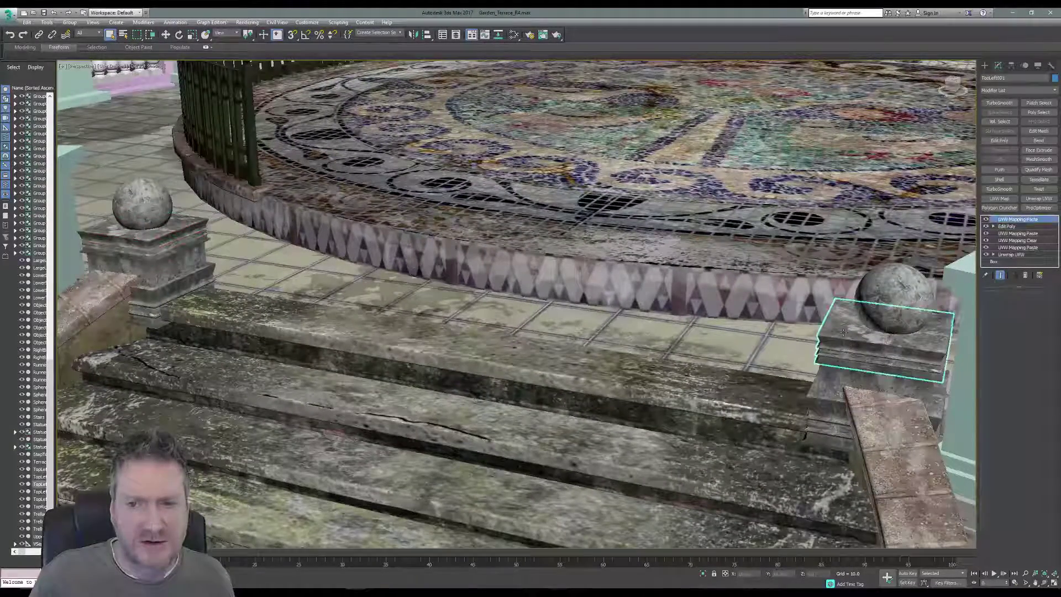
left_click(47, 23)
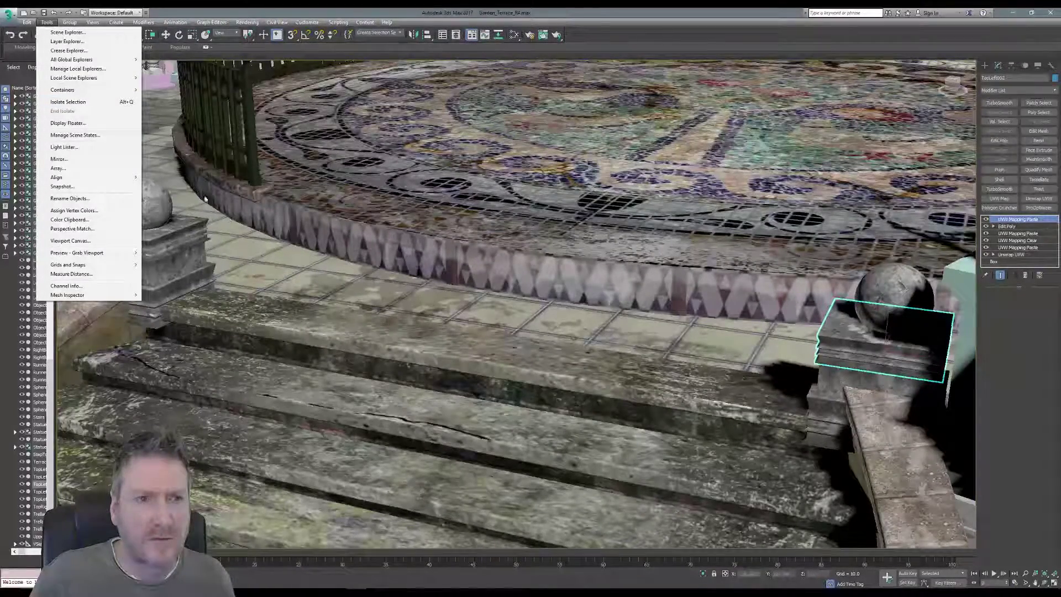
left_click(68, 102)
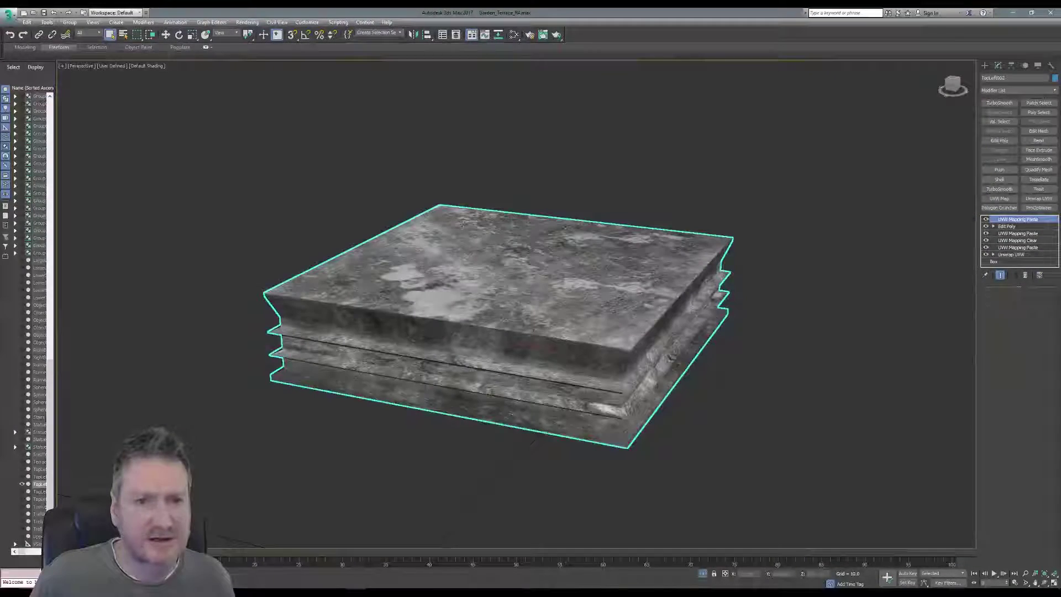
- Collapse the cap's whole modifier stack to an Editable Poly and accept the warning
right_click(1027, 219)
left_click(973, 303)
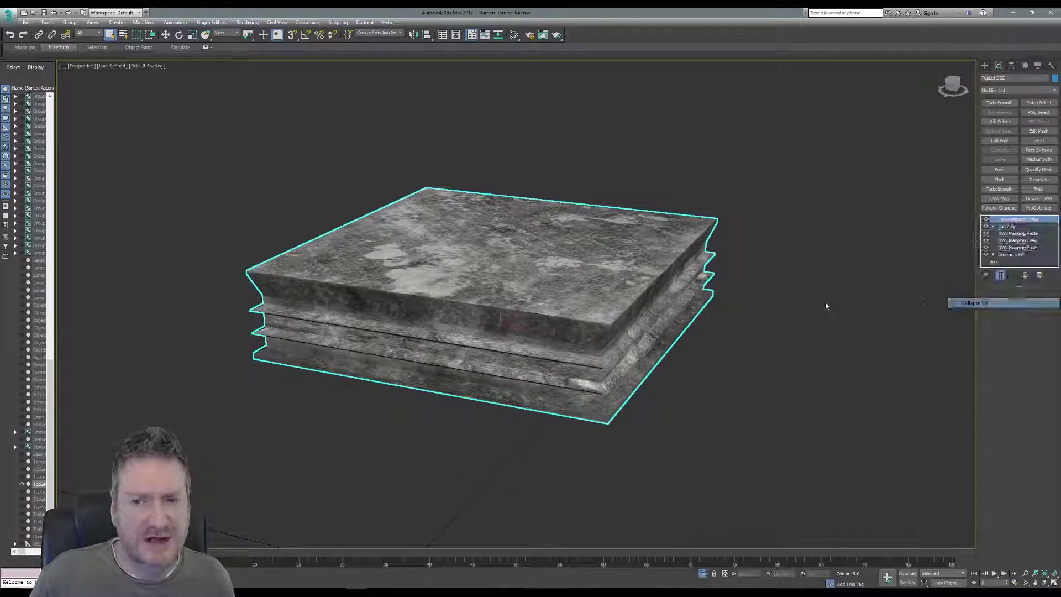
left_click(570, 327)
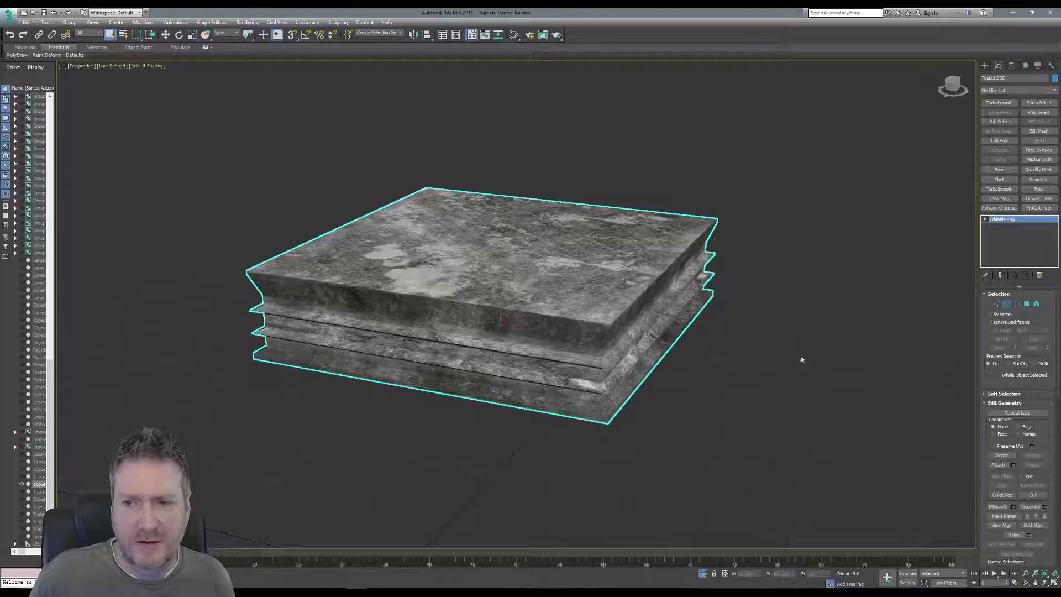
- In edge mode, extend the selection to full loops around the cap's top slab and upper moulding
key("2")
scroll(572, 313, "up", 3)
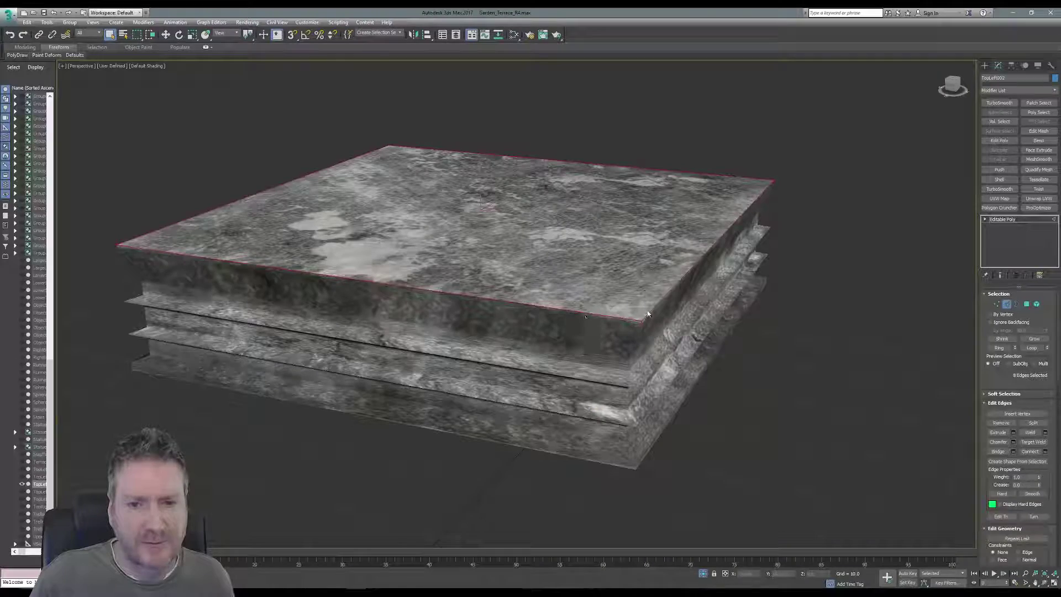
scroll(675, 330, "up", 5)
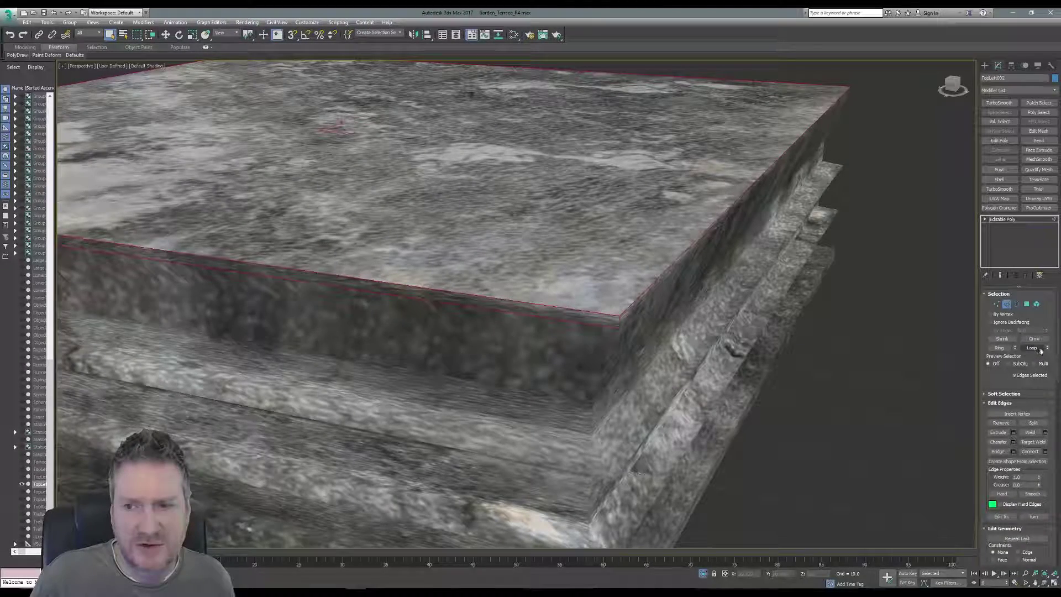
left_click(1032, 348)
middle_click_drag(642, 349, 624, 232)
left_click(531, 358, "ctrl")
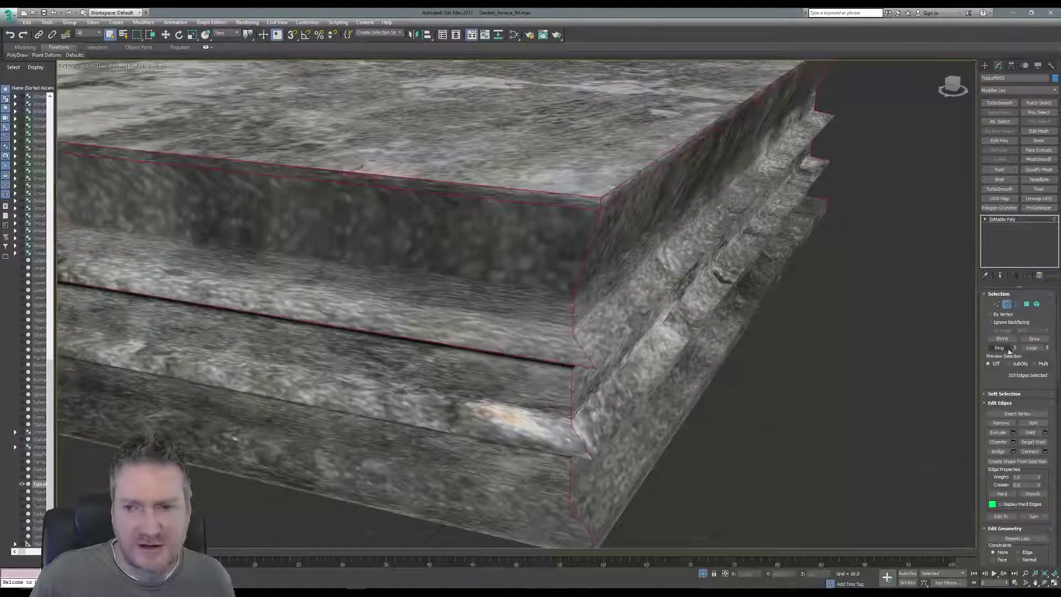
left_click(1031, 348)
- Add the edge loops around the cap's lower moulding and base band to the selection
middle_click_drag(608, 331, 529, 378, "alt")
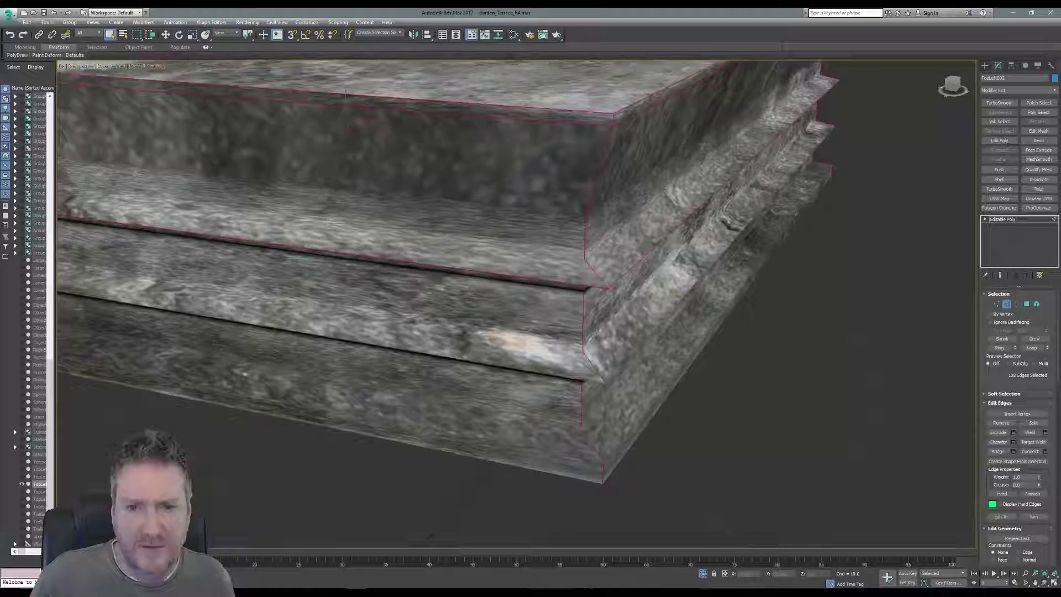
left_click(572, 378, "ctrl")
left_click(1033, 349)
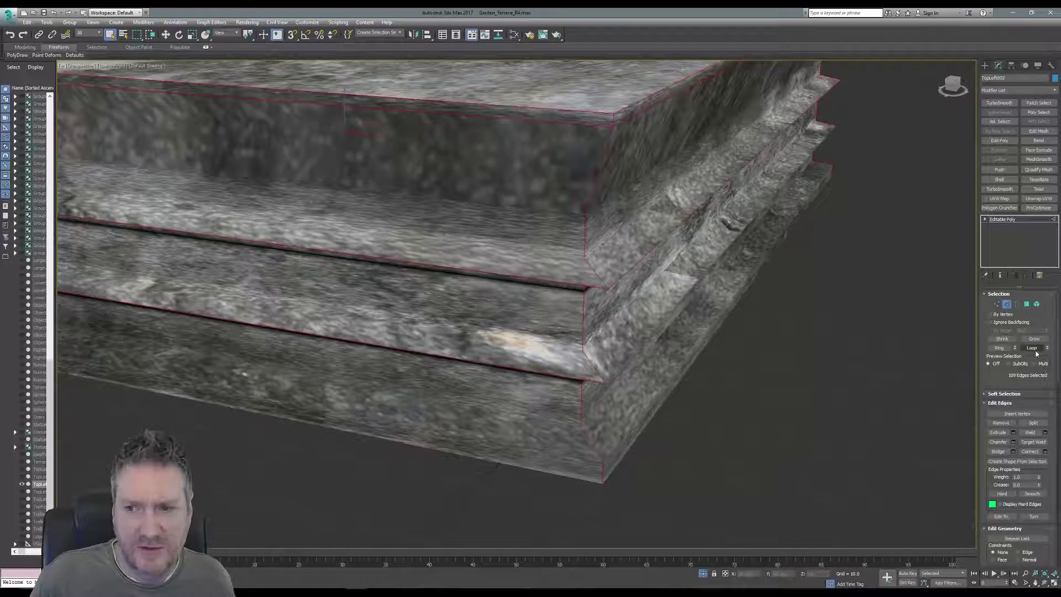
middle_click_drag(705, 375, 655, 283)
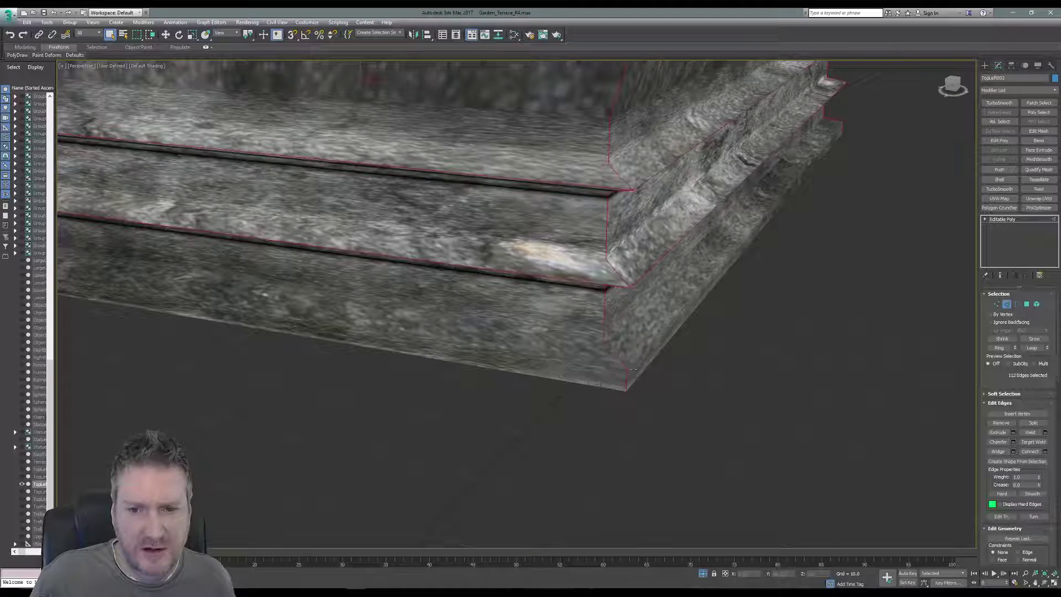
left_click(729, 263, "ctrl")
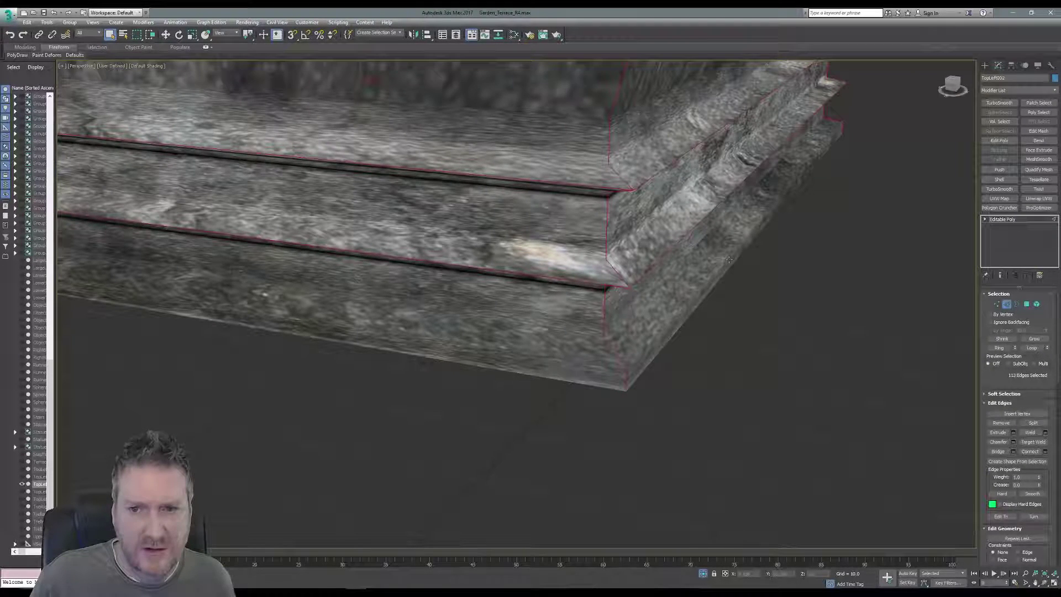
left_click(1033, 348)
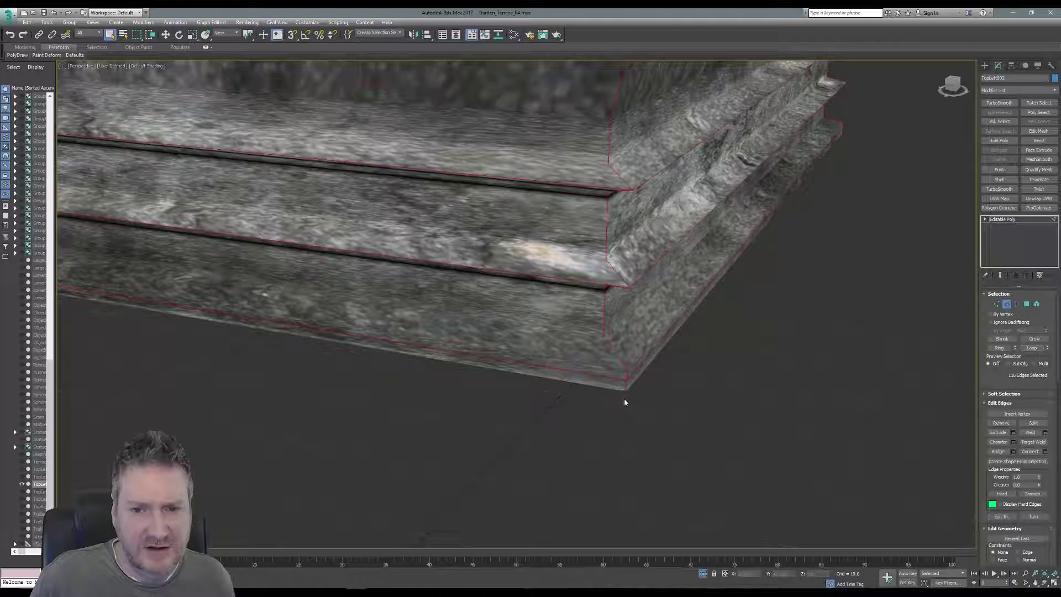
- Add the lowest bottom edges on the cap's two near sides to the edge selection
left_click(605, 388, "ctrl")
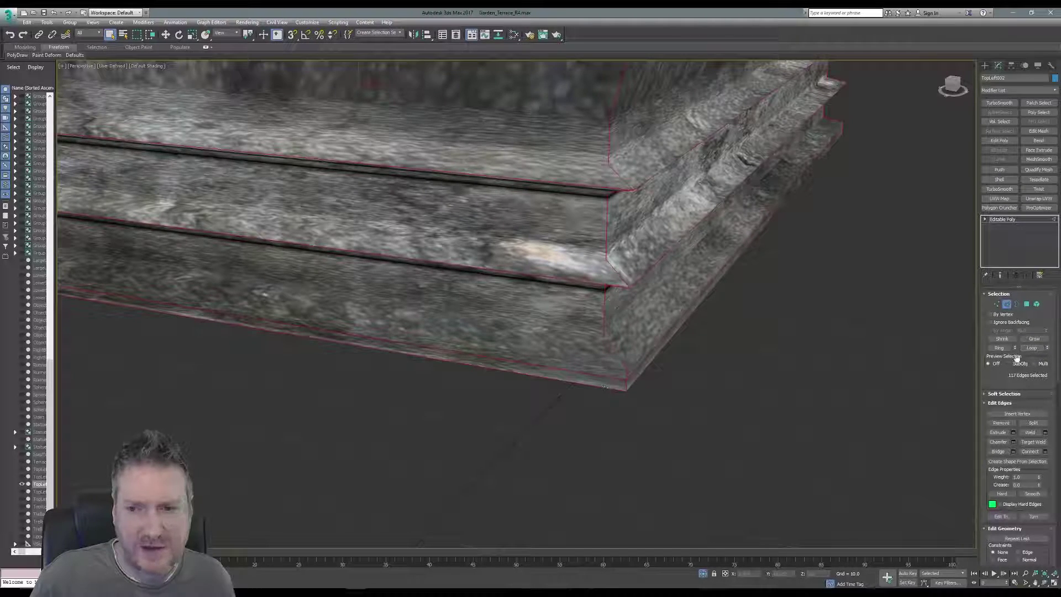
middle_click_drag(631, 333, 563, 303)
left_click(568, 321, "ctrl")
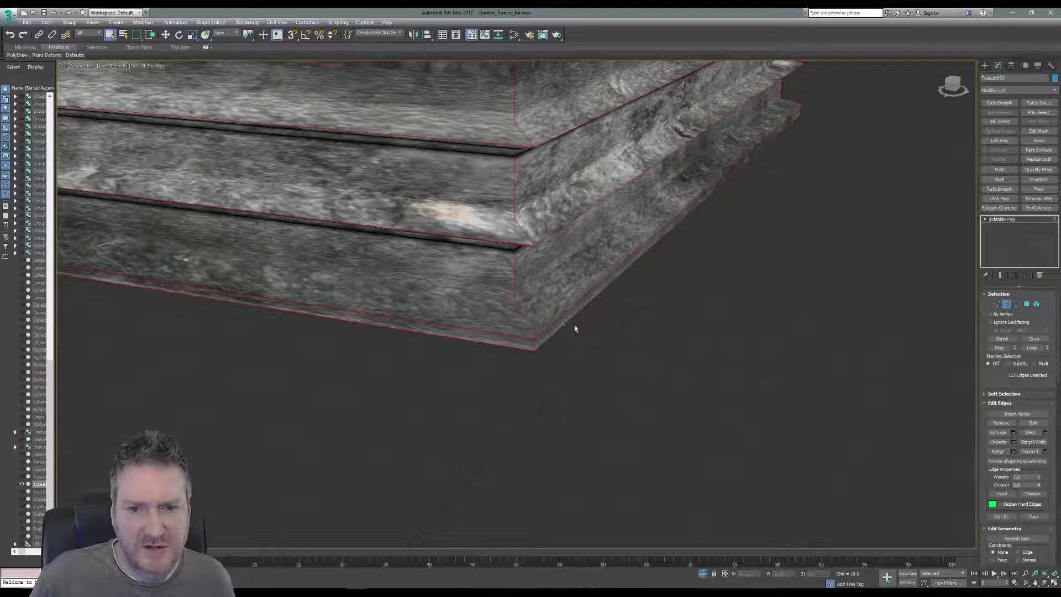
middle_click_drag(585, 252, 604, 284)
scroll(592, 318, "down", 3)
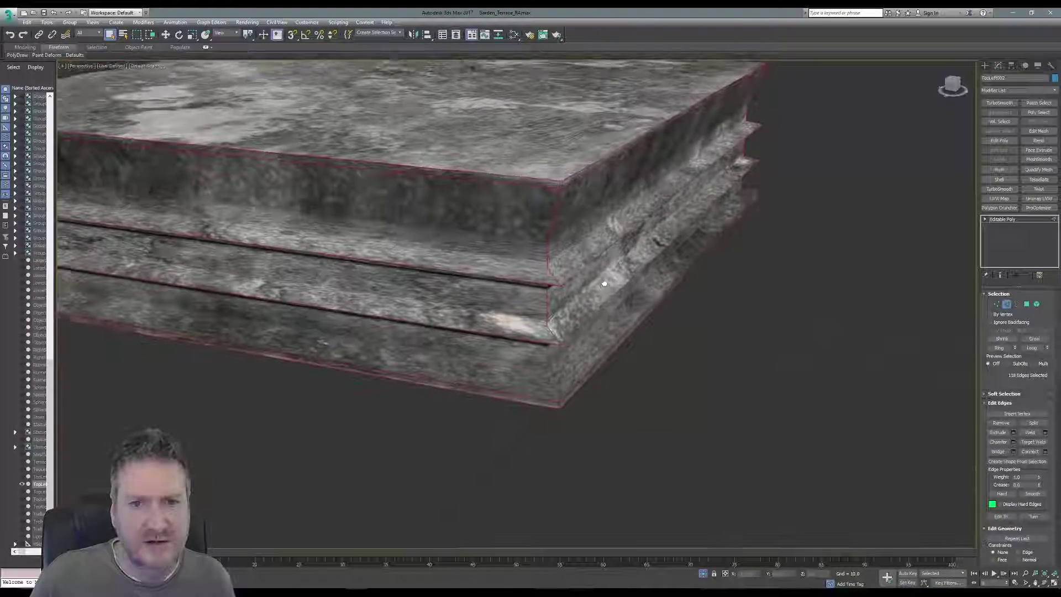
- Add the bottom edges on the cap's remaining two sides to the edge selection
left_click(1047, 583)
left_click_drag(531, 288, 481, 295)
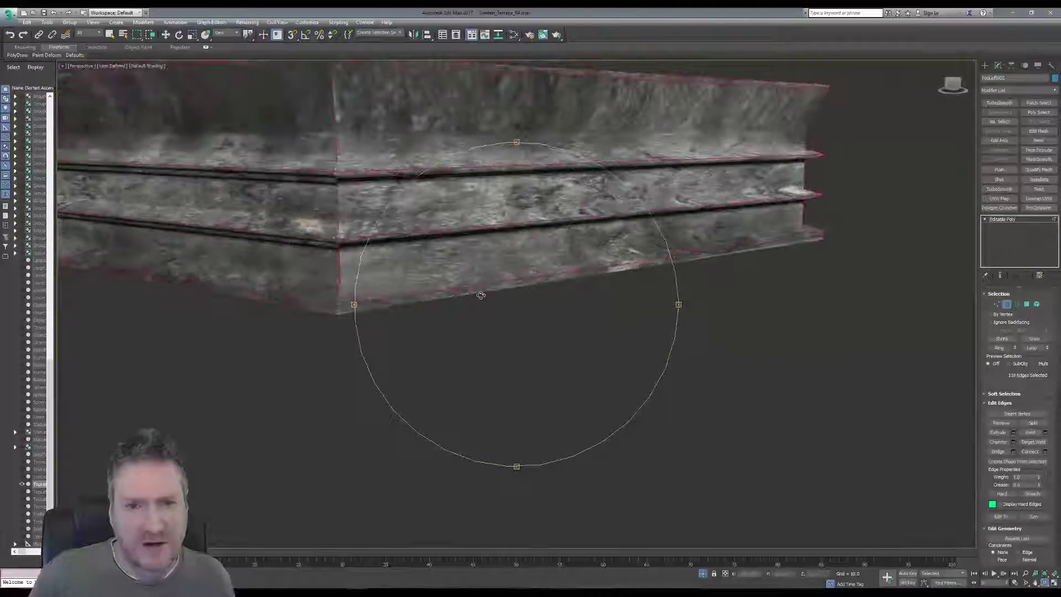
left_click(109, 36)
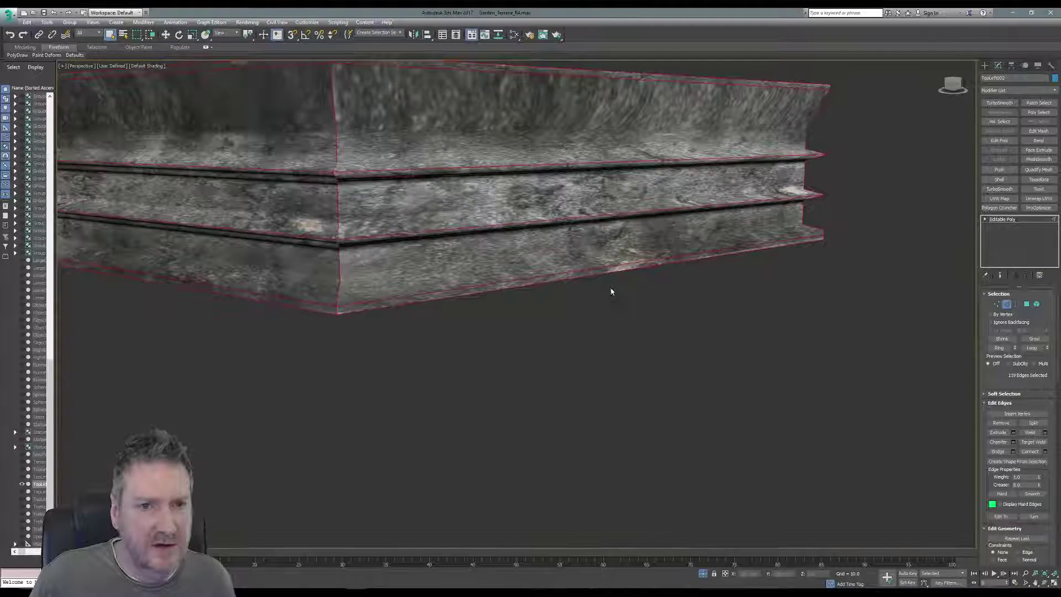
middle_click_drag(611, 289, 569, 323)
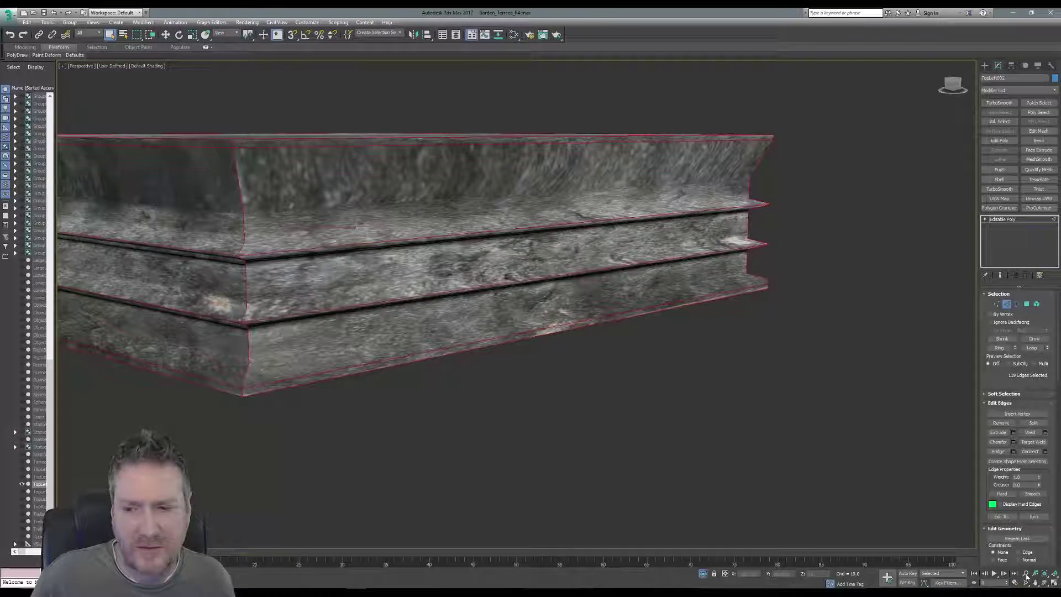
left_click(1044, 583)
left_click_drag(663, 356, 526, 311)
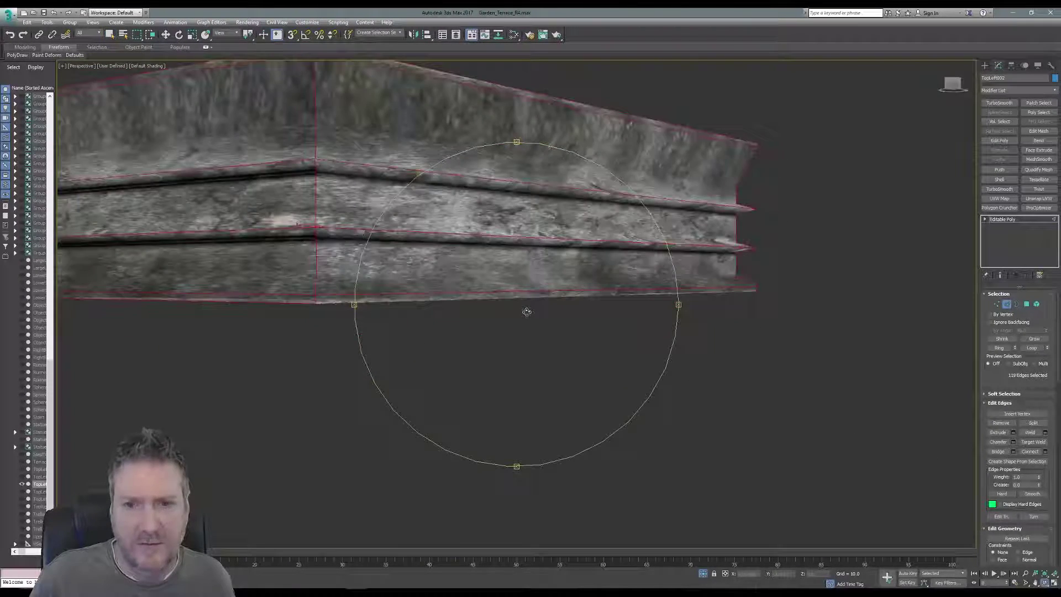
left_click(112, 37)
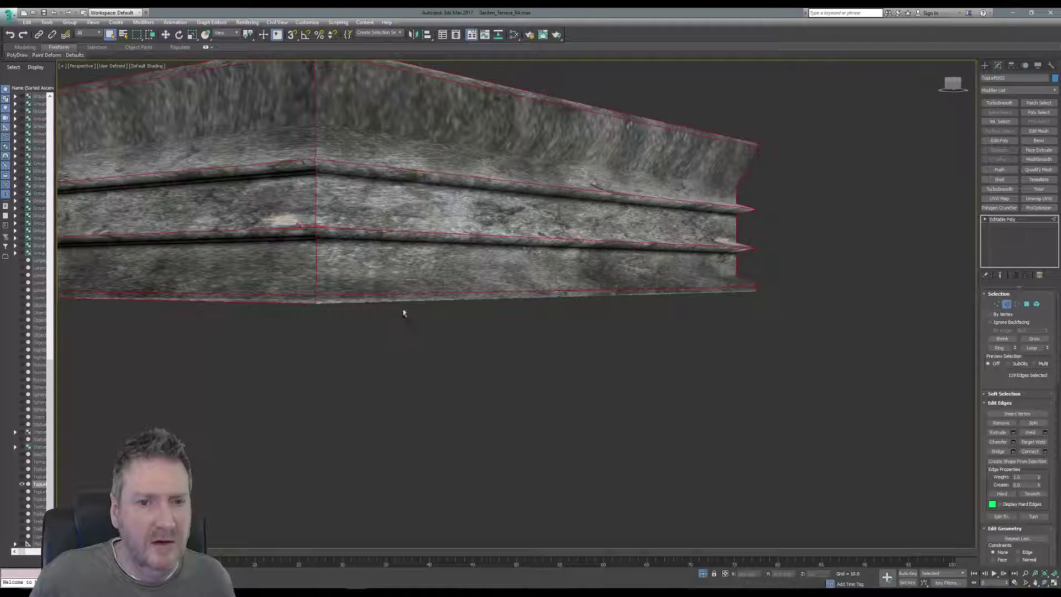
middle_click_drag(442, 341, 569, 351, "alt")
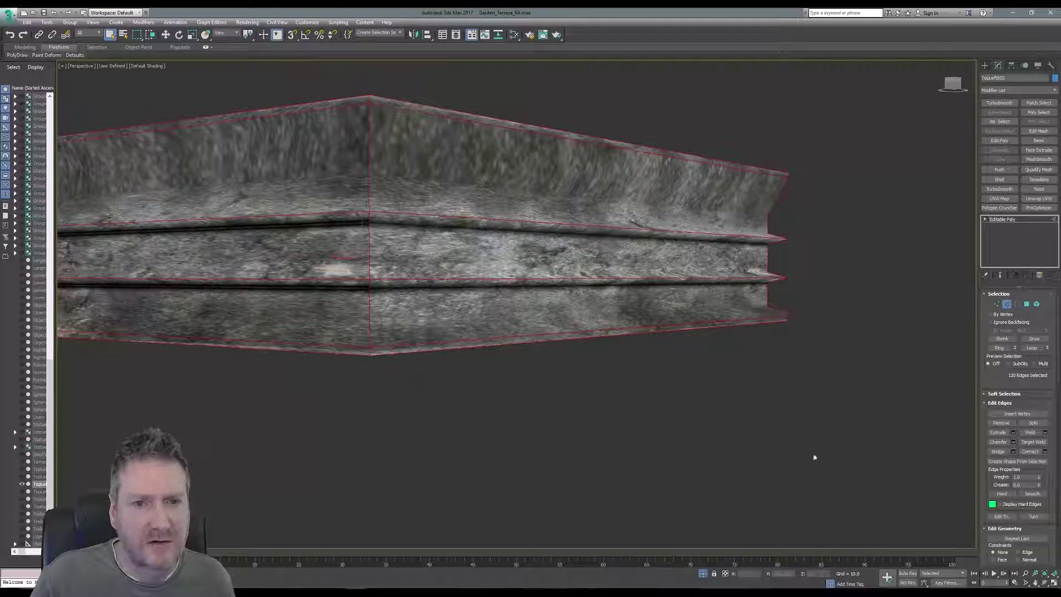
left_click(1045, 584)
left_click_drag(451, 326, 378, 386)
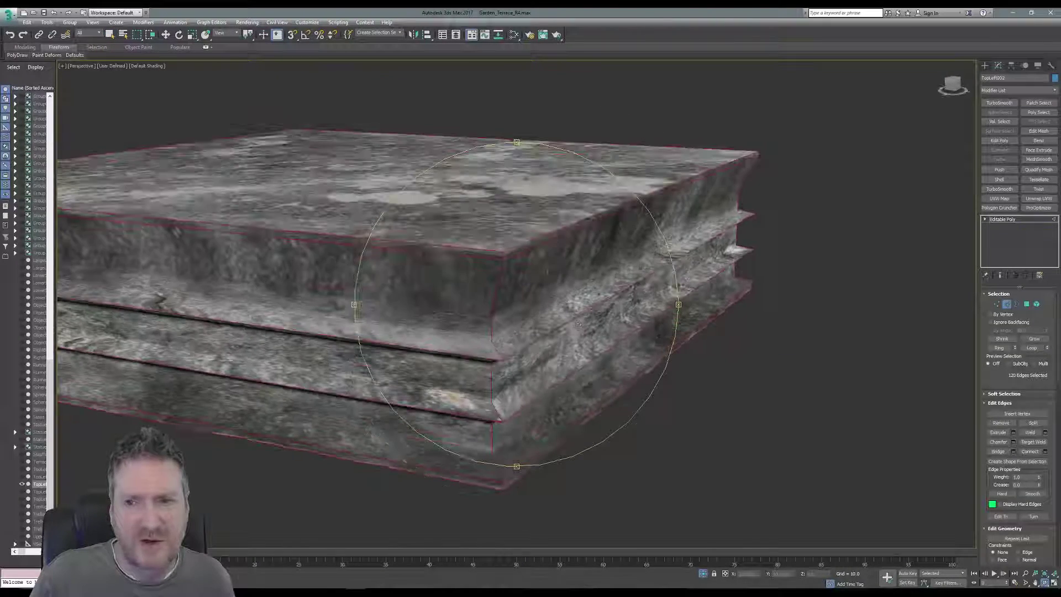
- Paste the copied Chamfer modifier above the cap's Editable Poly
right_click(1010, 221)
left_click(1012, 226)
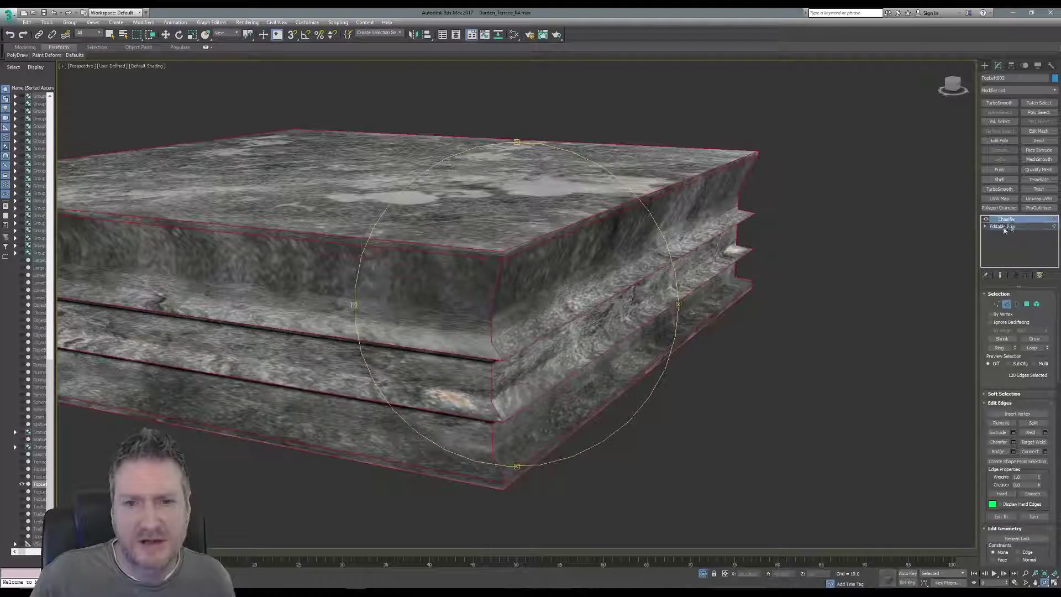
scroll(609, 288, "down", 8)
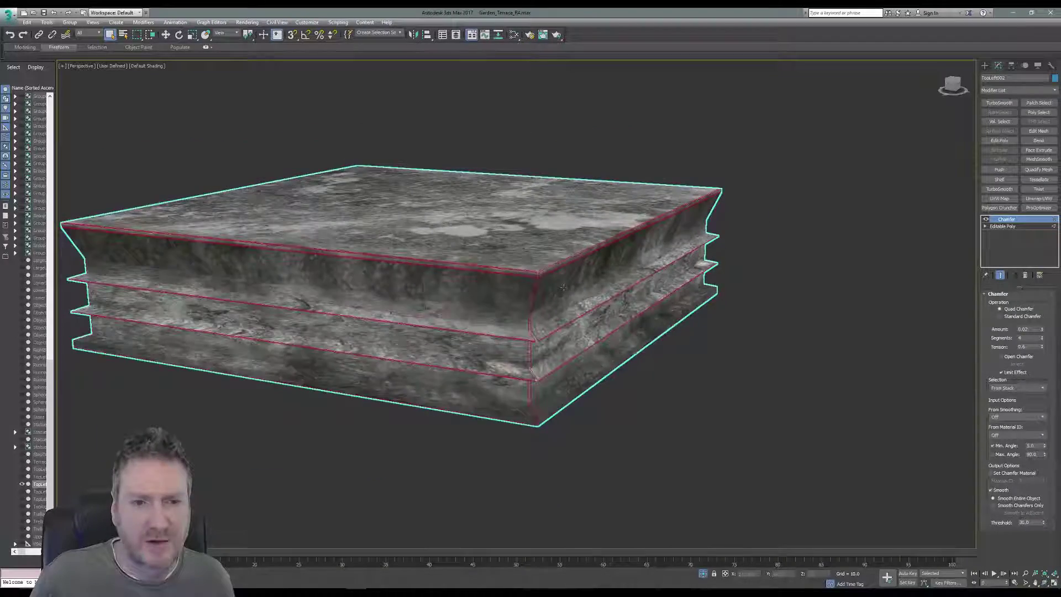
- Deselect the cap and end the isolation to show the full terrace
left_click(161, 111)
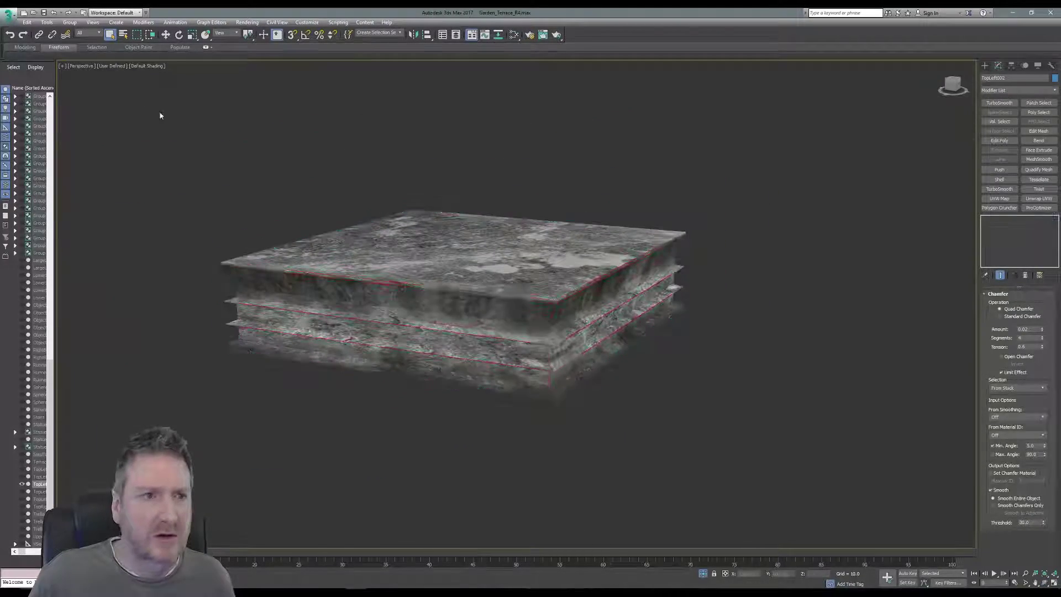
left_click(47, 22)
left_click(62, 111)
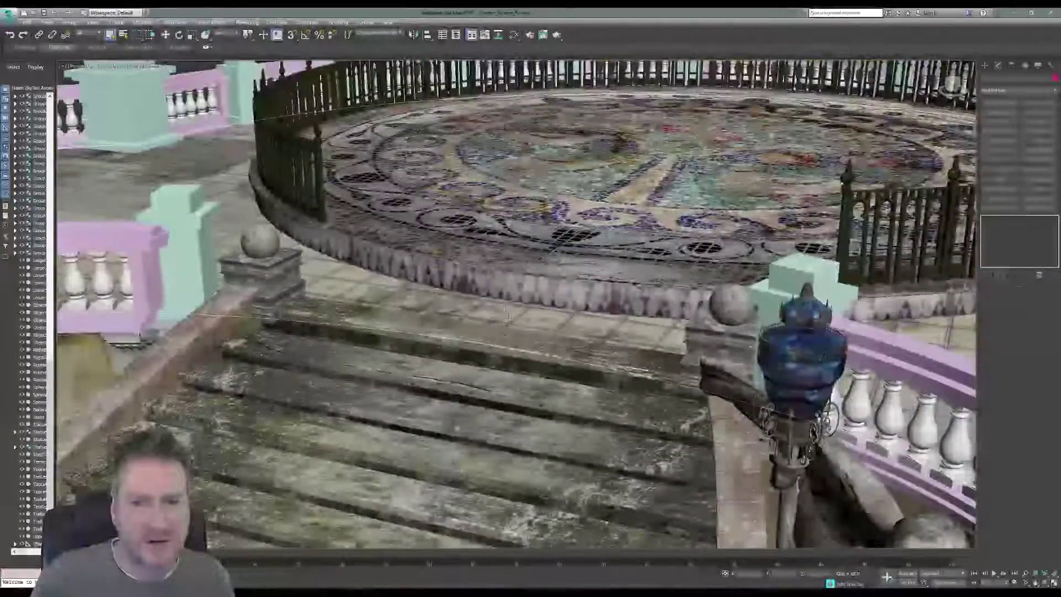
- Look over the staircase, the statues and the lower pedestals for further stonework that needs chamfering
middle_click_drag(507, 314, 486, 221)
scroll(497, 266, "down", 3)
scroll(486, 220, "down", 1)
middle_click_drag(537, 329, 422, 170)
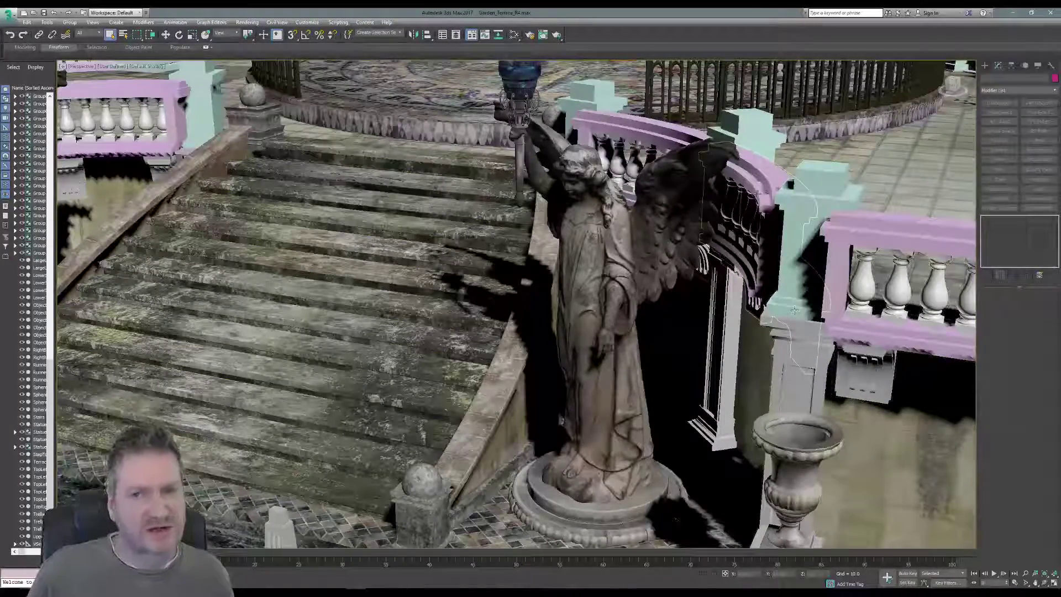
middle_click_drag(394, 335, 429, 216)
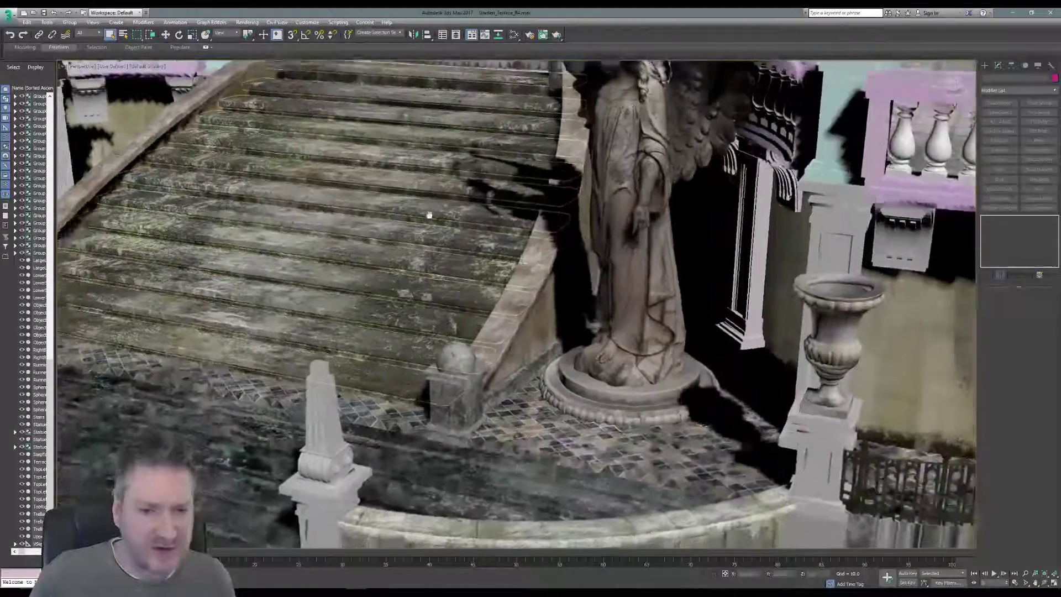
left_click(456, 393)
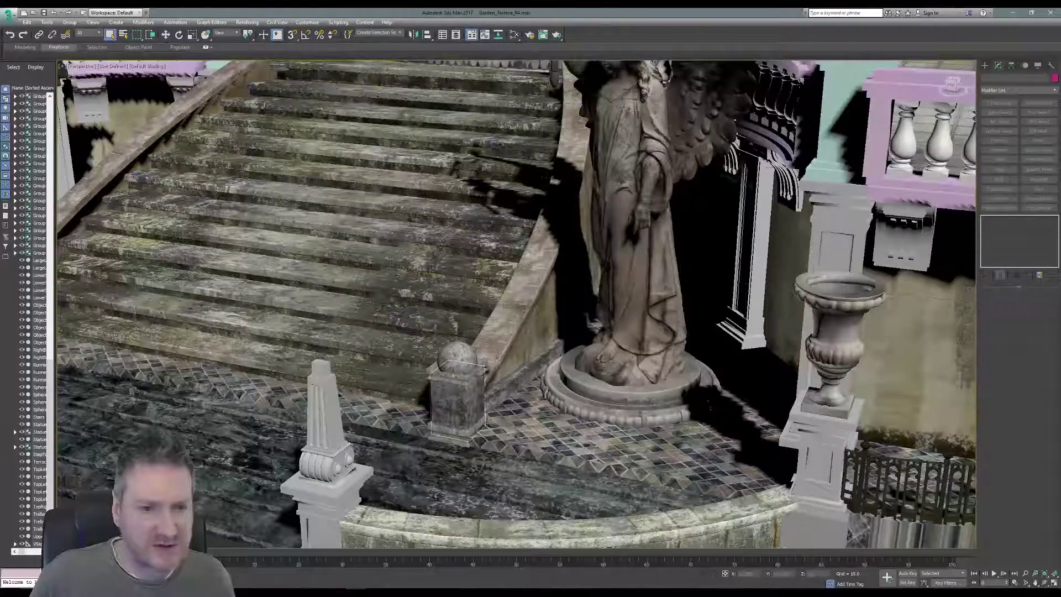
scroll(371, 303, "down", 1)
middle_click_drag(370, 303, 463, 358)
scroll(481, 260, "down", 3)
middle_click_drag(497, 305, 505, 325)
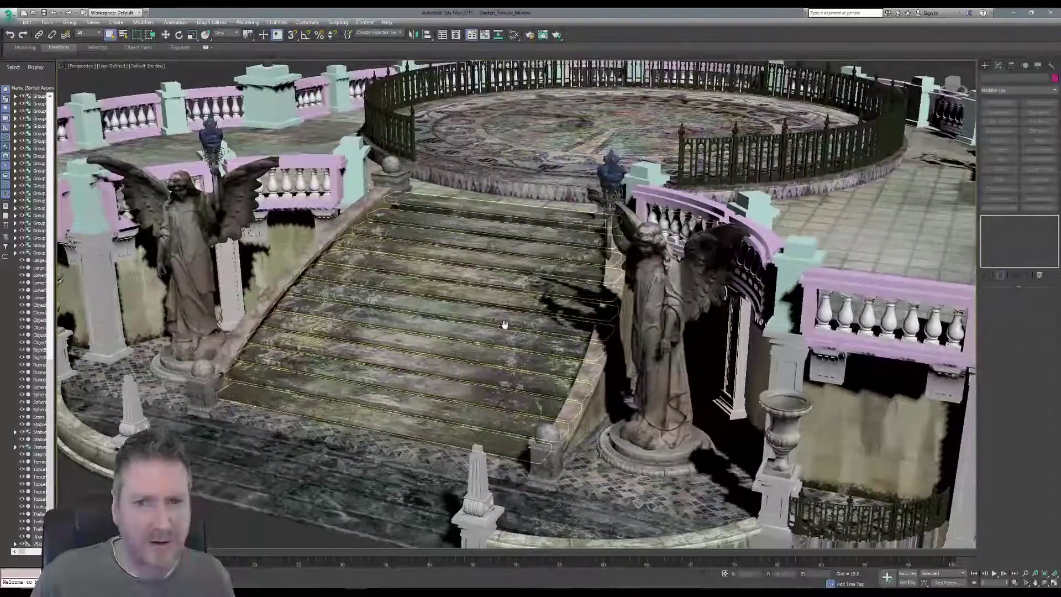
- Save the scene under its current file name
left_click(10, 14)
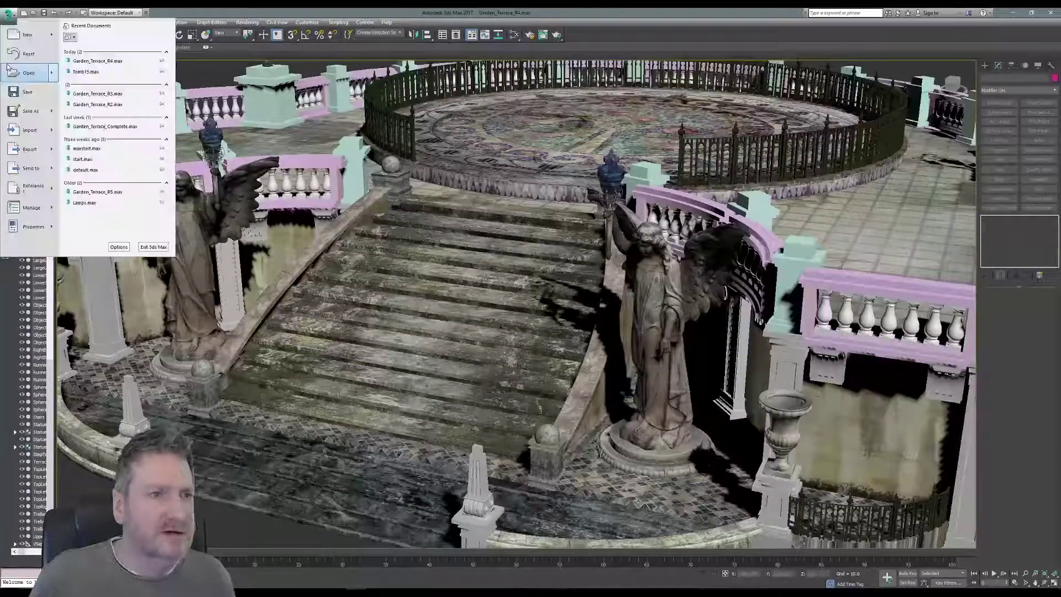
left_click(18, 92)
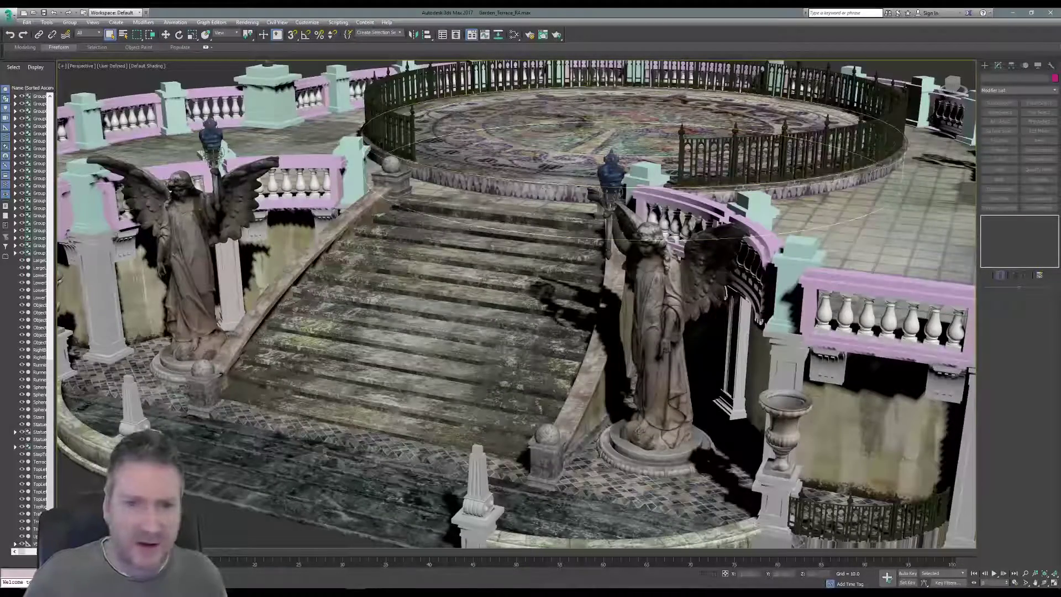
- Isolate the right obelisk pedestal group at the foot of the stairs and ungroup it into separate pieces
middle_click_drag(489, 363, 497, 291)
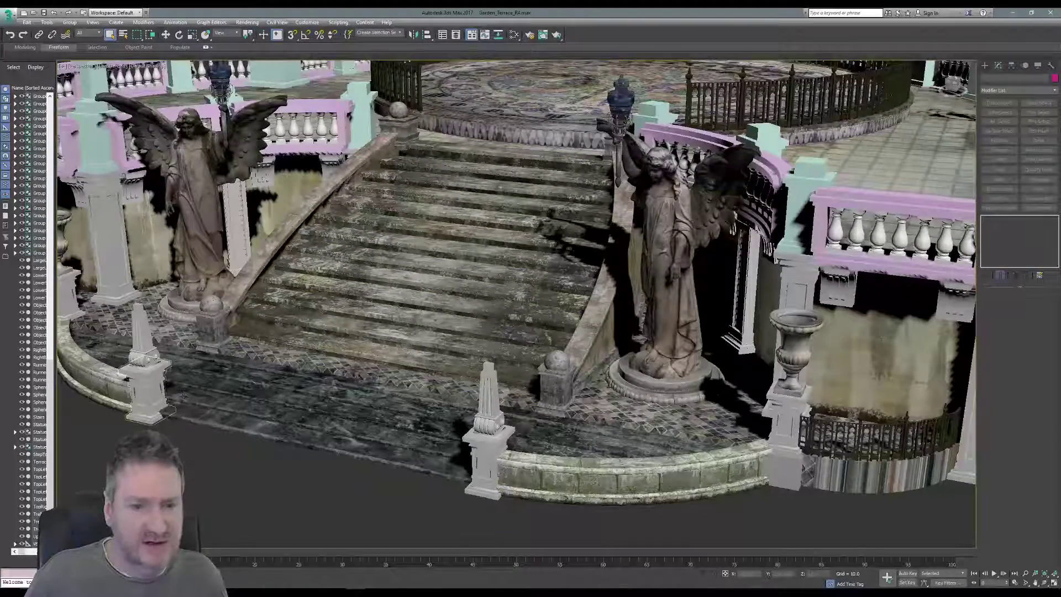
left_click(482, 439)
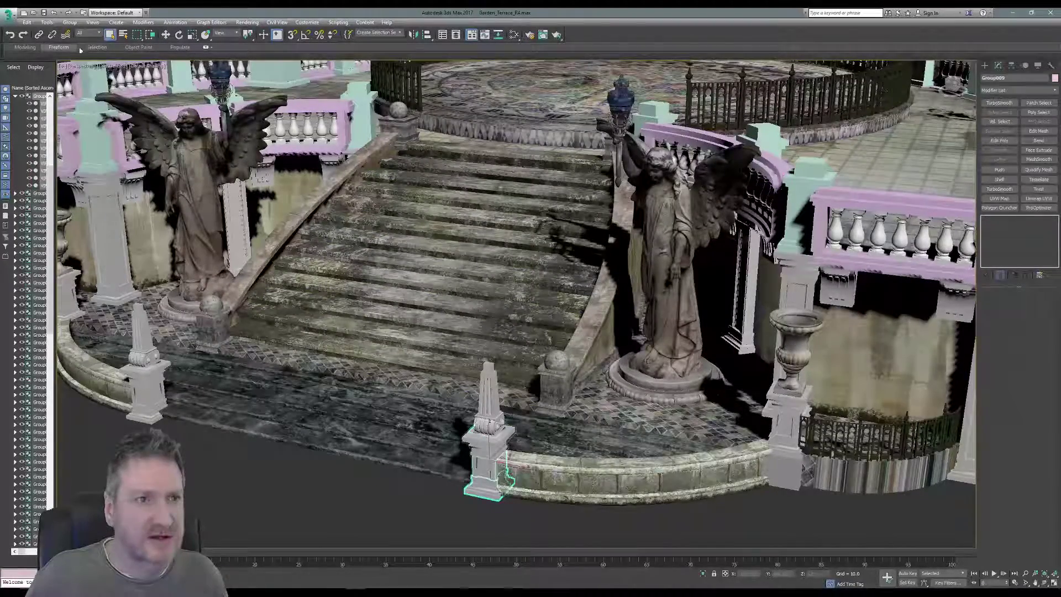
left_click(46, 22)
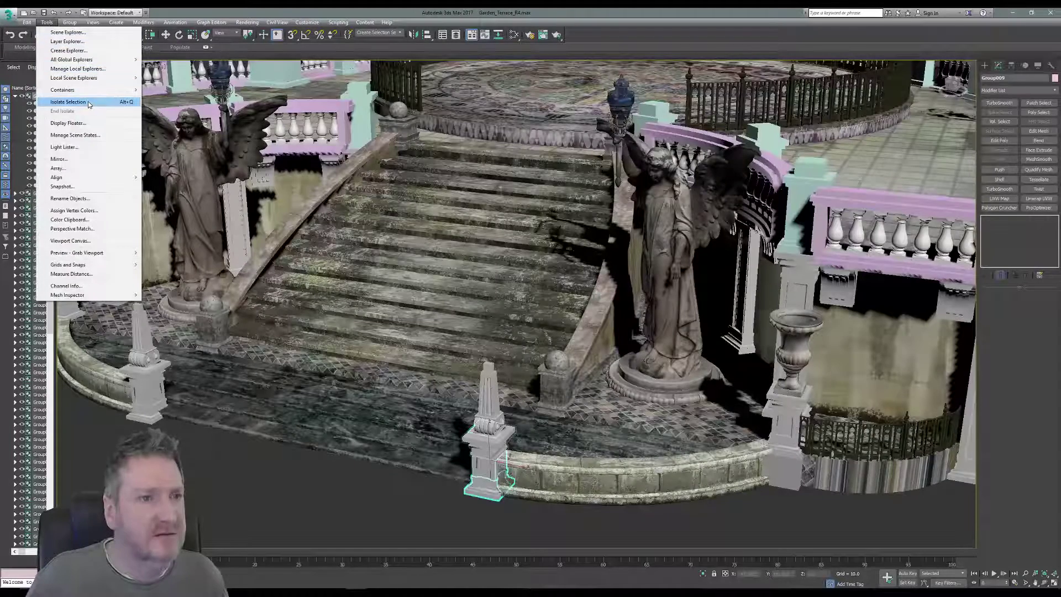
left_click(68, 102)
left_click(72, 23)
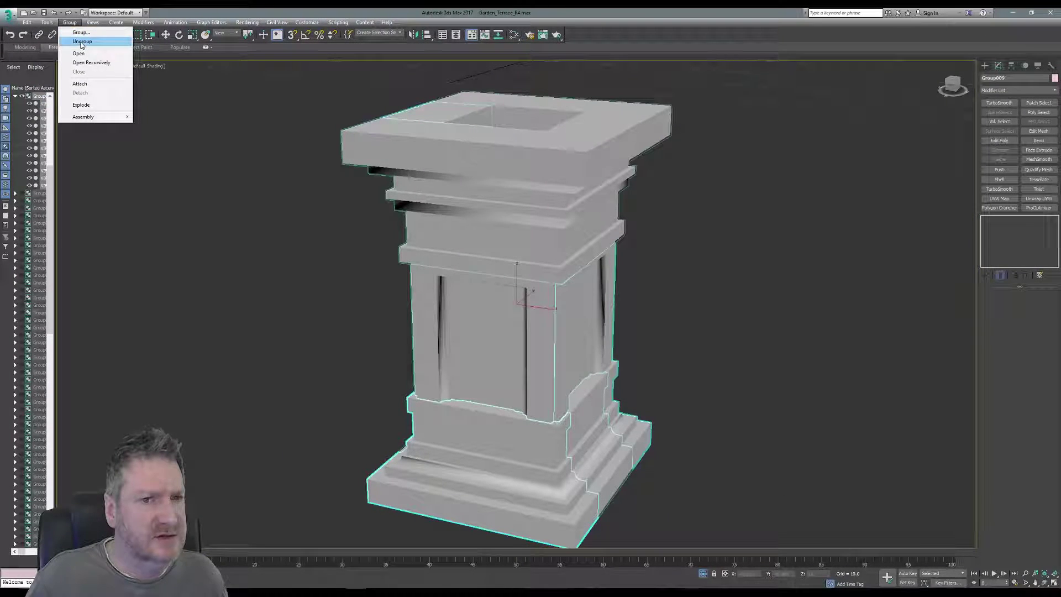
left_click(82, 41)
middle_click_drag(706, 249, 621, 239)
scroll(714, 243, "down", 4)
left_click(645, 239)
- Convert the front piece of the pedestal's cap to an Editable Poly
left_click(524, 221)
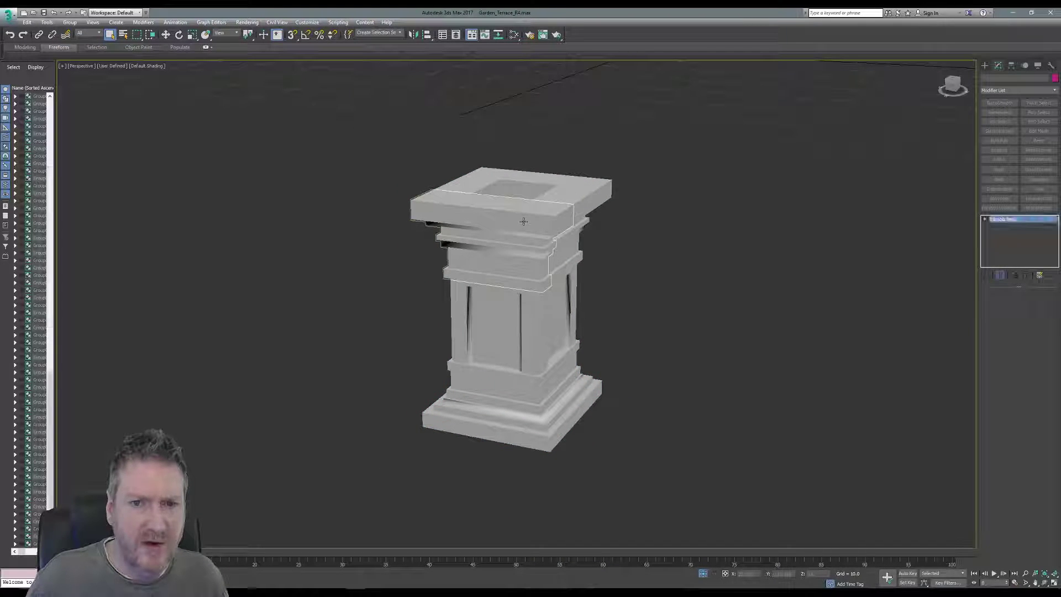
right_click(1010, 224)
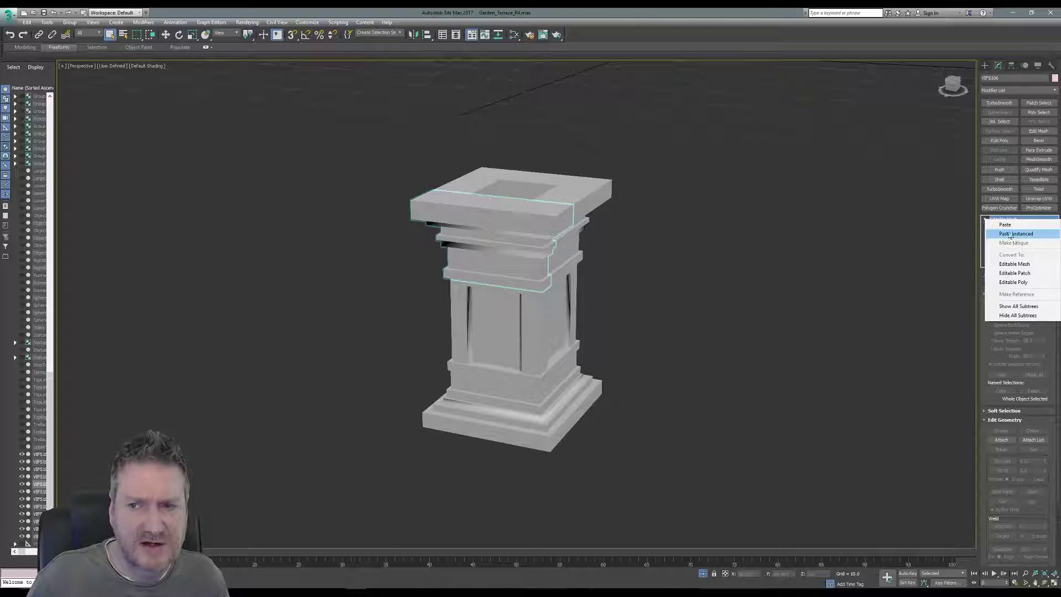
left_click(1013, 282)
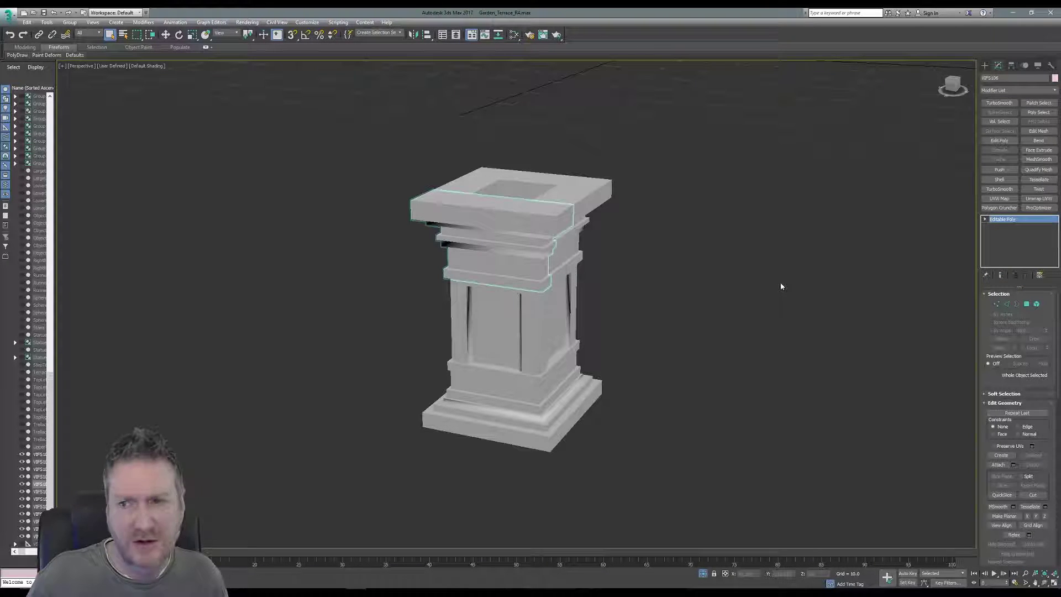
- Attach the other three cap pieces to the front piece, matching material IDs to material
left_click(1002, 467)
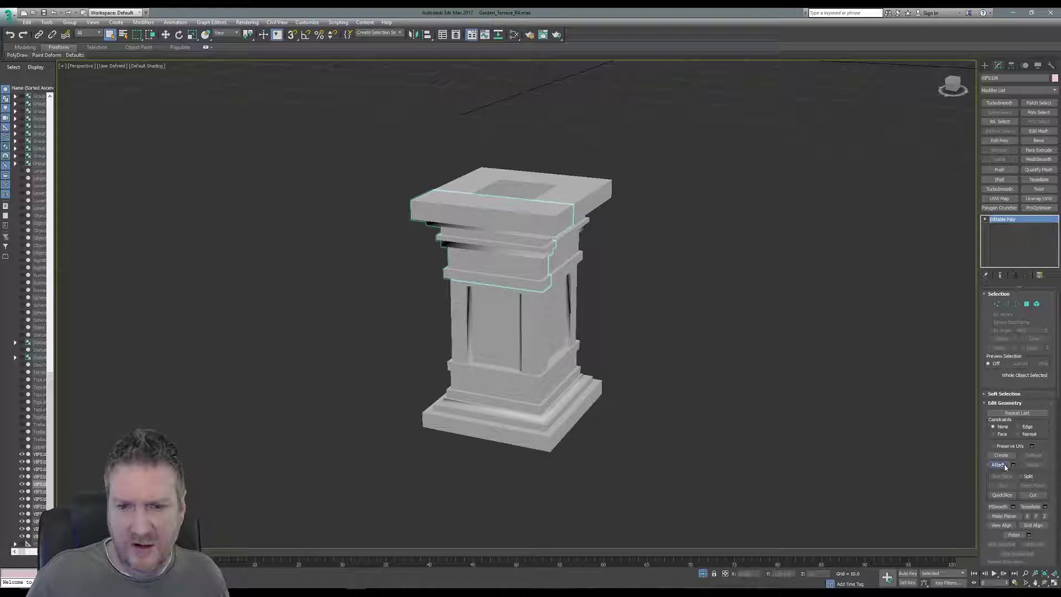
left_click(537, 177)
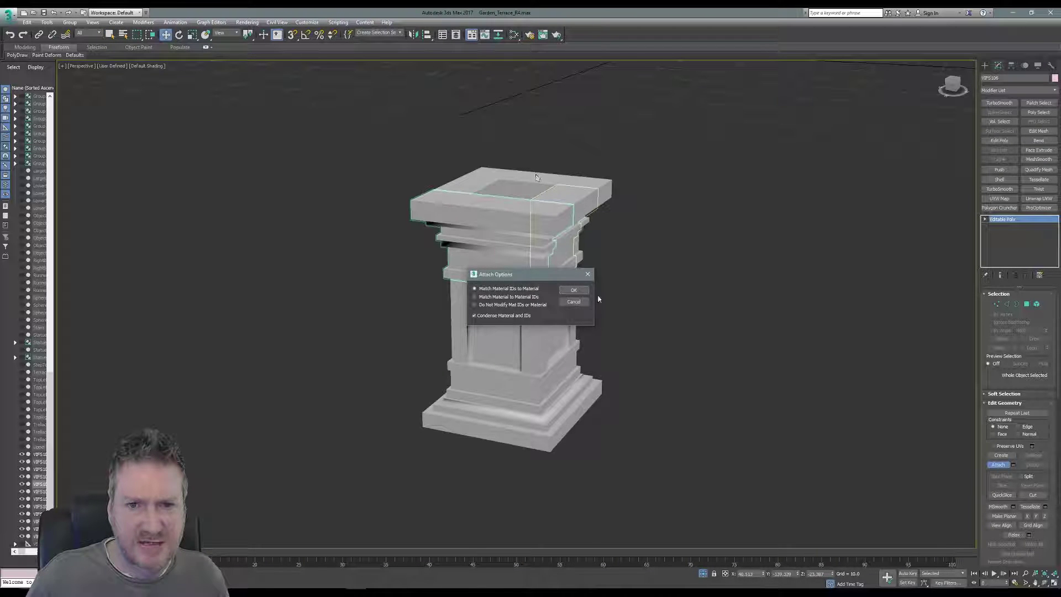
left_click(573, 290)
left_click(525, 180)
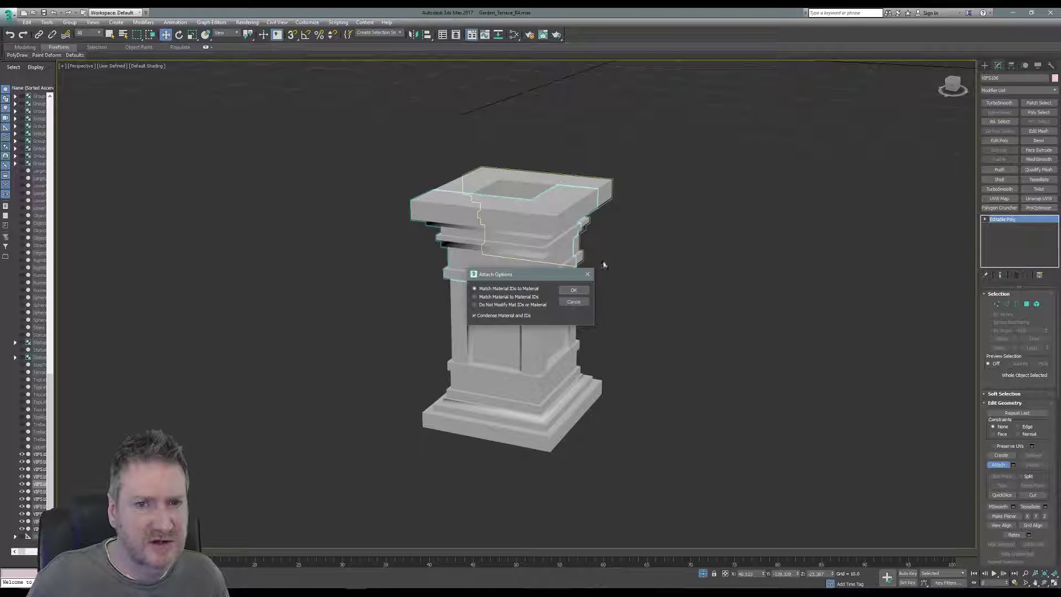
left_click(575, 291)
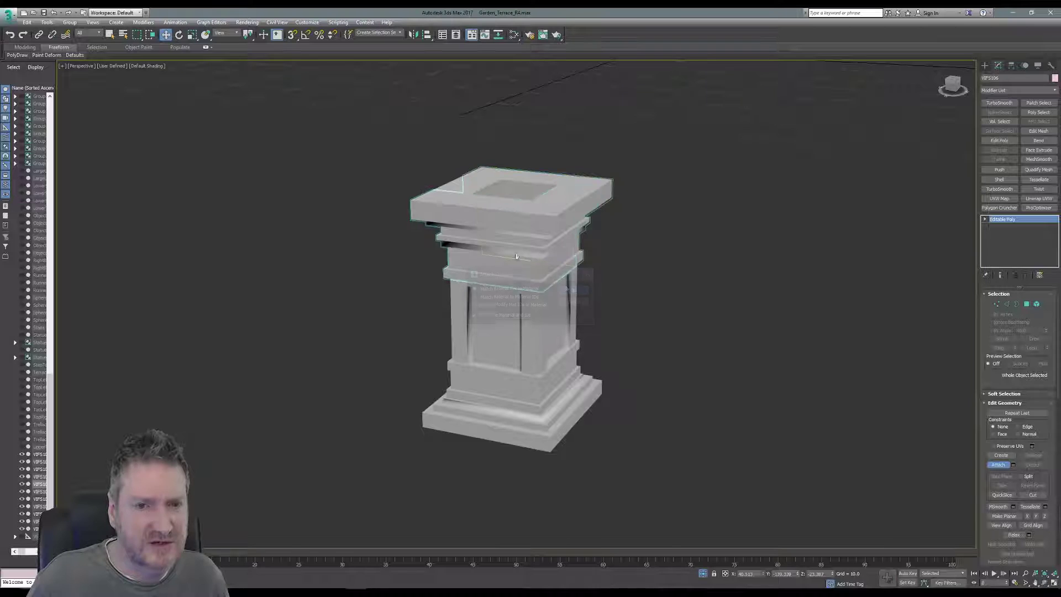
left_click(454, 190)
left_click(574, 291)
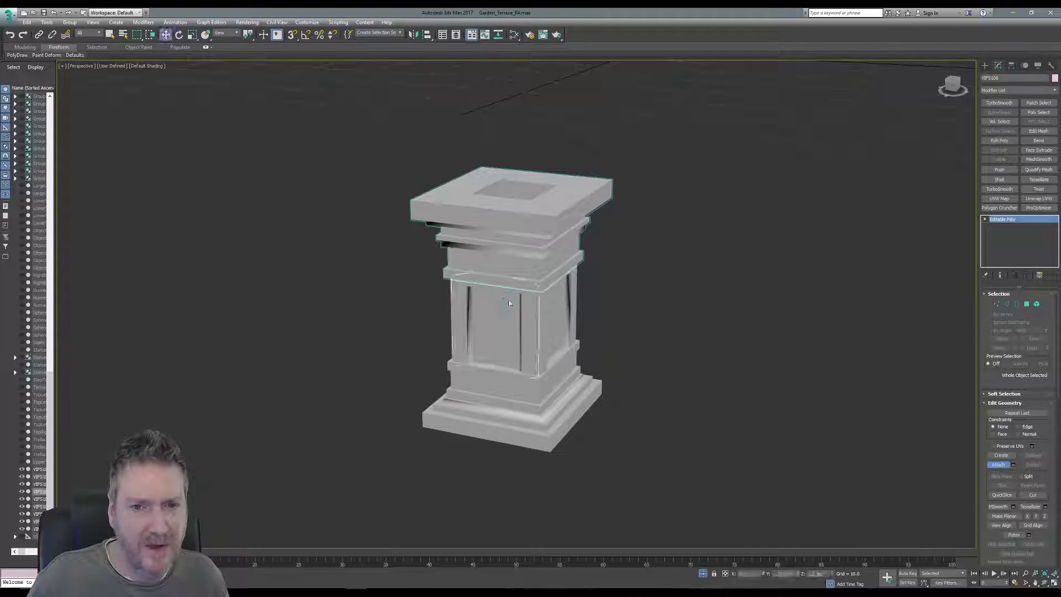
- Attach the four panelled shaft pieces to the cap mesh, matching material IDs to material
left_click(506, 297)
left_click(574, 291)
left_click(560, 314)
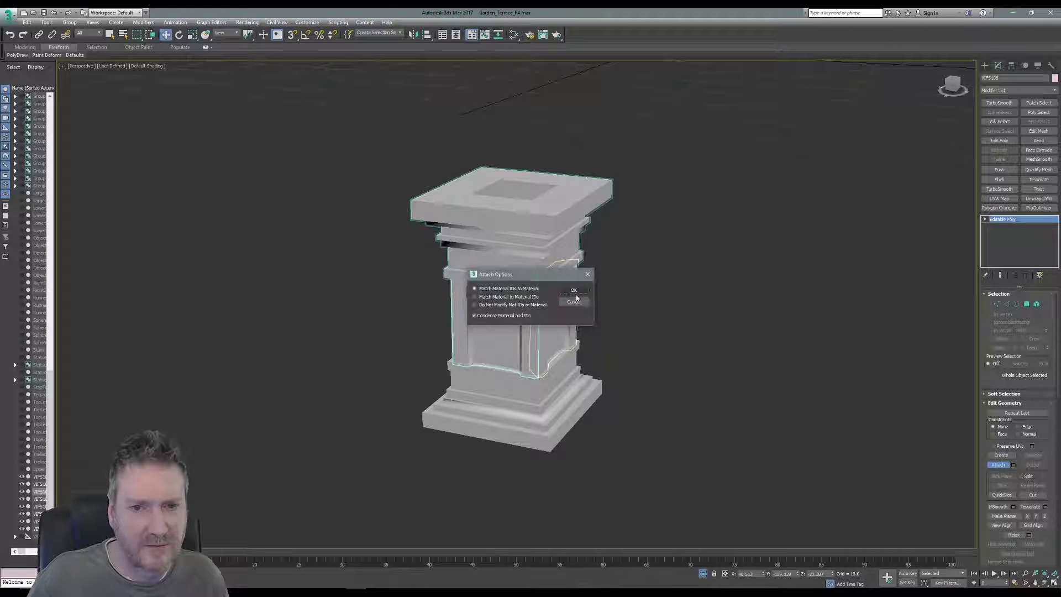
left_click(574, 291)
left_click(534, 327)
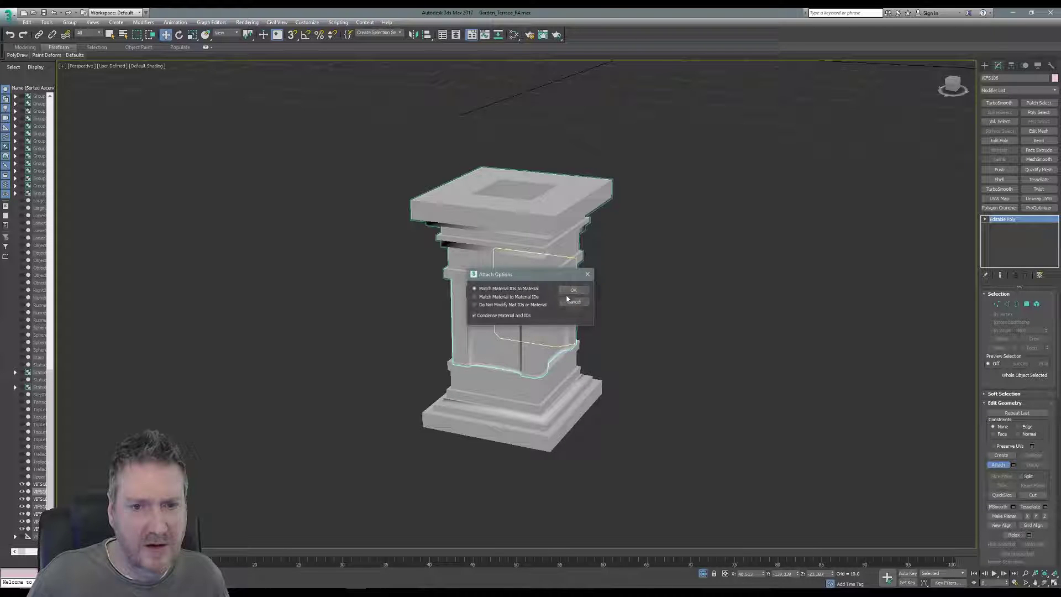
left_click(574, 291)
left_click(476, 313)
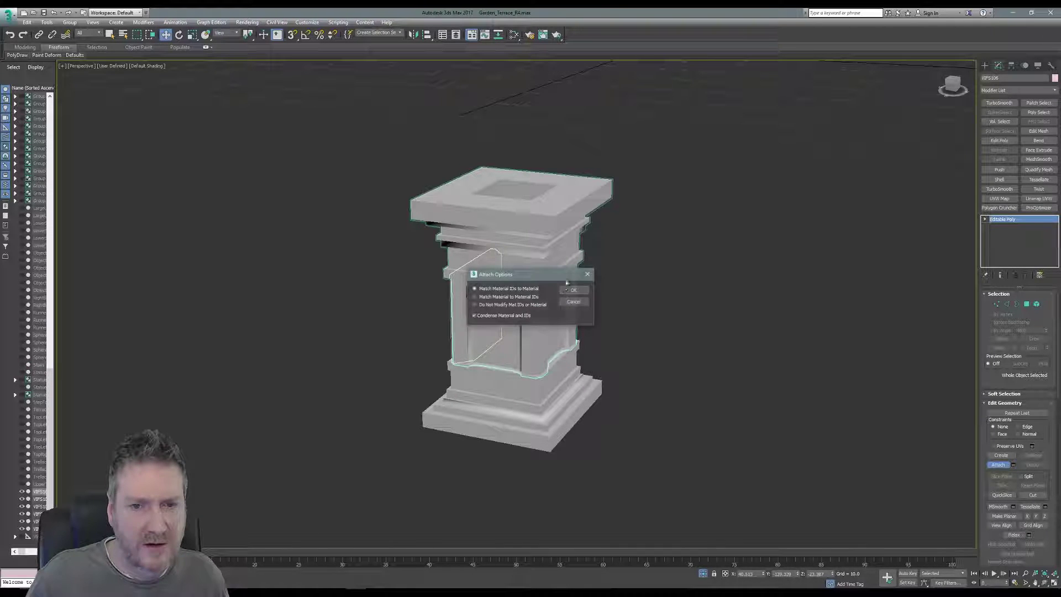
left_click(574, 291)
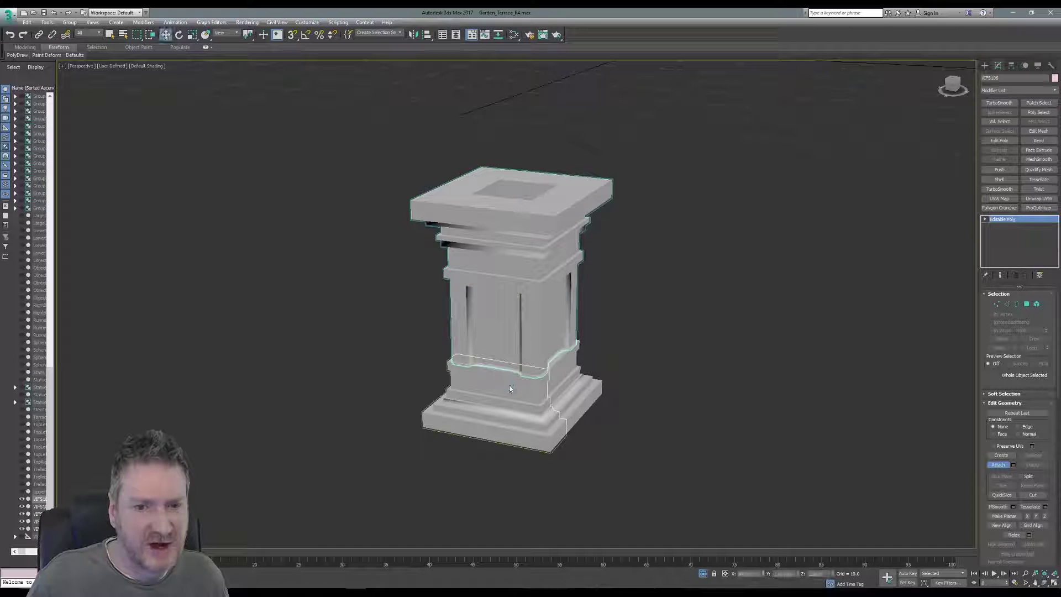
- Attach the four stepped base pieces to the pedestal mesh with the same material option and finish attaching
left_click(509, 385)
left_click(575, 291)
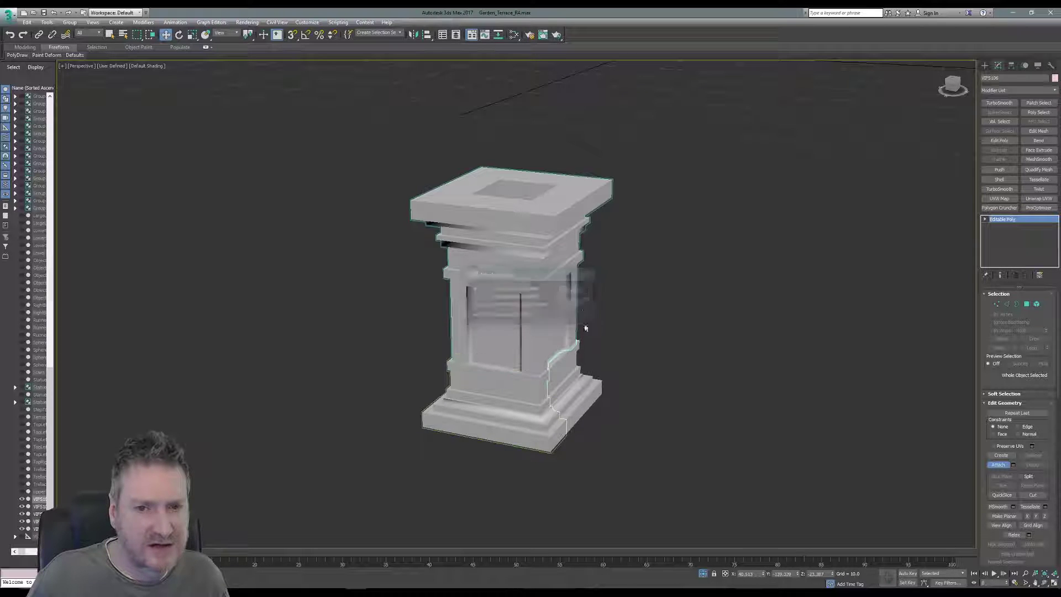
left_click(569, 376)
left_click(574, 291)
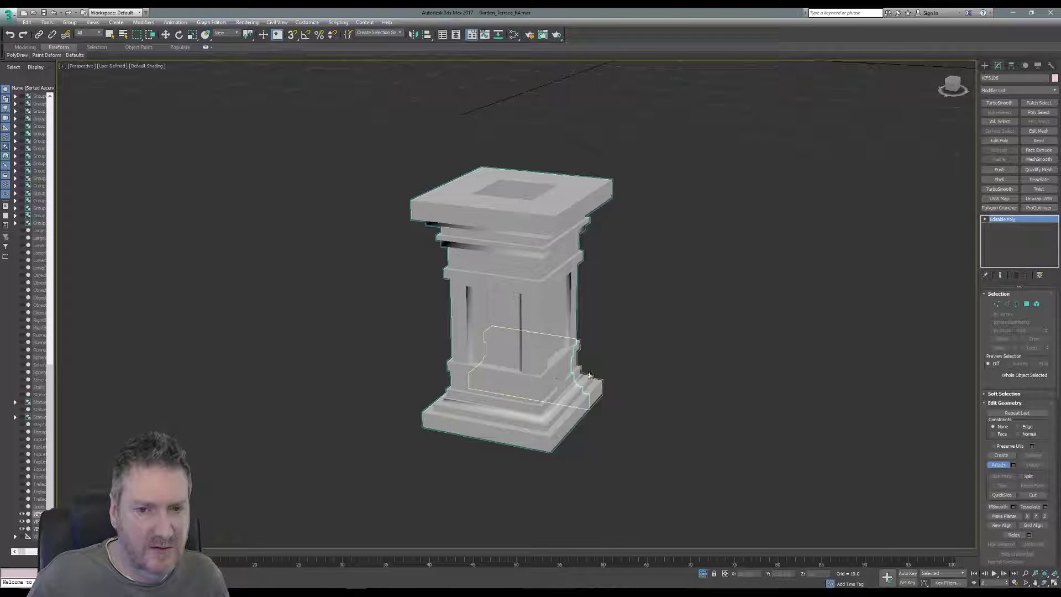
left_click(576, 367)
left_click(574, 291)
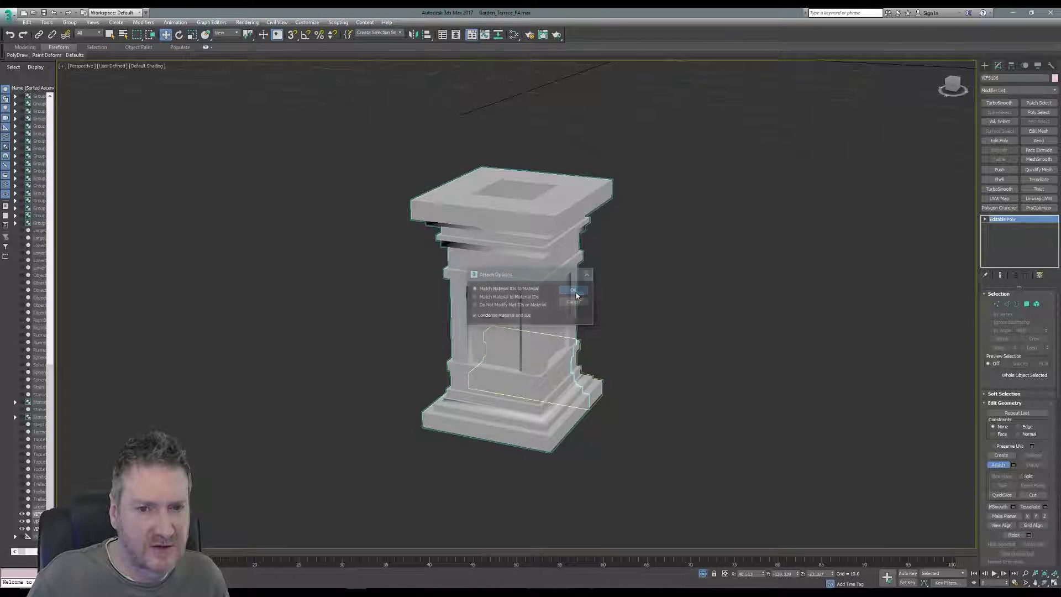
left_click(464, 364)
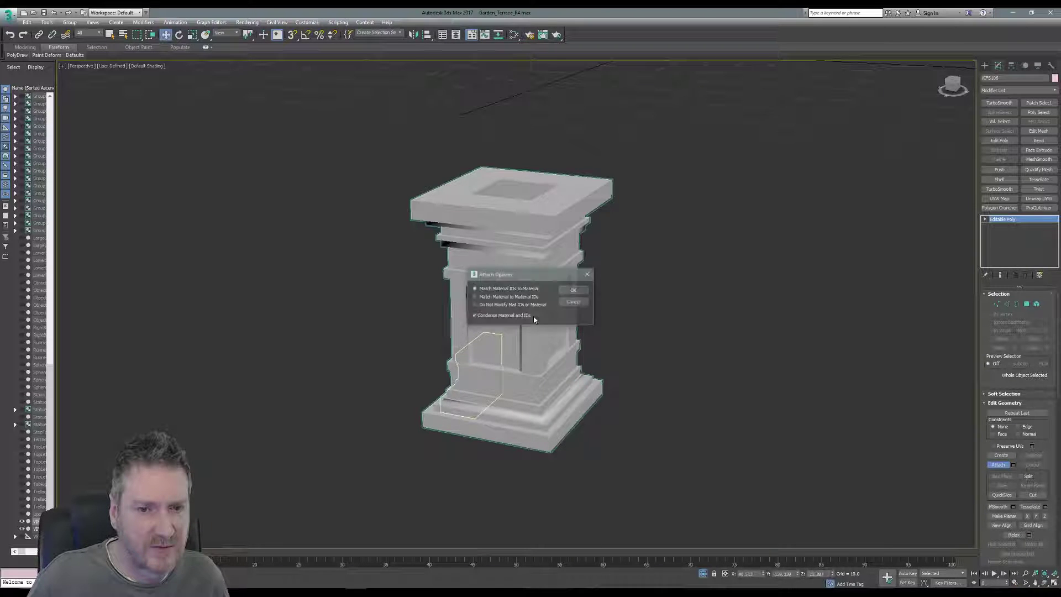
left_click(573, 290)
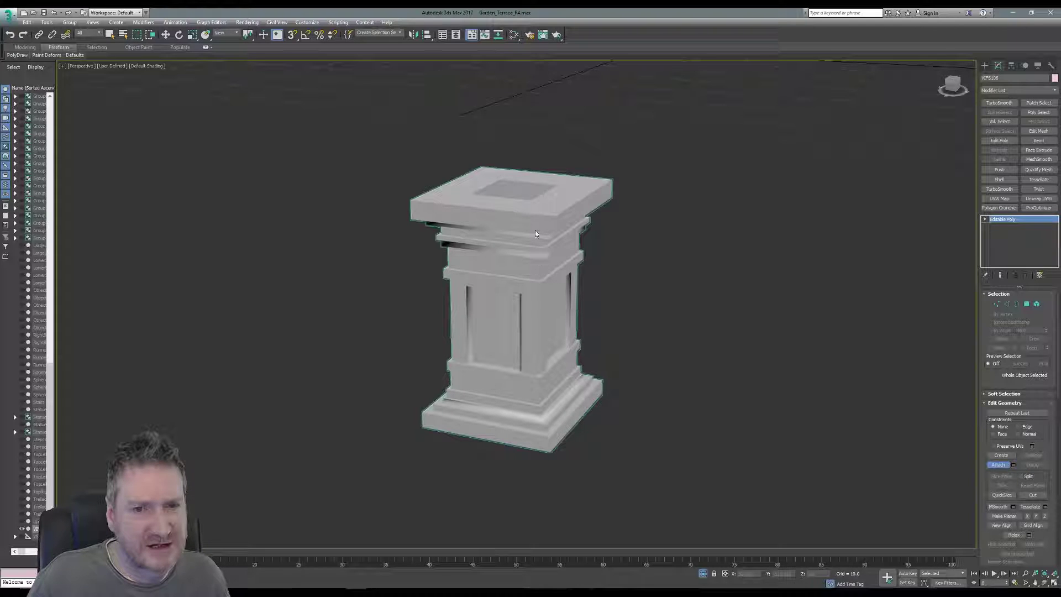
right_click(658, 395)
- End the isolation of the joined pedestal to show the full terrace
middle_click_drag(713, 255, 701, 265)
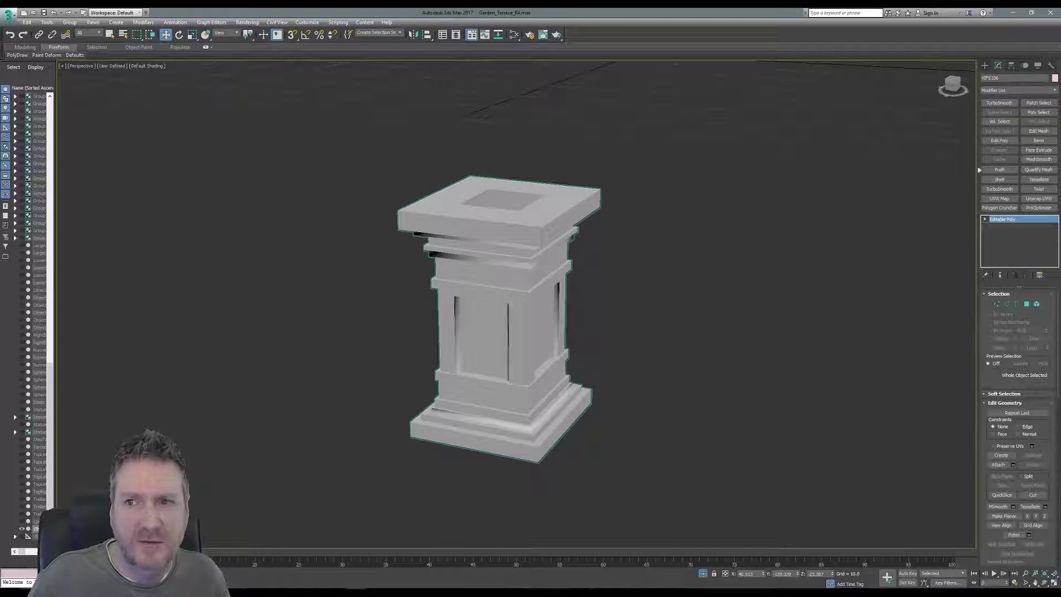
left_click(47, 22)
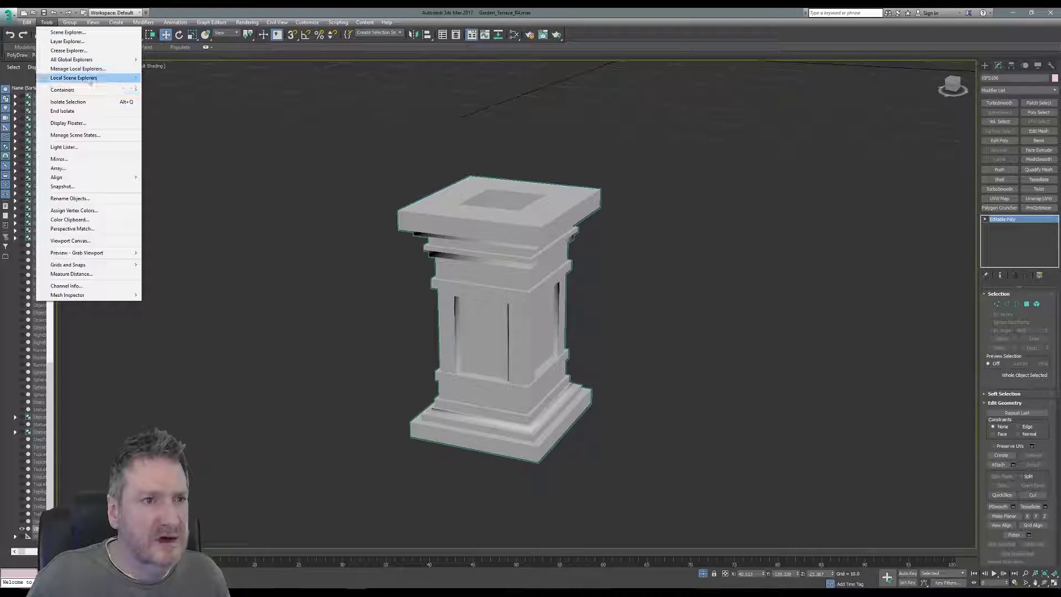
left_click(63, 110)
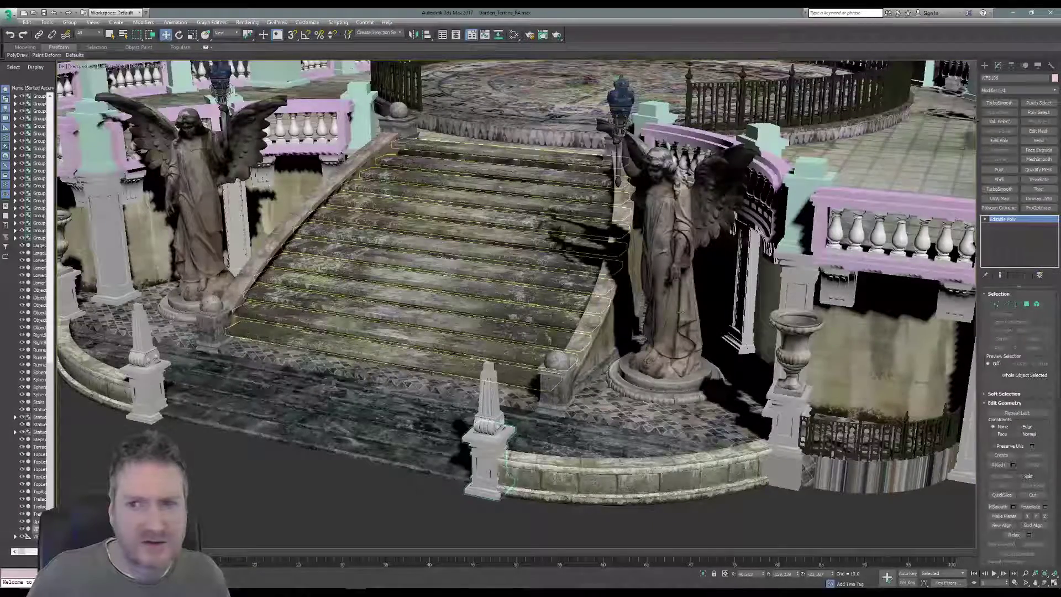
- Rename the joined pedestal FColumnRight and deselect it
double_click(1007, 77)
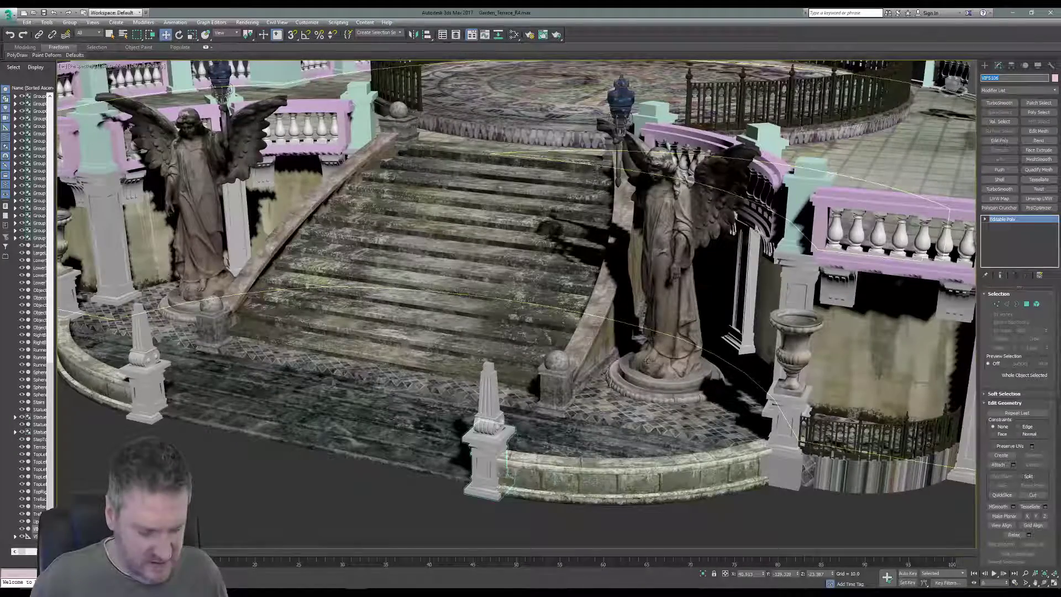
type("F")
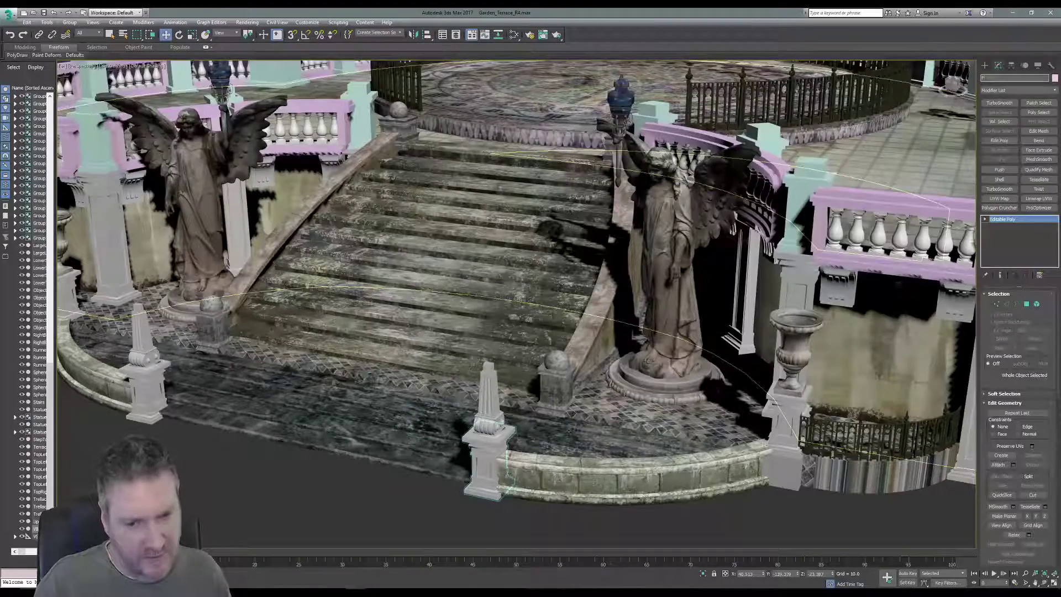
type("Col")
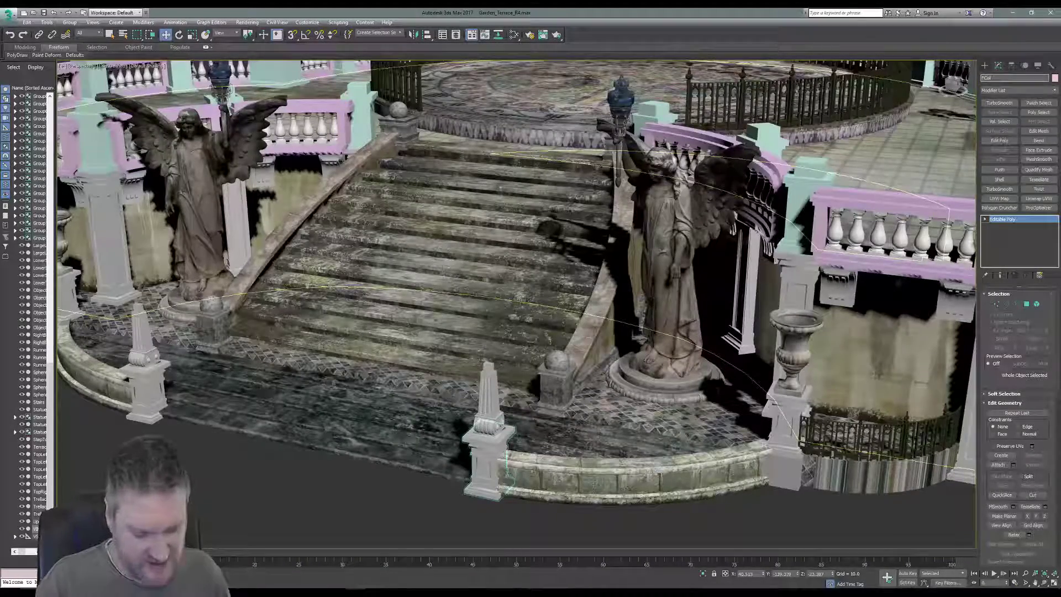
type("umn")
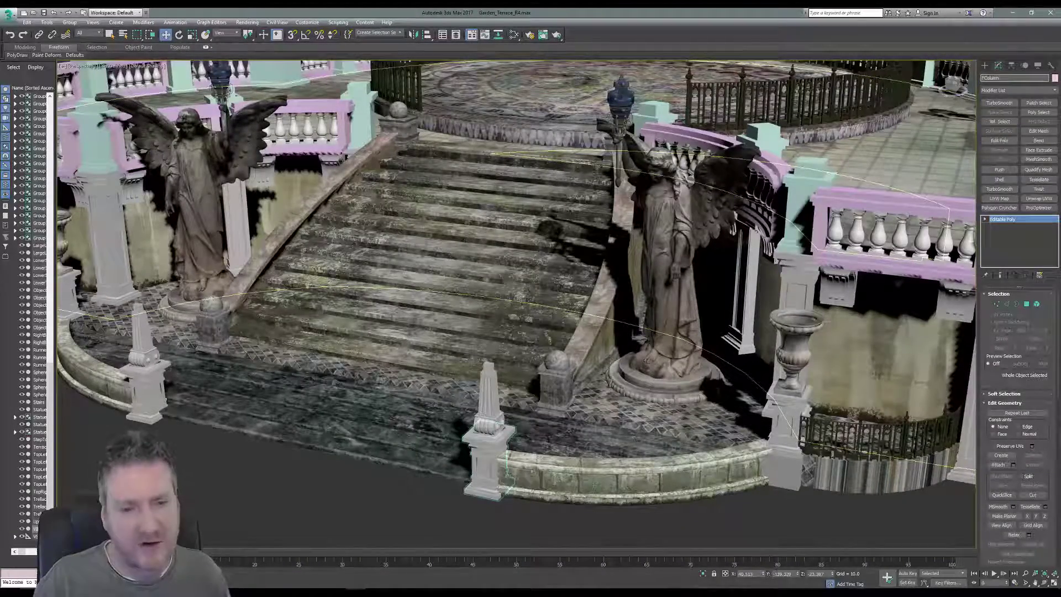
type("01")
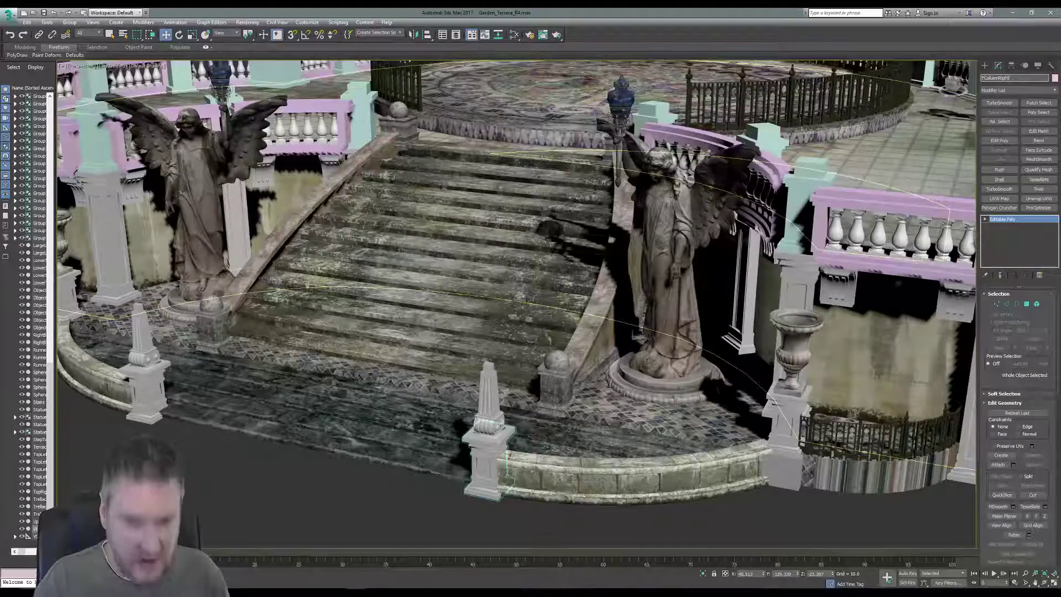
left_click(431, 518)
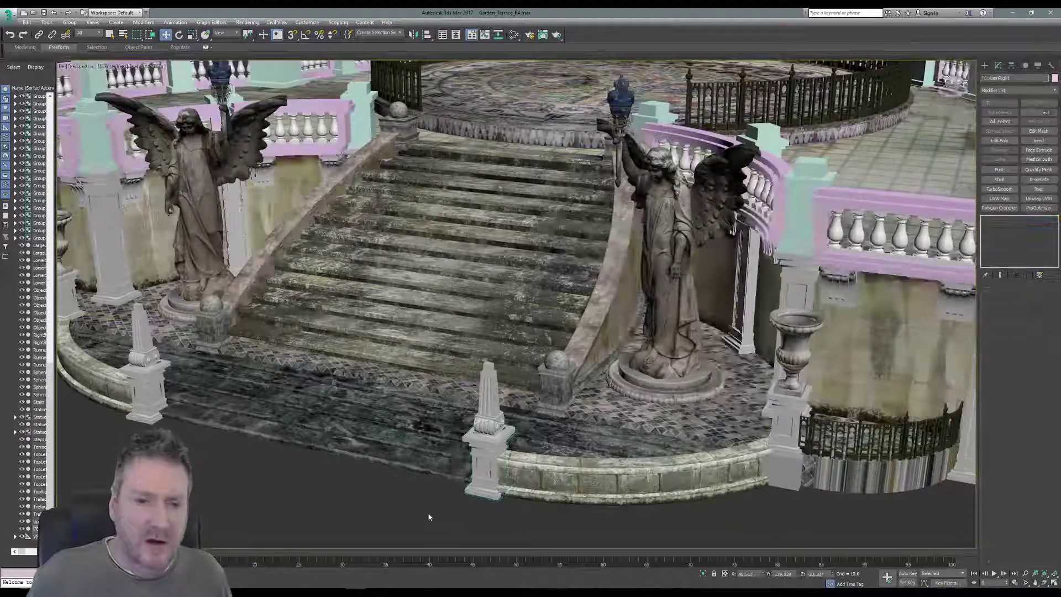
- Isolate the matching obelisk pedestal group on the left side of the stairs and ungroup it into separate pieces
left_click(147, 380)
left_click(49, 22)
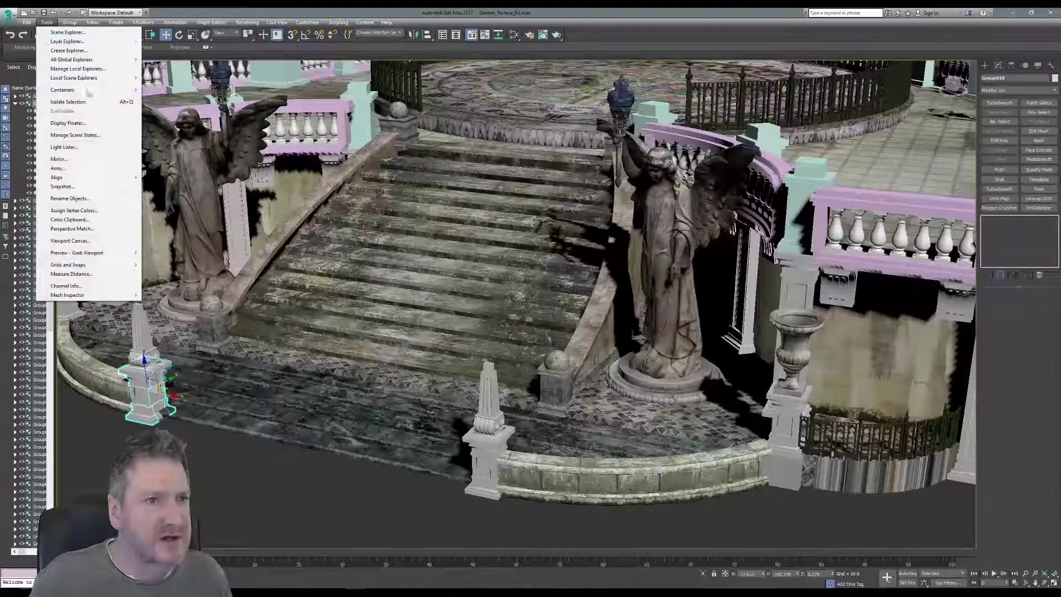
left_click(69, 102)
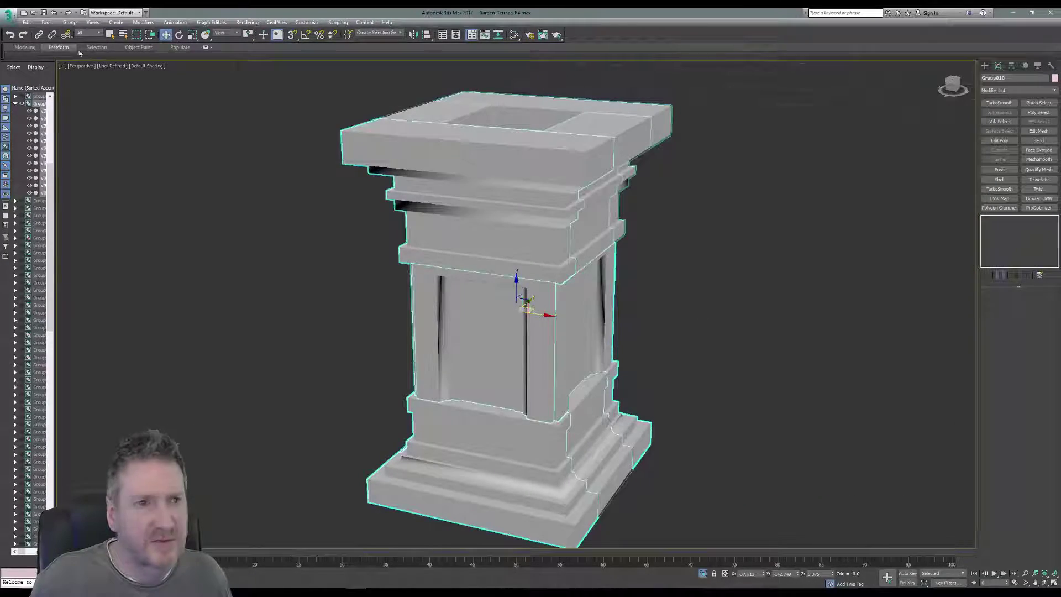
left_click(65, 25)
left_click(78, 43)
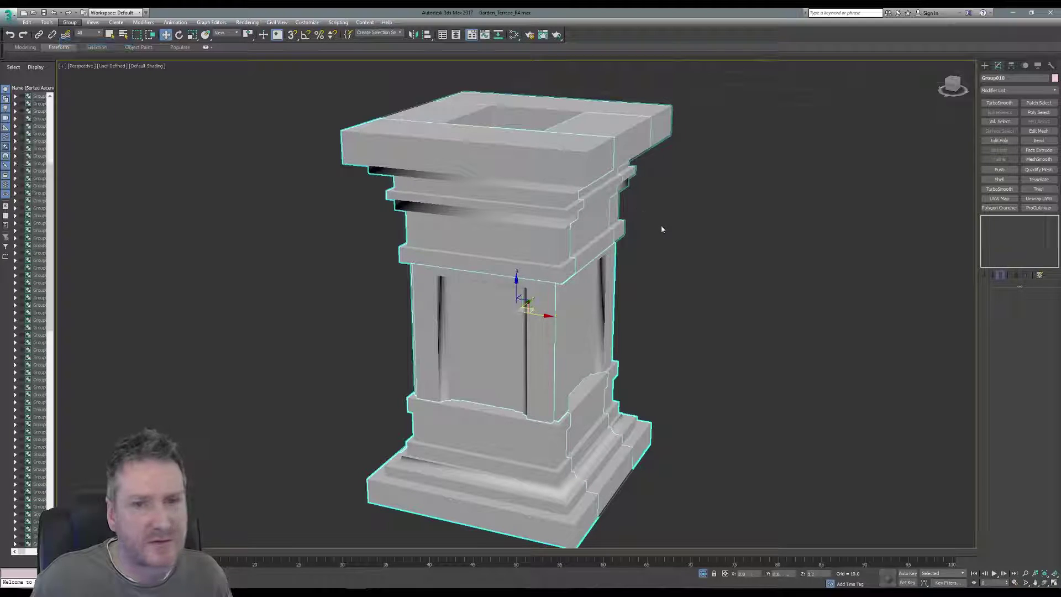
left_click(695, 179)
- Convert the front cap piece of the isolated left obelisk pedestal to an Editable Poly
left_click(549, 163)
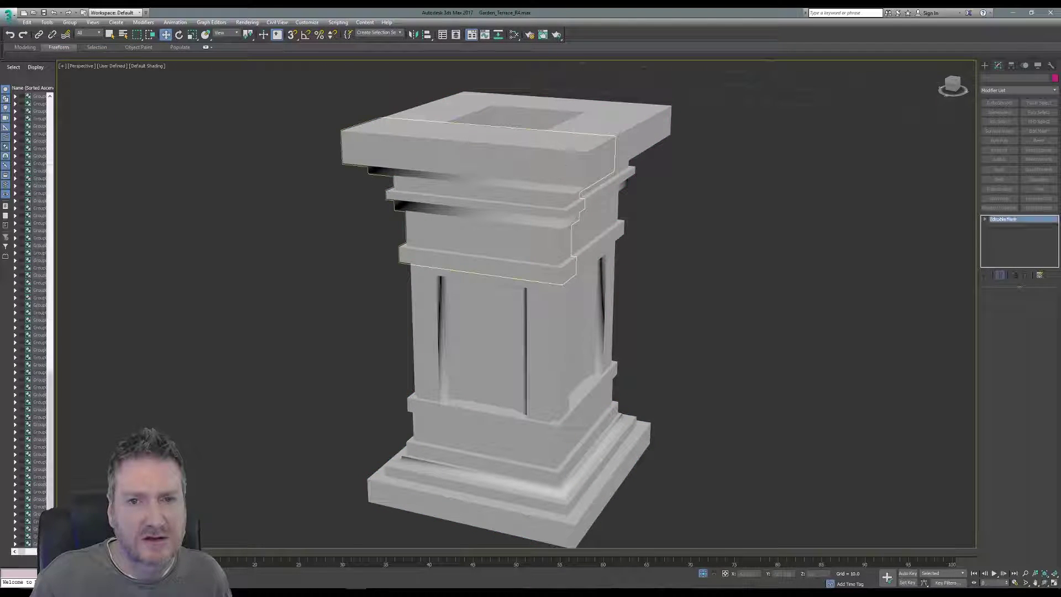
right_click(1011, 221)
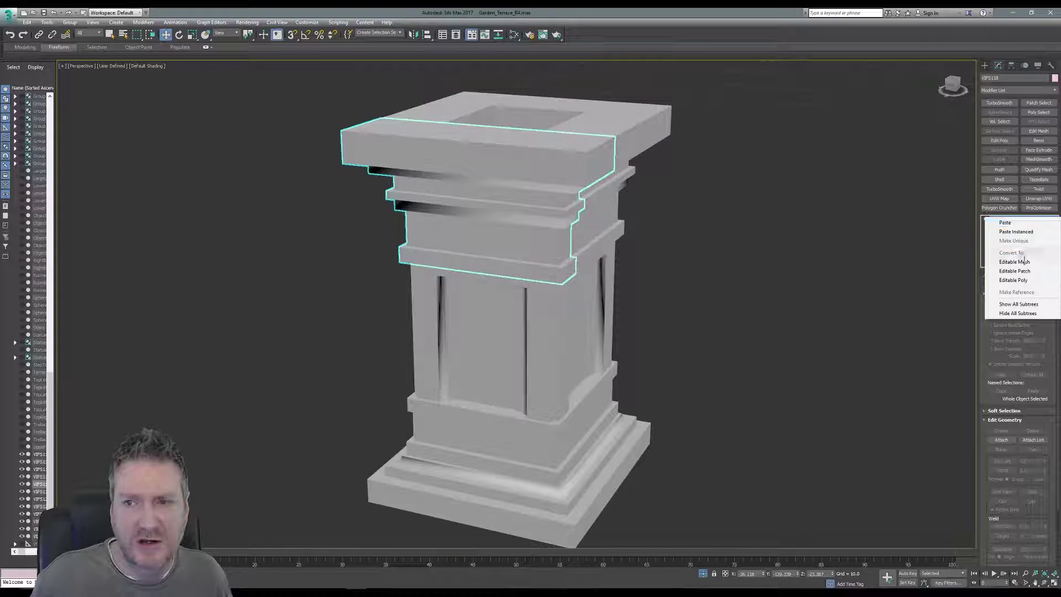
left_click(1006, 283)
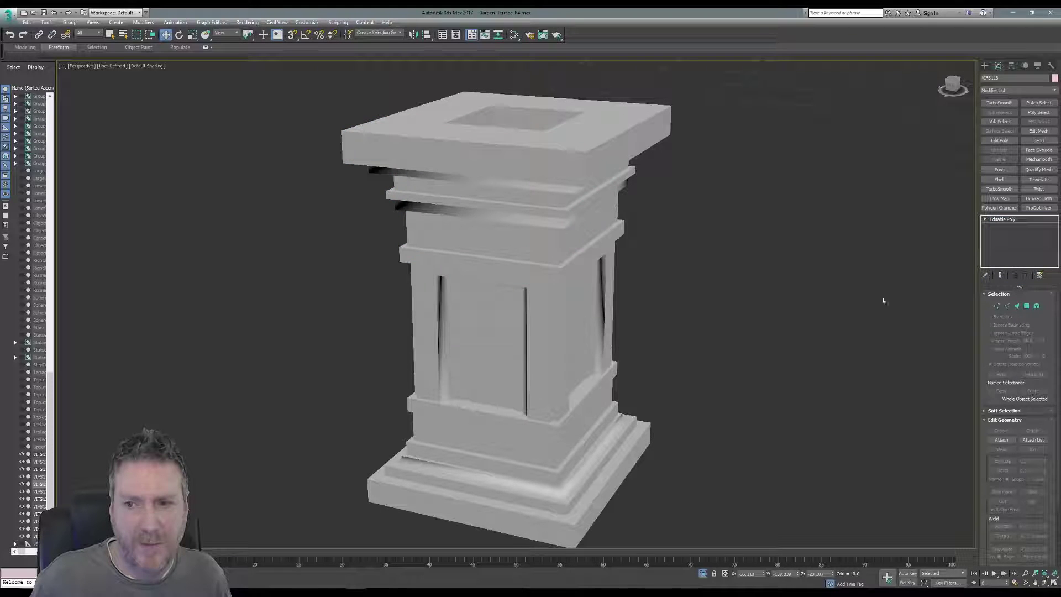
- Attach the other three cap pieces to the front cap piece, matching material IDs to material
left_click(998, 465)
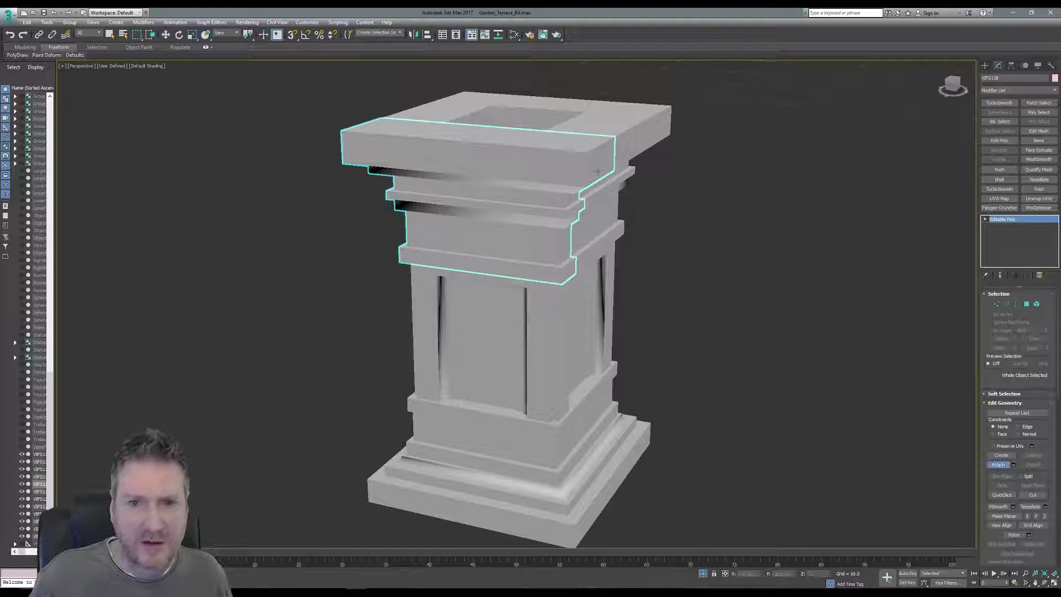
left_click(555, 121)
left_click(578, 292)
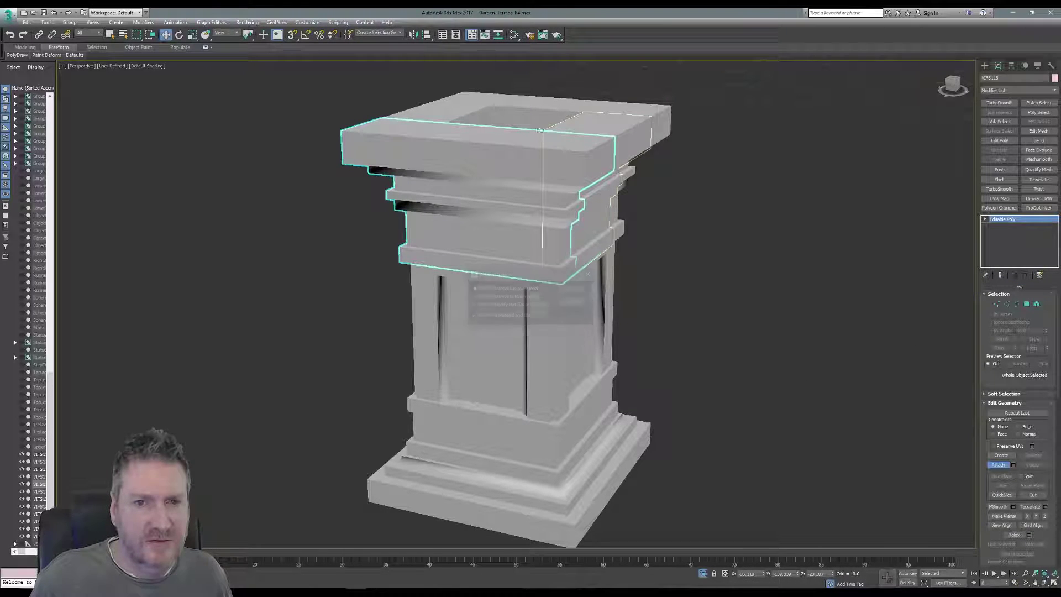
left_click(542, 108)
left_click(573, 291)
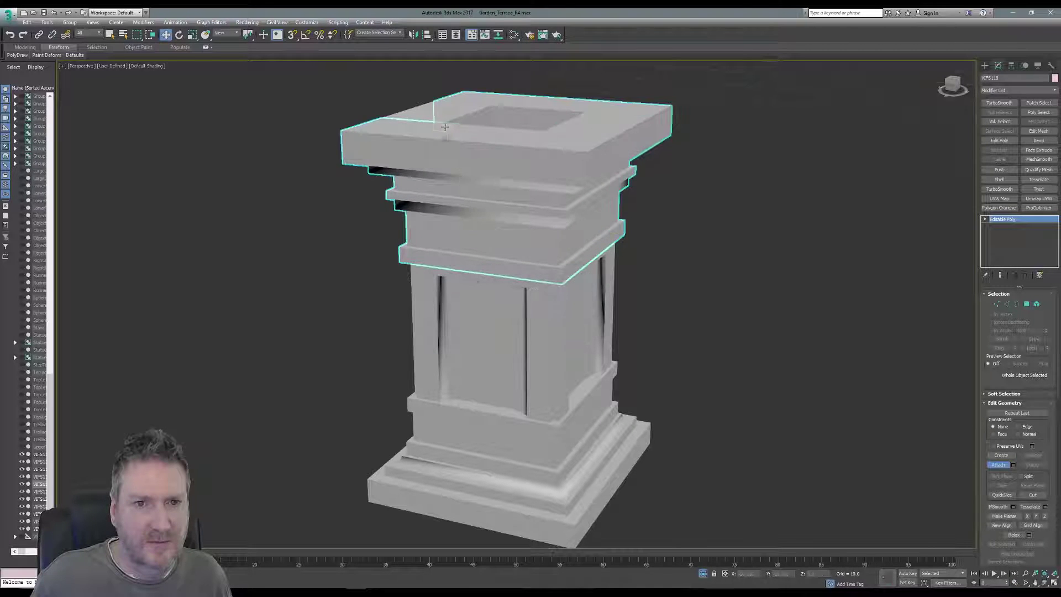
left_click(441, 125)
left_click(574, 291)
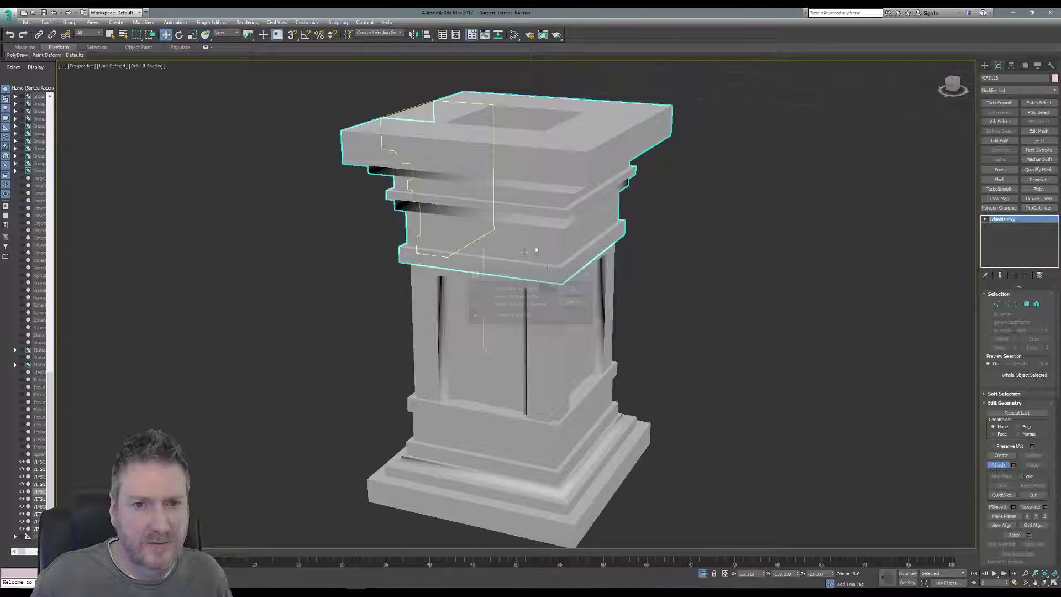
- Attach the four panelled shaft pieces to the pedestal's cap mesh with Match Material IDs to Material
left_click(509, 296)
left_click(572, 291)
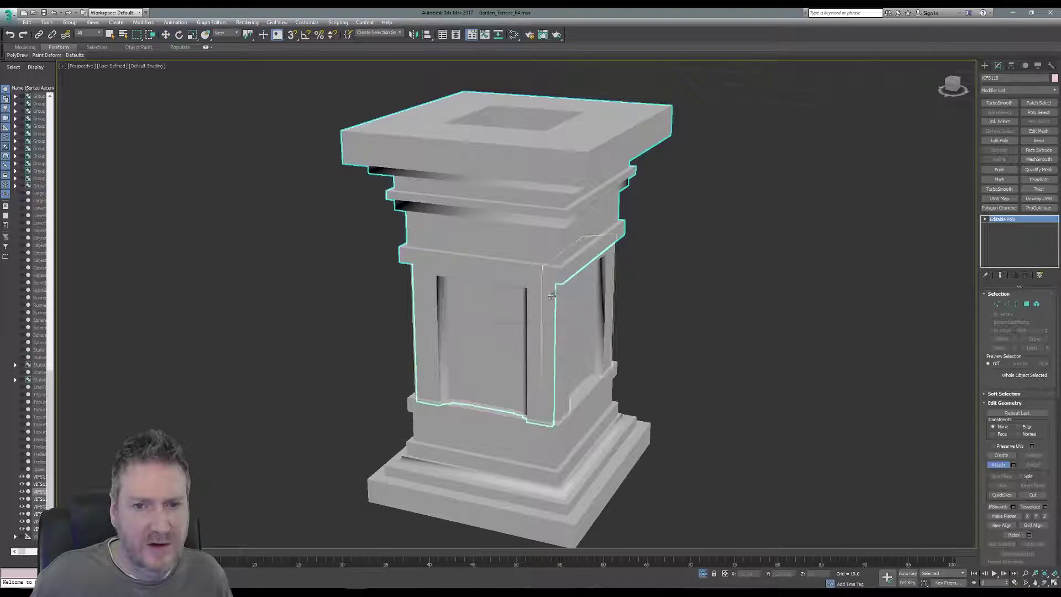
left_click(577, 293)
left_click(573, 292)
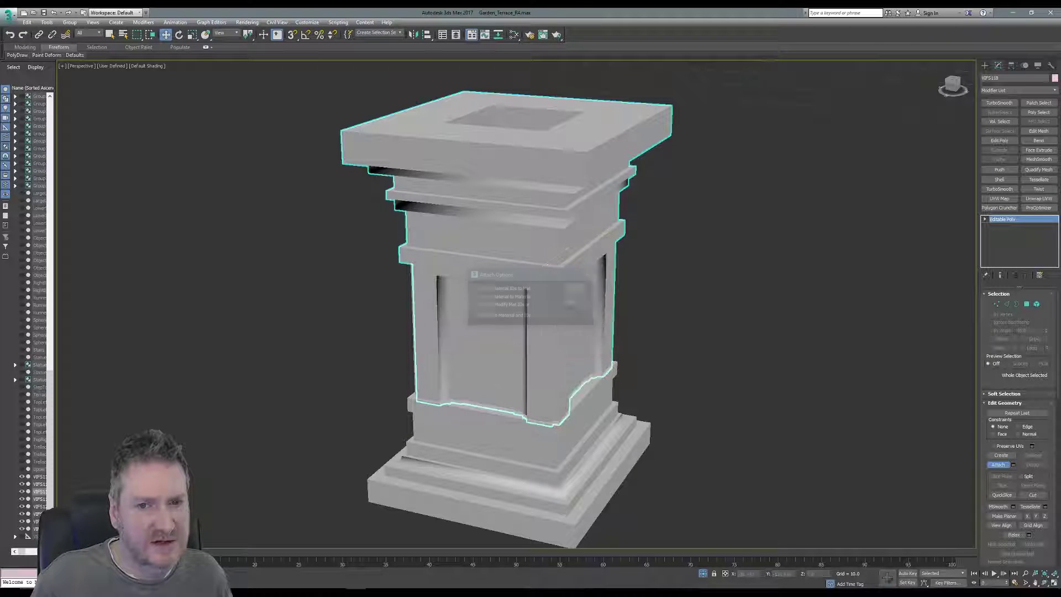
left_click(553, 263)
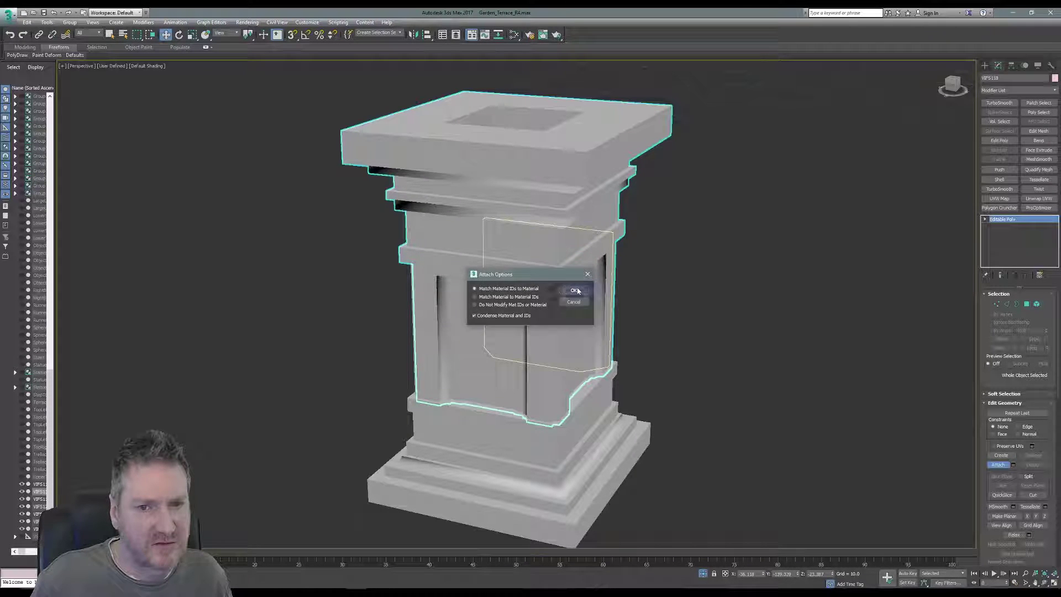
left_click(576, 291)
left_click(440, 283)
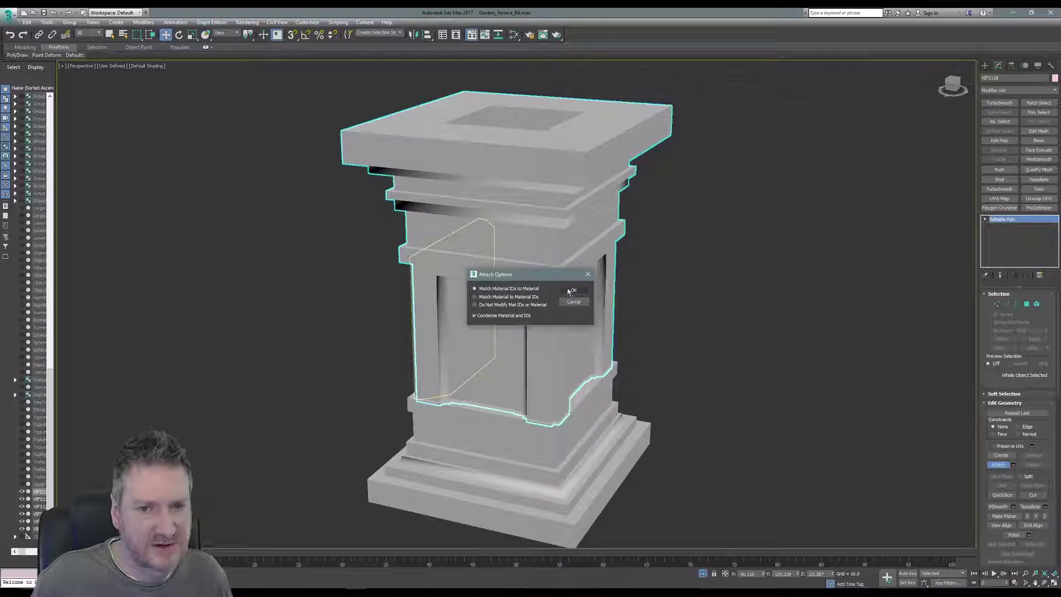
left_click(570, 290)
- Attach the four stepped base pieces to the left pedestal mesh, matching material IDs to material, and finish attaching
left_click(576, 407)
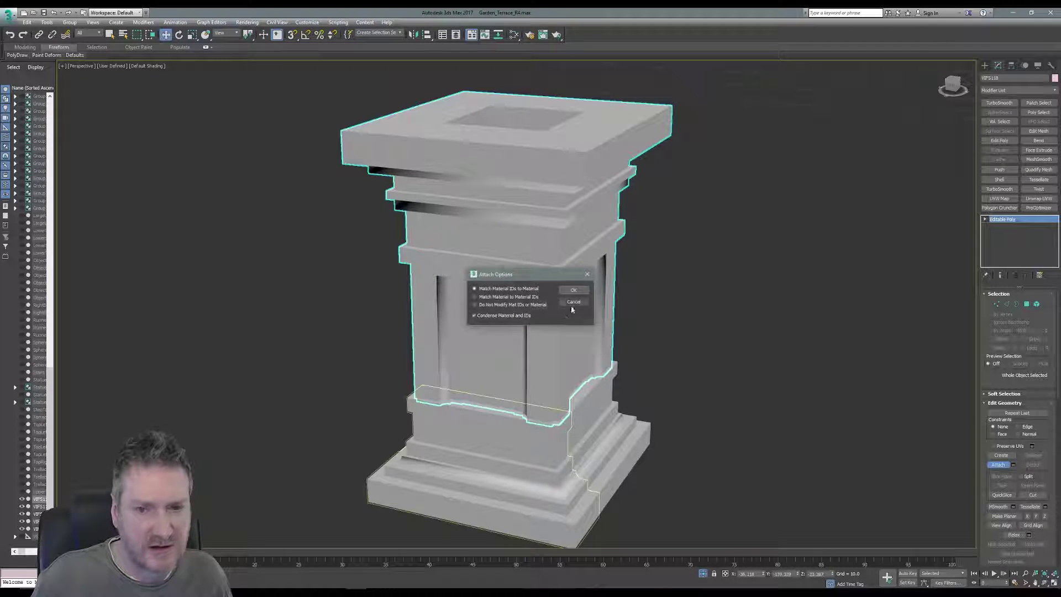
left_click(573, 292)
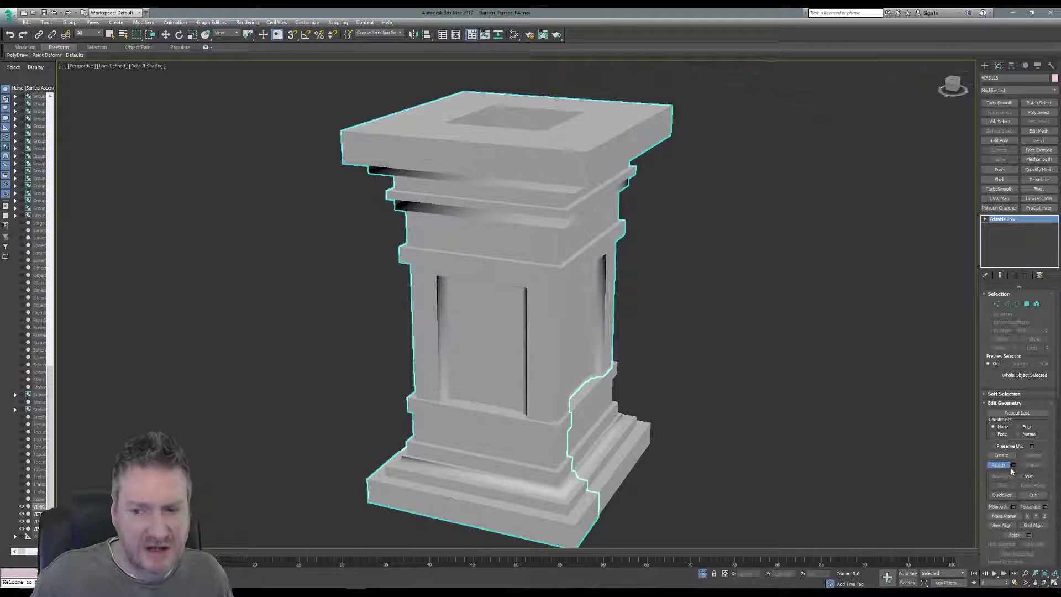
left_click(608, 441)
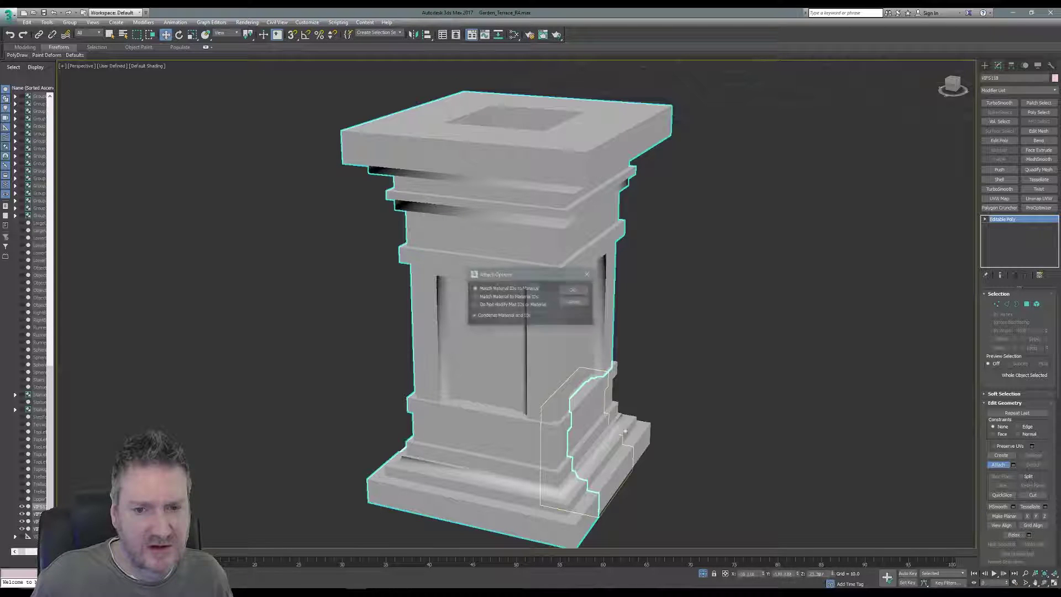
left_click(629, 425)
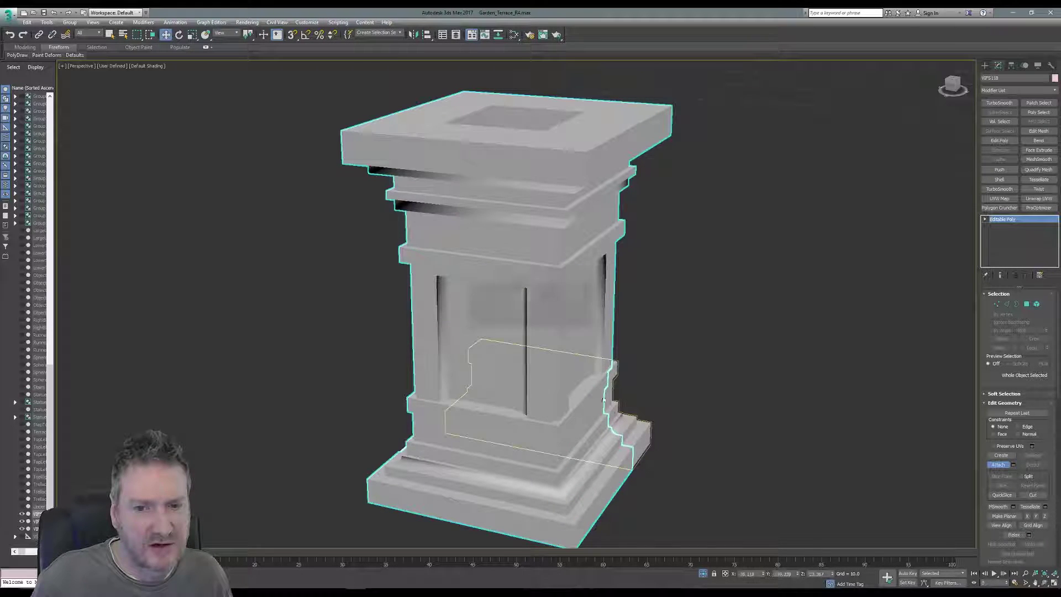
left_click(578, 291)
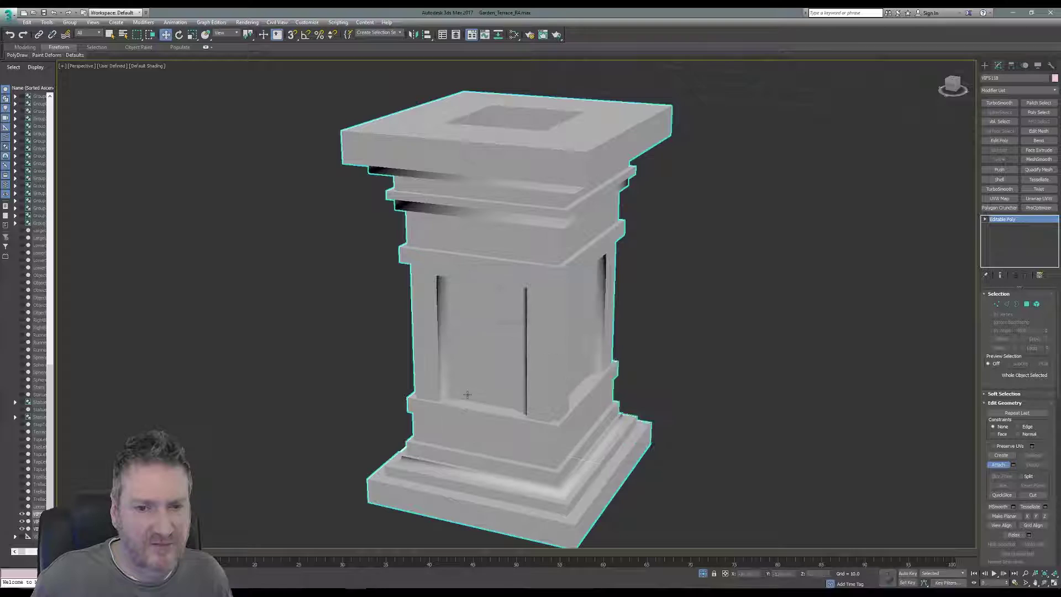
left_click(448, 417)
left_click(573, 290)
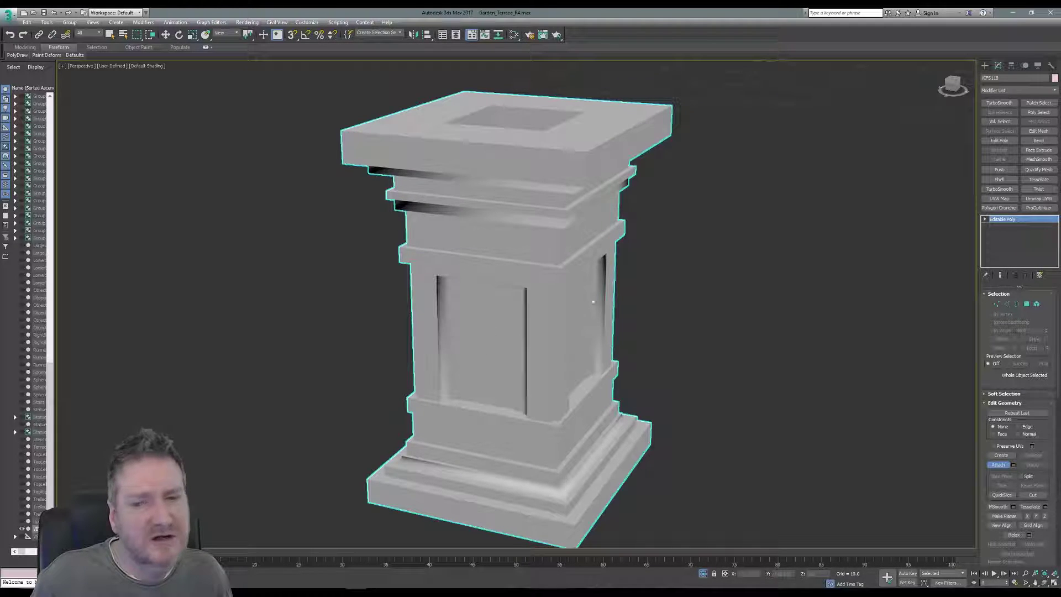
left_click(1003, 469)
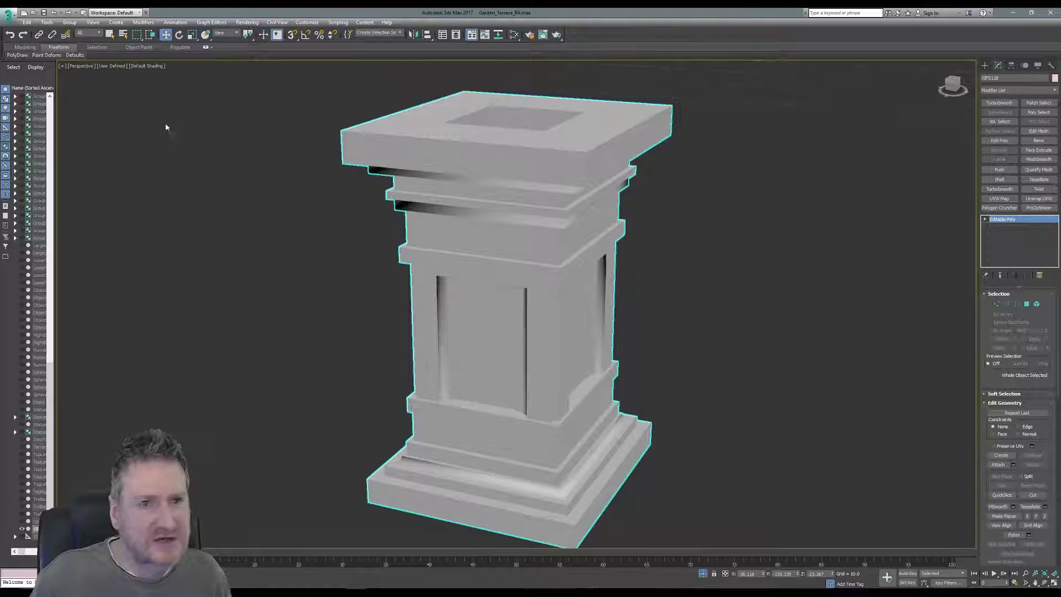
- End the isolation, rename the joined left obelisk pedestal FColumnLeft based on the right pedestal's name, and deselect it
left_click(49, 22)
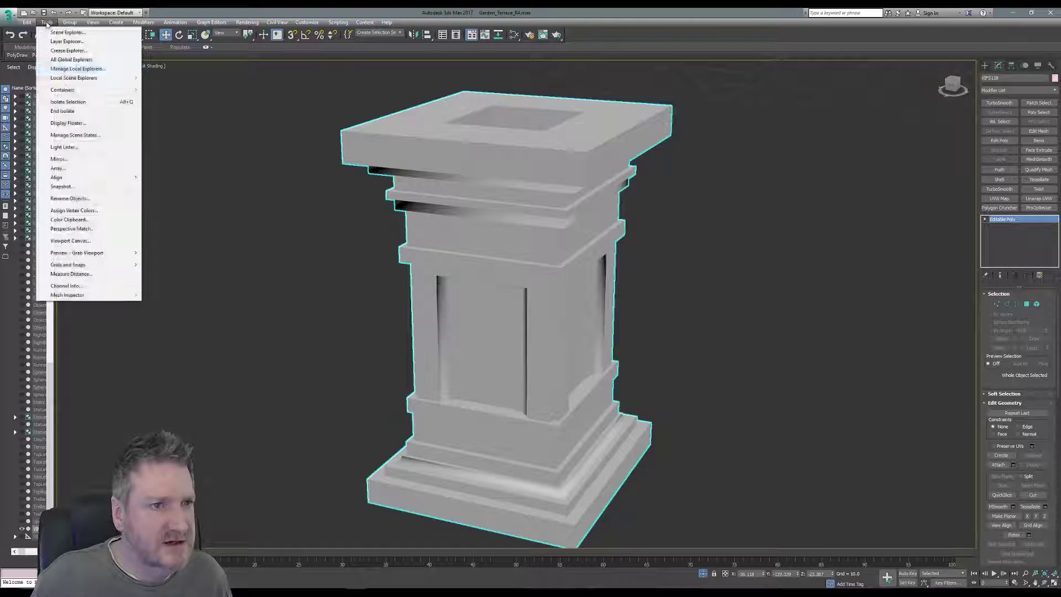
left_click(66, 112)
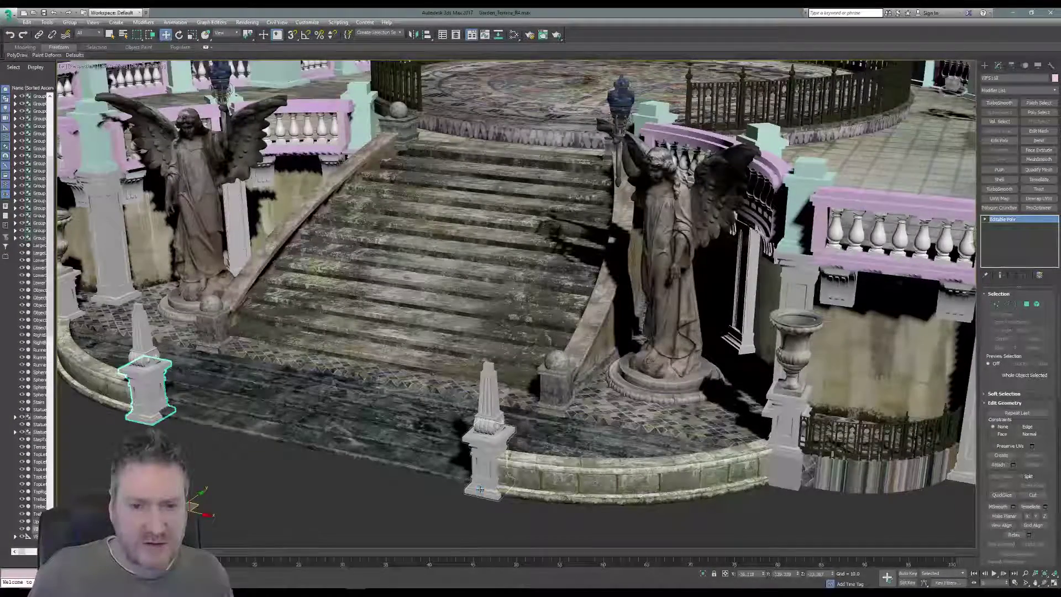
left_click(487, 462)
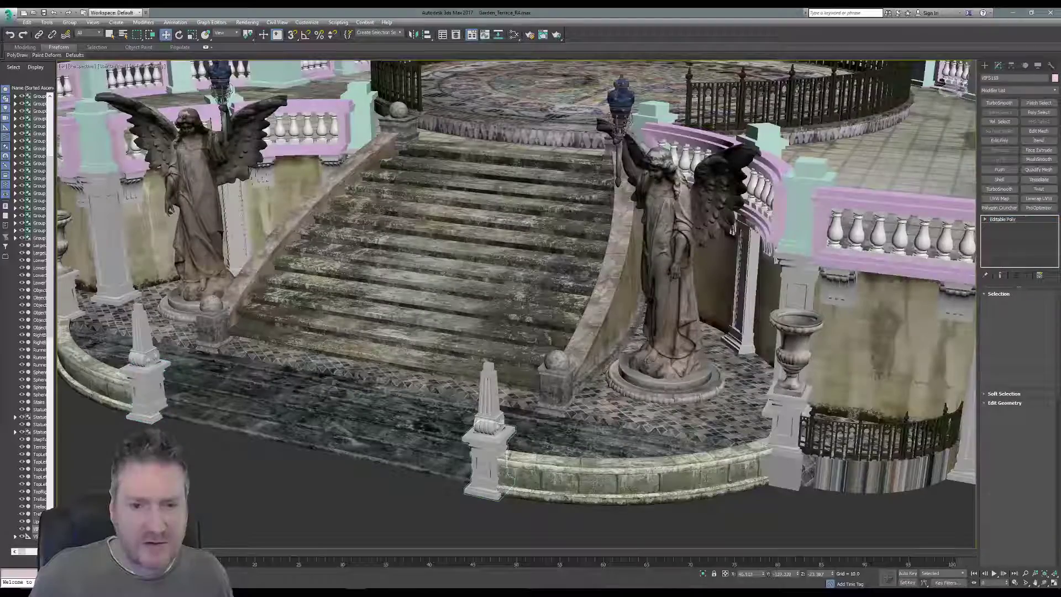
double_click(1011, 78)
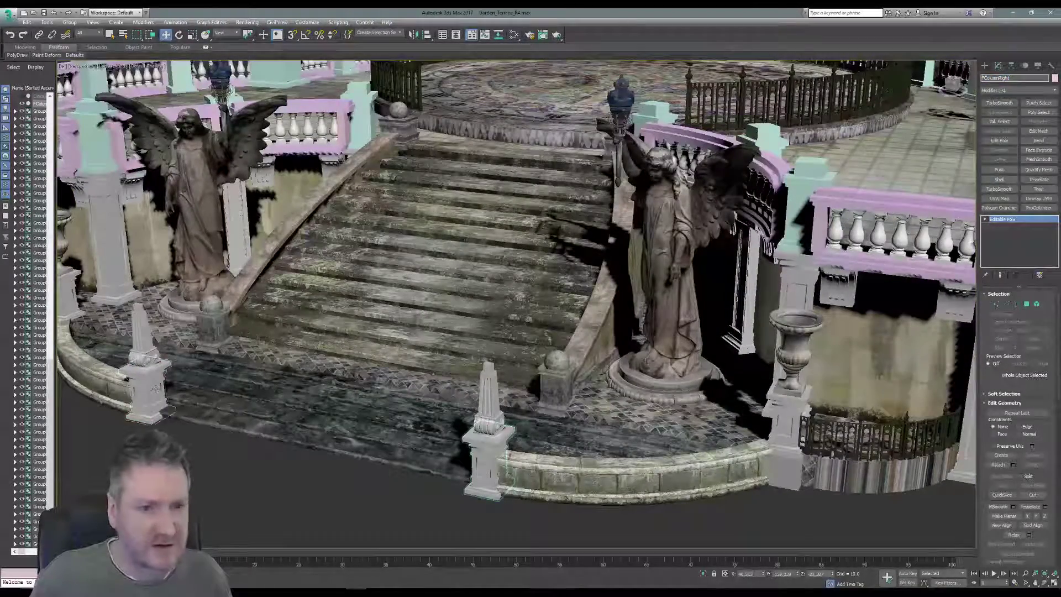
left_click(146, 387)
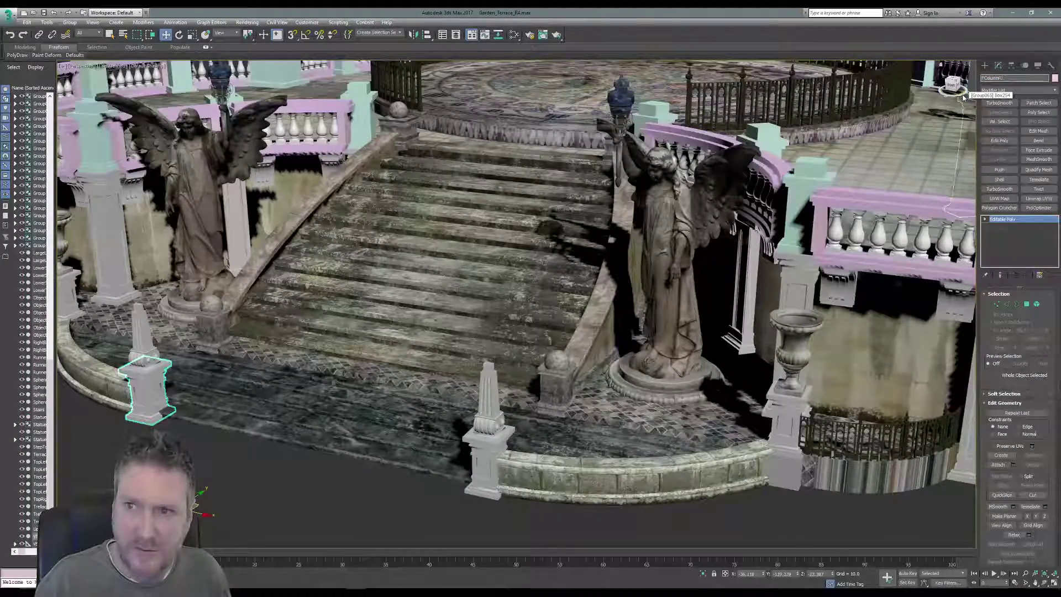
type("Left")
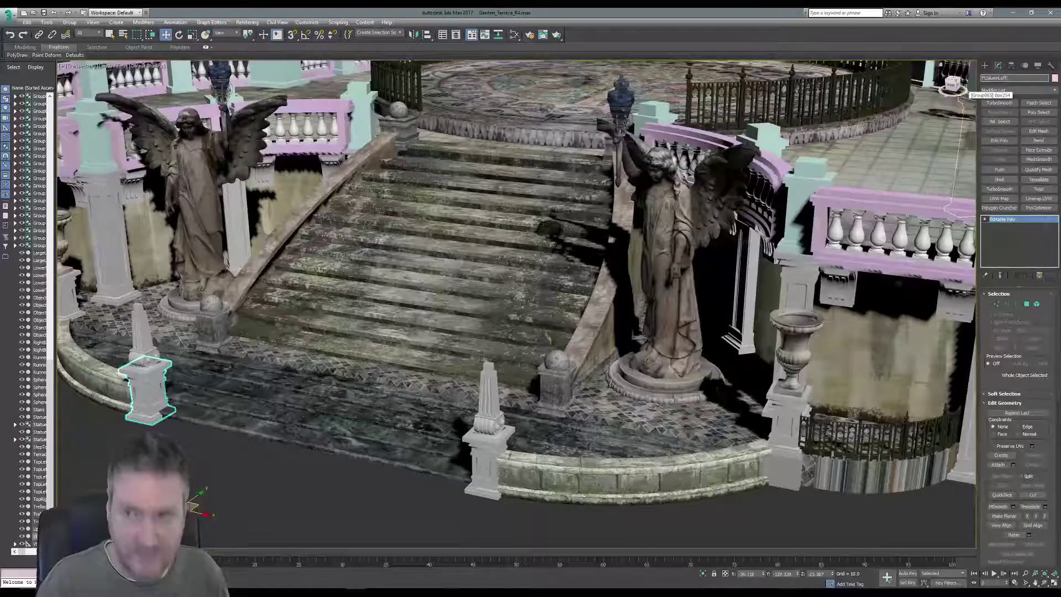
left_click(338, 482)
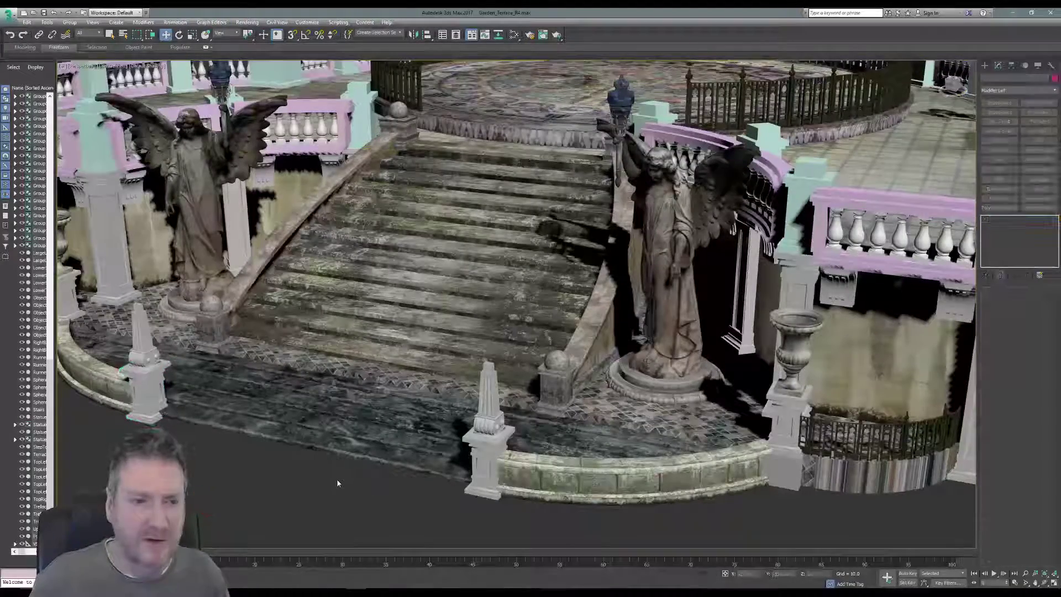
- Assign the standard material fed by the grey stone bitmap Map #22 to the right obelisk pedestal and close the material editor
left_click(484, 442)
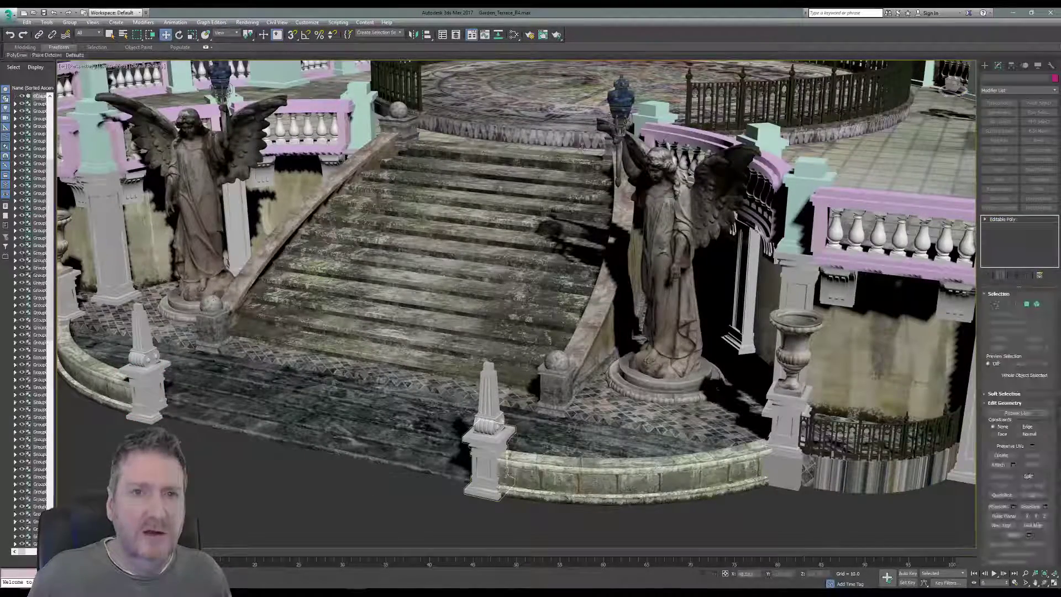
left_click(514, 34)
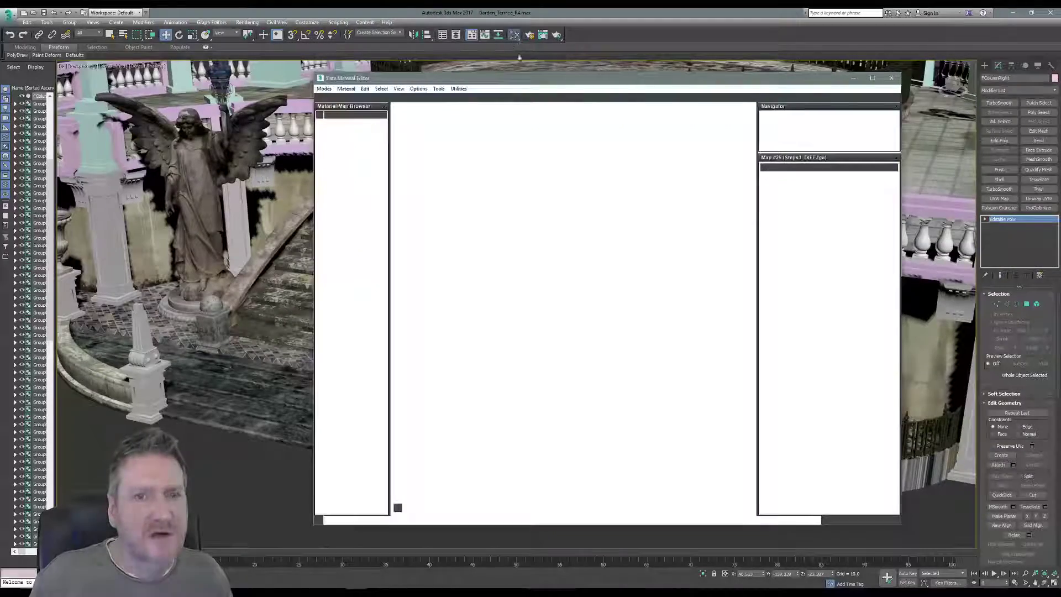
scroll(574, 362, "down", 10)
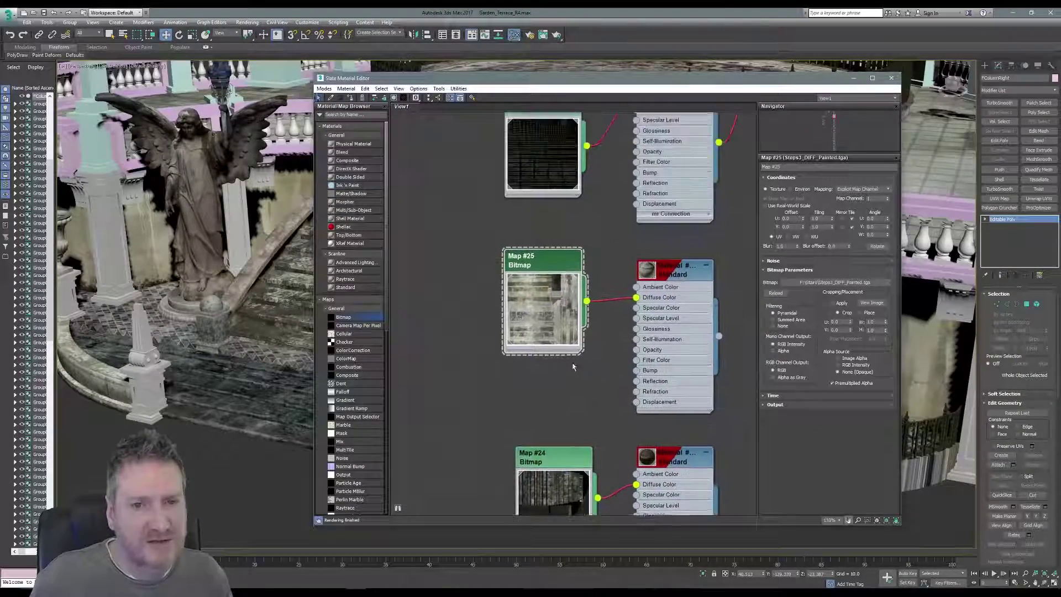
middle_click_drag(575, 260, 584, 183)
scroll(570, 315, "down", 1)
middle_click_drag(573, 377, 567, 334)
scroll(568, 332, "up", 12)
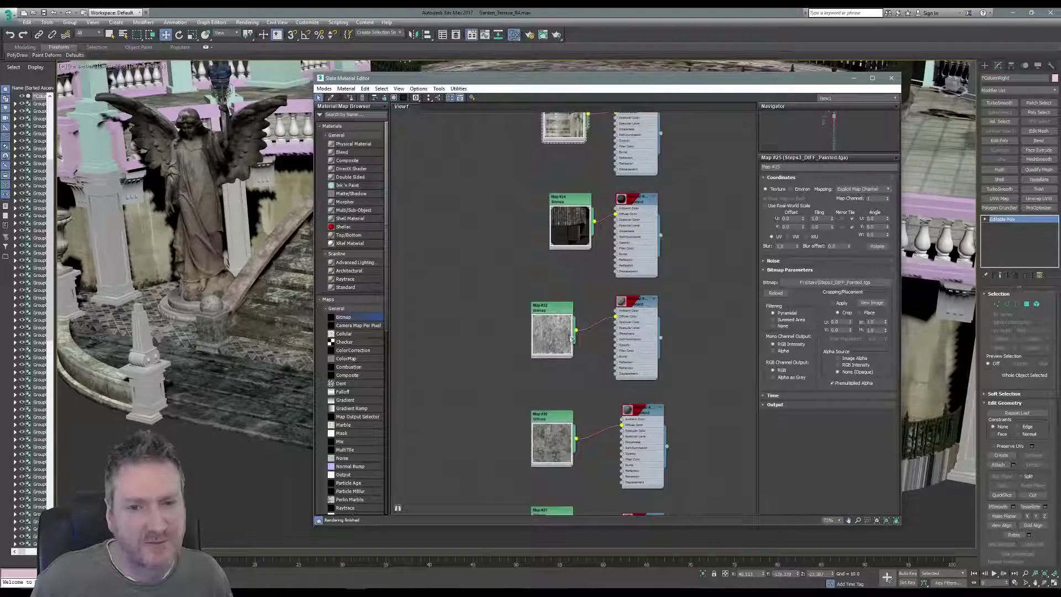
left_click(678, 279)
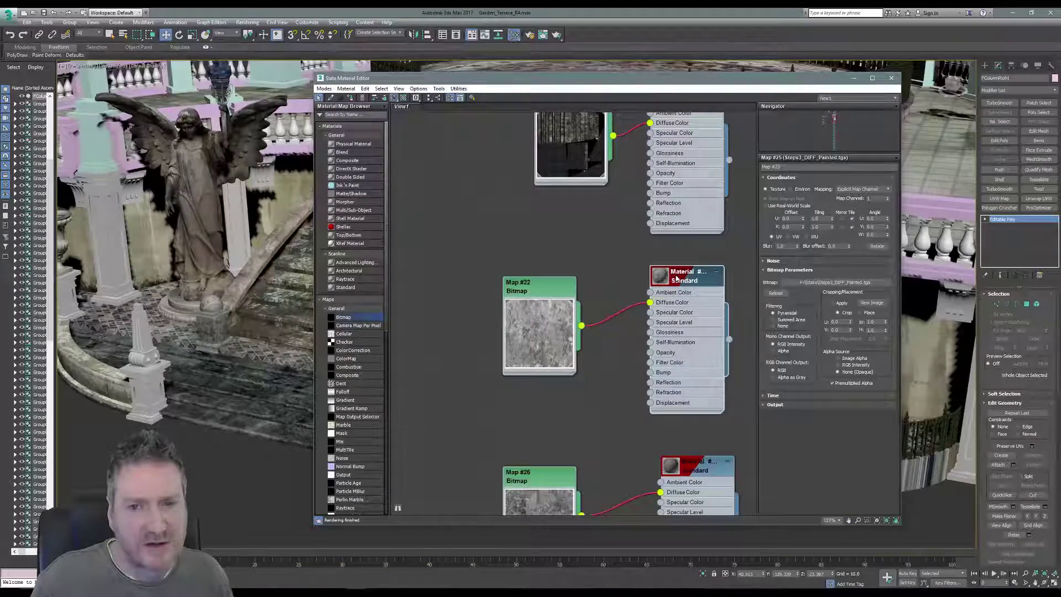
right_click(676, 275)
left_click(702, 287)
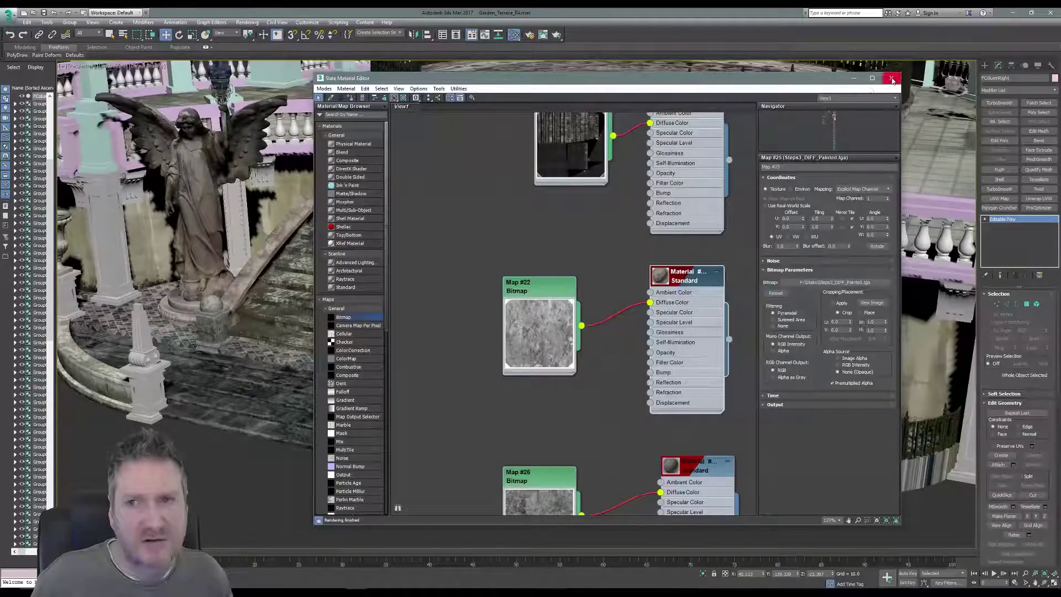
left_click(892, 81)
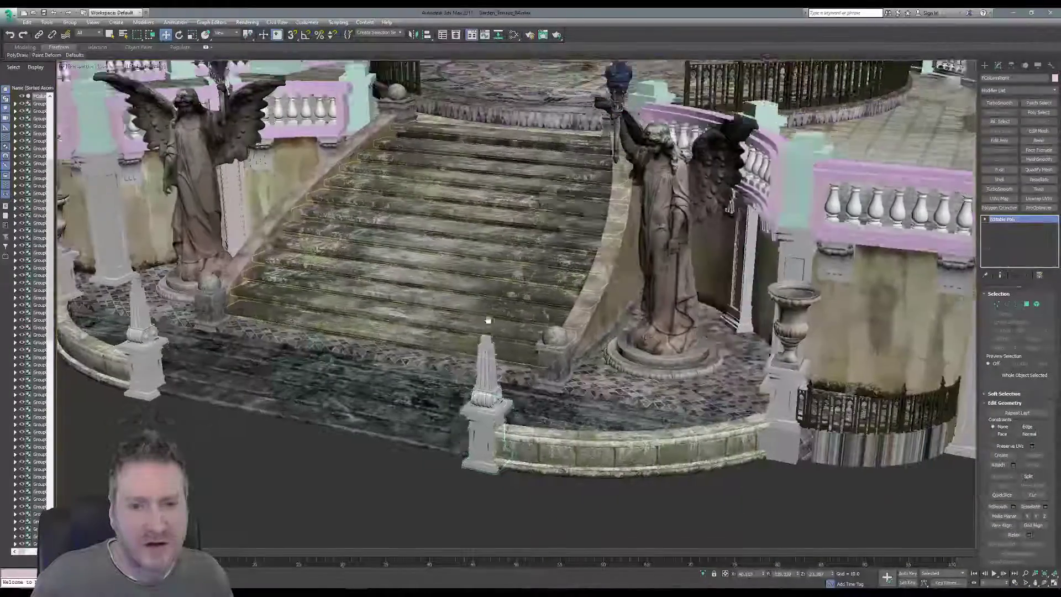
- Add a UVW Map modifier with Box mapping to the right obelisk pedestal
scroll(469, 399, "up", 4)
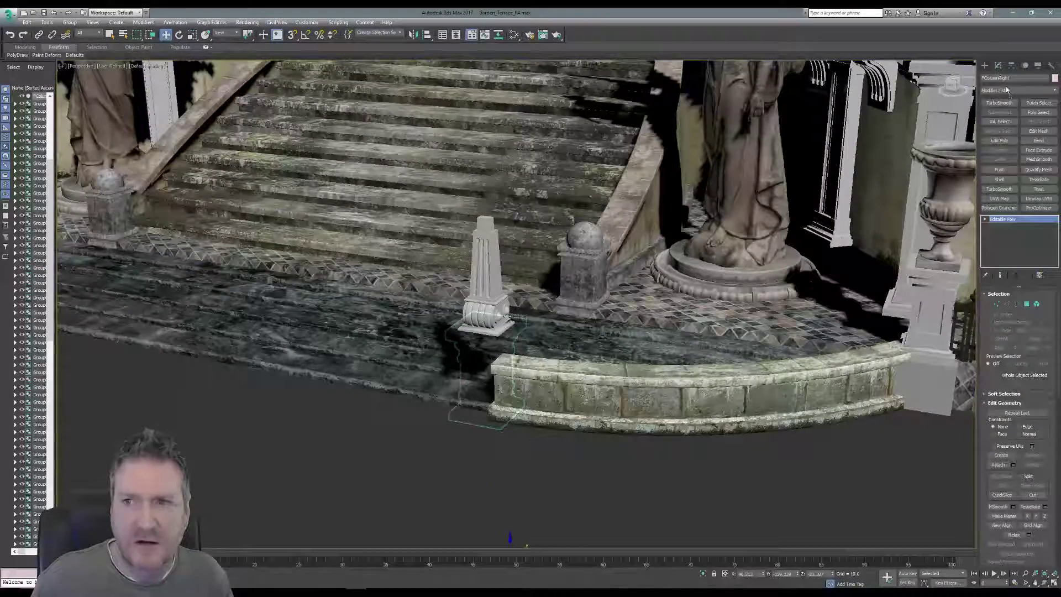
left_click(1004, 199)
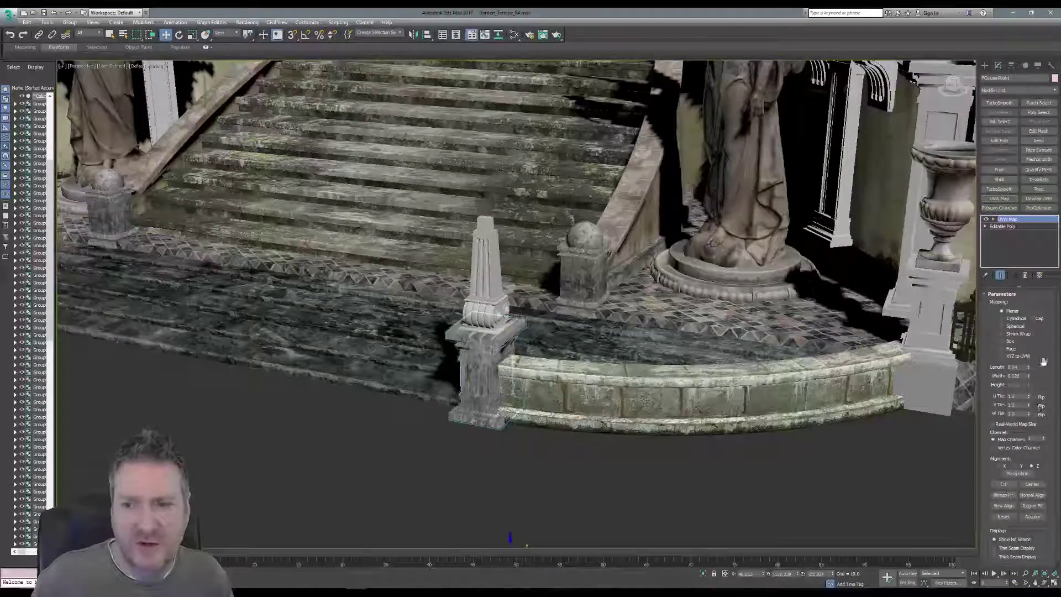
left_click(1010, 342)
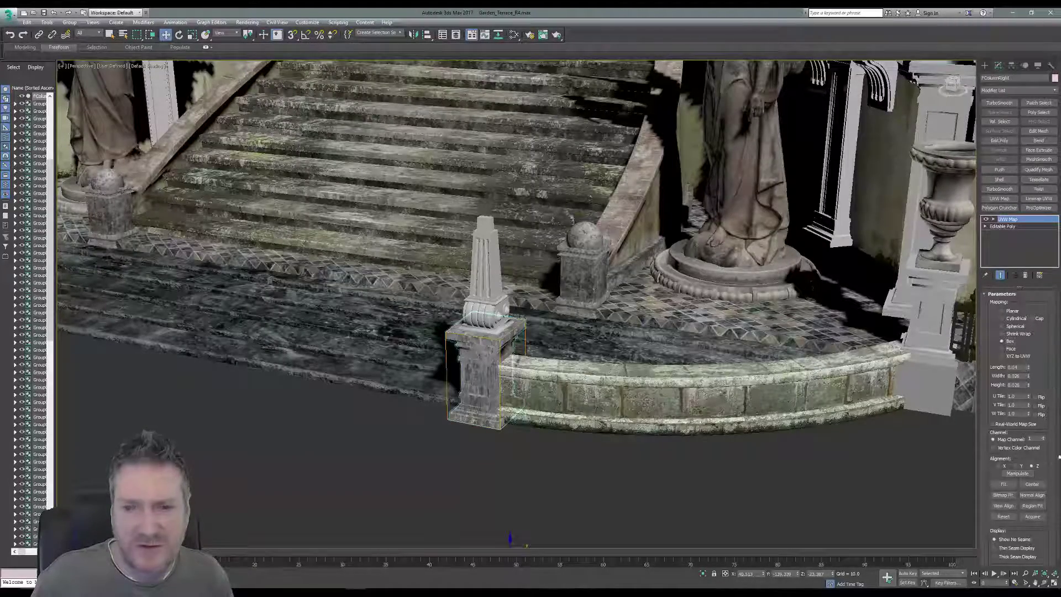
- Fit the UVW Map box gizmo to the right obelisk pedestal and check the stone mapping up close
left_click(1007, 487)
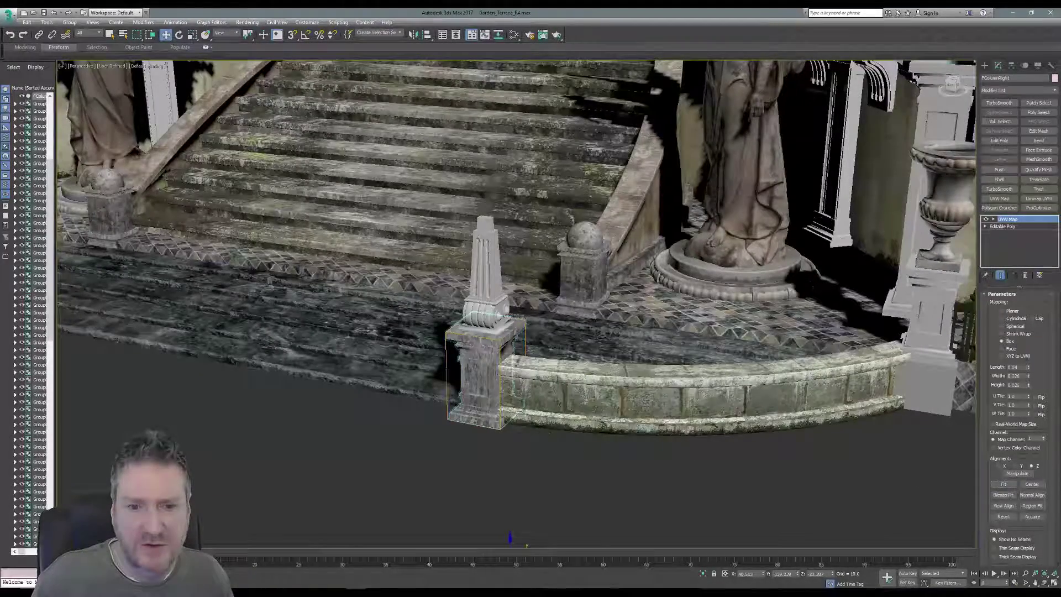
scroll(493, 392, "up", 5)
scroll(493, 392, "down", 8)
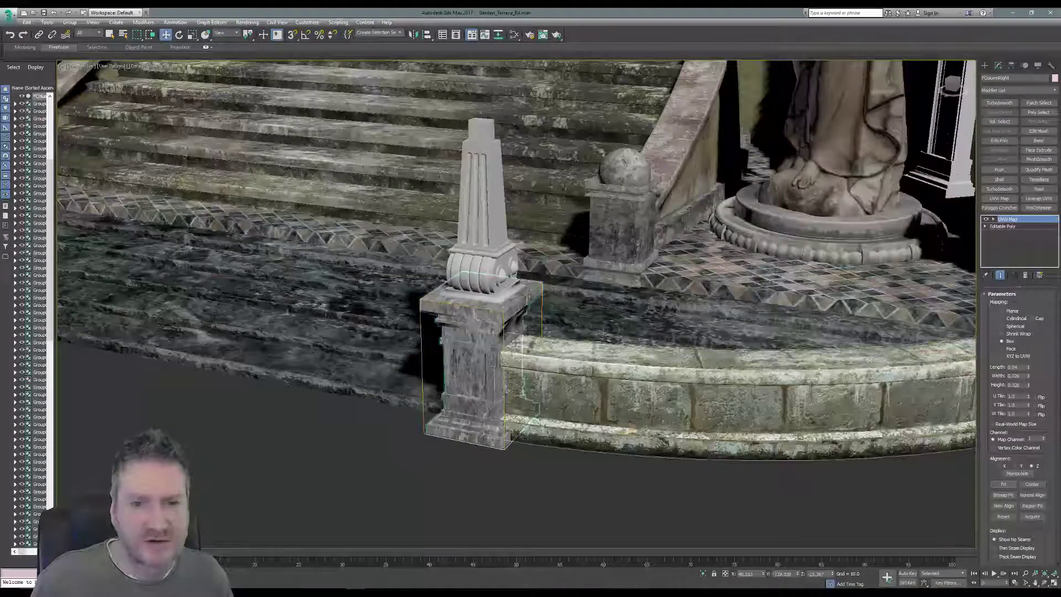
middle_click_drag(515, 343, 526, 381)
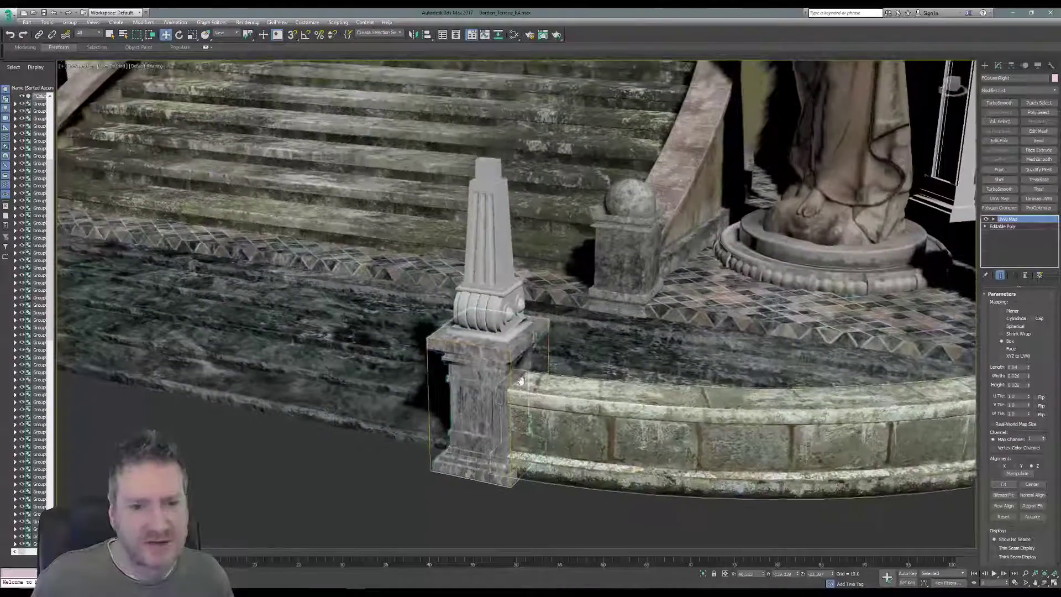
scroll(527, 381, "down", 3)
middle_click_drag(442, 340, 462, 337)
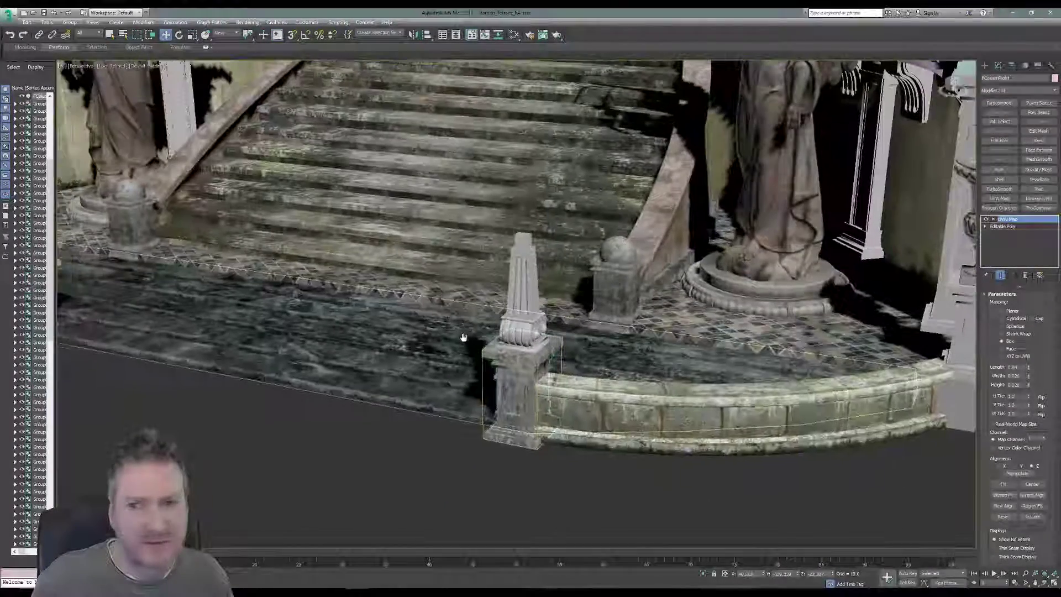
- Copy the UVW Map modifier from the right obelisk pedestal and paste it onto the left pedestal
right_click(1011, 219)
left_click(968, 254)
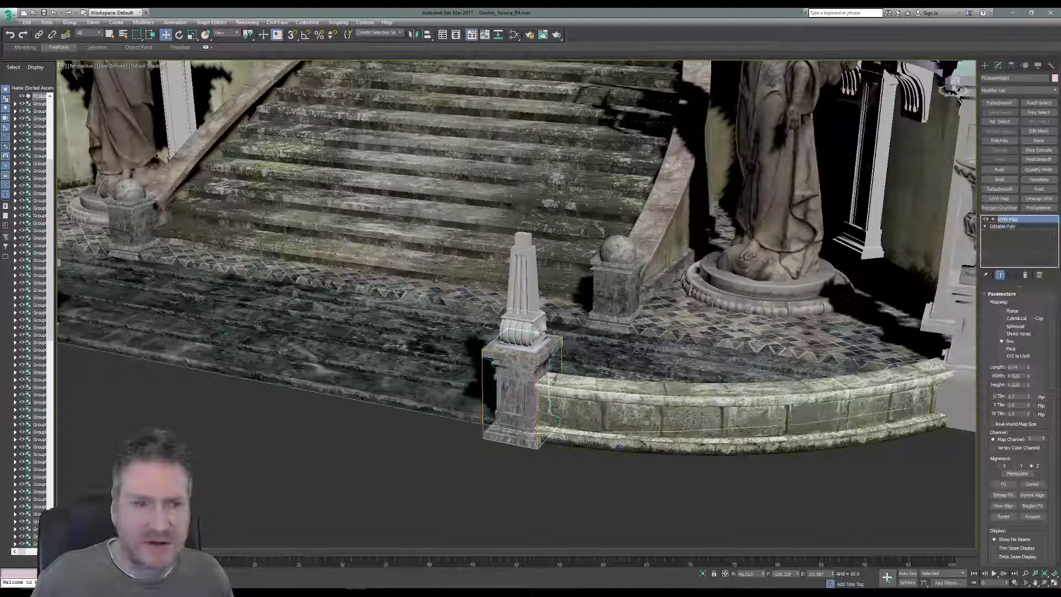
middle_click_drag(258, 322, 393, 346)
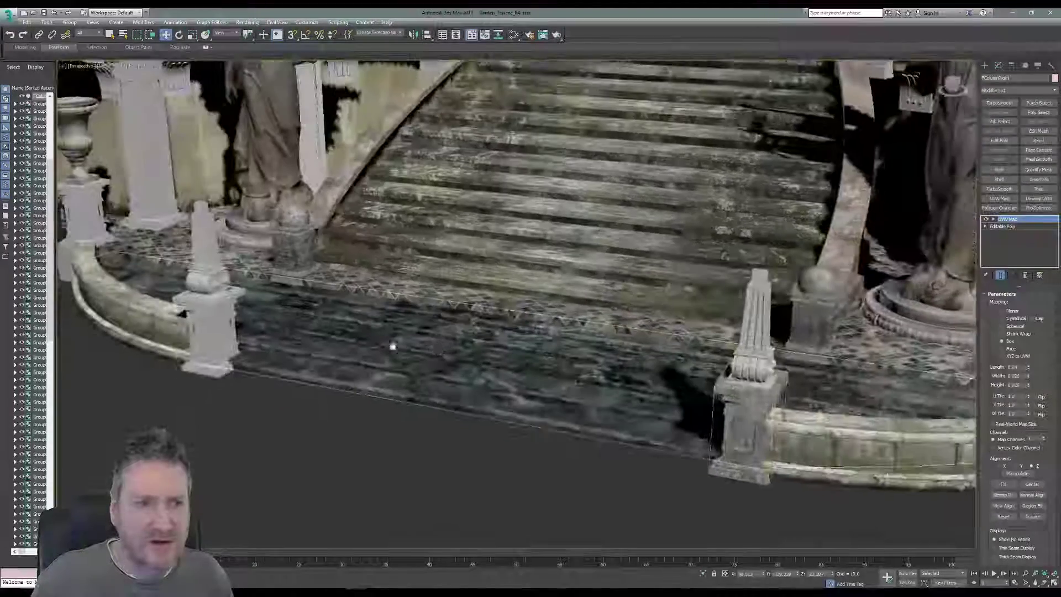
left_click(209, 323)
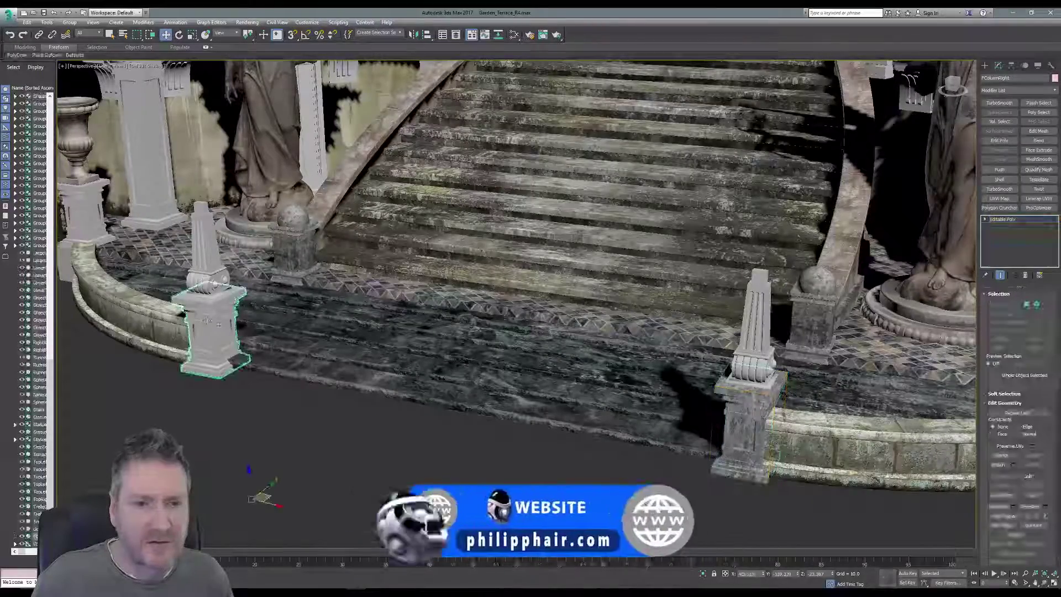
right_click(1012, 219)
left_click(1010, 223)
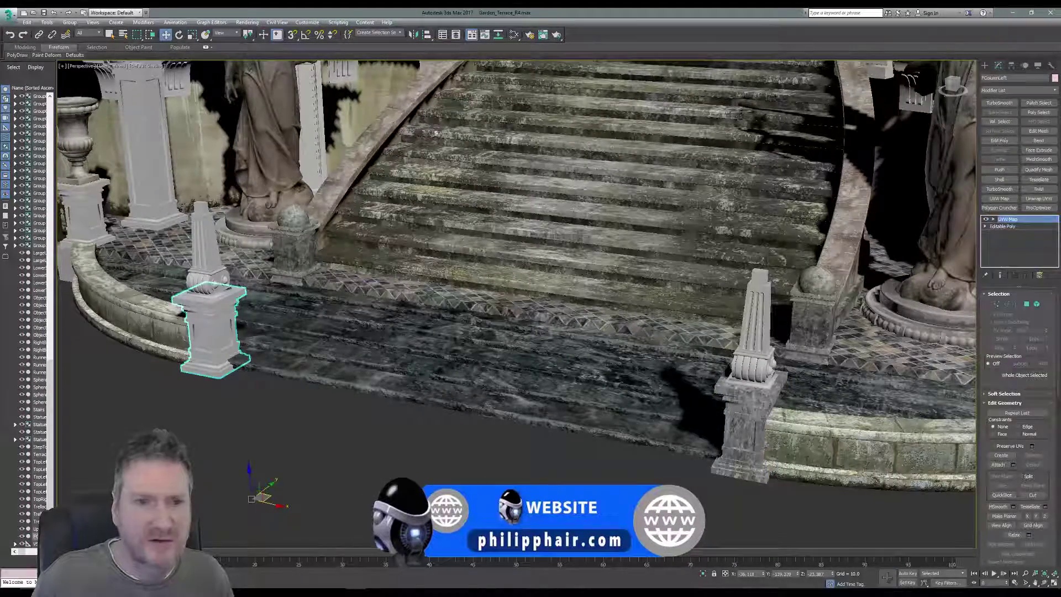
- Assign the standard material fed by bitmap Map #22 to the left obelisk pedestal, close the material editor and deselect the pedestal
key("m")
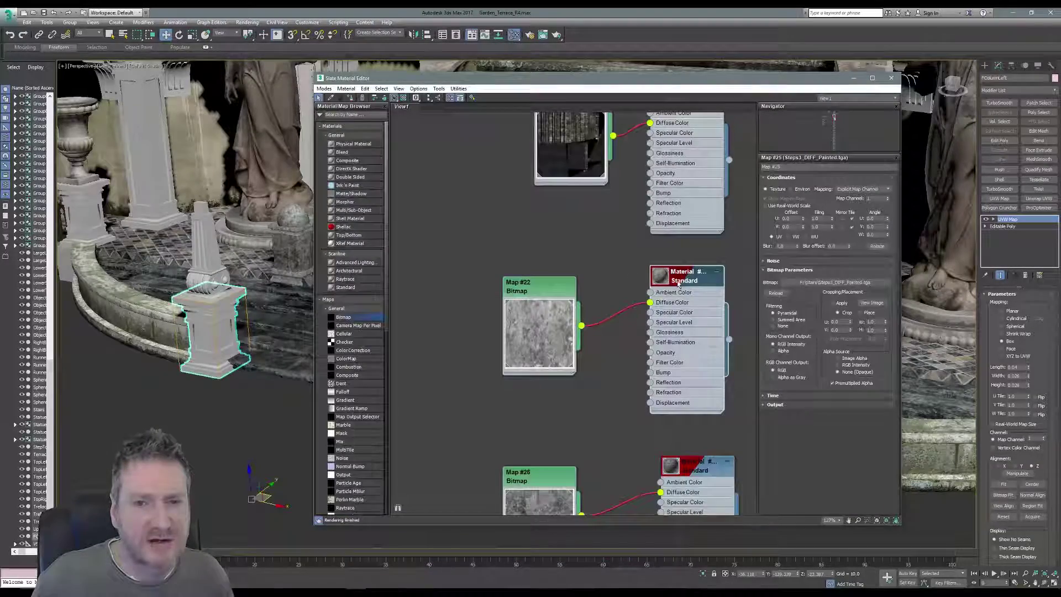
right_click(676, 278)
left_click(708, 293)
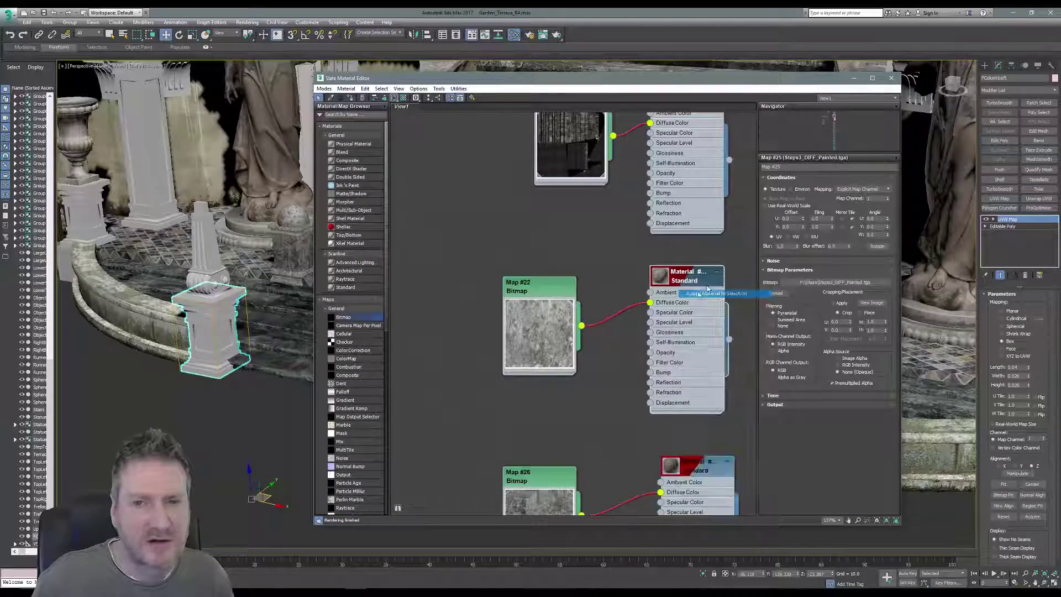
left_click(892, 81)
middle_click_drag(474, 365, 426, 357)
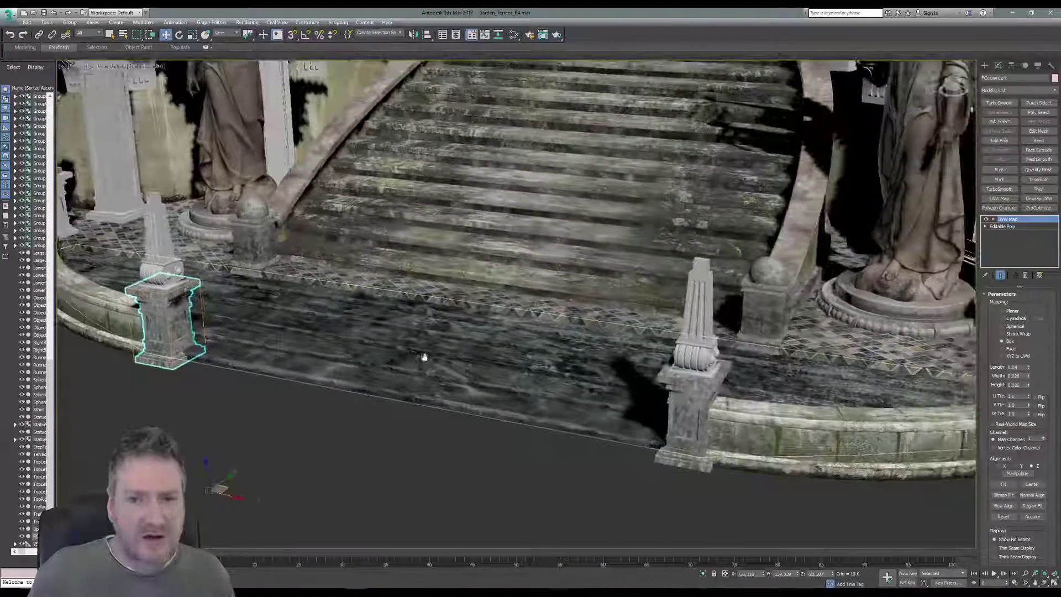
left_click(601, 468)
- Add an Unwrap UVW modifier to the right obelisk pedestal and set its map channel to 2
left_click(689, 392)
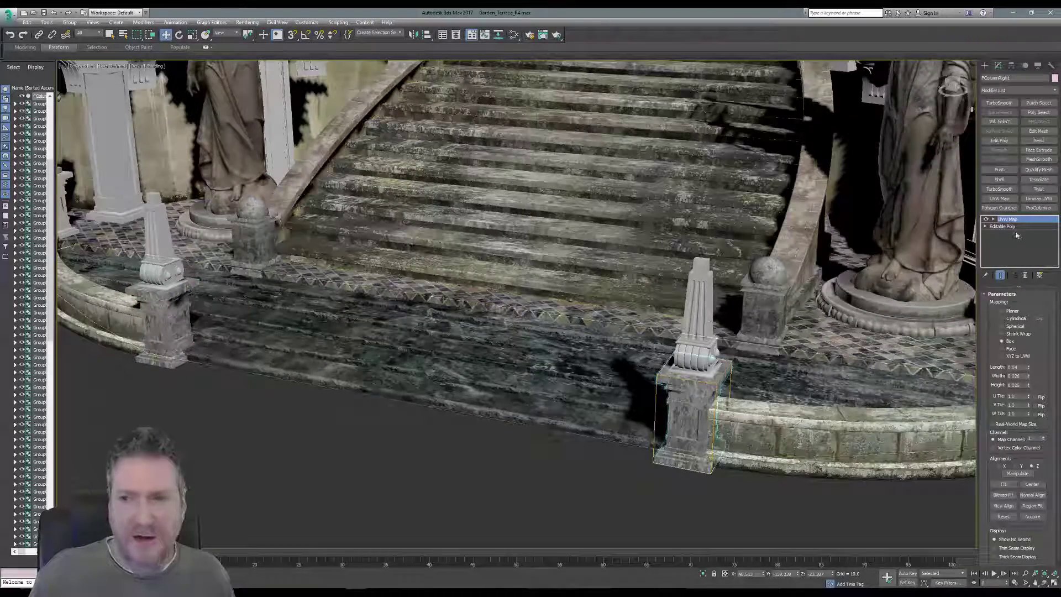
left_click(1039, 199)
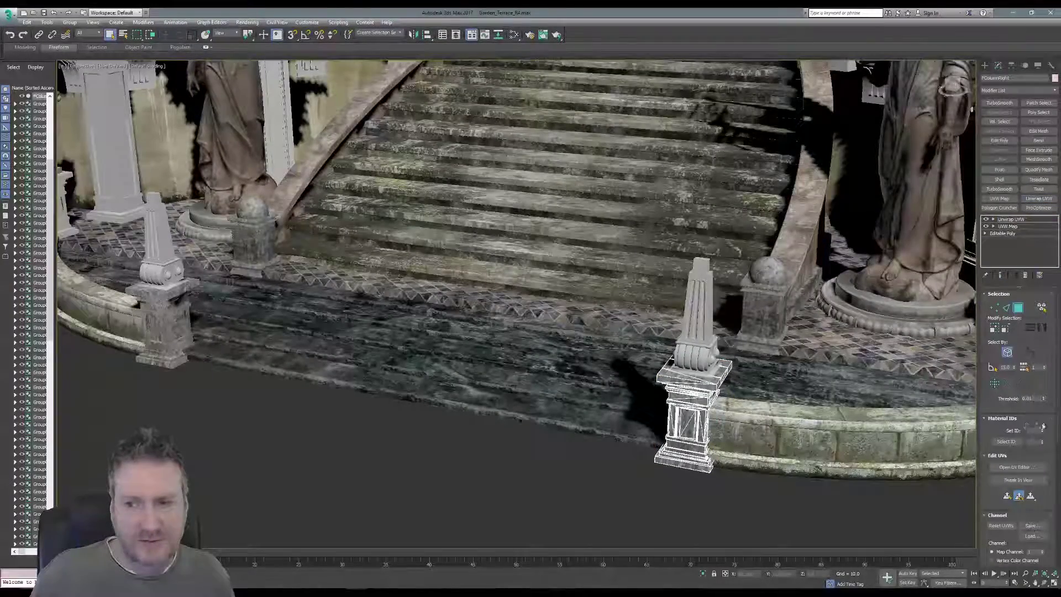
scroll(989, 434, "down", 3)
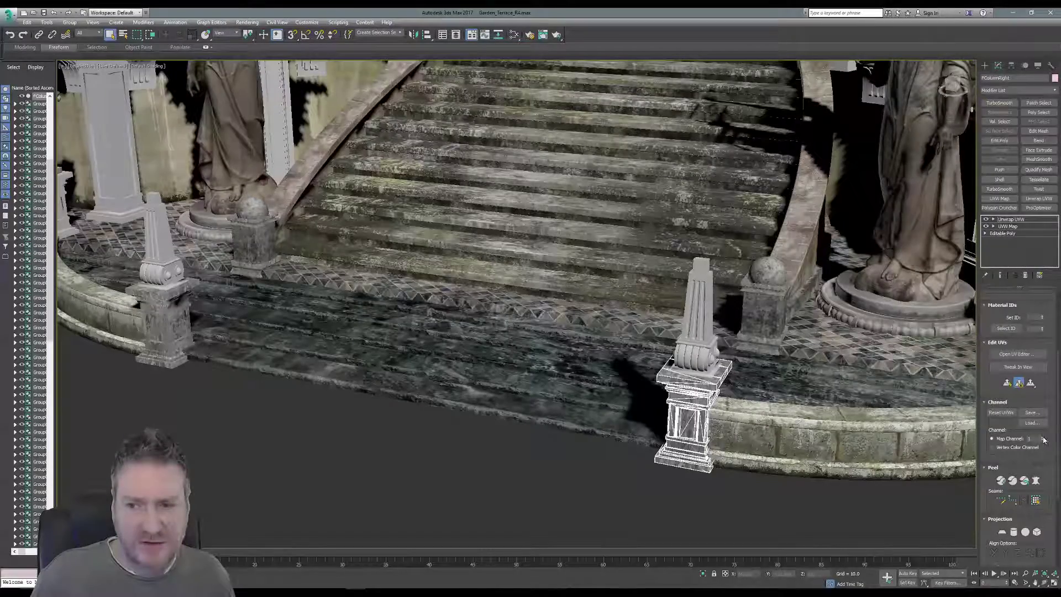
left_click(1043, 437)
left_click(494, 314)
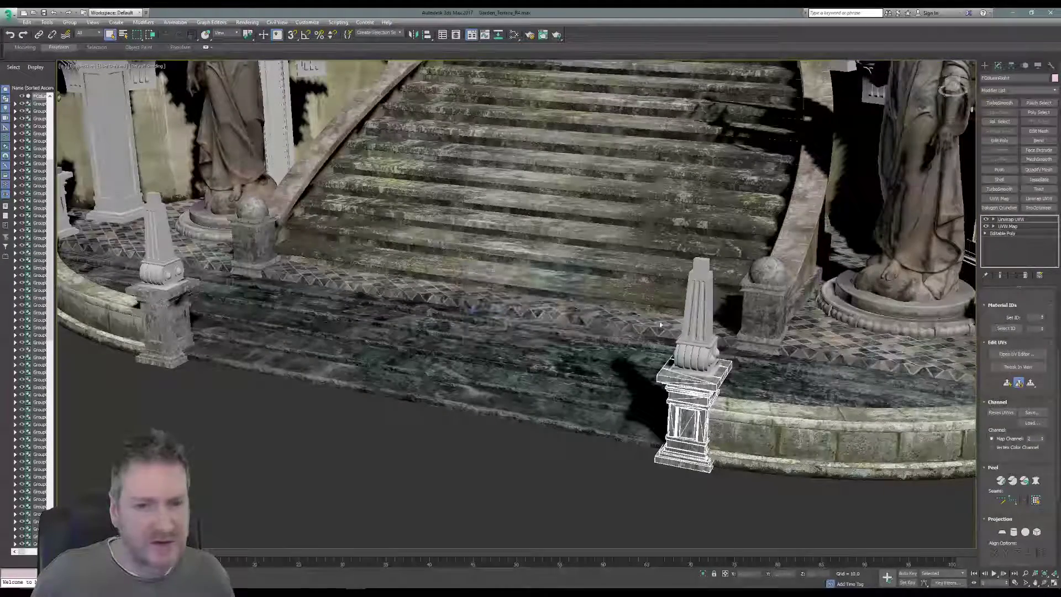
- Apply Flatten Mapping to all of the right pedestal's UV faces in the UV editor and close the editor
left_click(1019, 359)
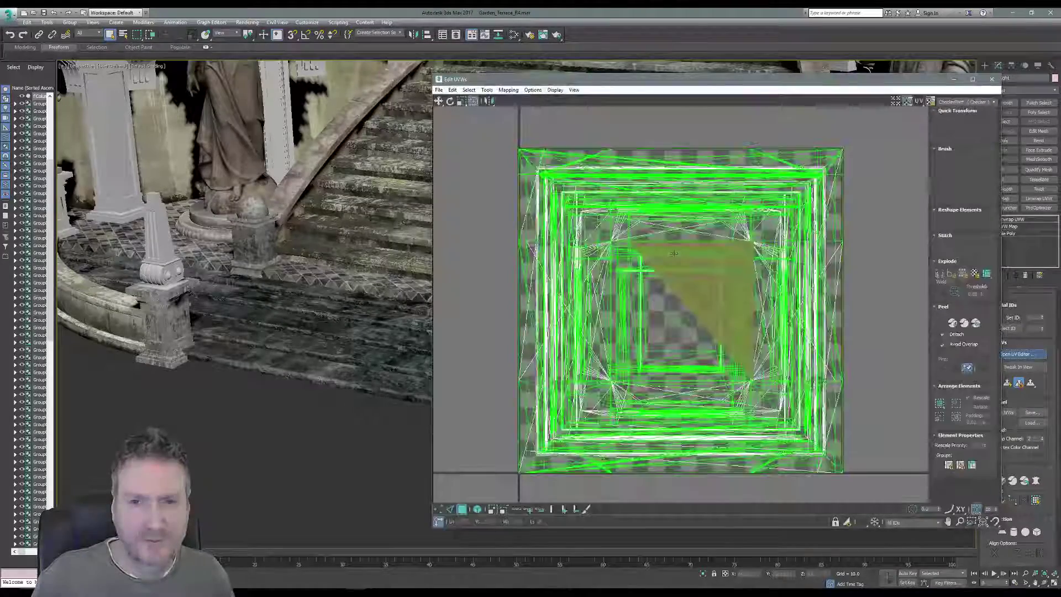
middle_click_drag(675, 253, 688, 269)
scroll(688, 268, "down", 4)
left_click_drag(593, 185, 769, 372)
left_click(508, 89)
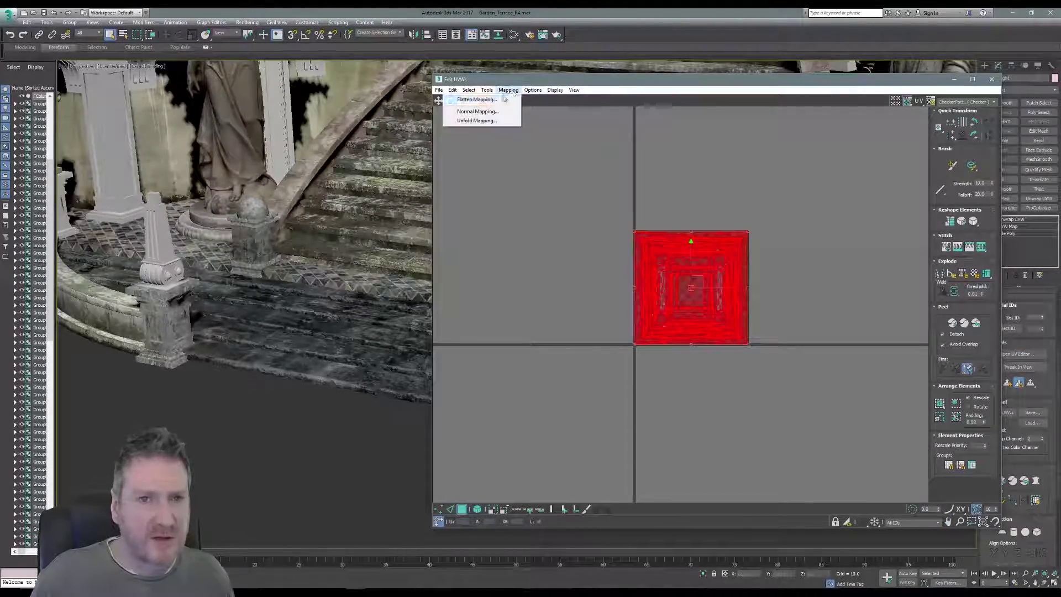
left_click(481, 97)
left_click_drag(87, 17, 253, 138)
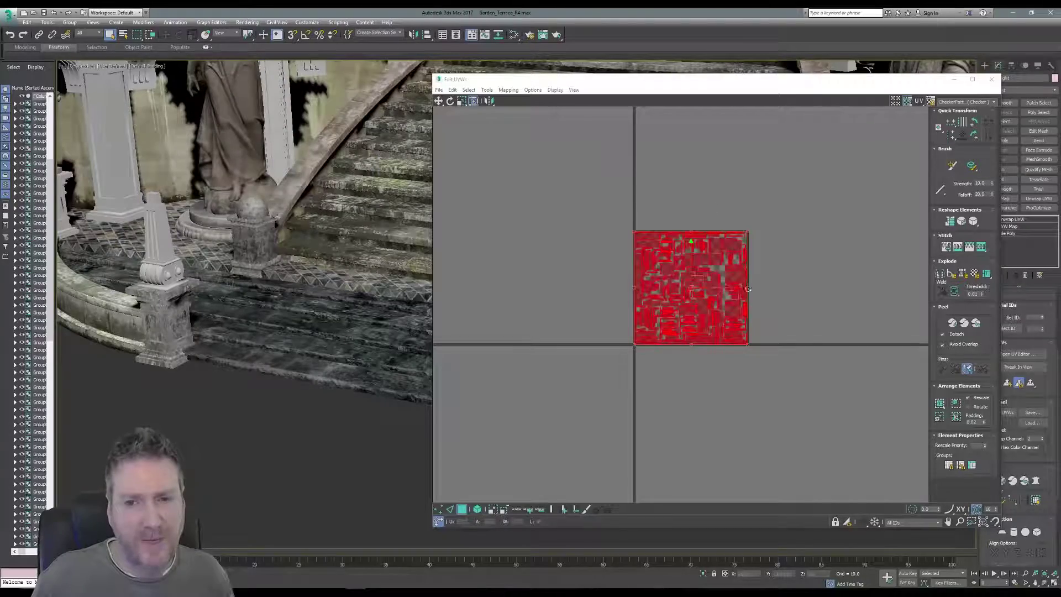
scroll(735, 293, "up", 3)
left_click(854, 205)
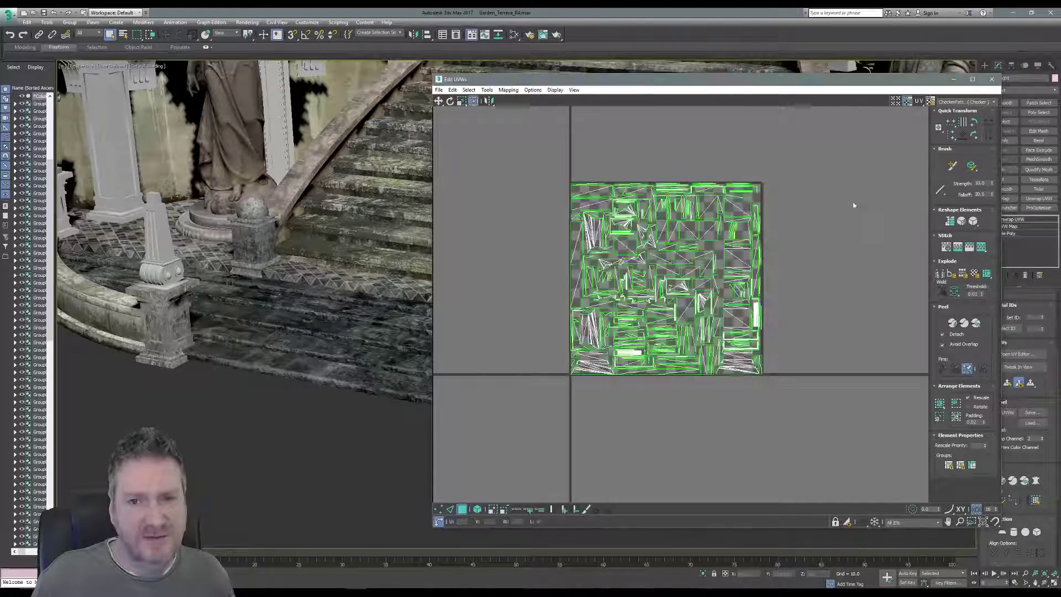
left_click(992, 79)
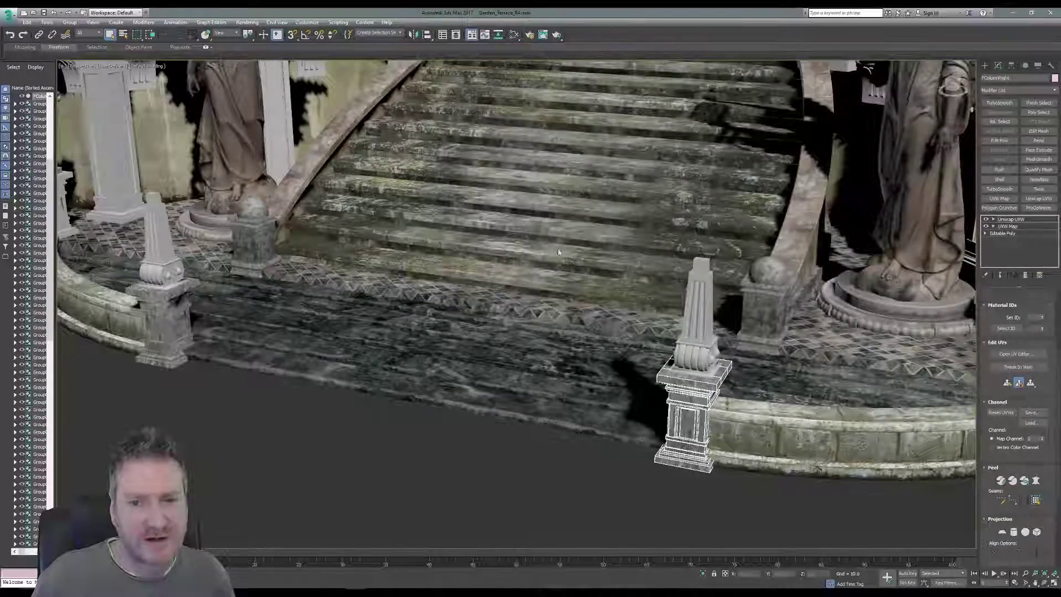
- Open Render To Texture for the right obelisk pedestal and set its existing object mapping channel to 2
middle_click_drag(540, 246, 493, 246)
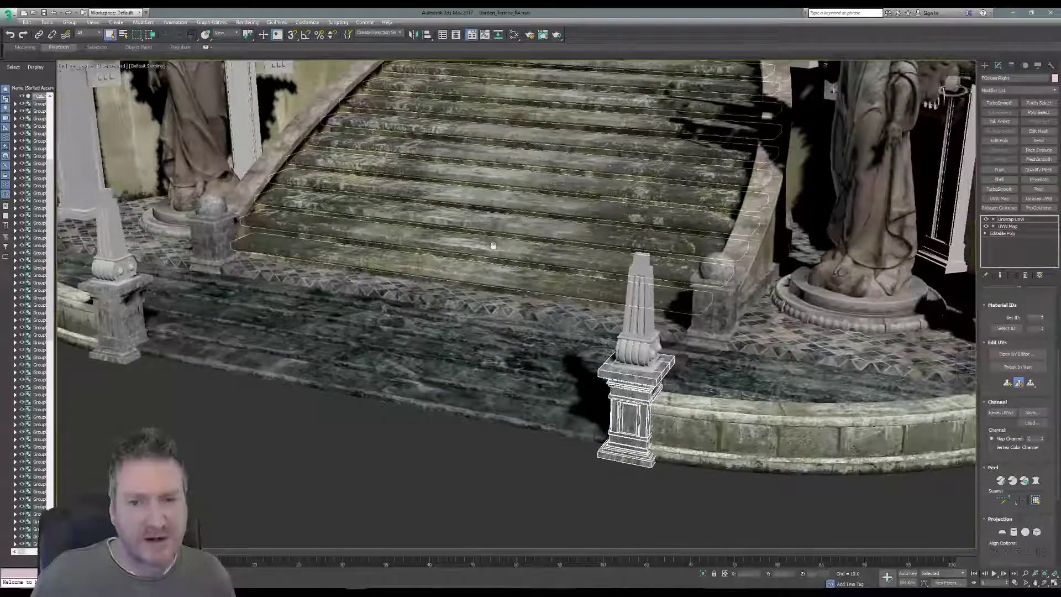
left_click(247, 22)
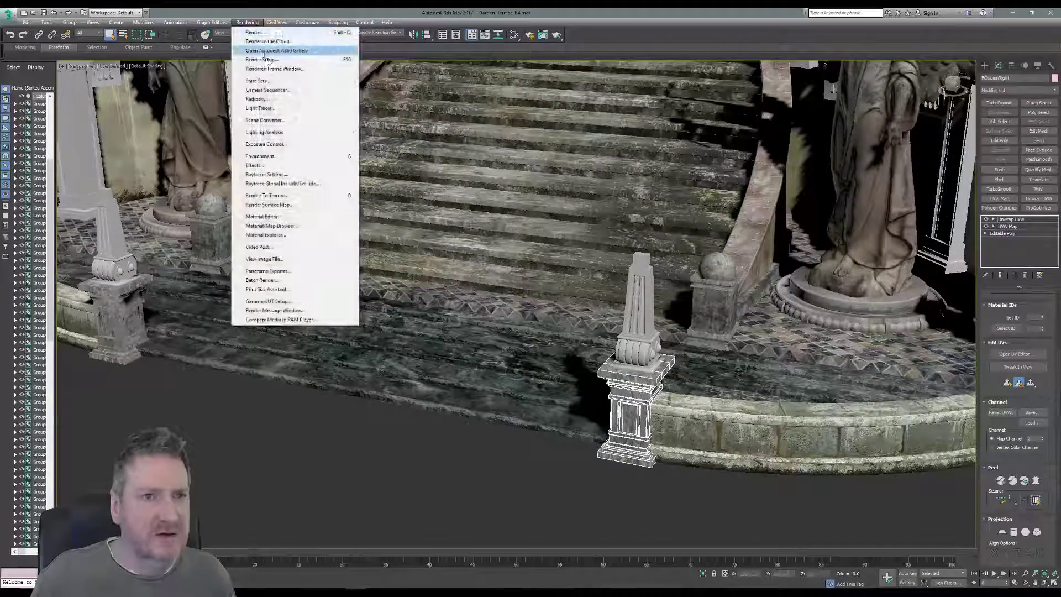
left_click(287, 195)
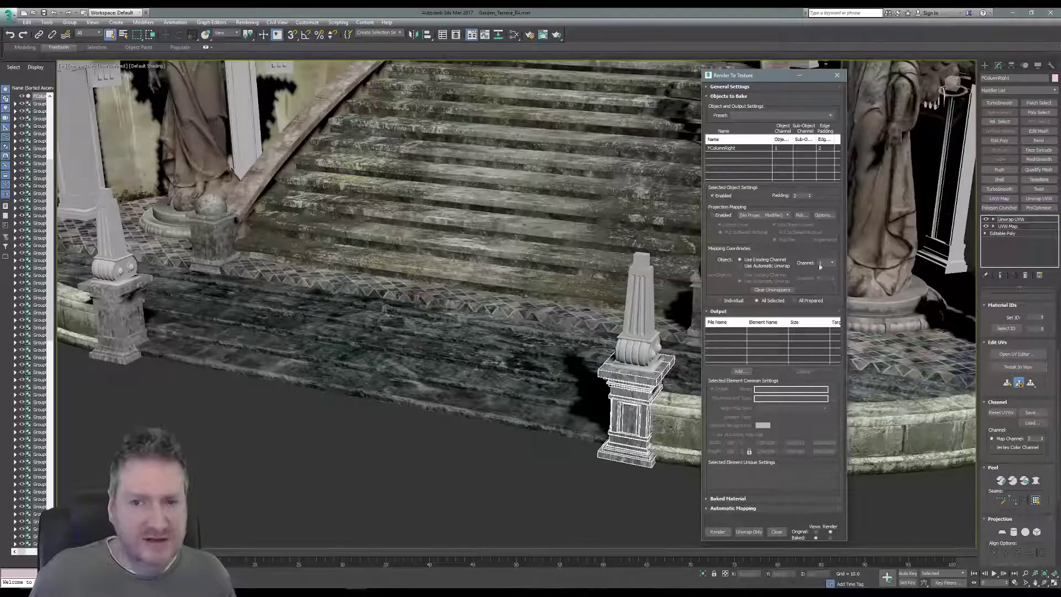
left_click(833, 263)
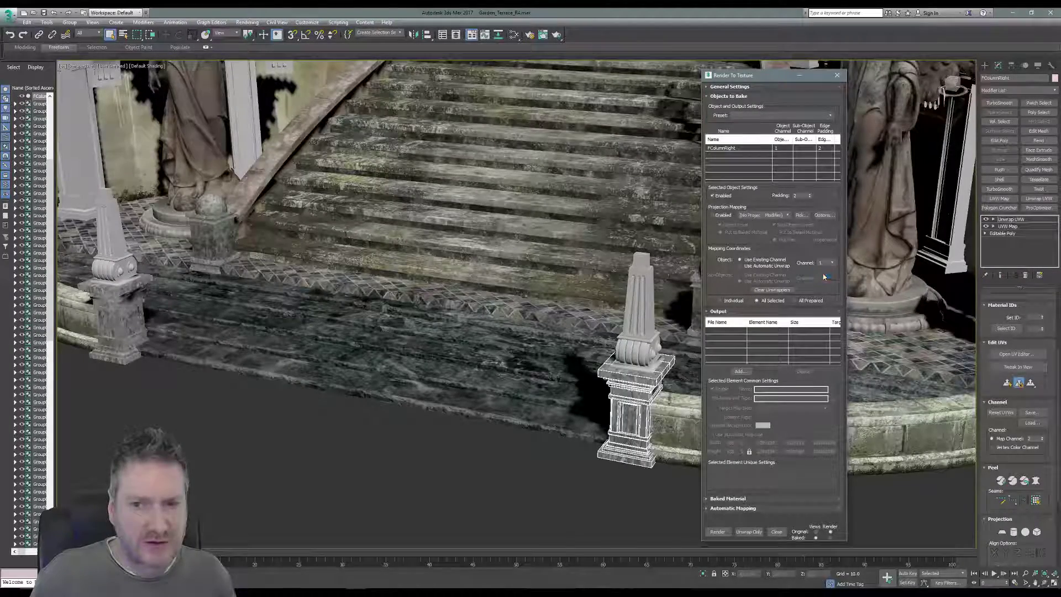
- Add a DiffuseMap output element for the right pedestal with a width and height of 2048
left_click(740, 372)
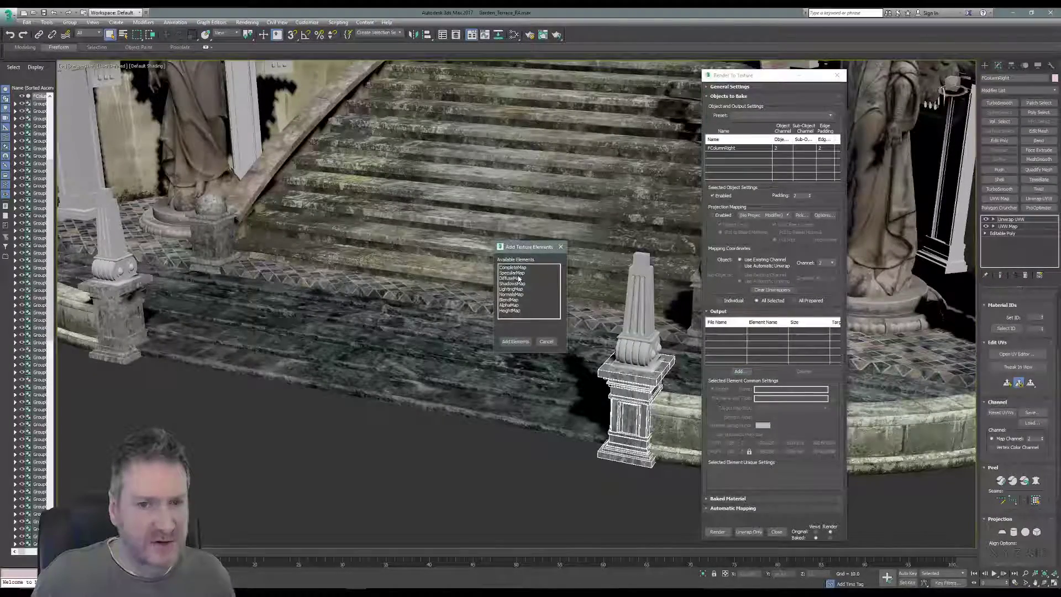
left_click(520, 279)
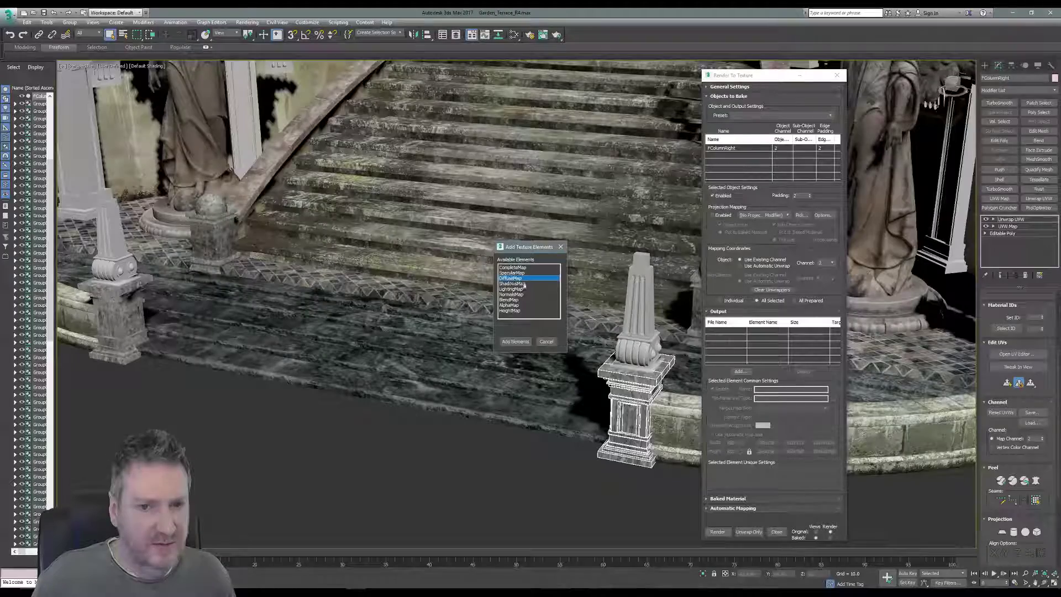
left_click(515, 342)
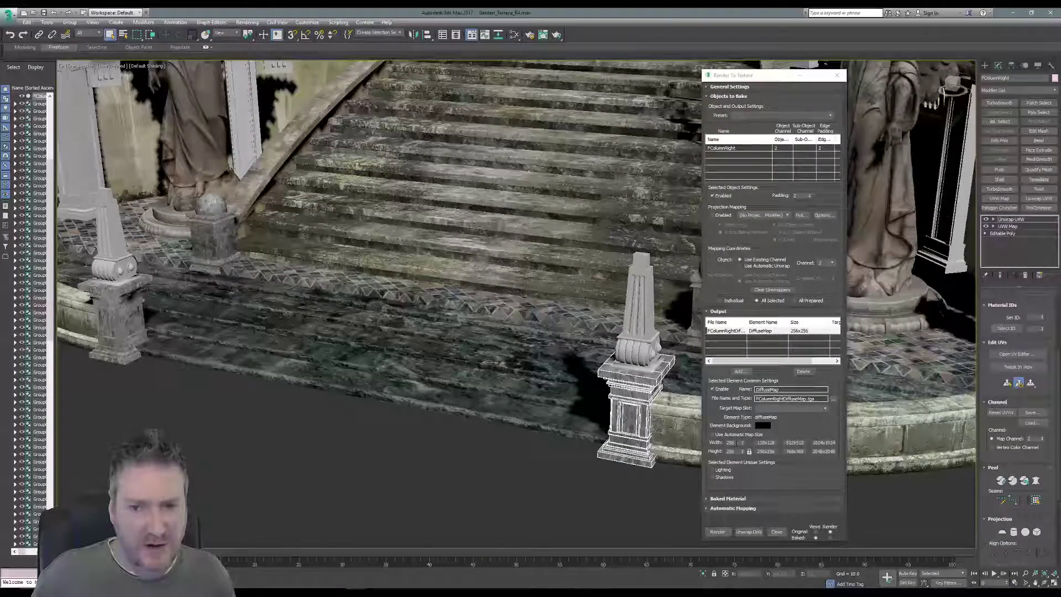
double_click(737, 443)
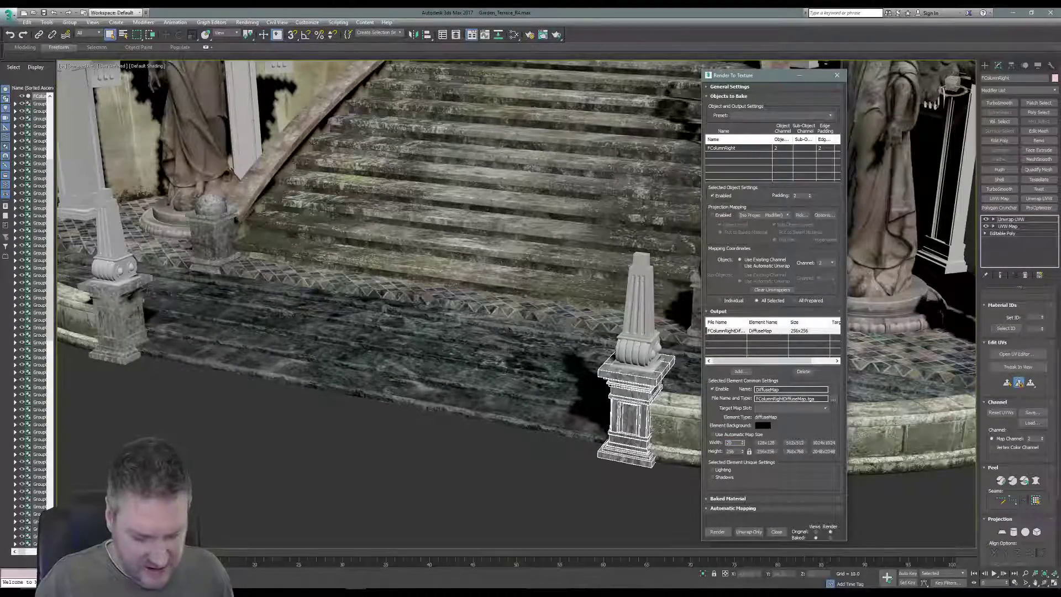
type("2048")
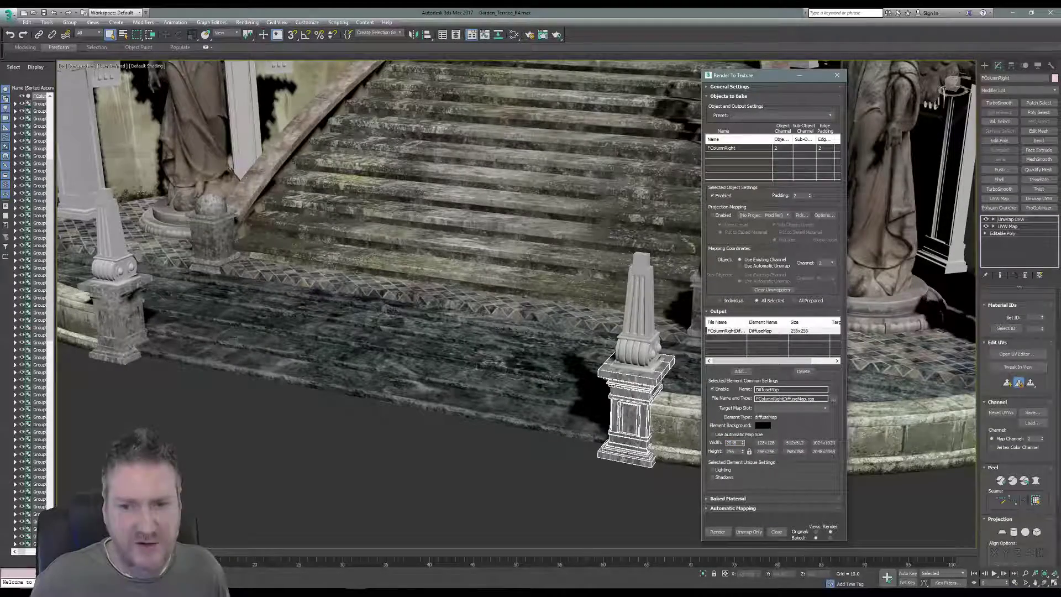
key("Tab")
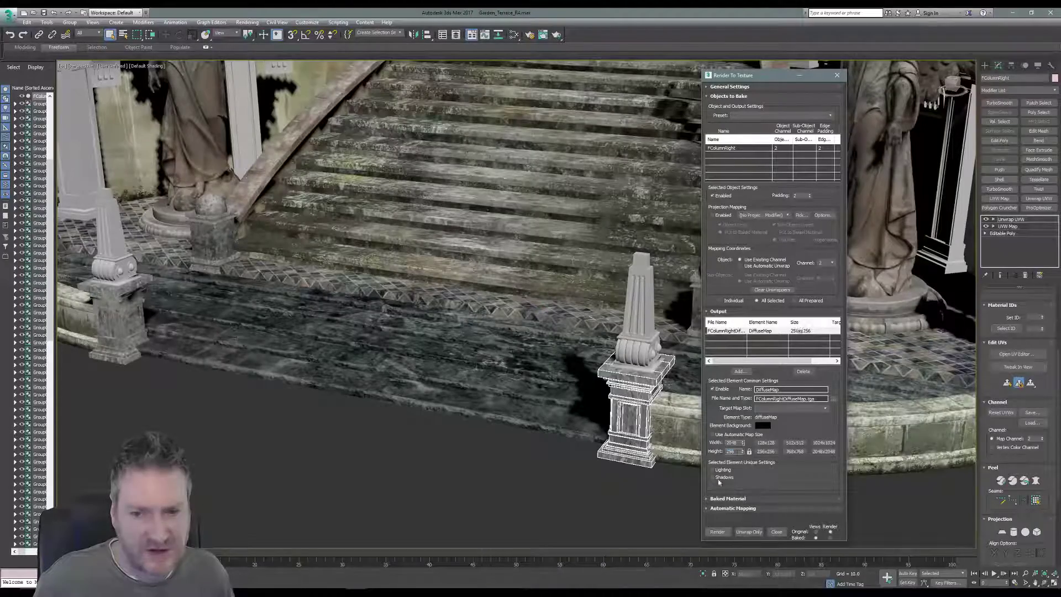
type("2048")
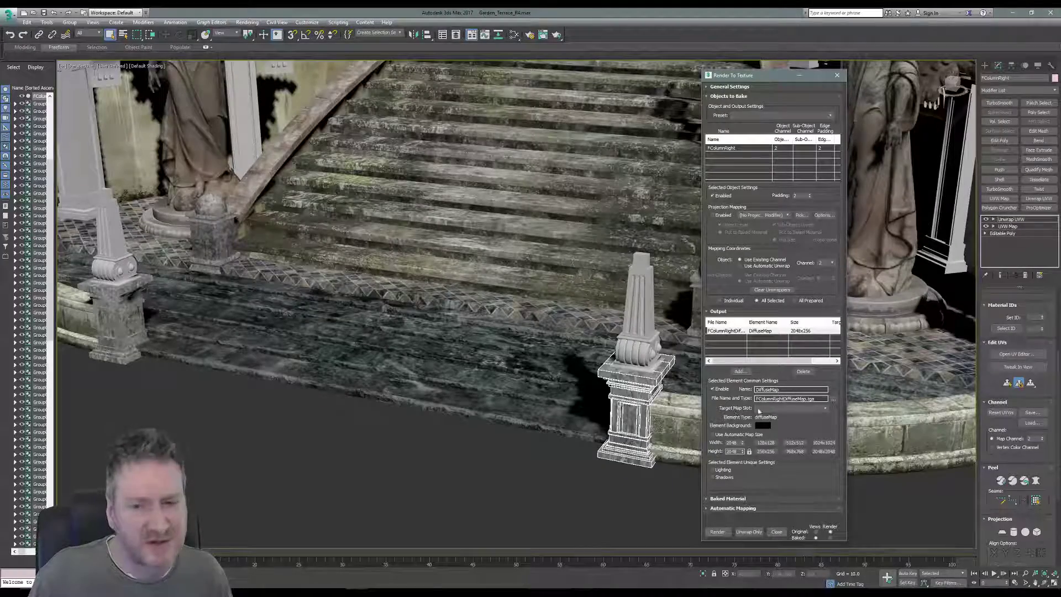
- Set the DiffuseMap output file to FColumnRigh.tga in the Stairs folder, accepting the default Targa image settings
left_click(834, 402)
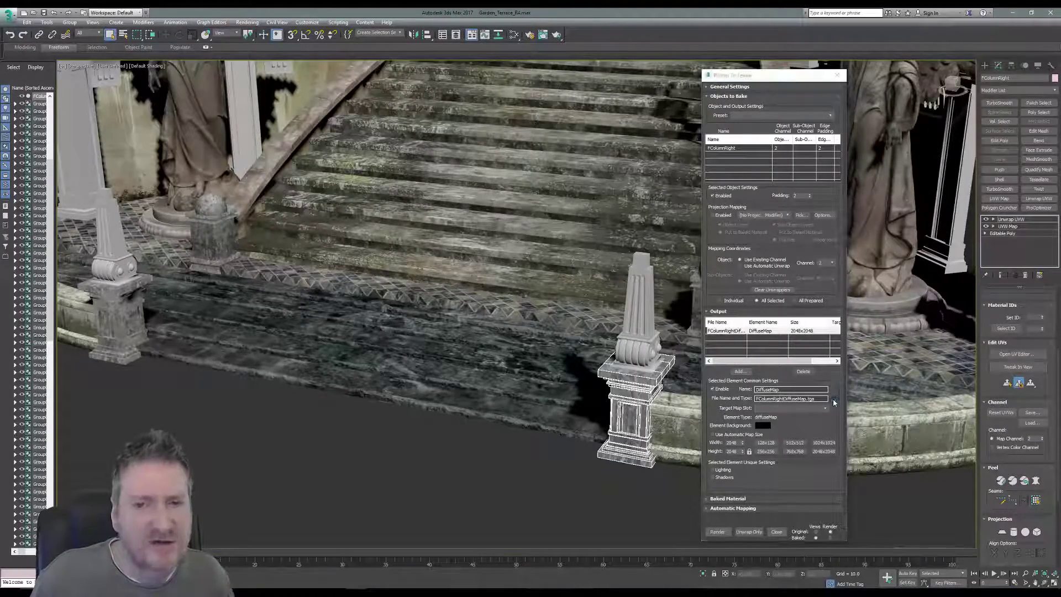
left_click_drag(913, 93, 414, 61)
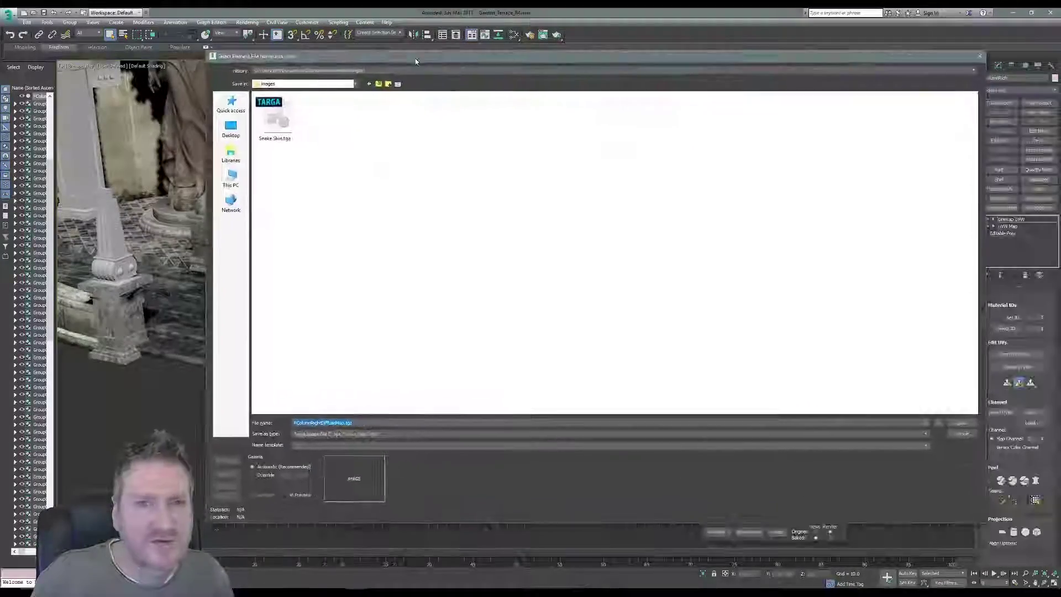
left_click(366, 72)
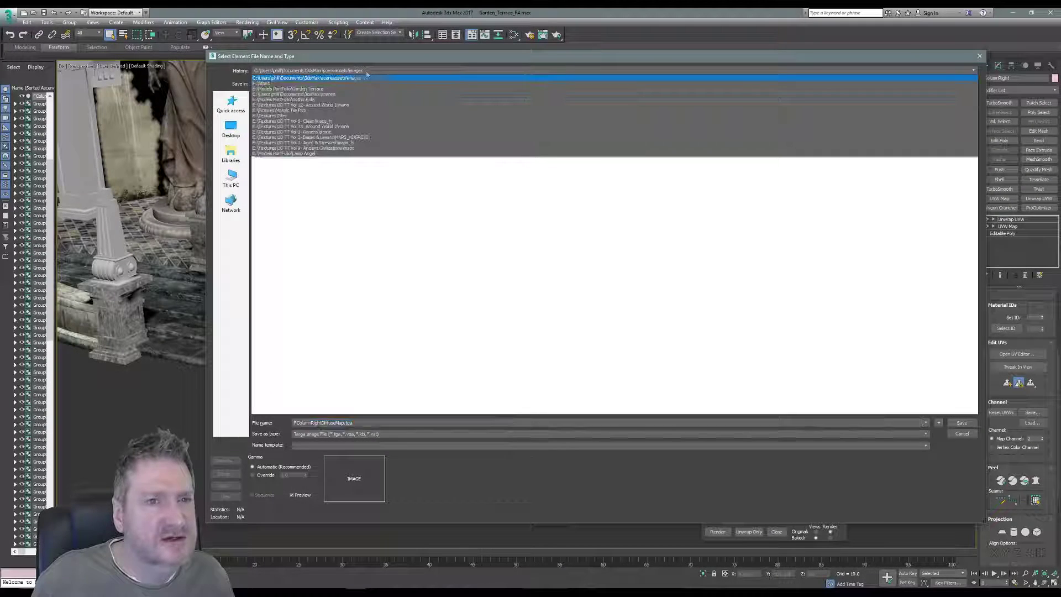
left_click(322, 84)
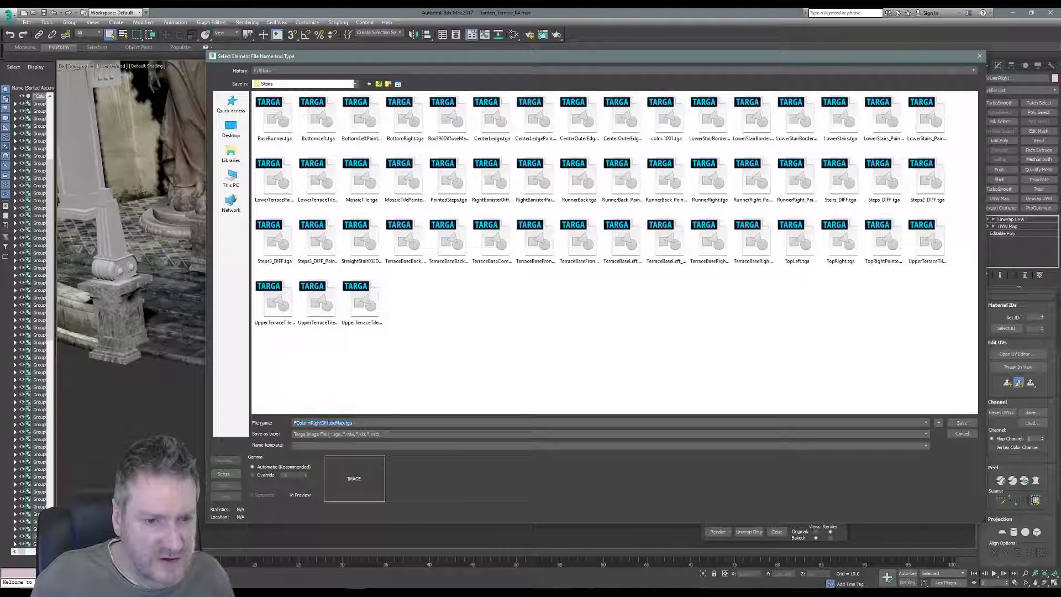
left_click_drag(321, 422, 354, 423)
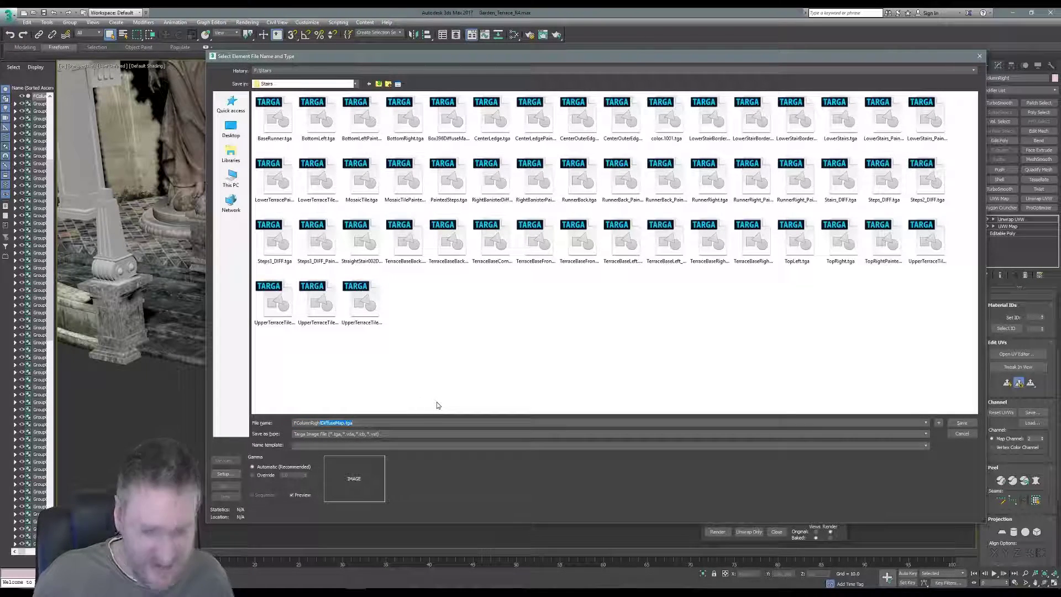
key("BackSpace")
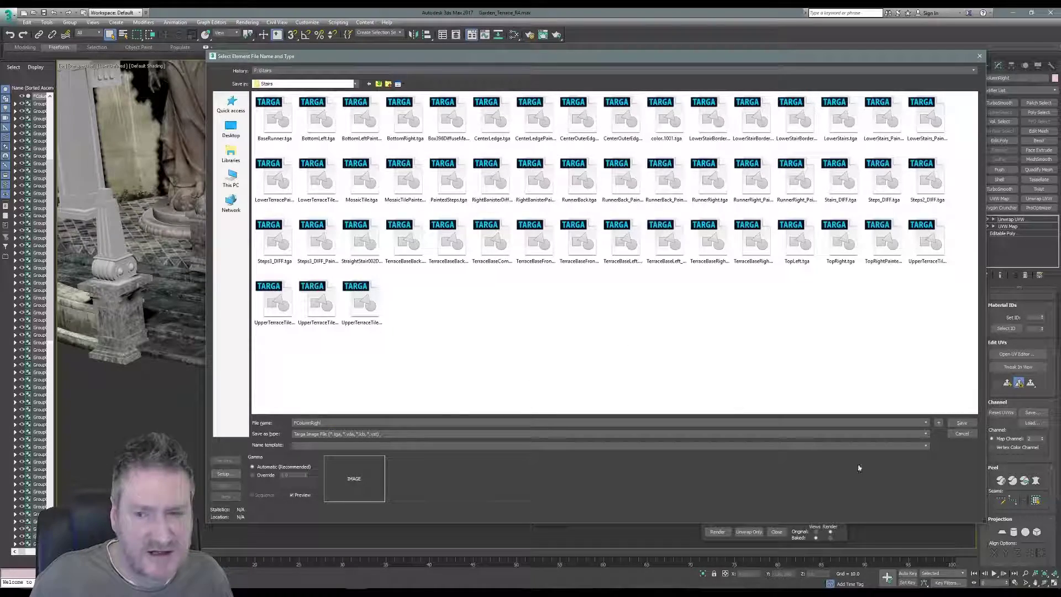
left_click(969, 423)
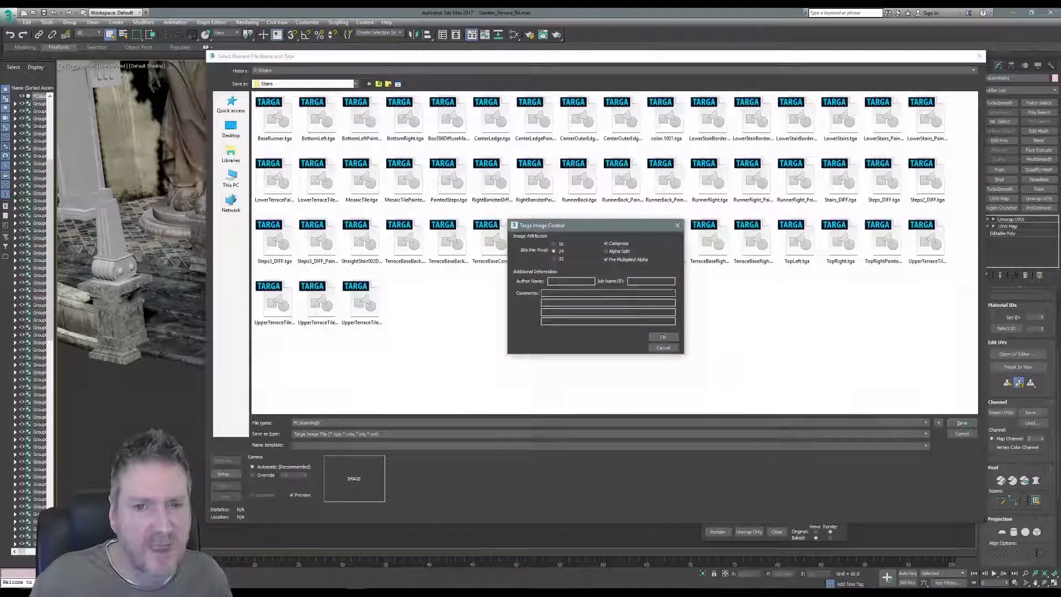
left_click(661, 337)
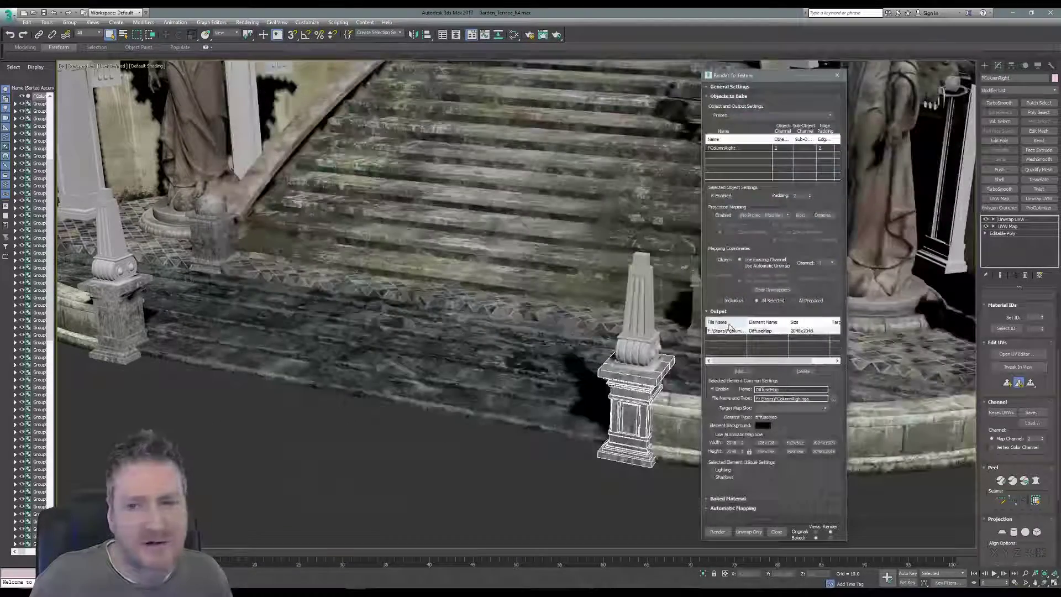
- Bake the right pedestal's diffuse map without a target map slot, and close the rendered image and Render To Texture
left_click(716, 532)
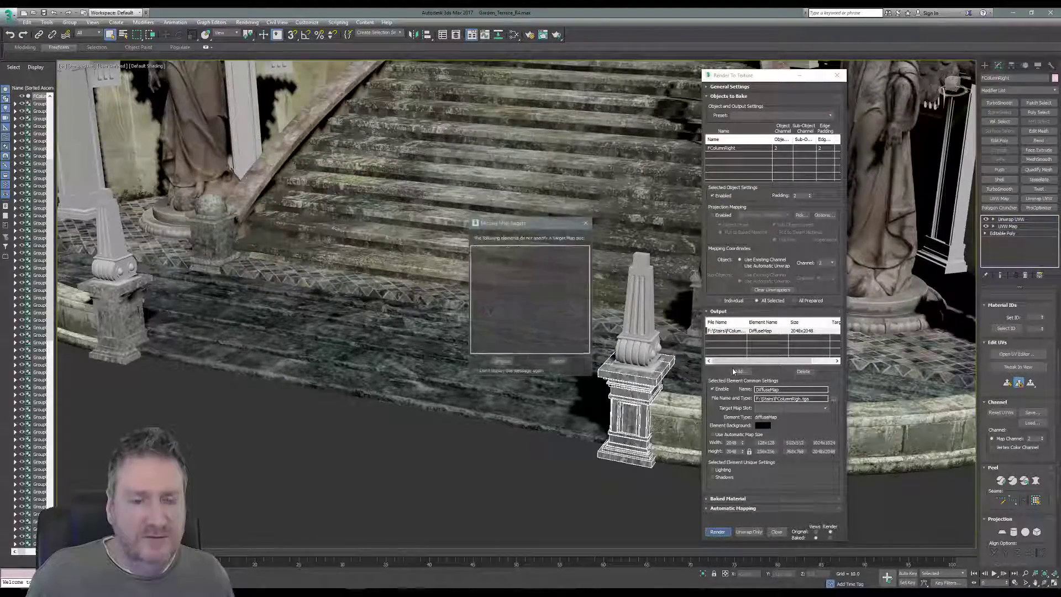
left_click(501, 362)
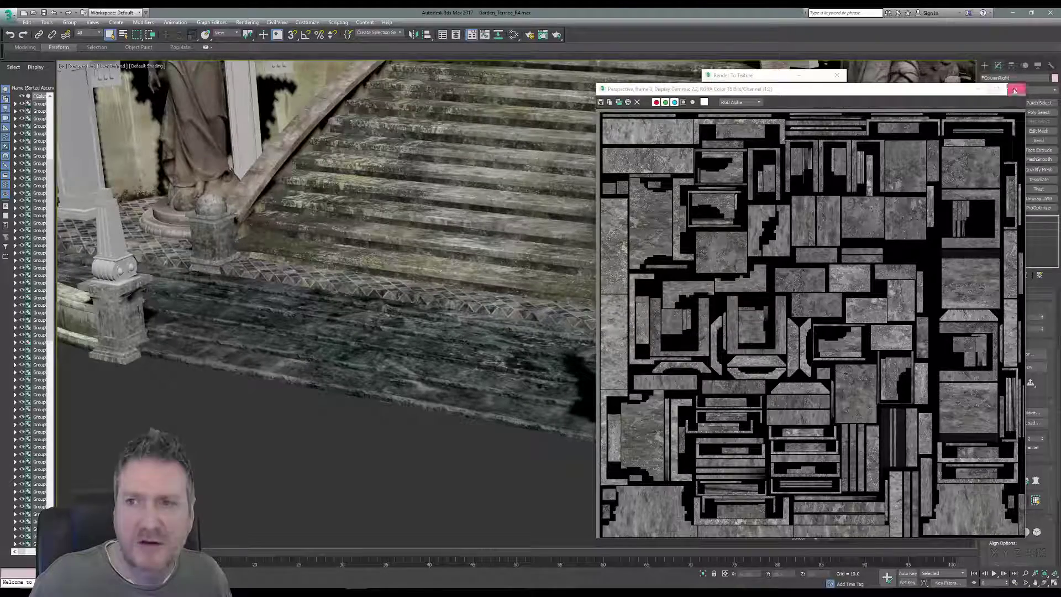
left_click(1016, 88)
left_click(838, 75)
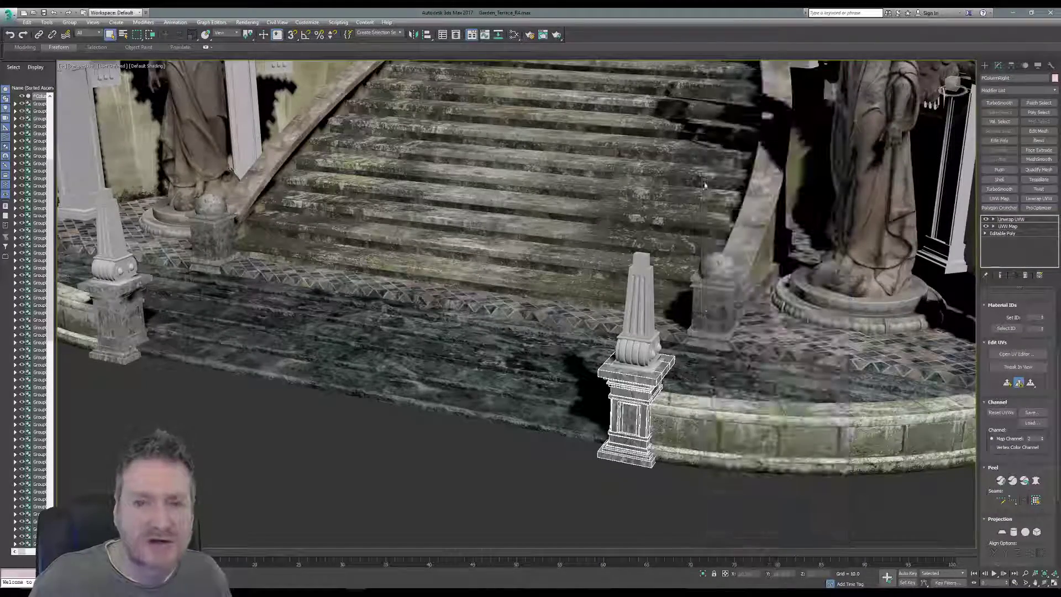
- Open the Slate Material Editor and add a new Standard material in the empty space below the existing material nodes
middle_click_drag(406, 264, 387, 251)
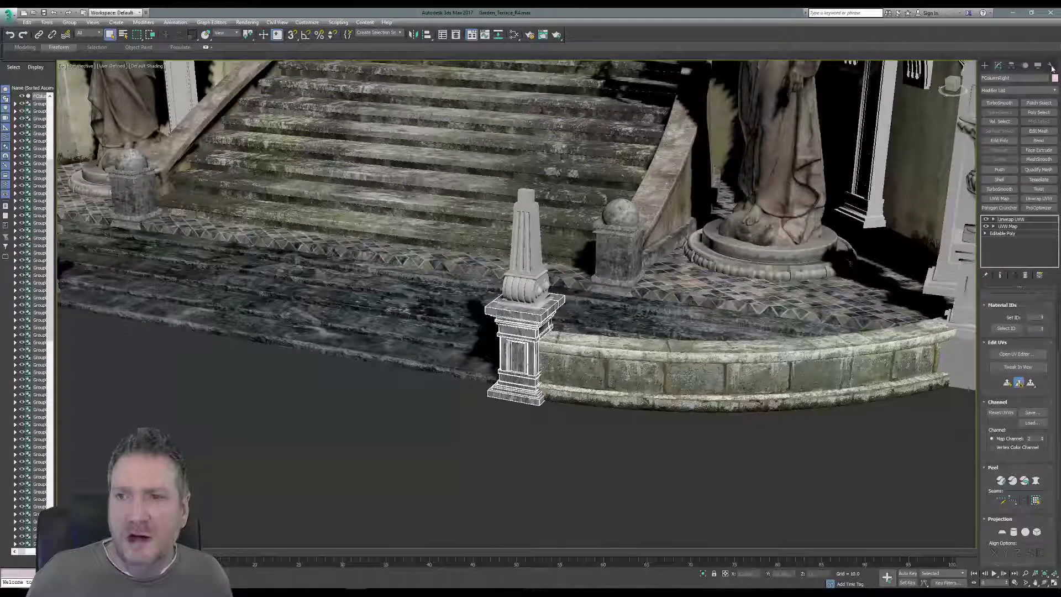
left_click(513, 34)
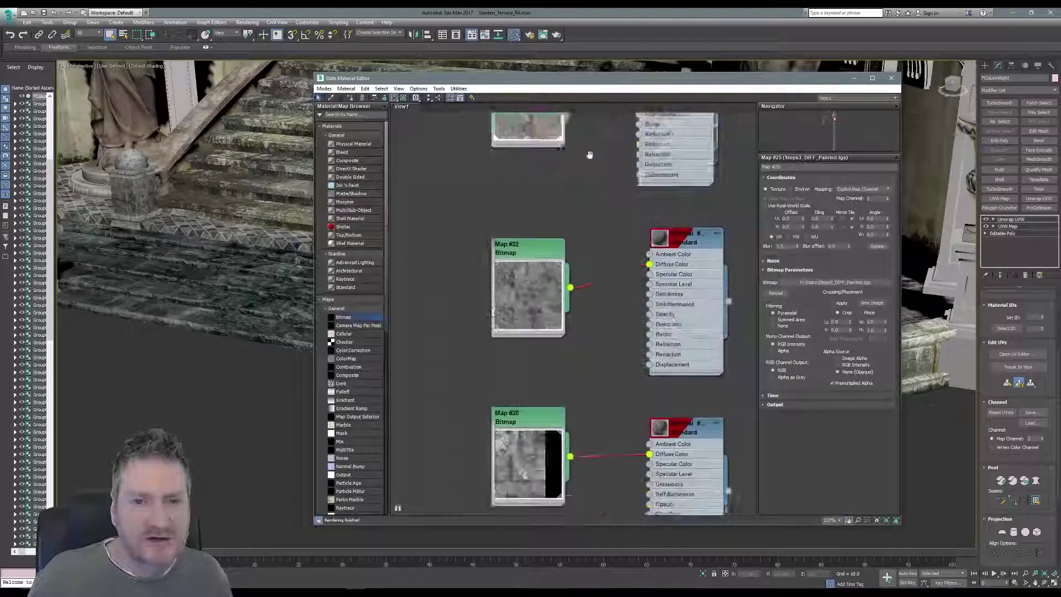
scroll(596, 383, "down", 1)
mouse_move(596, 464)
middle_mouse_down()
mouse_move(594, 211)
mouse_move(568, 273)
mouse_move(617, 234)
middle_mouse_up()
middle_click_drag(613, 412, 597, 209)
middle_click_drag(587, 300, 590, 187)
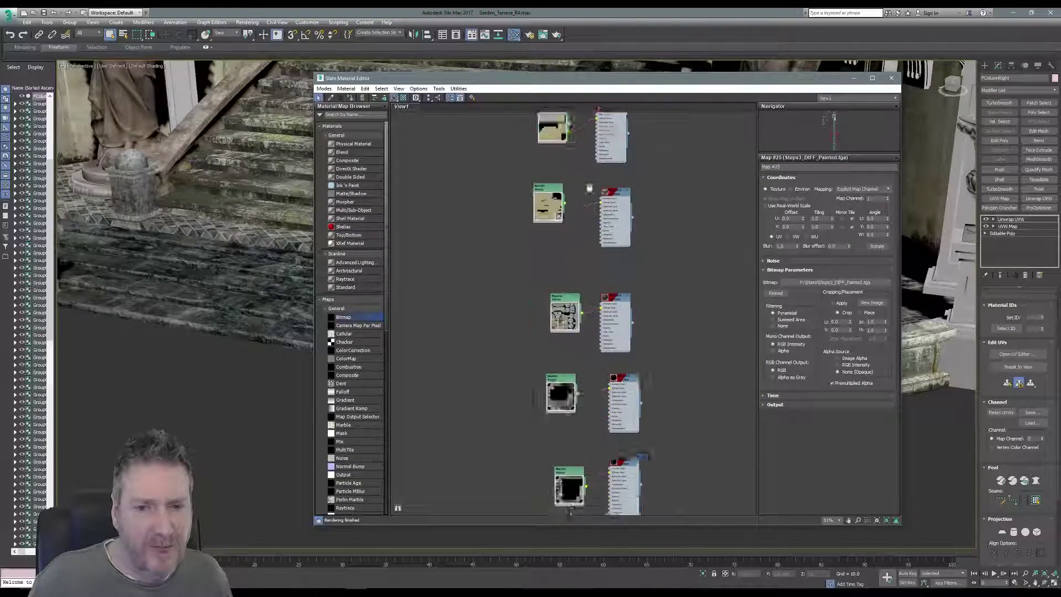
middle_click_drag(594, 374, 587, 138)
middle_click_drag(593, 486, 592, 142)
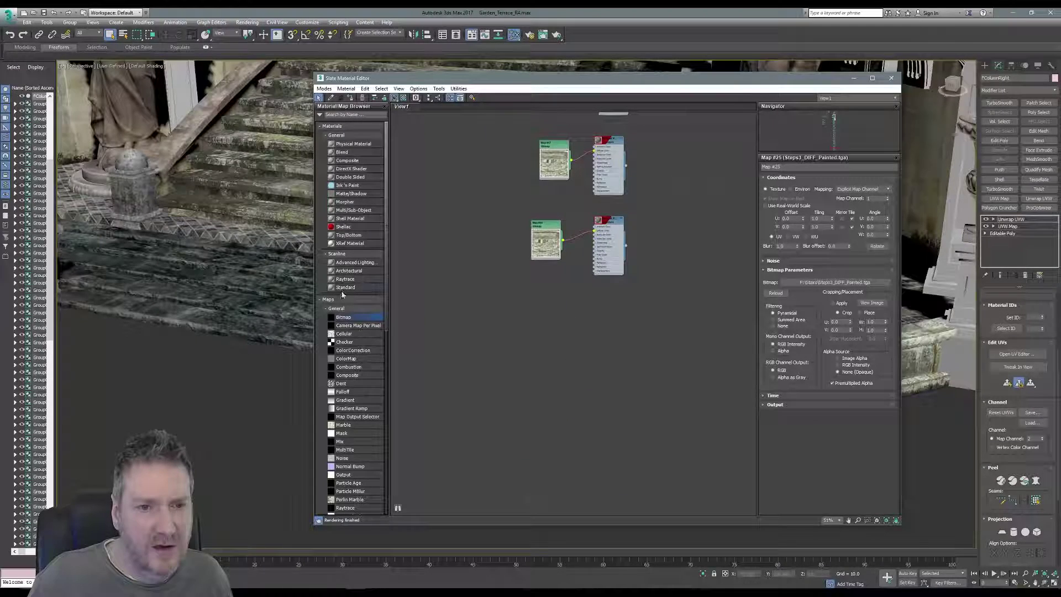
left_click_drag(353, 288, 592, 327)
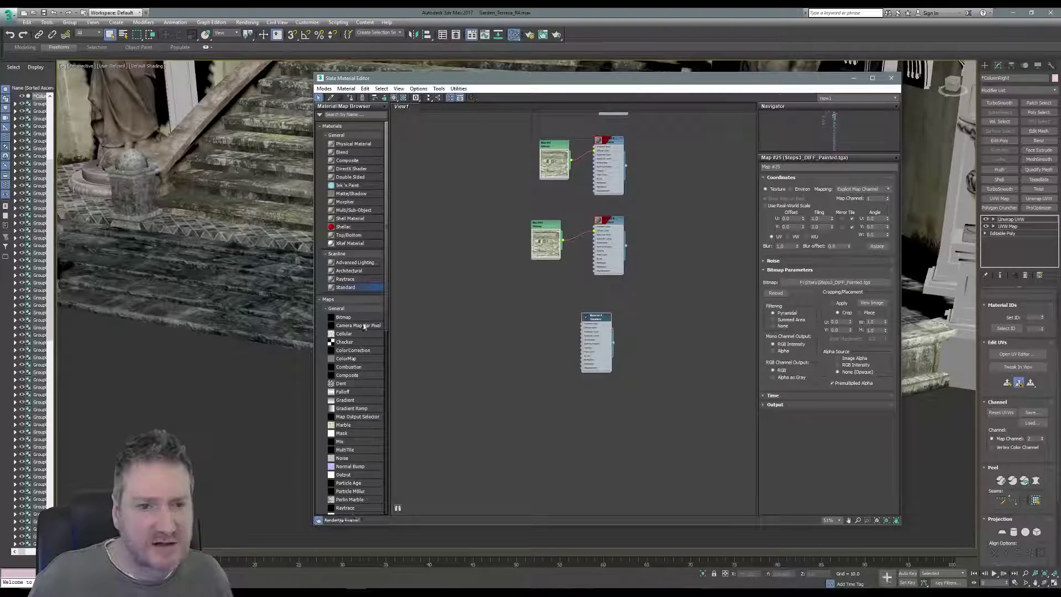
- Add a Bitmap map beside the new Standard material and browse the Stairs folder for its image
left_click_drag(343, 317, 510, 325)
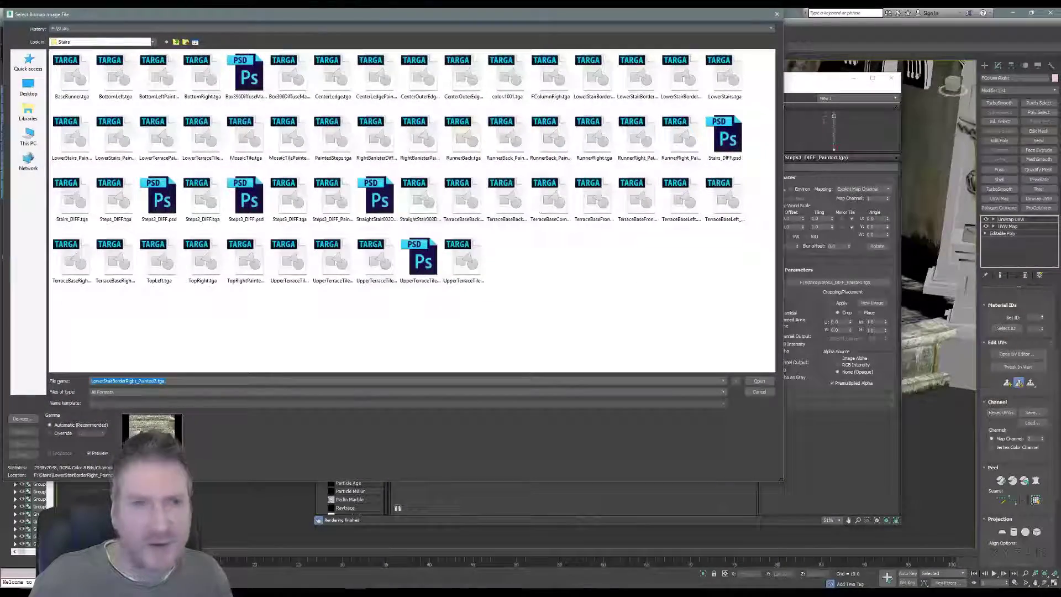
left_click_drag(384, 18, 513, 55)
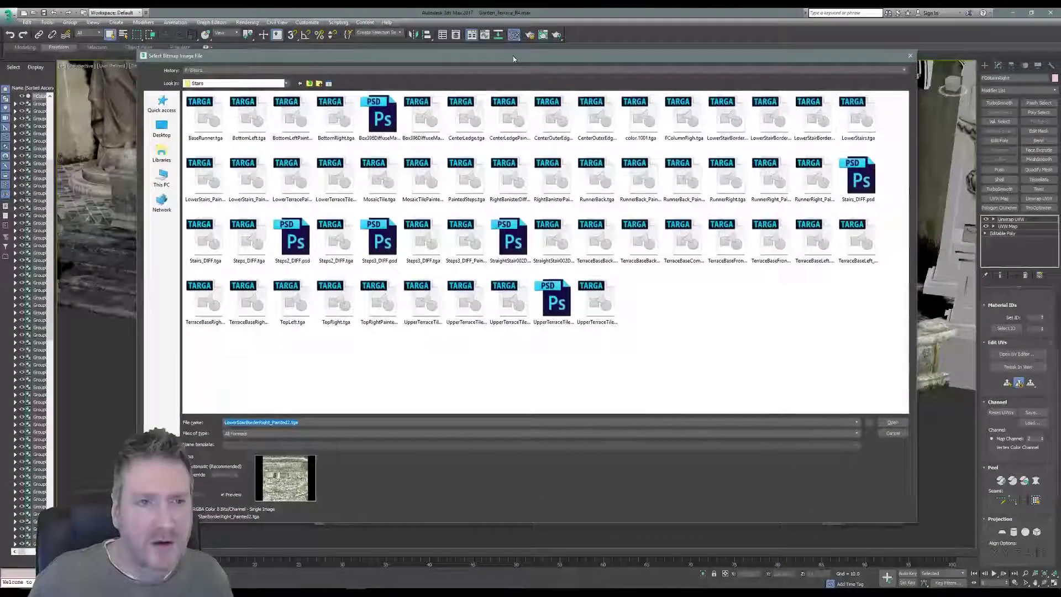
left_click(725, 330)
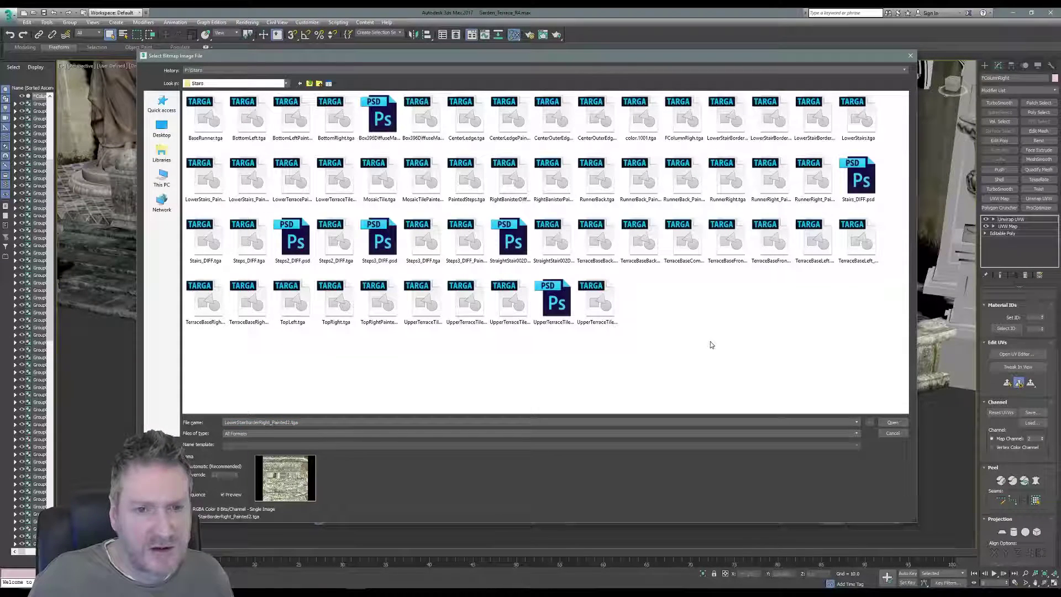